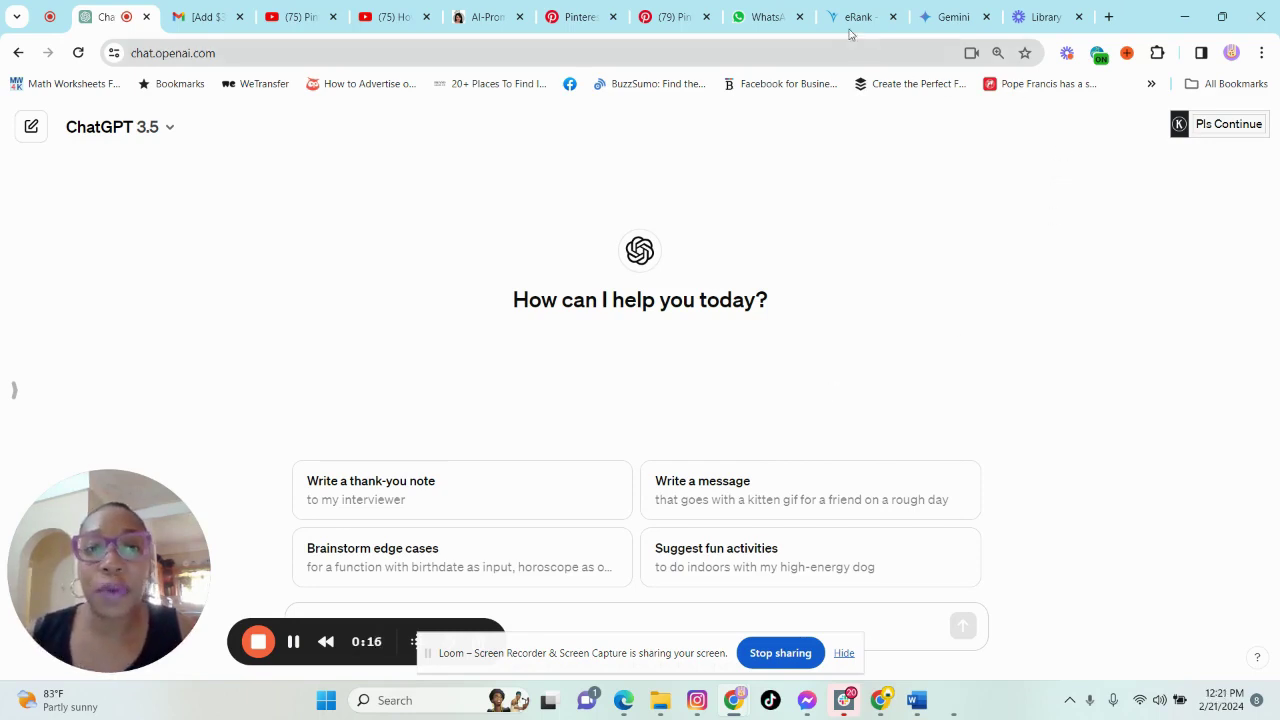
- Switch to the eRank dashboard, dismiss the promotional video message, and accept refreshing the listing data
{"action": "mouse_move", "coordinate": [846, 32]}
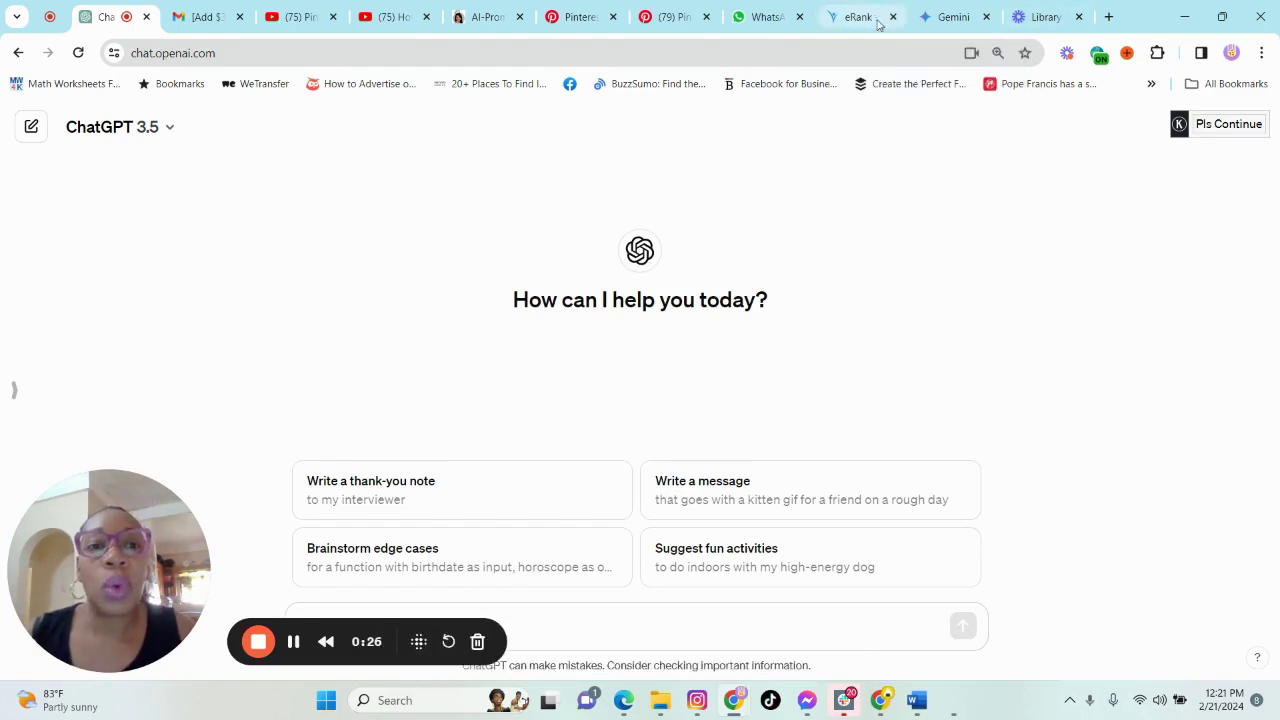
{"action": "left_click", "coordinate": [857, 24]}
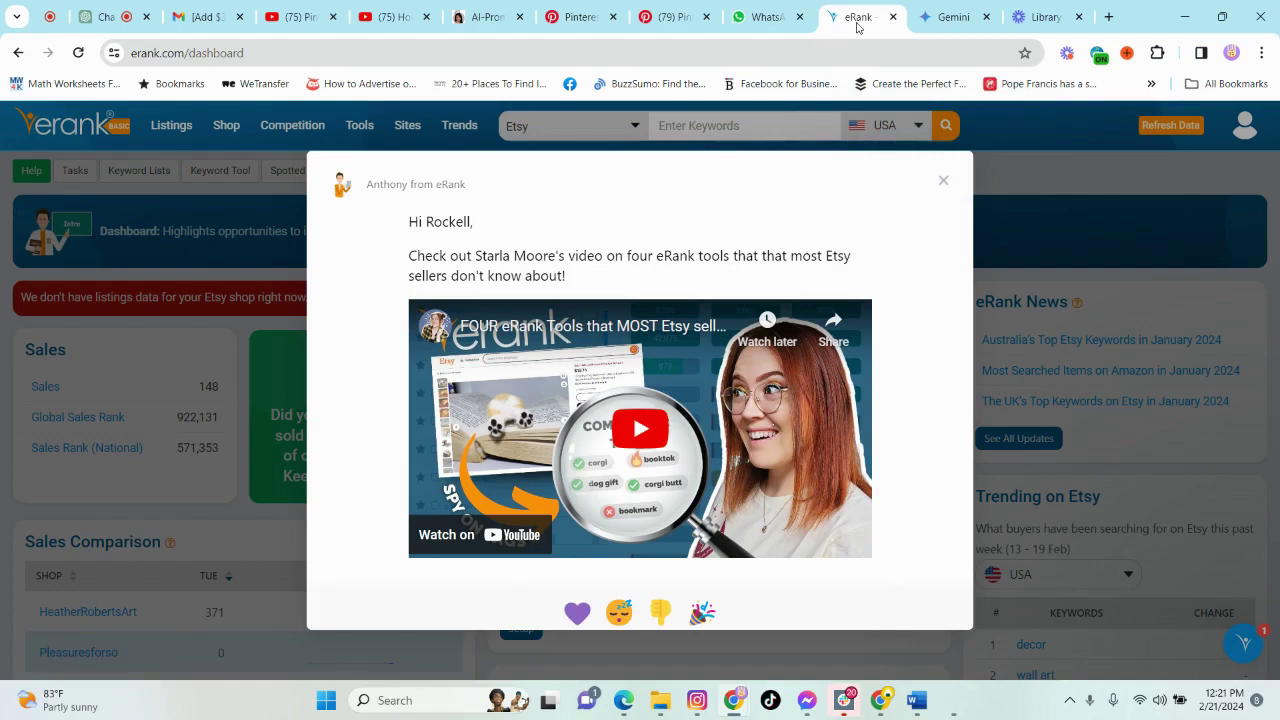
{"action": "left_click", "coordinate": [944, 180]}
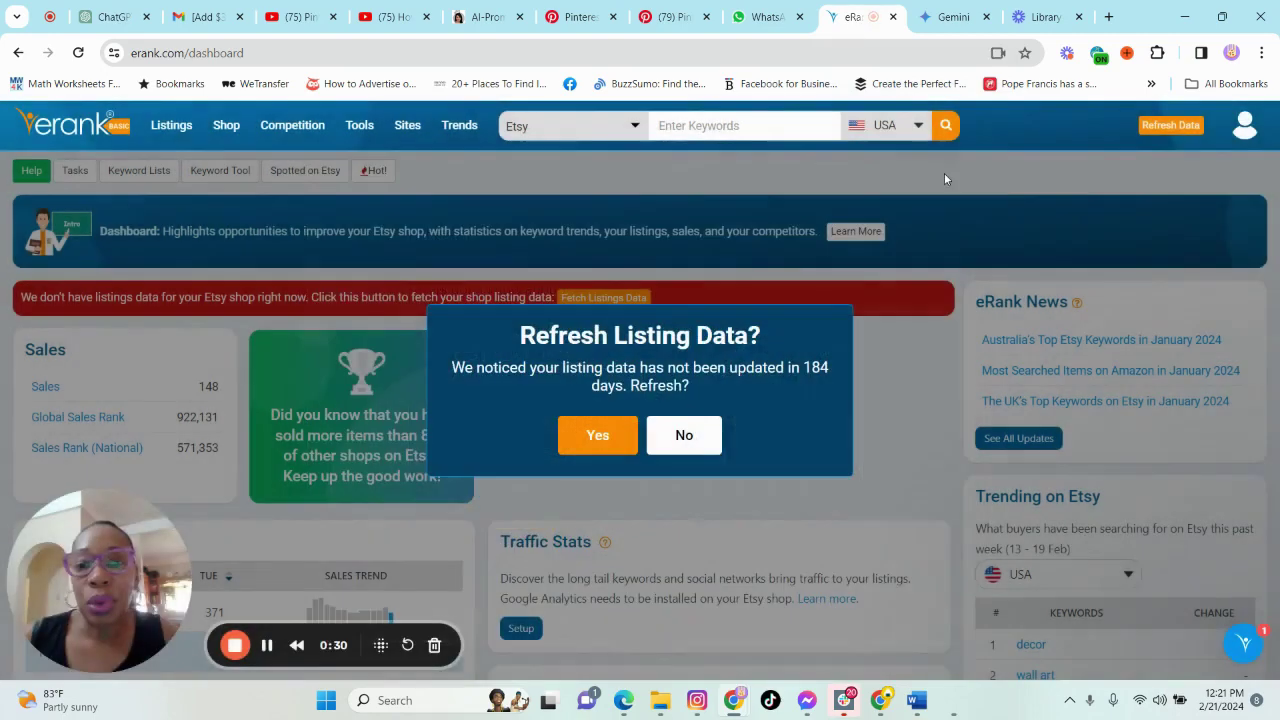
{"action": "left_click", "coordinate": [627, 424]}
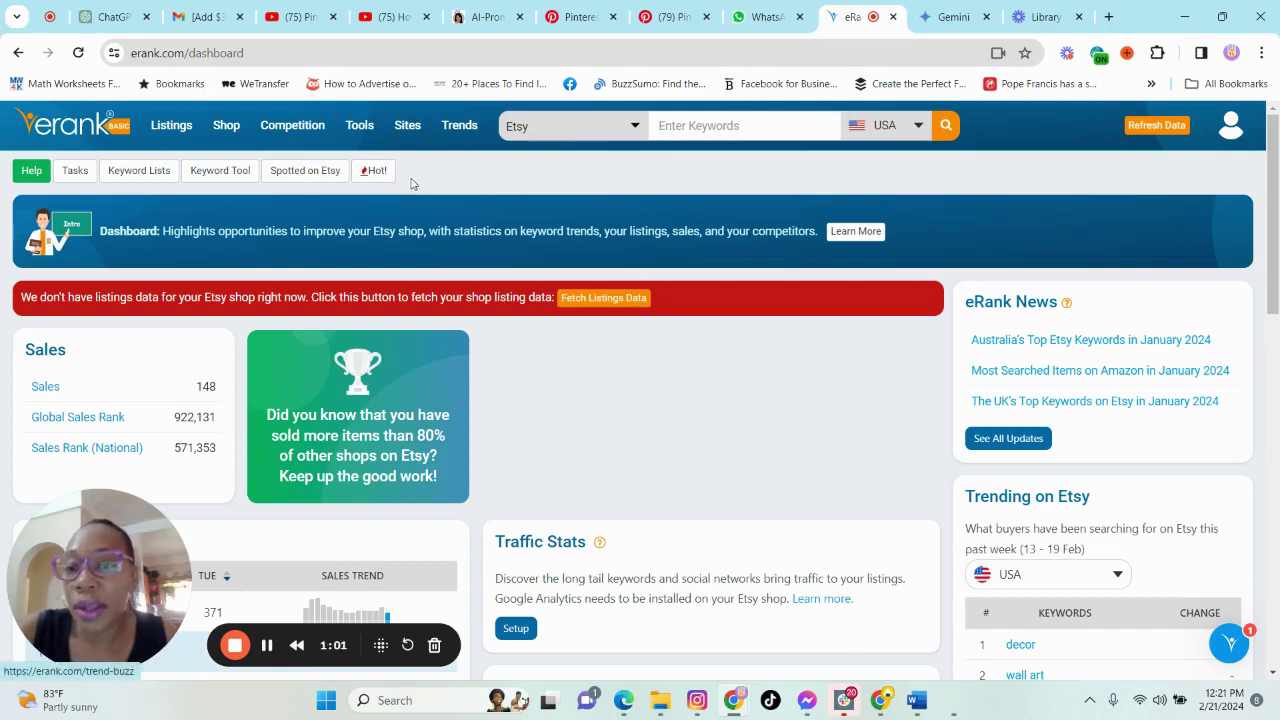
- Open eRank's hot trends page and skim the most searched Etsy keywords in the USA for the past 30 days
{"action": "left_click", "coordinate": [373, 172]}
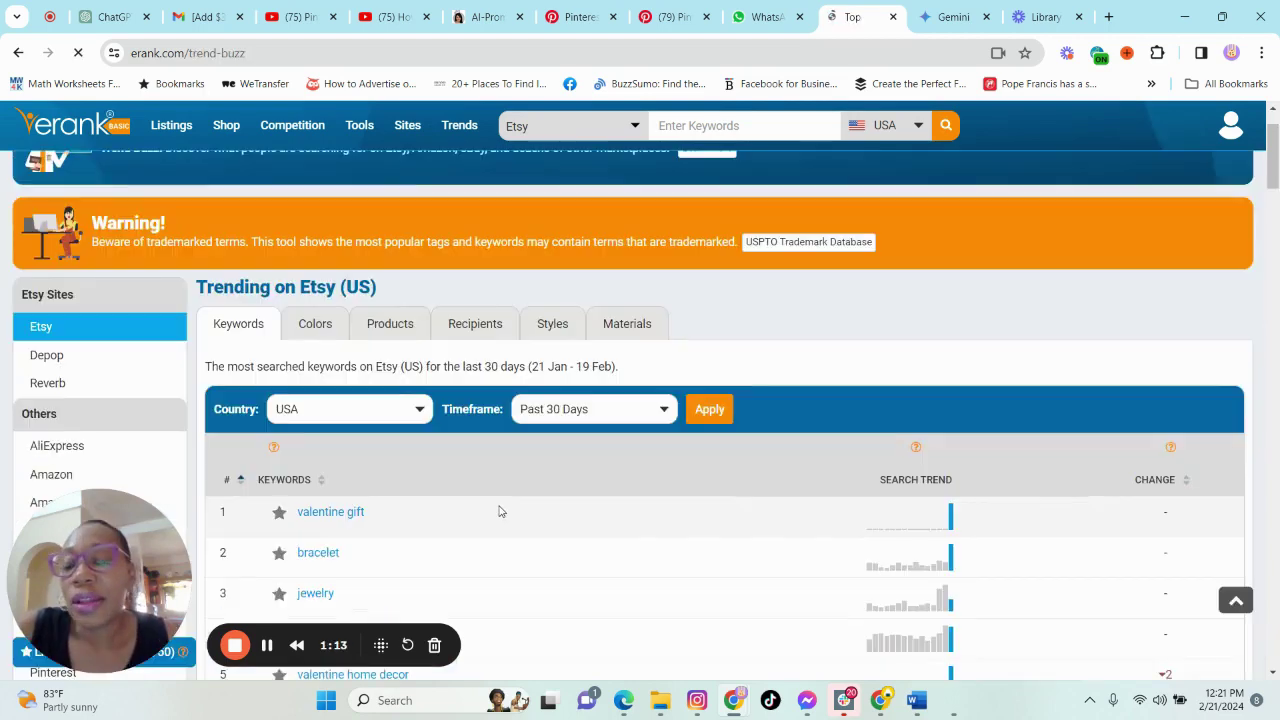
{"action": "scroll", "coordinate": [500, 510], "scroll_direction": "down", "scroll_amount": 3}
{"action": "scroll", "coordinate": [500, 510], "scroll_direction": "down", "scroll_amount": 3}
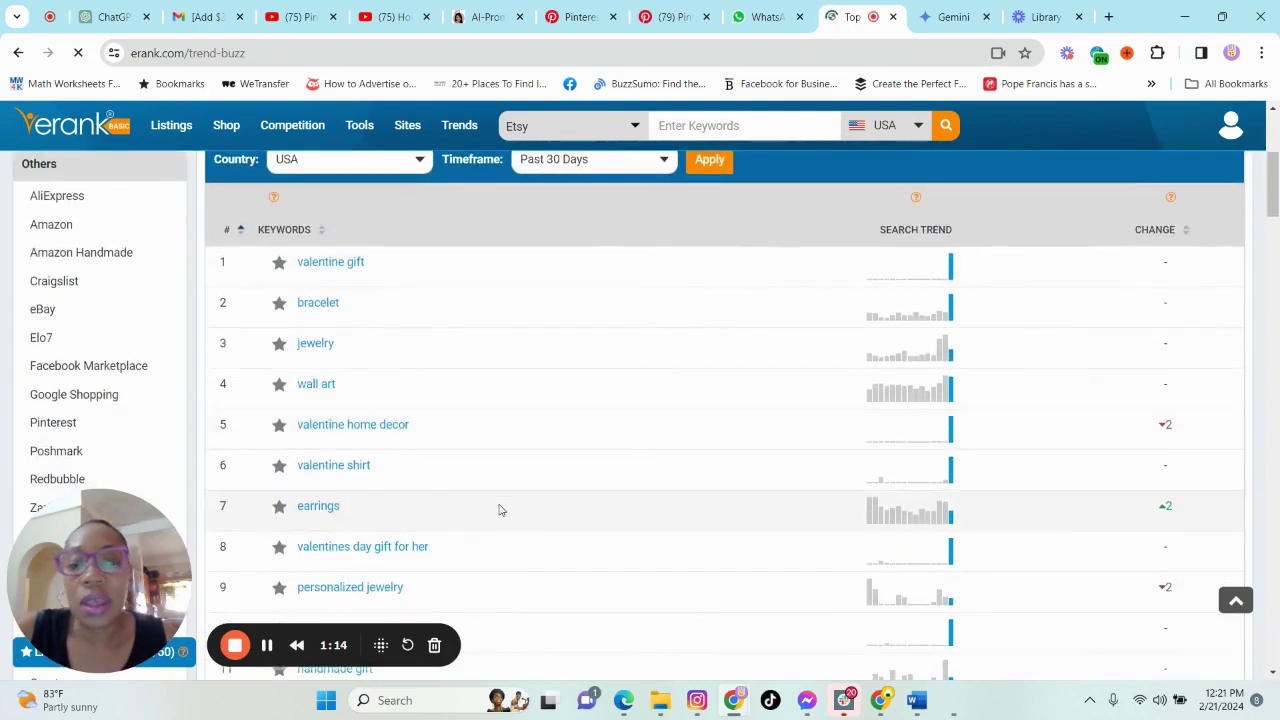
{"action": "scroll", "coordinate": [500, 510], "scroll_direction": "down", "scroll_amount": 9}
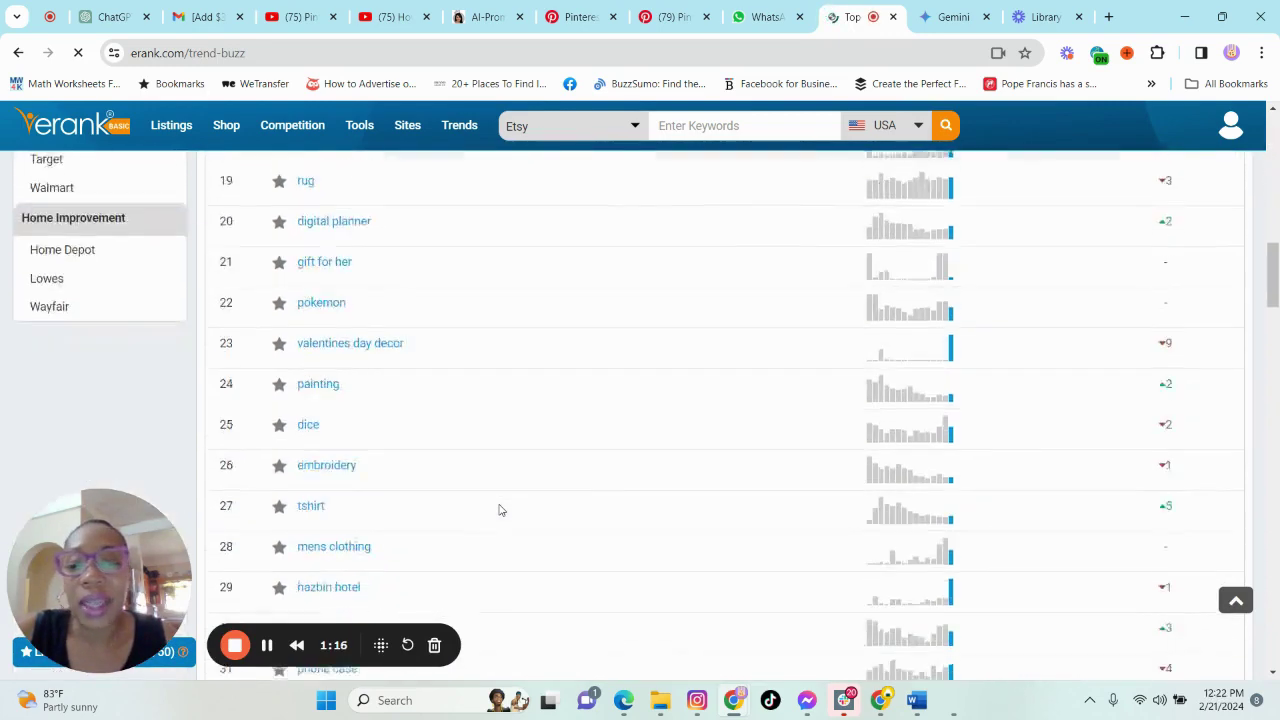
{"action": "scroll", "coordinate": [510, 515], "scroll_direction": "up", "scroll_amount": 12}
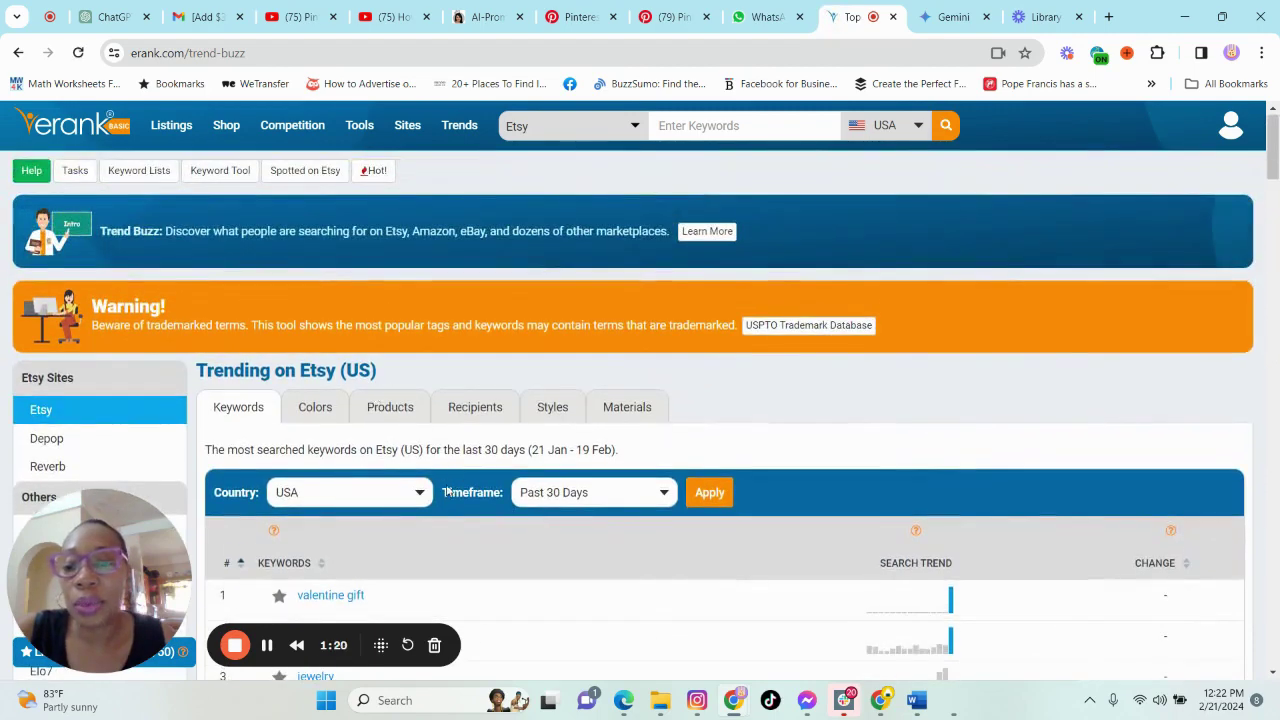
{"action": "scroll", "coordinate": [448, 491], "scroll_direction": "down", "scroll_amount": 1}
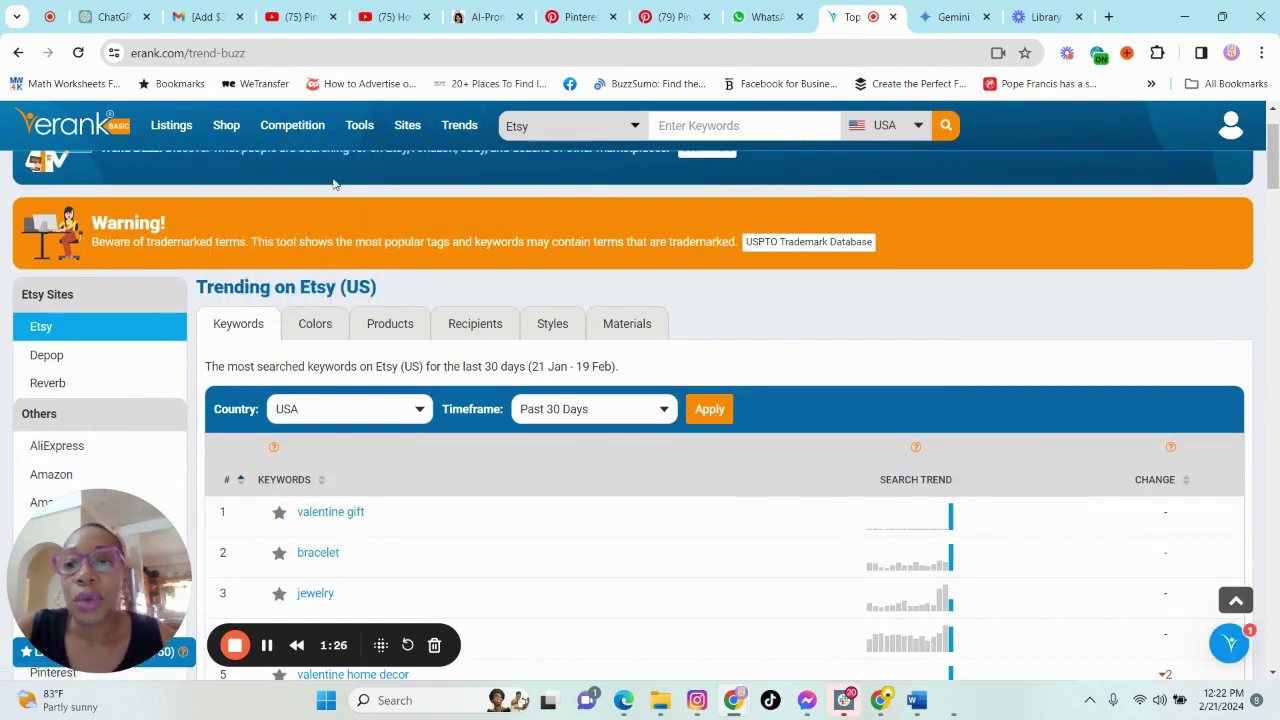
{"action": "scroll", "coordinate": [335, 183], "scroll_direction": "down", "scroll_amount": 1}
{"action": "scroll", "coordinate": [309, 251], "scroll_direction": "up", "scroll_amount": 2}
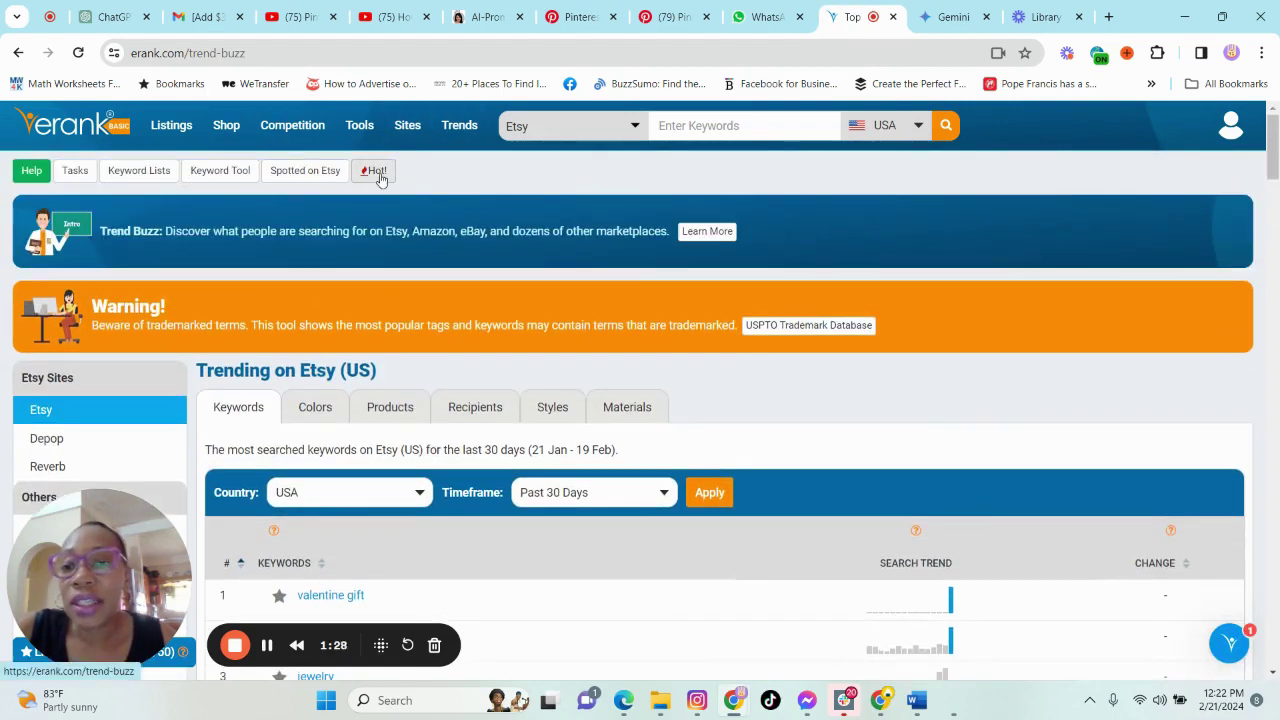
- Go through the trending Etsy keywords down to rank 100, looking for product ideas such as planners and journals
{"action": "scroll", "coordinate": [757, 470], "scroll_direction": "down", "scroll_amount": 7}
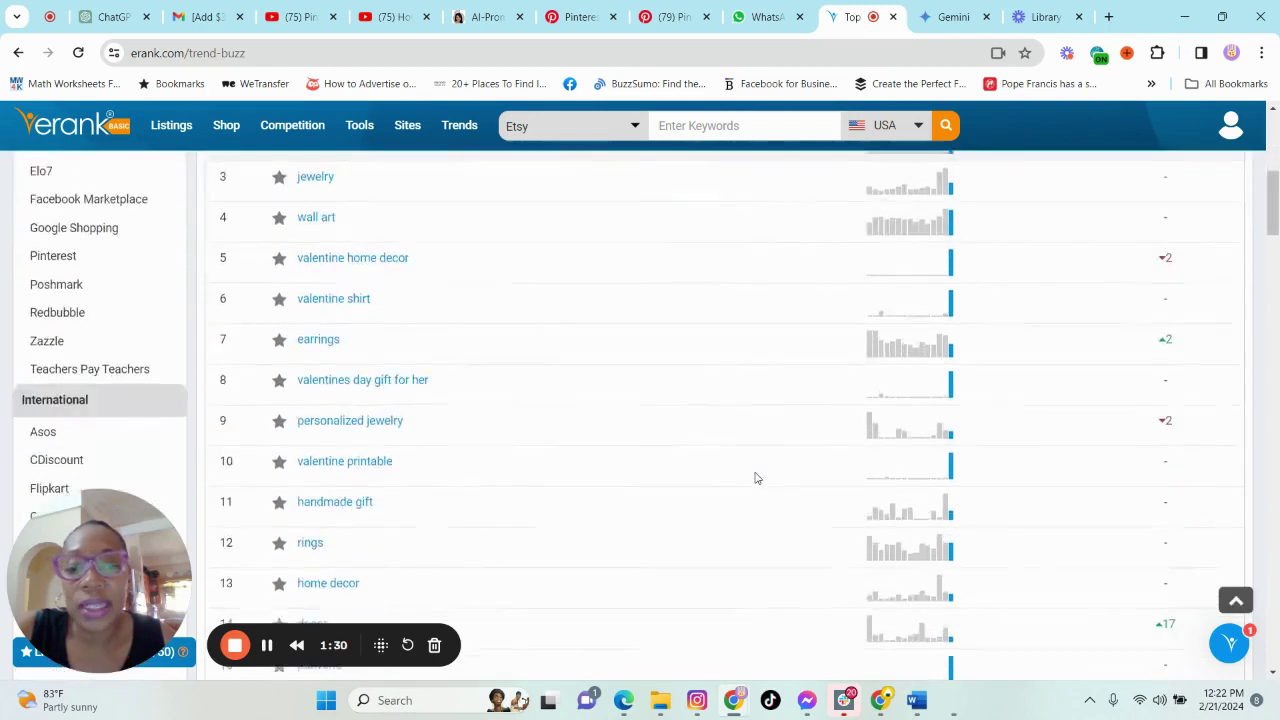
{"action": "scroll", "coordinate": [428, 449], "scroll_direction": "down", "scroll_amount": 3}
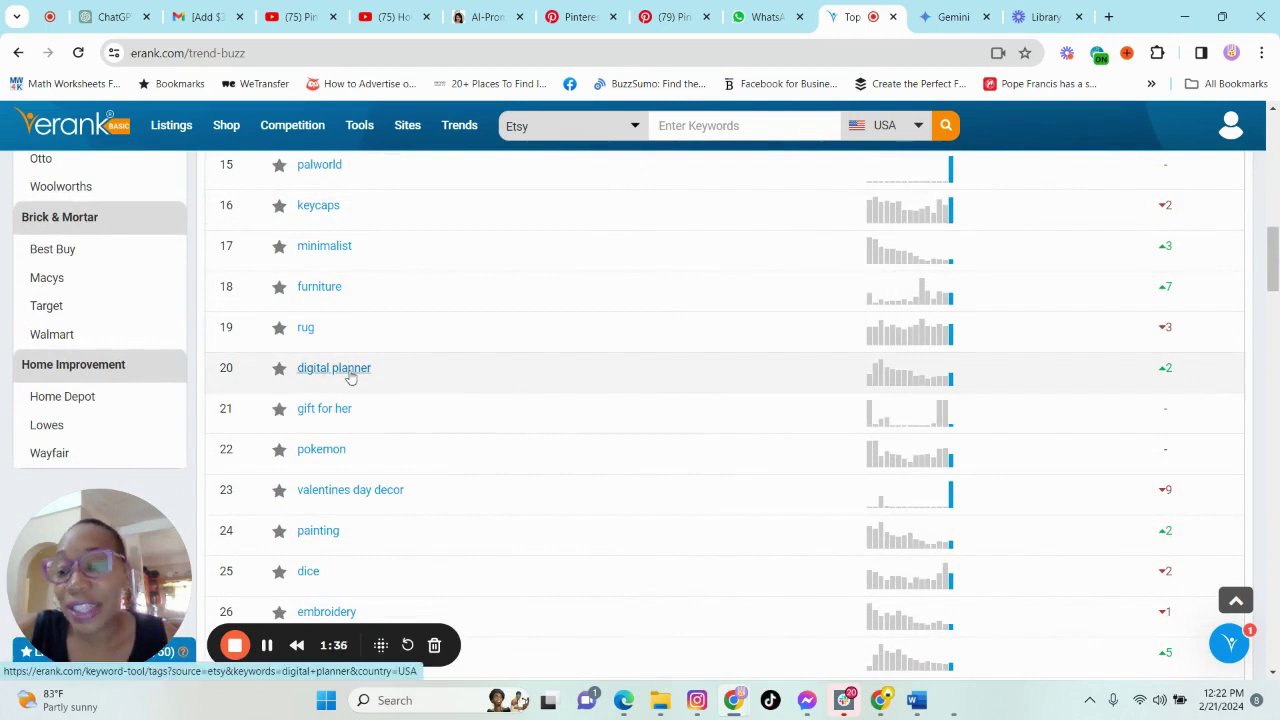
{"action": "scroll", "coordinate": [371, 429], "scroll_direction": "down", "scroll_amount": 2}
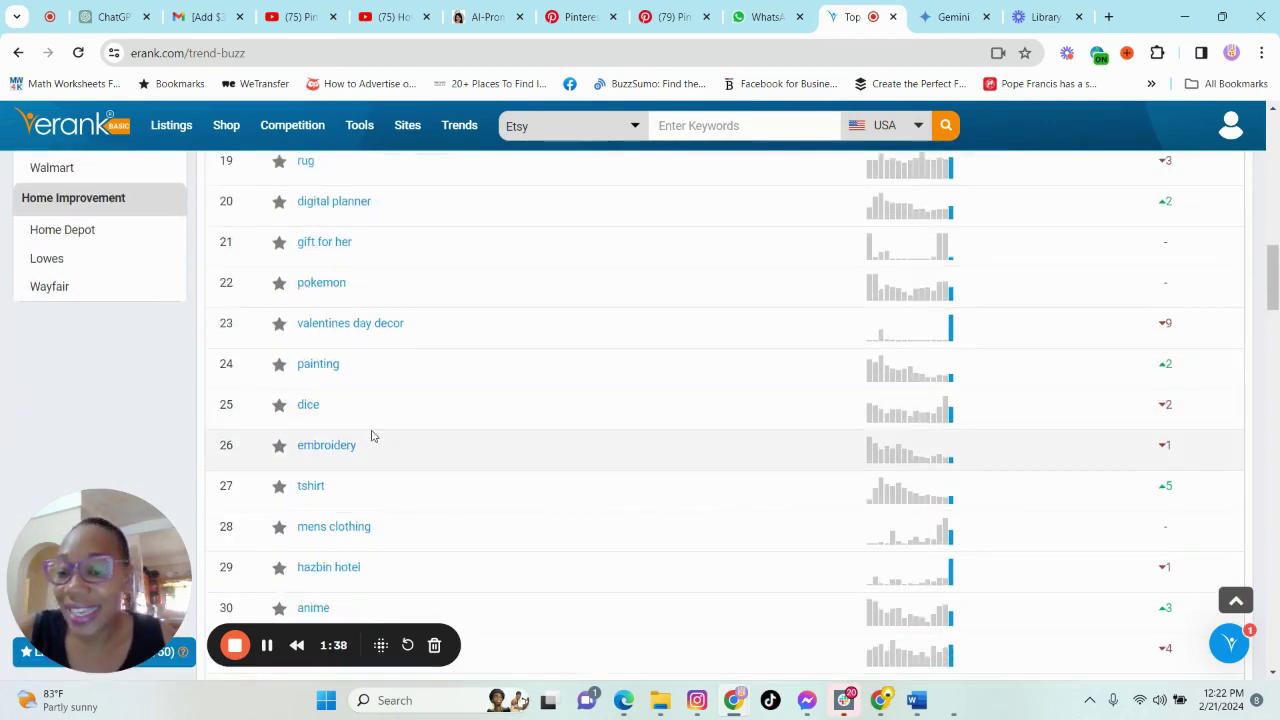
{"action": "scroll", "coordinate": [371, 432], "scroll_direction": "down", "scroll_amount": 2}
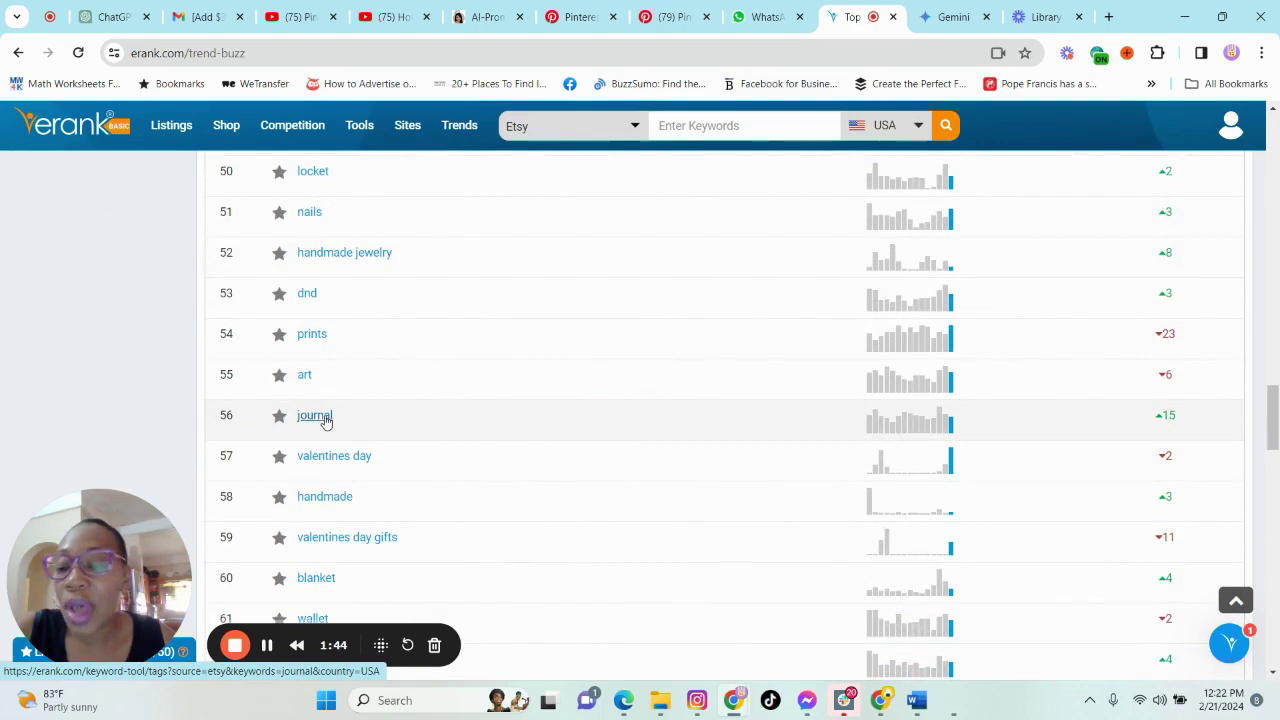
{"action": "scroll", "coordinate": [329, 423], "scroll_direction": "down", "scroll_amount": 3}
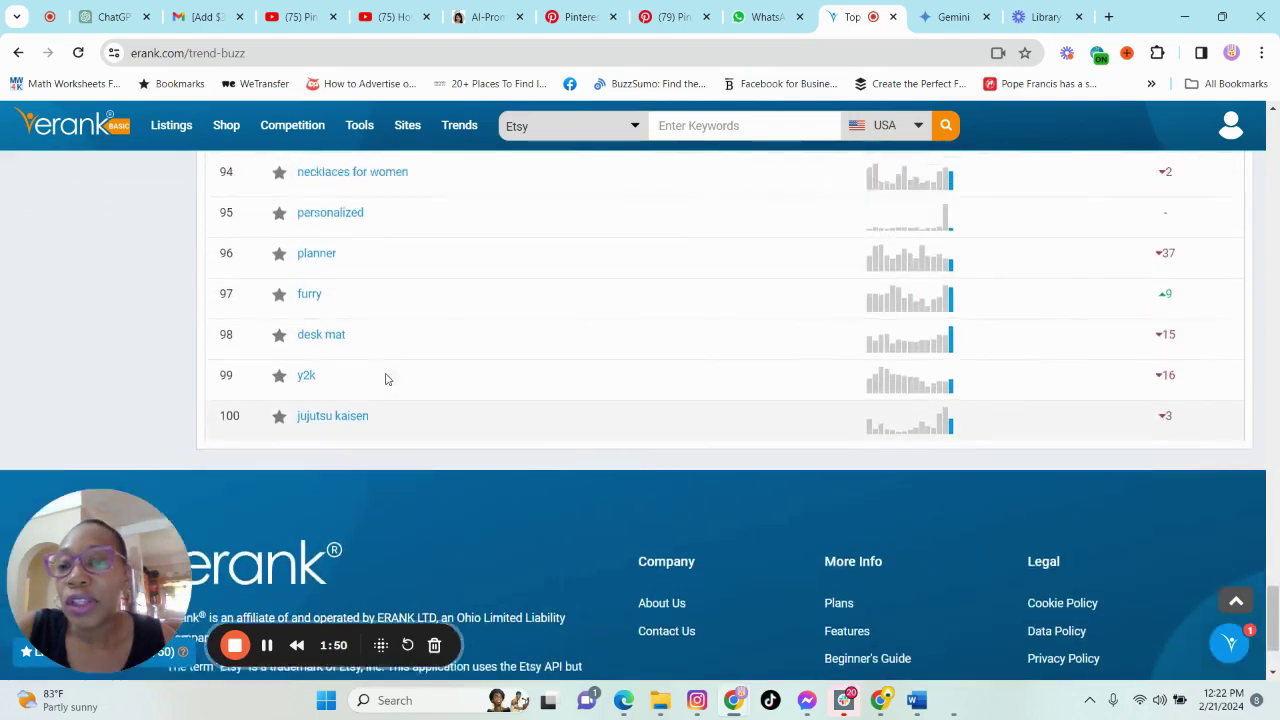
- Recheck the trending keywords from rank 100 back up and open the keyword analysis for "digital planner"
{"action": "scroll", "coordinate": [391, 391], "scroll_direction": "up", "scroll_amount": 5}
{"action": "scroll", "coordinate": [393, 397], "scroll_direction": "up", "scroll_amount": 5}
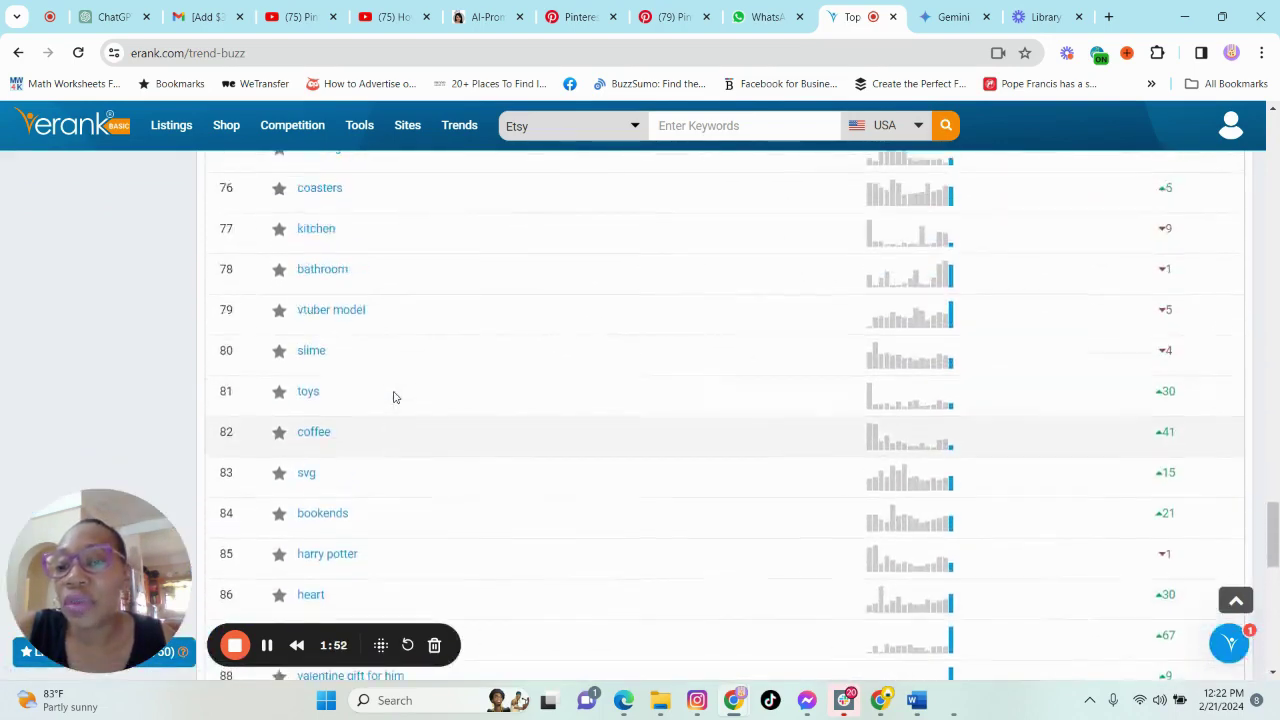
{"action": "scroll", "coordinate": [394, 398], "scroll_direction": "up", "scroll_amount": 3}
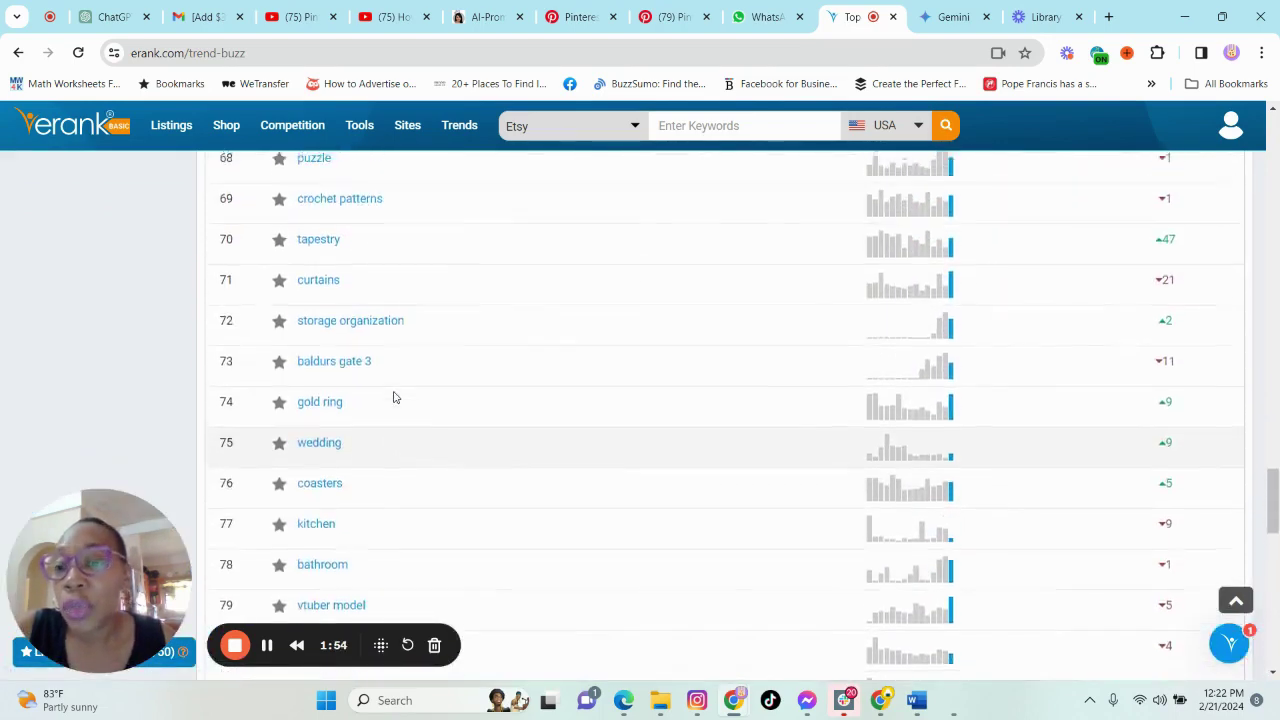
{"action": "scroll", "coordinate": [394, 398], "scroll_direction": "up", "scroll_amount": 1}
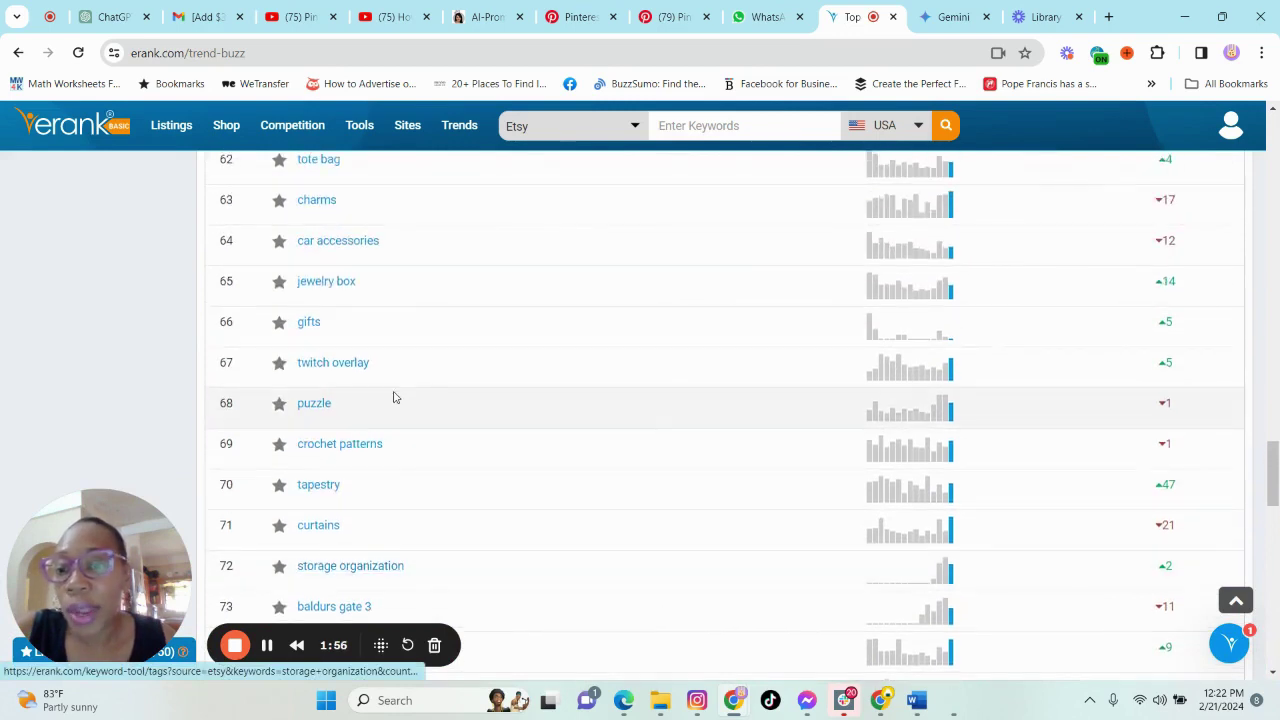
{"action": "scroll", "coordinate": [317, 369], "scroll_direction": "up", "scroll_amount": 2}
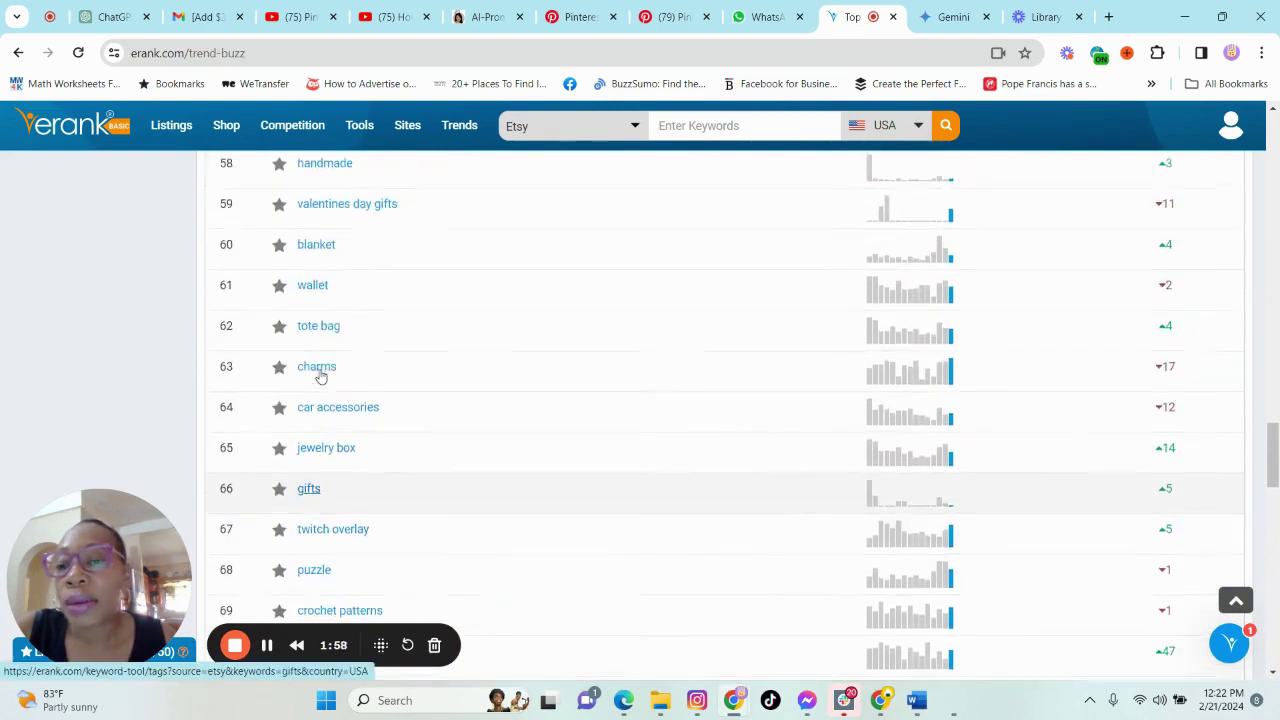
{"action": "scroll", "coordinate": [330, 365], "scroll_direction": "up", "scroll_amount": 1}
{"action": "scroll", "coordinate": [329, 331], "scroll_direction": "up", "scroll_amount": 7}
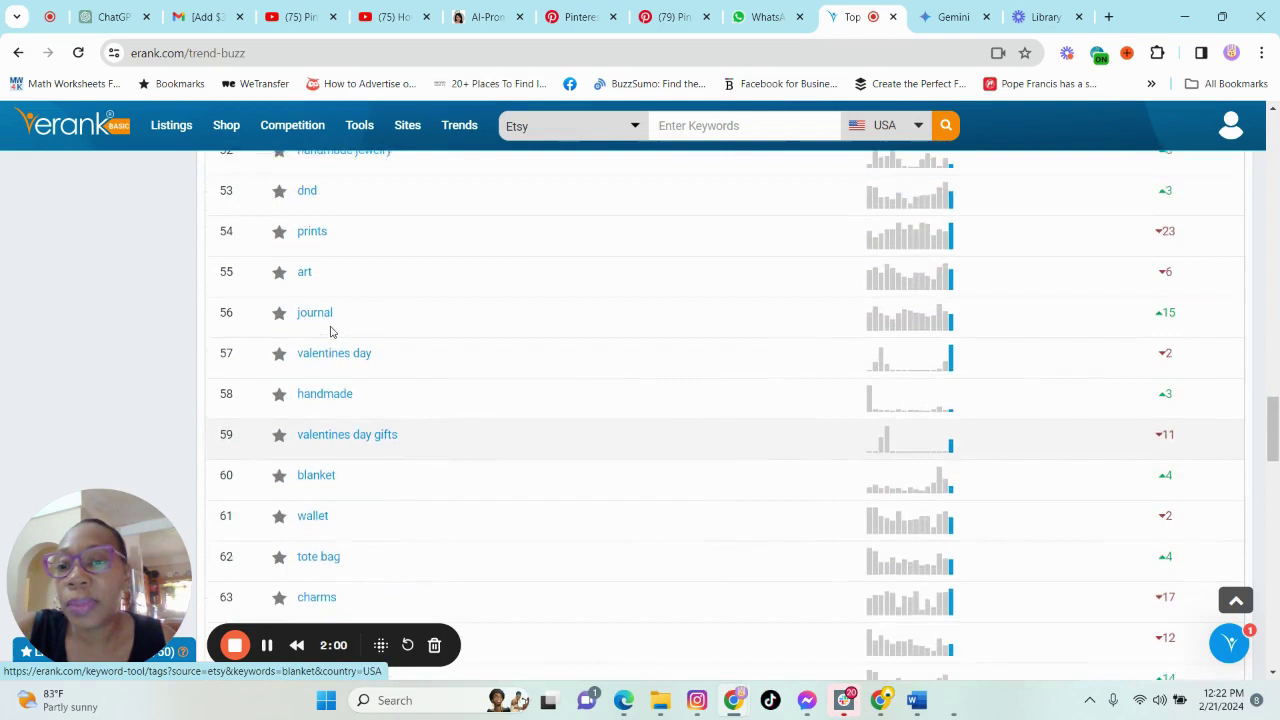
{"action": "scroll", "coordinate": [322, 297], "scroll_direction": "up", "scroll_amount": 7}
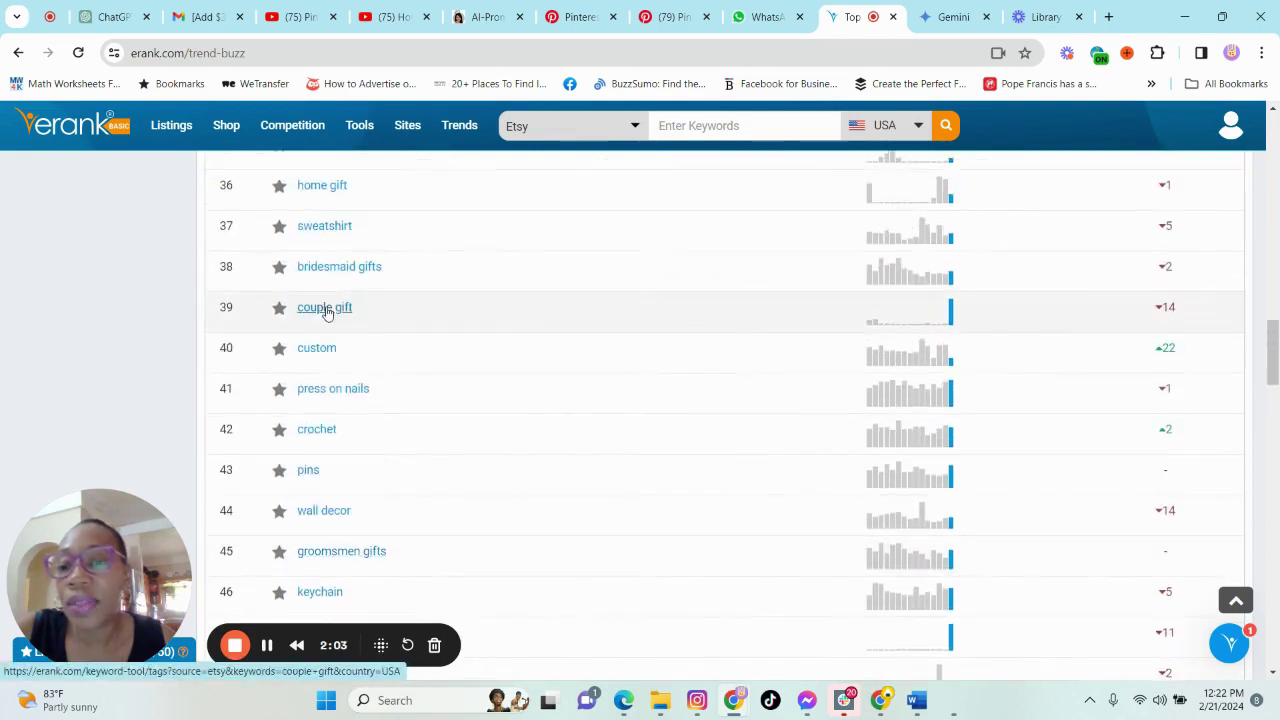
{"action": "scroll", "coordinate": [326, 290], "scroll_direction": "up", "scroll_amount": 2}
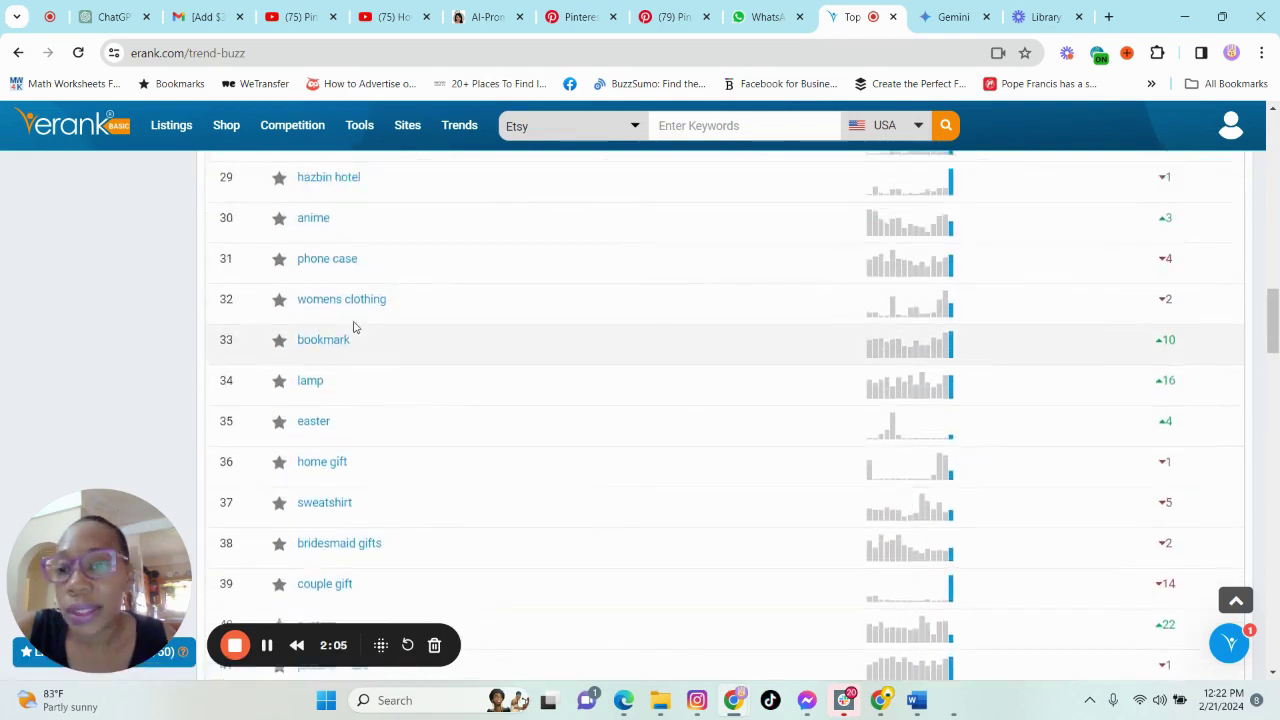
{"action": "scroll", "coordinate": [310, 320], "scroll_direction": "up", "scroll_amount": 5}
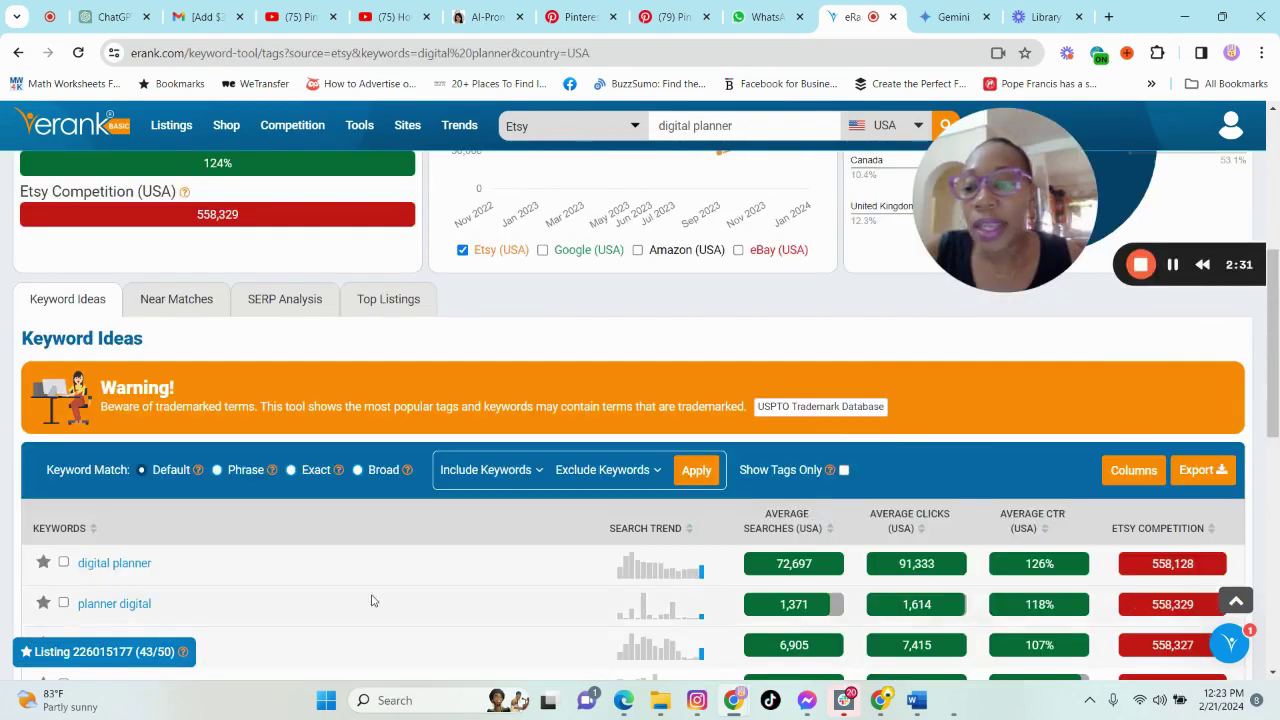
- Compare the average searches and Etsy competition of the keyword ideas for "digital planner", including "adhd digital planner"
{"action": "scroll", "coordinate": [371, 600], "scroll_direction": "down", "scroll_amount": 4}
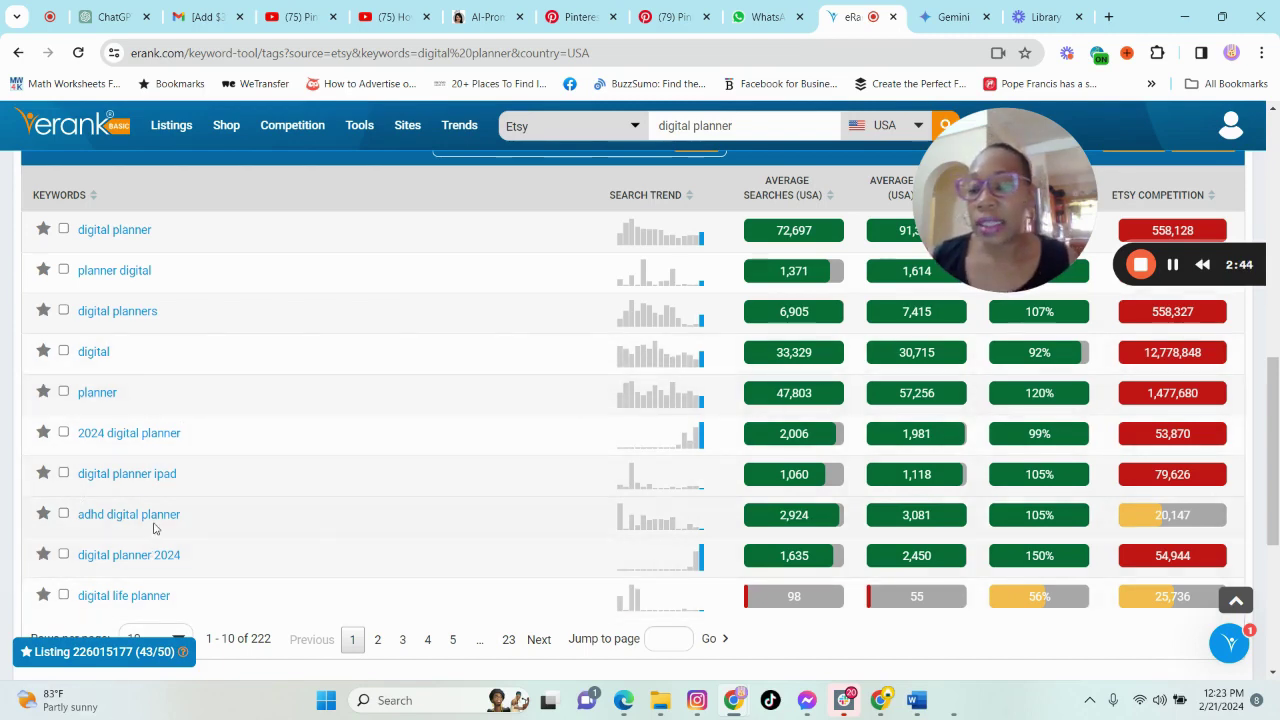
{"action": "scroll", "coordinate": [170, 590], "scroll_direction": "down", "scroll_amount": 1}
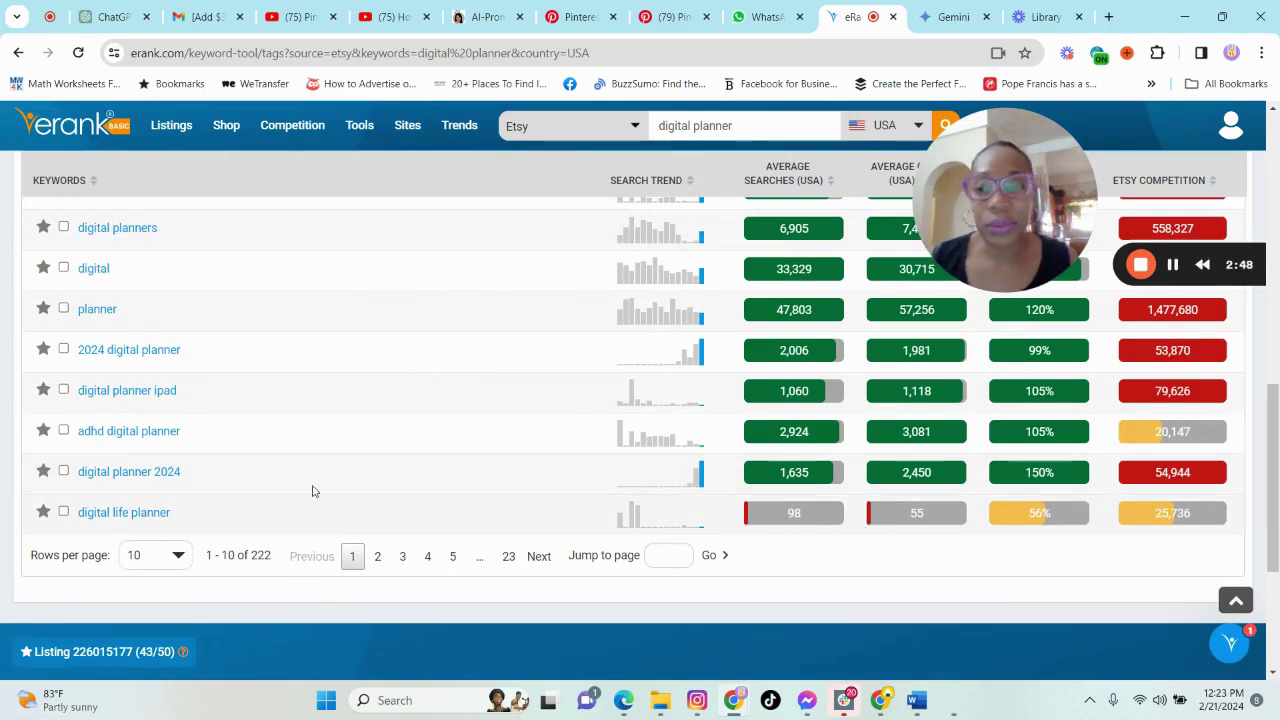
{"action": "scroll", "coordinate": [157, 403], "scroll_direction": "up", "scroll_amount": 2}
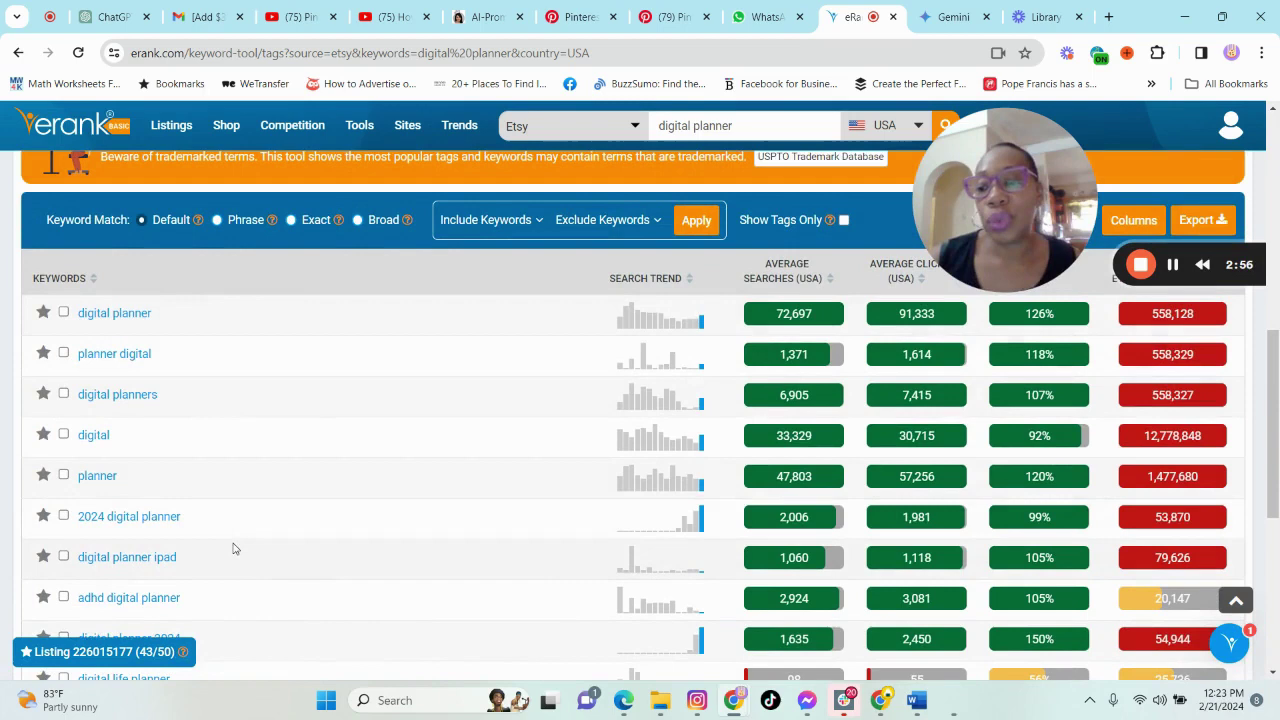
{"action": "scroll", "coordinate": [234, 546], "scroll_direction": "down", "scroll_amount": 1}
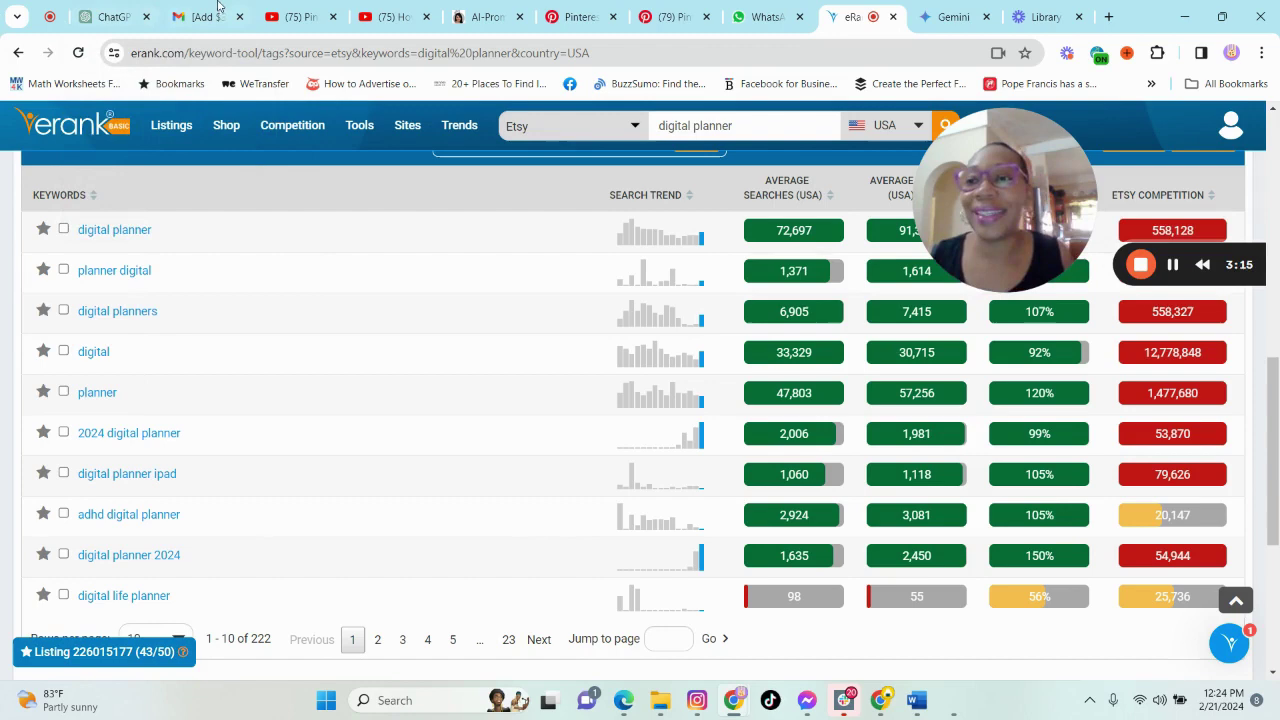
- Switch to ChatGPT and ask how to create a planner for someone with ADHD, how to start, and what each section should include, page by page
{"action": "left_click_drag", "start_coordinate": [110, 16], "coordinate": [962, 9]}
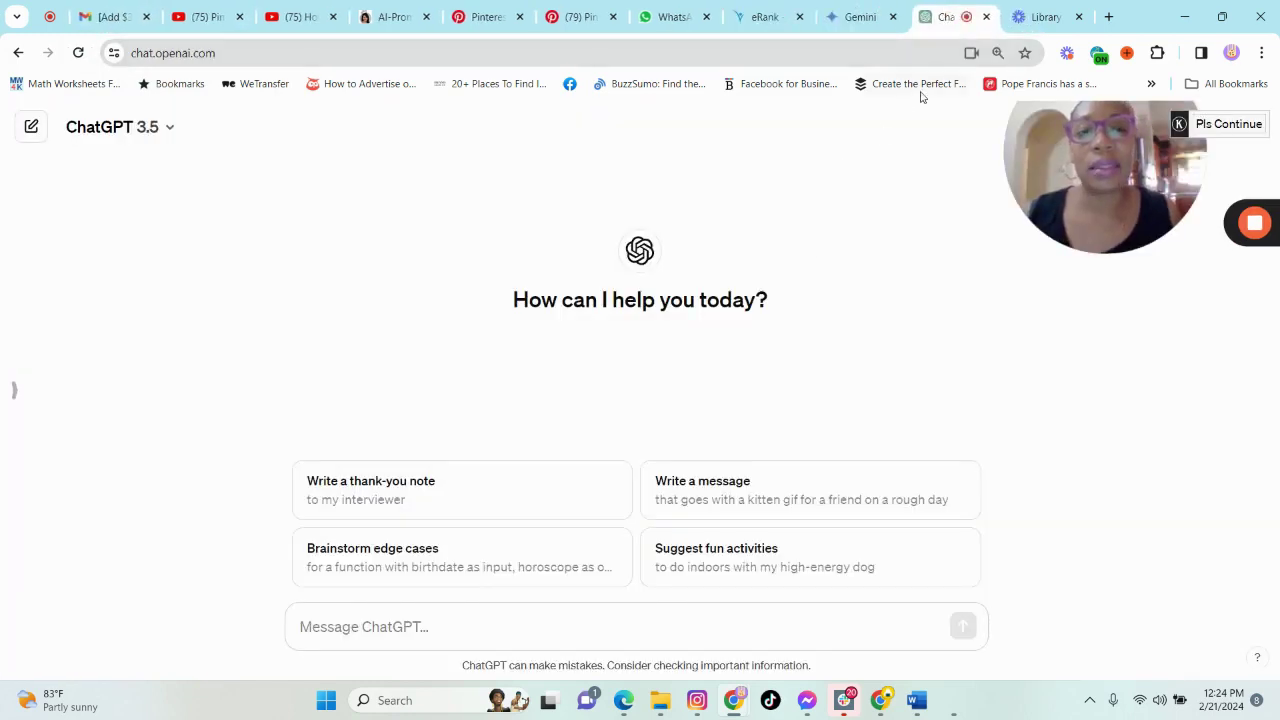
{"action": "left_click", "coordinate": [551, 617]}
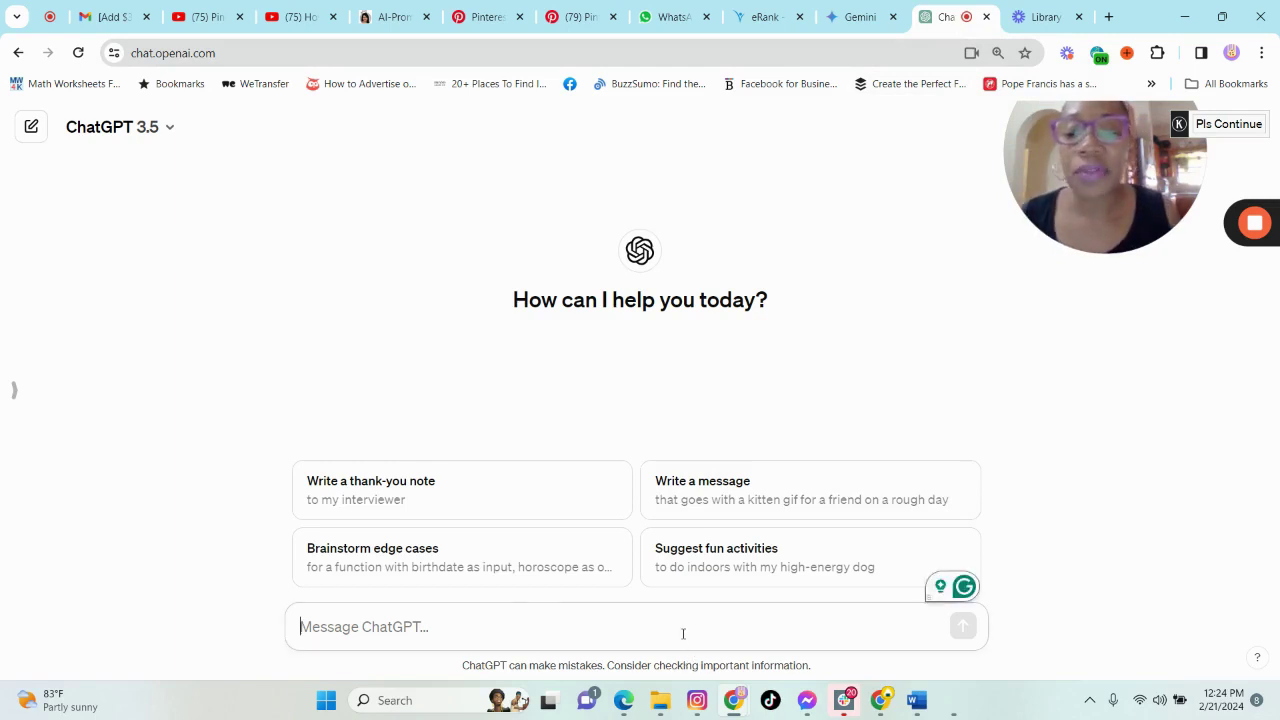
{"action": "type", "text": "Can you assist me in creating a planner for someone with ADHD? Please guide me on how to start the planner and what should be included in each section, page by page."}
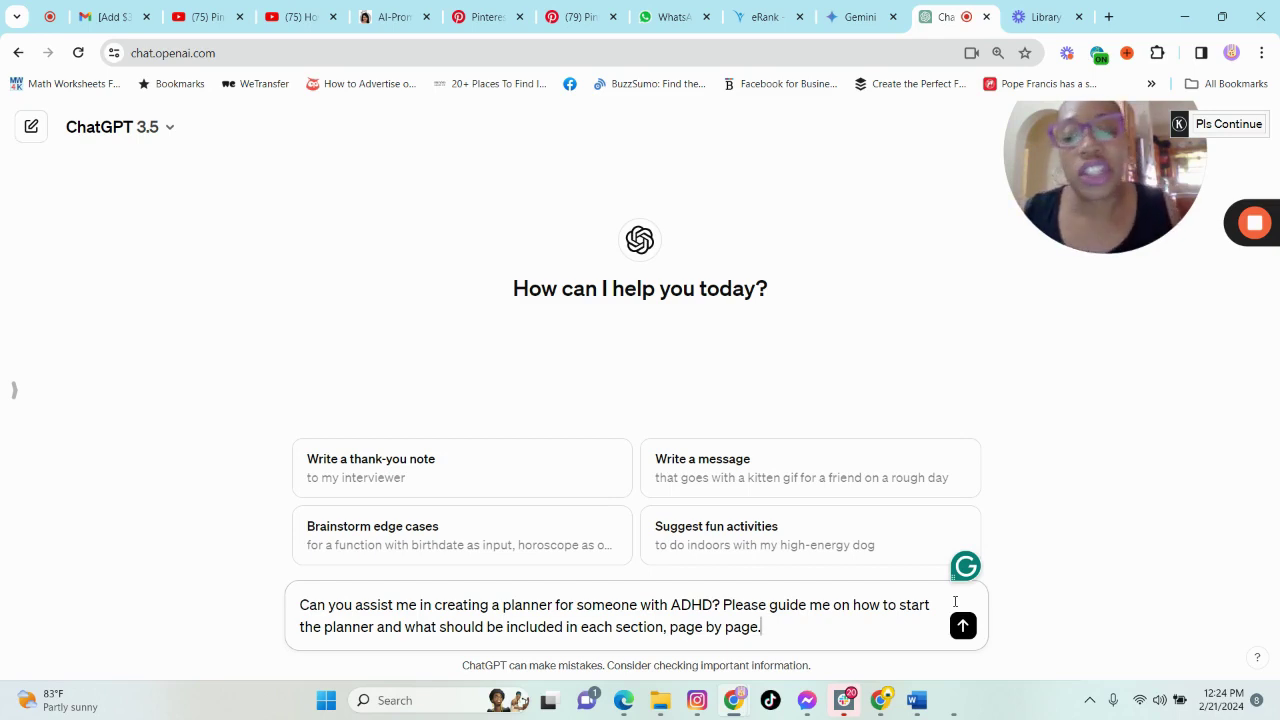
{"action": "left_click", "coordinate": [963, 625]}
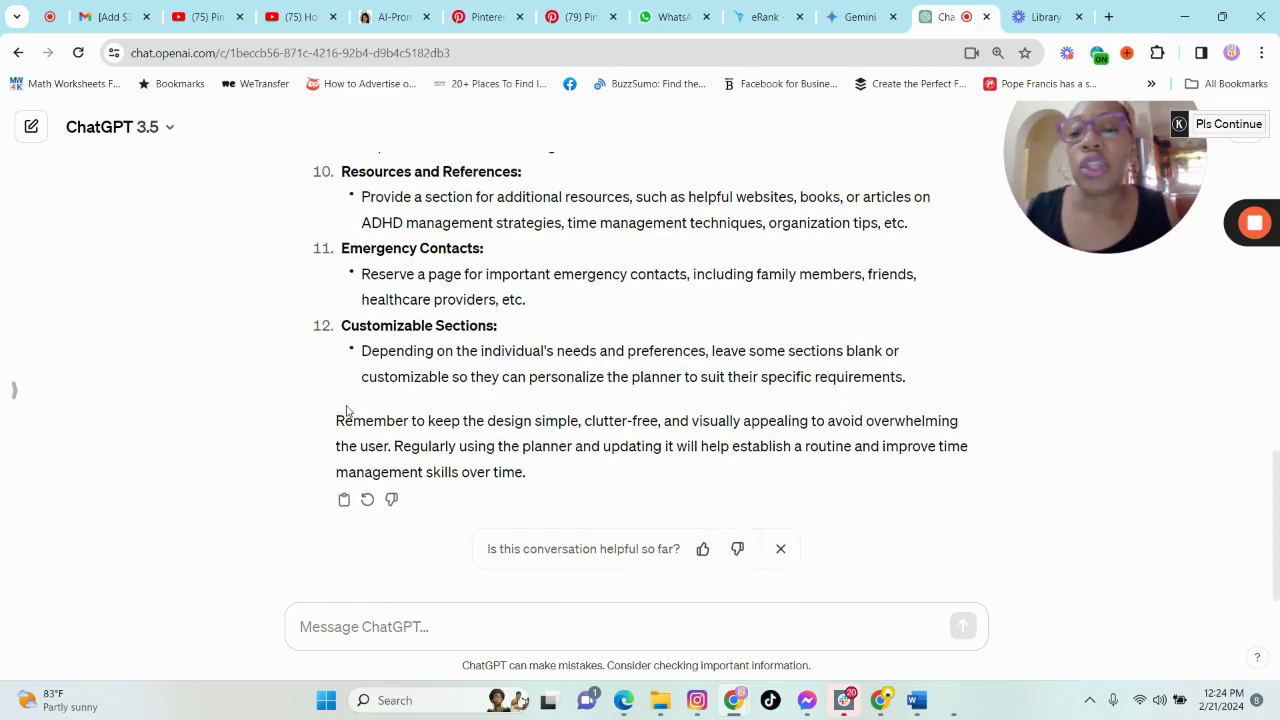
- Read ChatGPT's ADHD planner guide from the start, examining the suggested sections and their contents
{"action": "scroll", "coordinate": [347, 410], "scroll_direction": "up", "scroll_amount": 5}
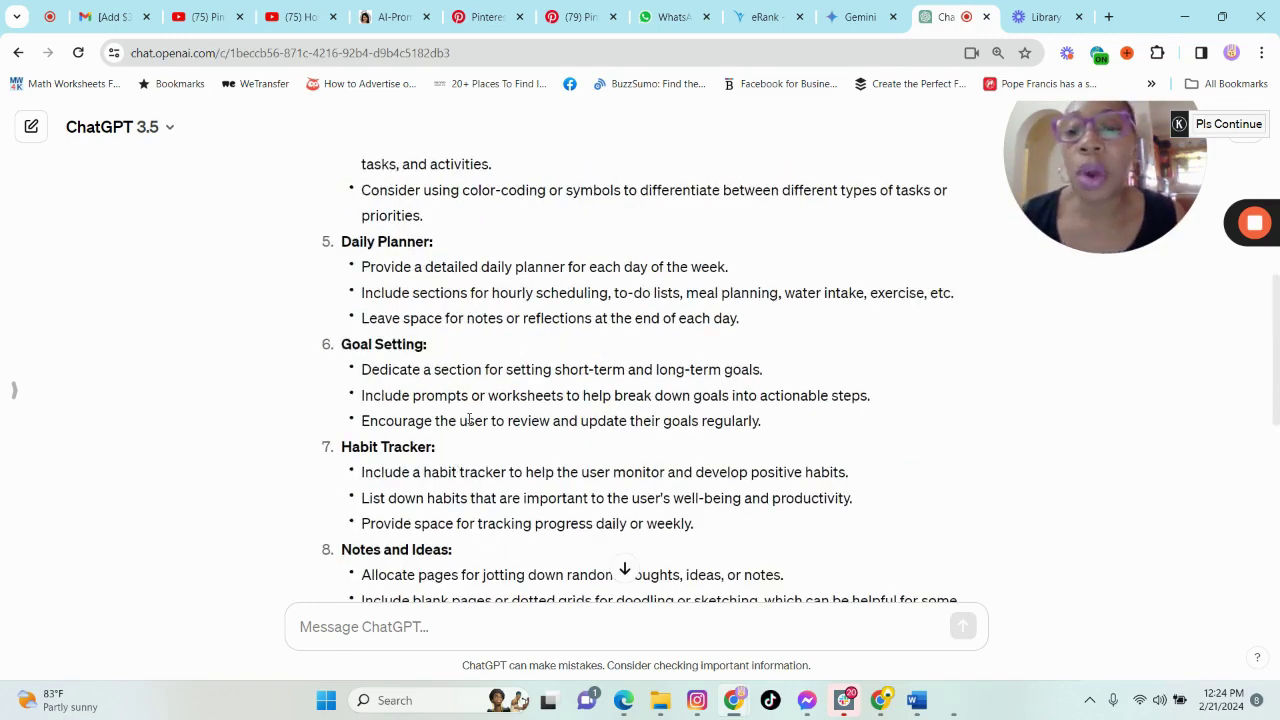
{"action": "scroll", "coordinate": [469, 419], "scroll_direction": "up", "scroll_amount": 4}
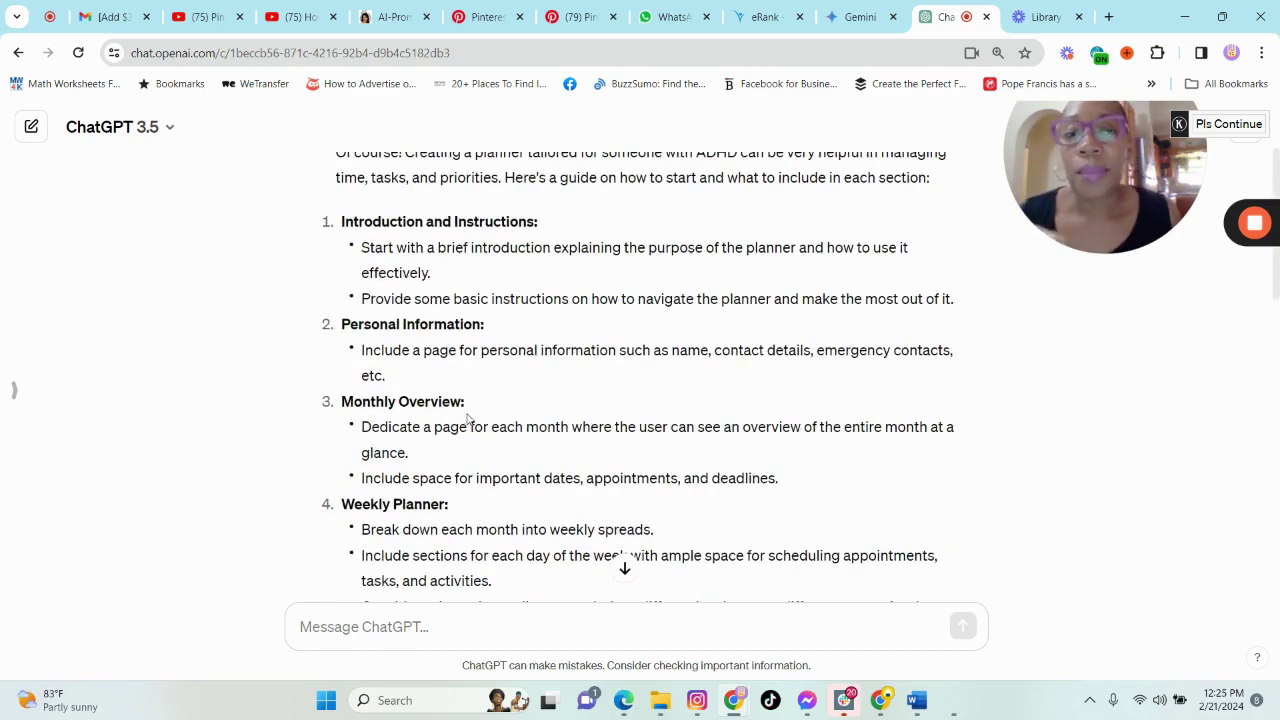
{"action": "scroll", "coordinate": [469, 415], "scroll_direction": "up", "scroll_amount": 2}
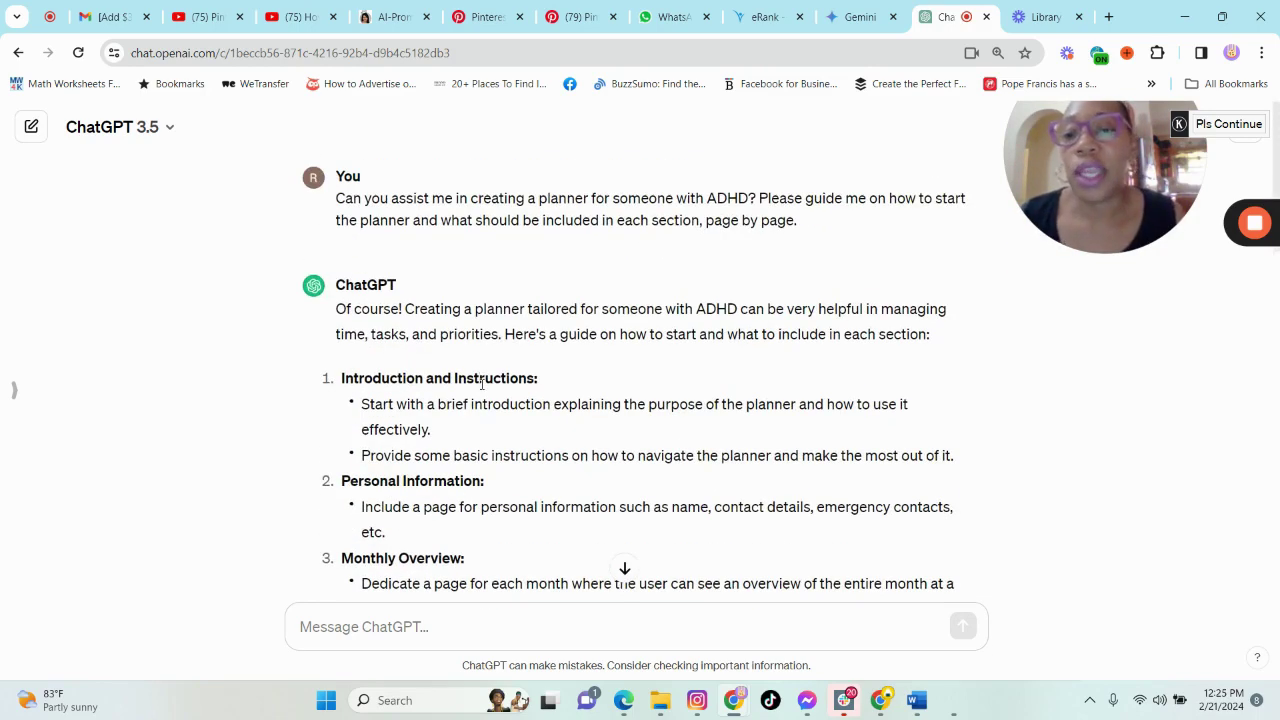
{"action": "scroll", "coordinate": [482, 383], "scroll_direction": "down", "scroll_amount": 2}
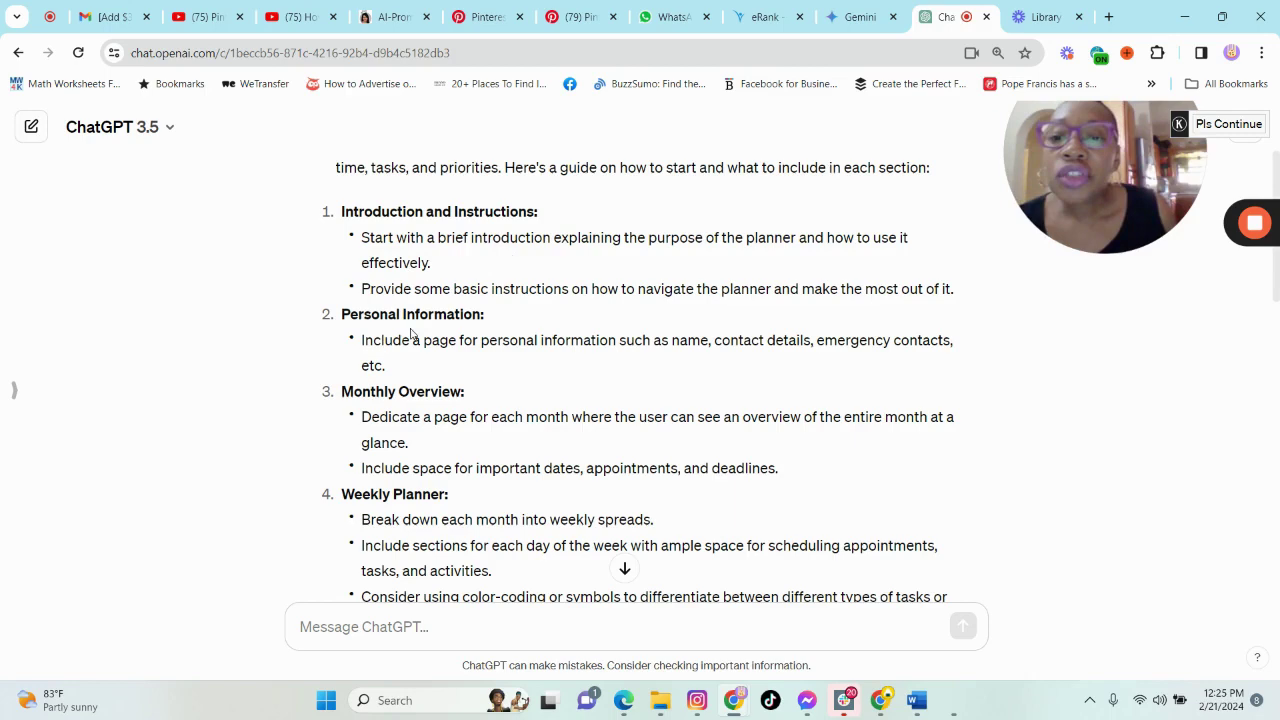
- Read the rest of ChatGPT's planner guide, from Personal Information through Customizable Sections and the closing design advice
{"action": "scroll", "coordinate": [410, 334], "scroll_direction": "down", "scroll_amount": 2}
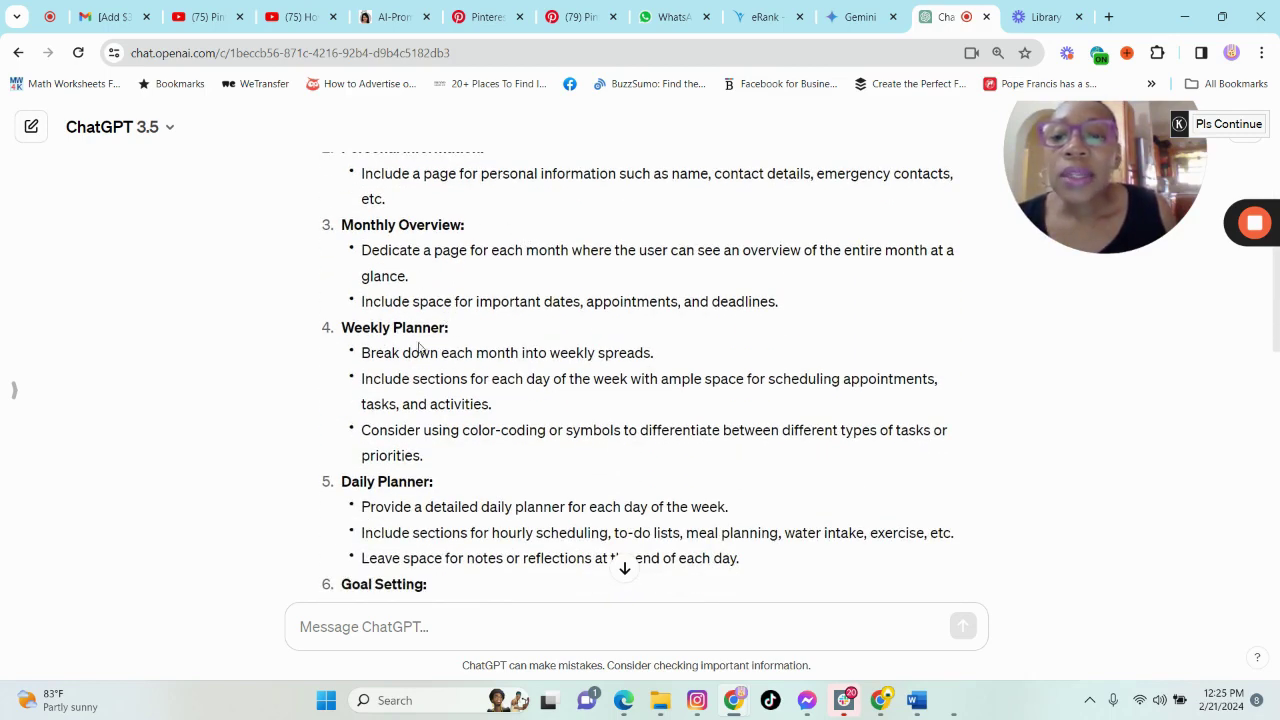
{"action": "scroll", "coordinate": [468, 487], "scroll_direction": "down", "scroll_amount": 2}
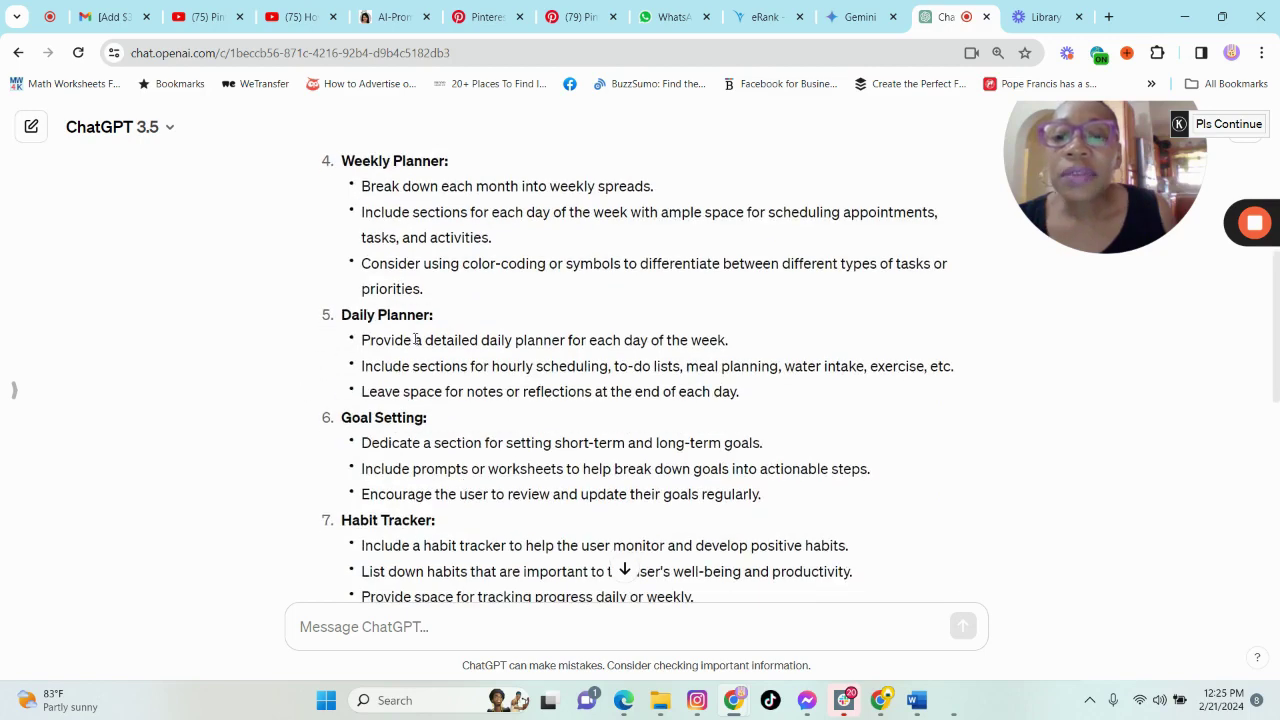
{"action": "scroll", "coordinate": [497, 362], "scroll_direction": "down", "scroll_amount": 2}
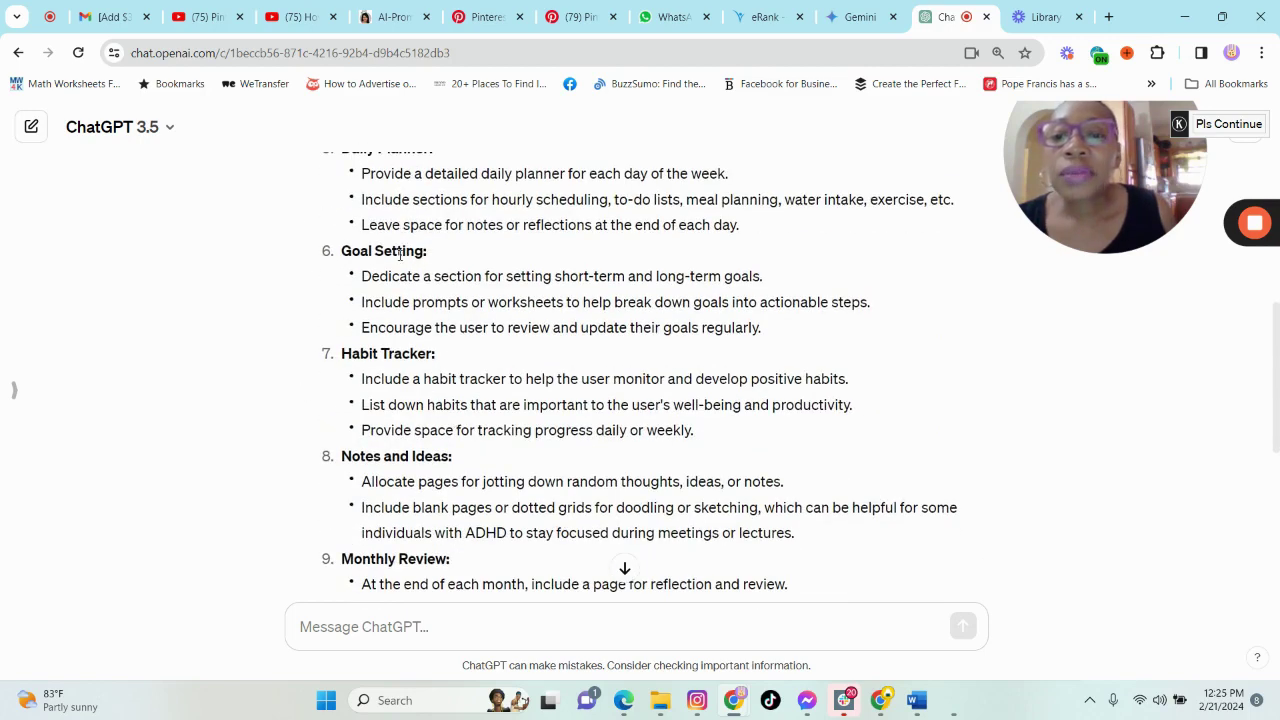
{"action": "scroll", "coordinate": [371, 370], "scroll_direction": "down", "scroll_amount": 3}
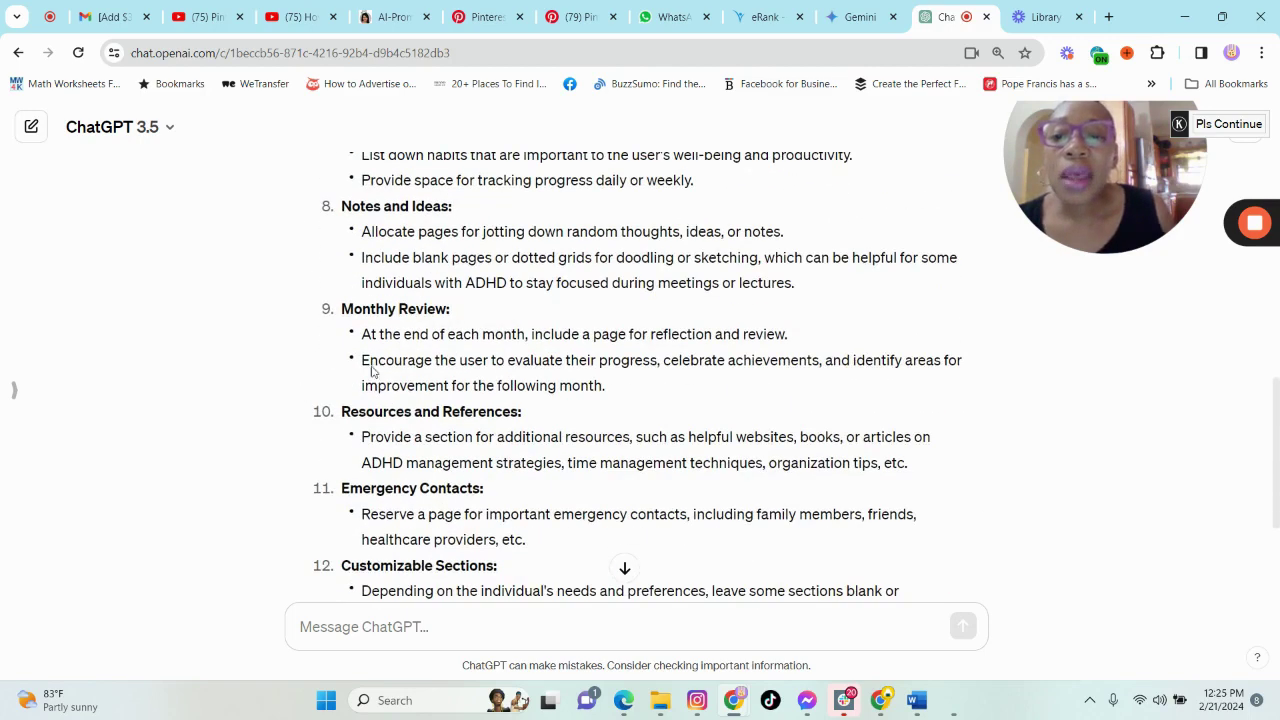
{"action": "scroll", "coordinate": [408, 372], "scroll_direction": "down", "scroll_amount": 2}
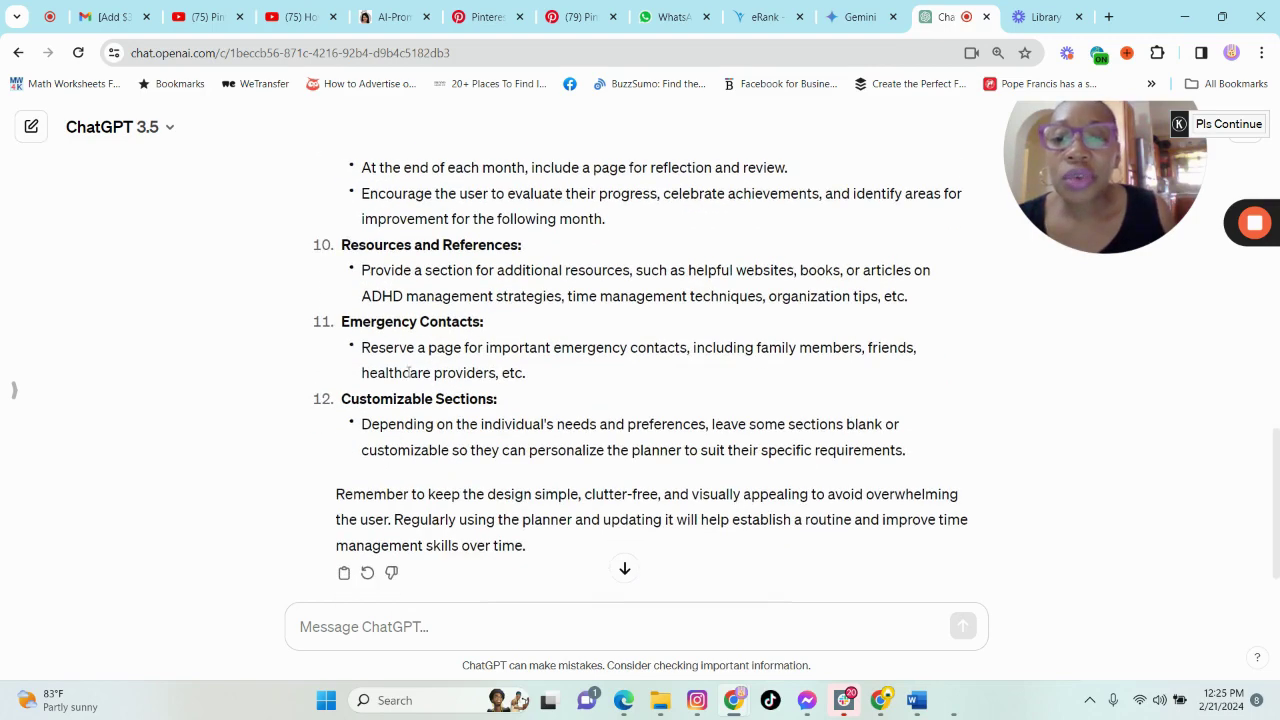
{"action": "scroll", "coordinate": [466, 466], "scroll_direction": "up", "scroll_amount": 5}
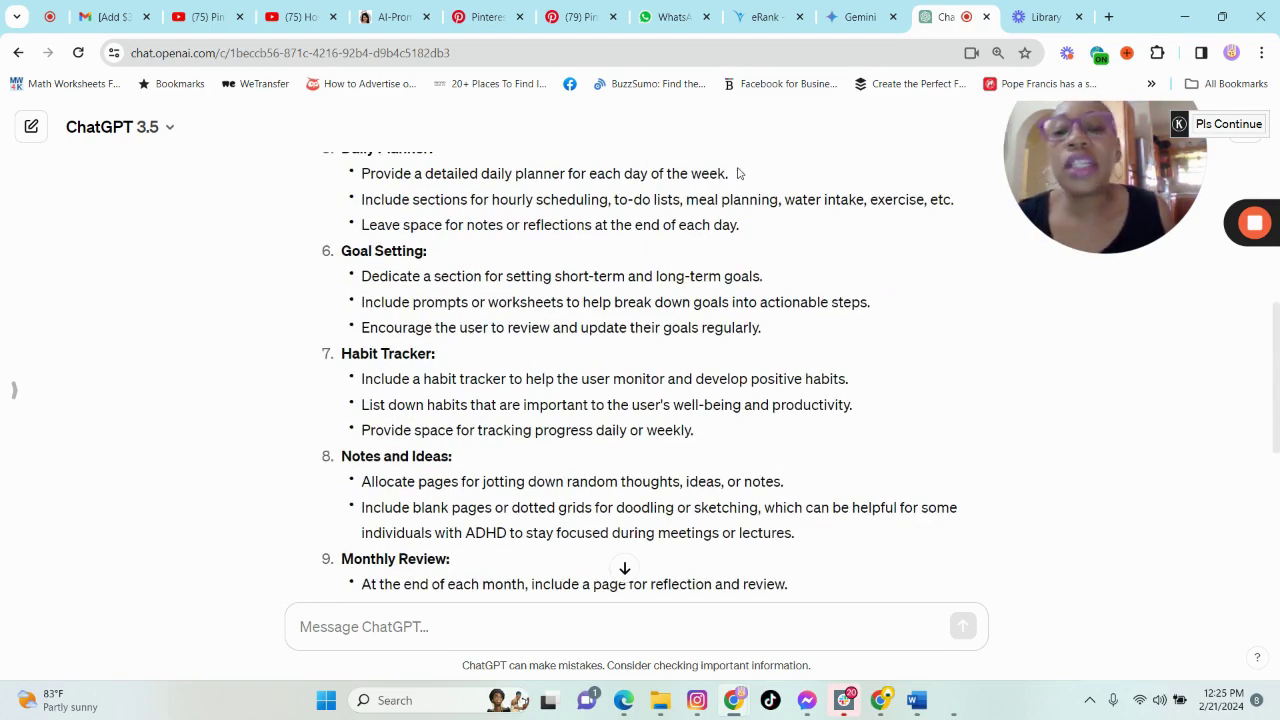
- Switch to Gemini and ask how to create a planner for someone with ADHD, how to start, and what each section should include, page by page
{"action": "left_click", "coordinate": [858, 17]}
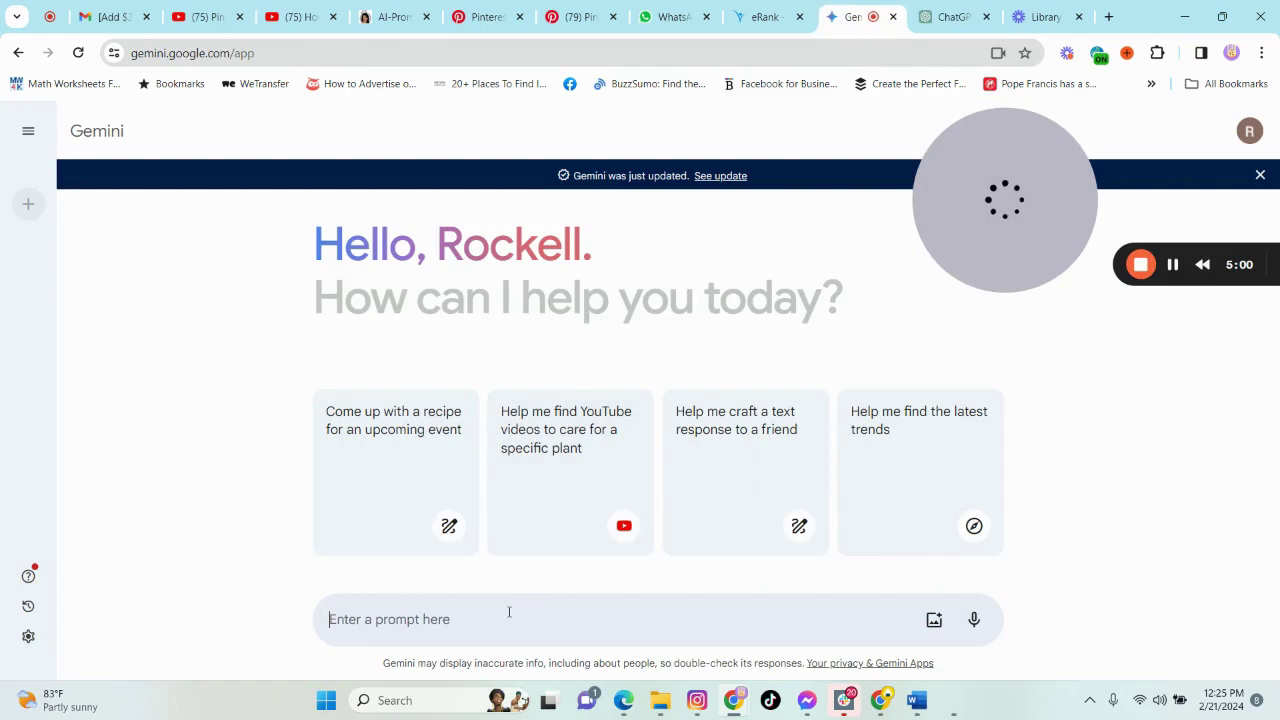
{"action": "type", "text": "Can you assist me in creating a planner for someone with ADHD? Please guide me on how to start the planner and what should be included in each section, page by page."}
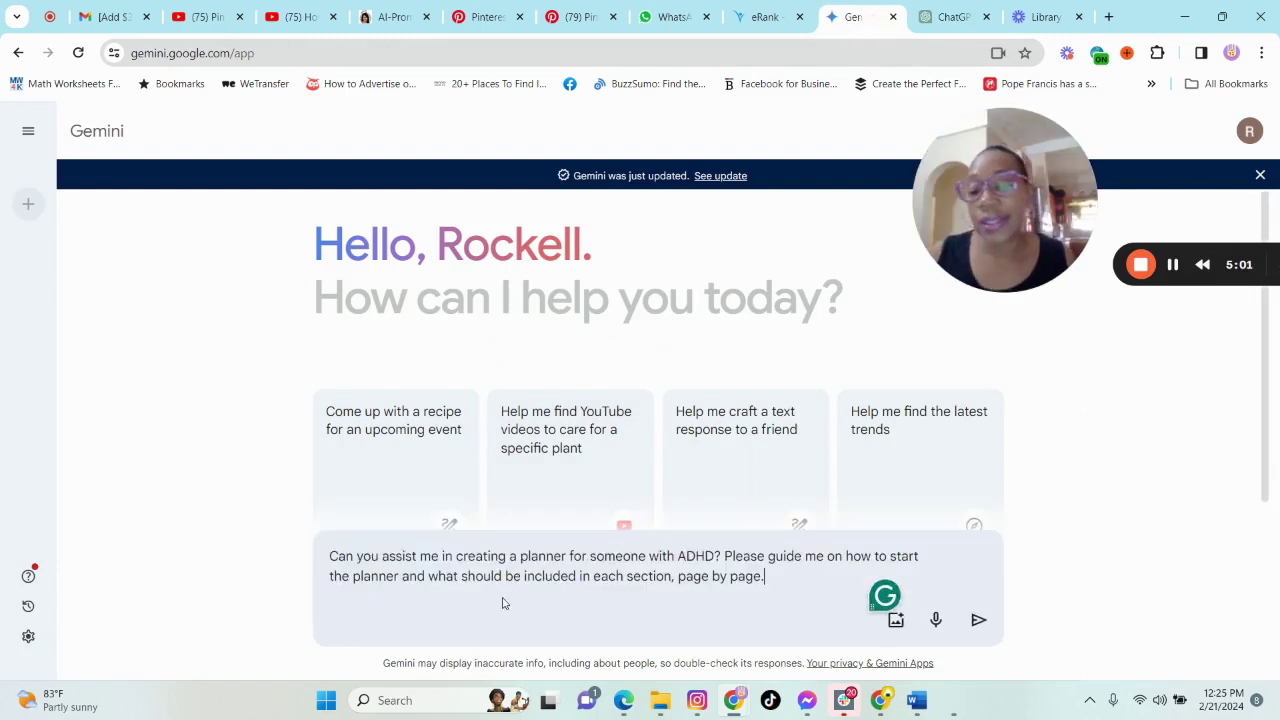
{"action": "left_click", "coordinate": [977, 620]}
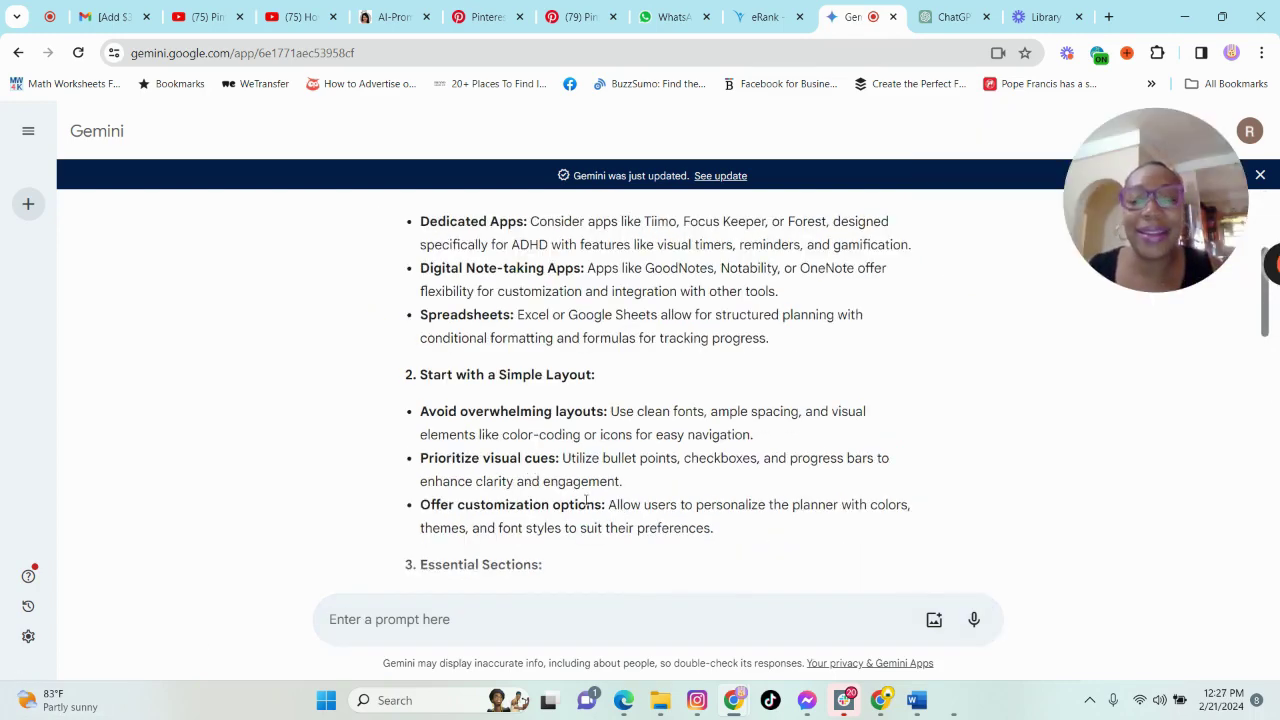
- Examine Gemini's advice on choosing a platform and starting with a simple layout for the ADHD planner
{"action": "scroll", "coordinate": [517, 475], "scroll_direction": "up", "scroll_amount": 1}
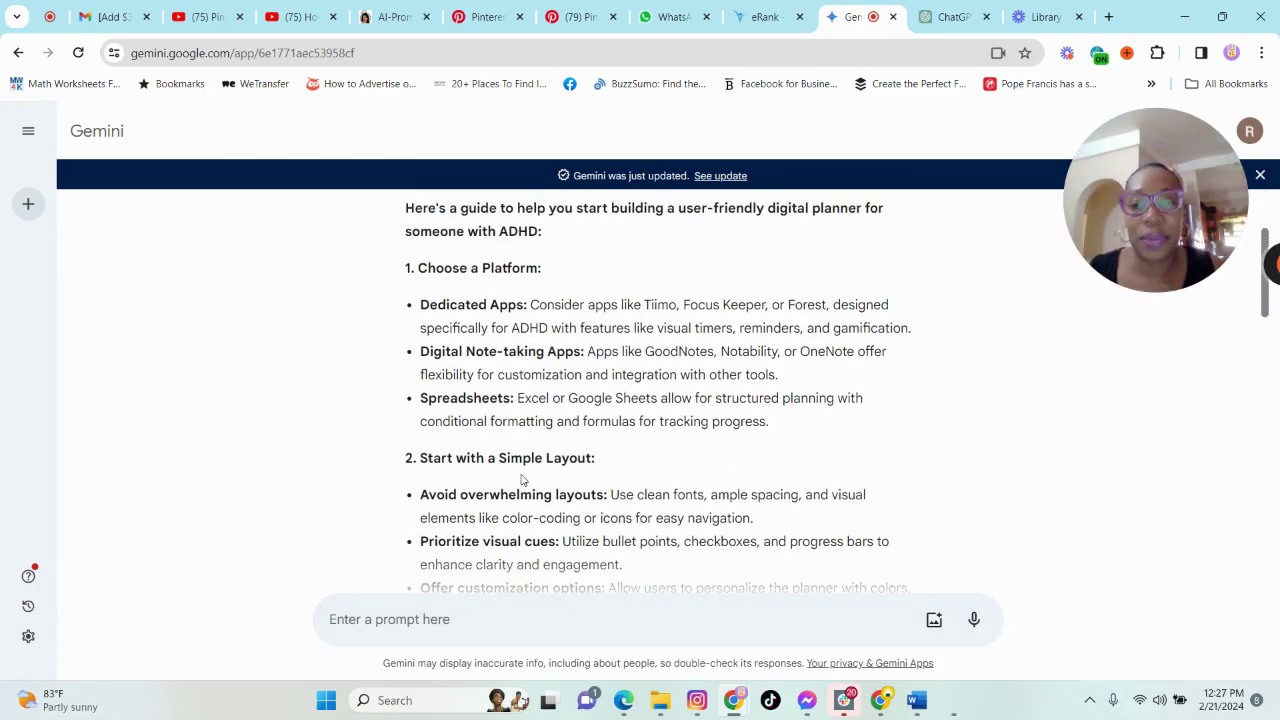
{"action": "scroll", "coordinate": [521, 480], "scroll_direction": "up", "scroll_amount": 1}
{"action": "scroll", "coordinate": [523, 477], "scroll_direction": "down", "scroll_amount": 1}
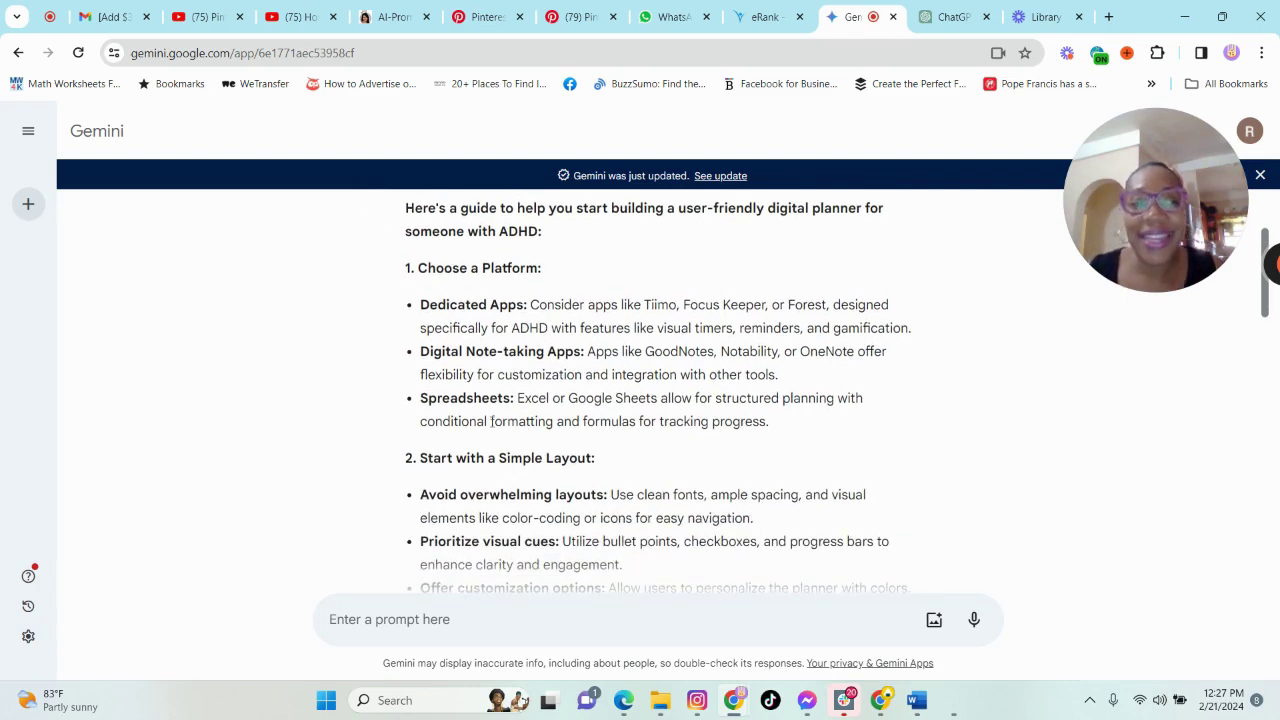
{"action": "scroll", "coordinate": [521, 484], "scroll_direction": "down", "scroll_amount": 2}
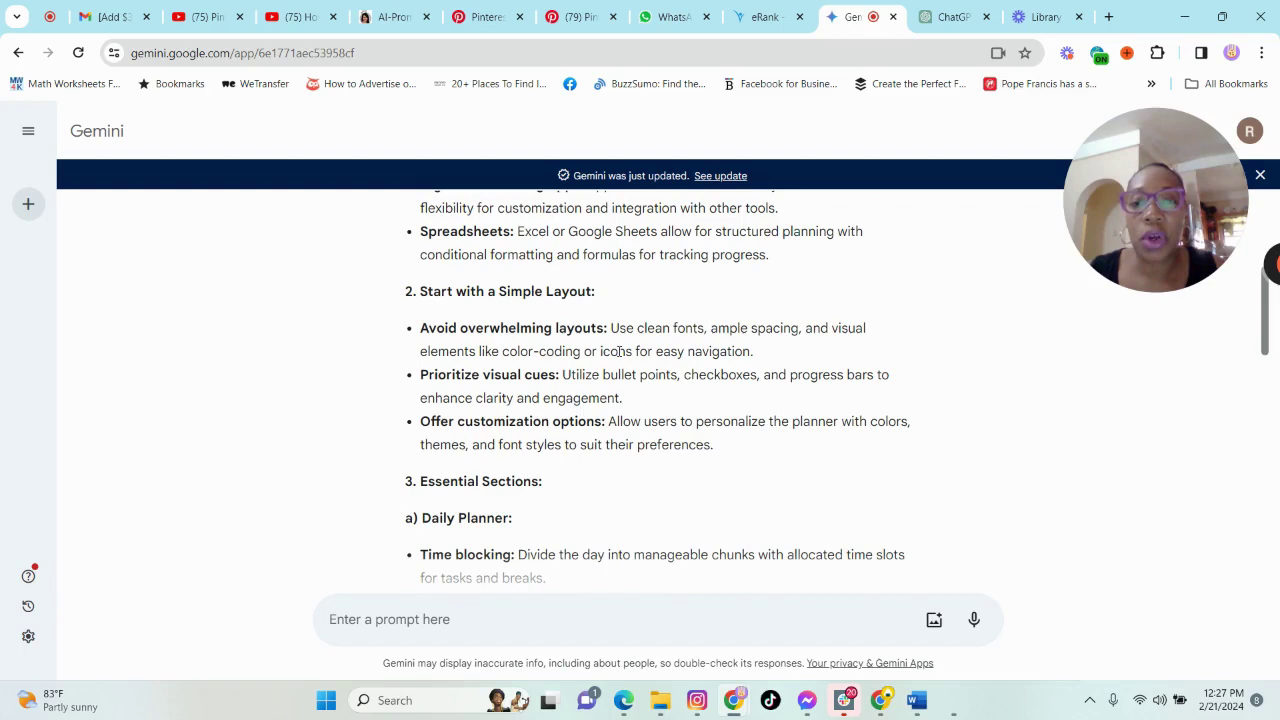
{"action": "scroll", "coordinate": [543, 397], "scroll_direction": "down", "scroll_amount": 2}
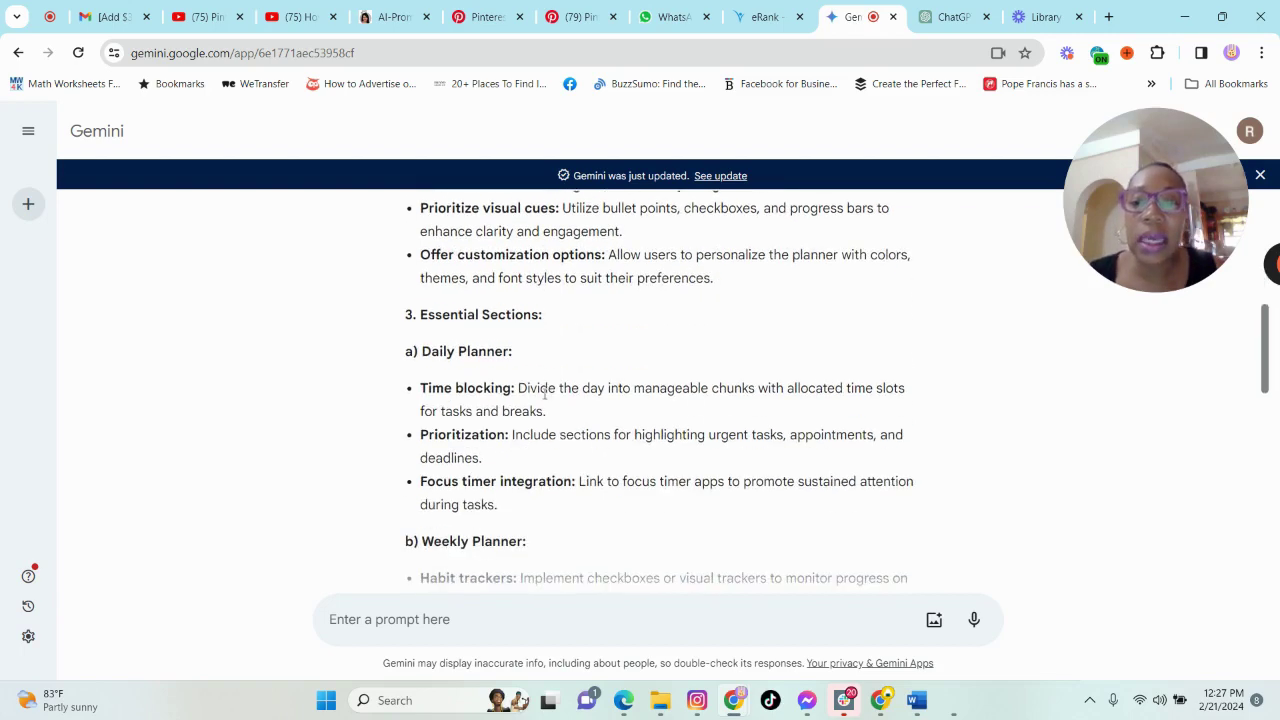
{"action": "scroll", "coordinate": [448, 389], "scroll_direction": "down", "scroll_amount": 2}
- Read Gemini's suggested daily, weekly, monthly and optional planner sections through to its closing reminders
{"action": "scroll", "coordinate": [548, 317], "scroll_direction": "up", "scroll_amount": 3}
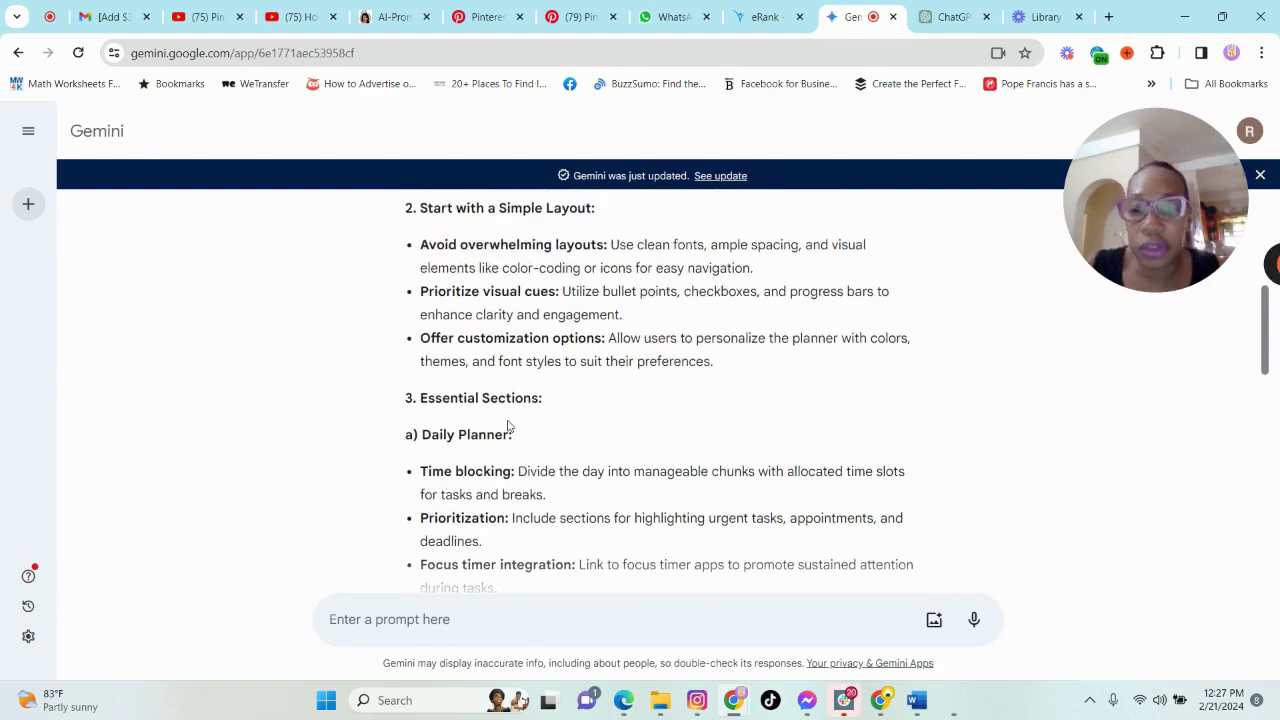
{"action": "scroll", "coordinate": [503, 403], "scroll_direction": "down", "scroll_amount": 1}
{"action": "scroll", "coordinate": [518, 411], "scroll_direction": "down", "scroll_amount": 1}
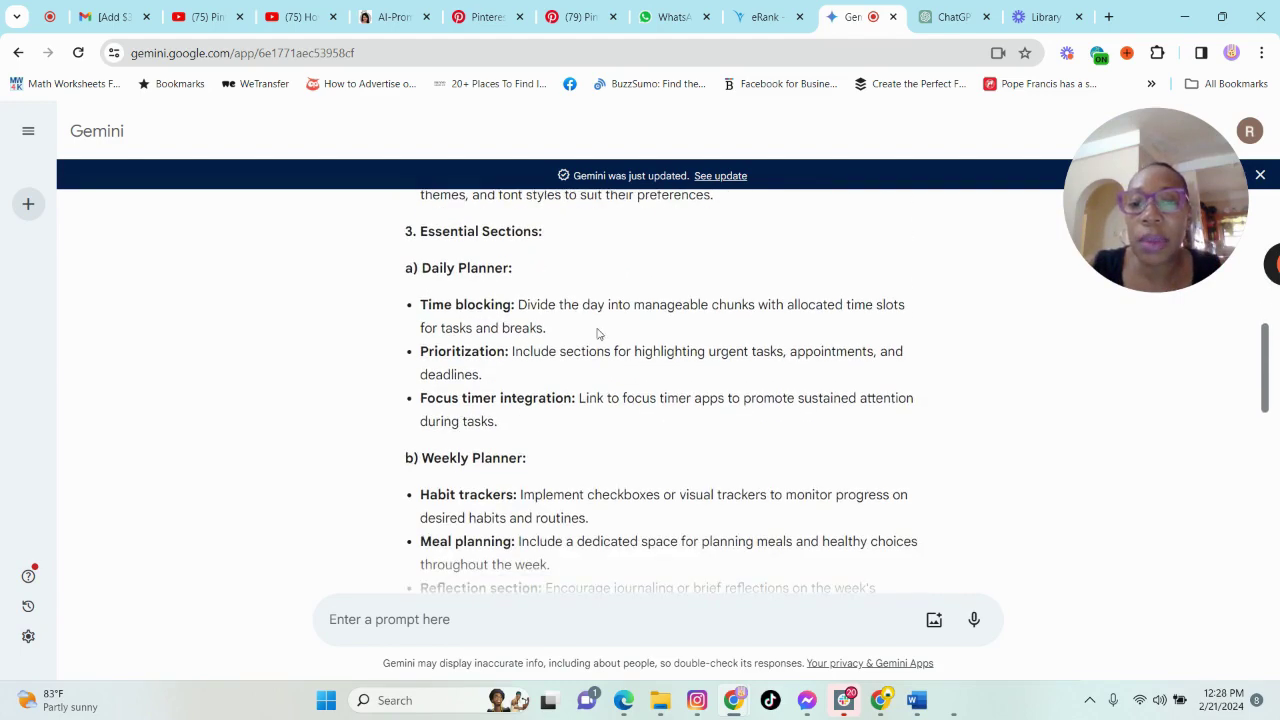
{"action": "scroll", "coordinate": [522, 453], "scroll_direction": "down", "scroll_amount": 3}
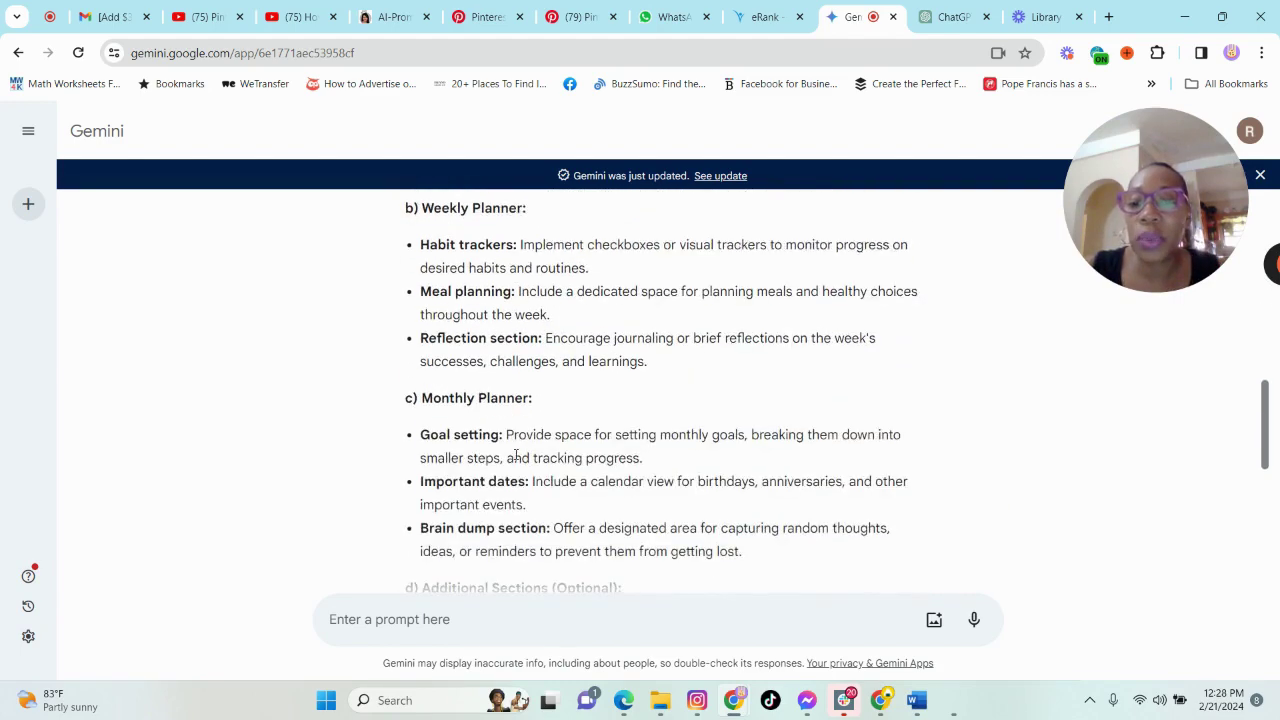
{"action": "scroll", "coordinate": [516, 455], "scroll_direction": "down", "scroll_amount": 2}
{"action": "scroll", "coordinate": [560, 390], "scroll_direction": "down", "scroll_amount": 1}
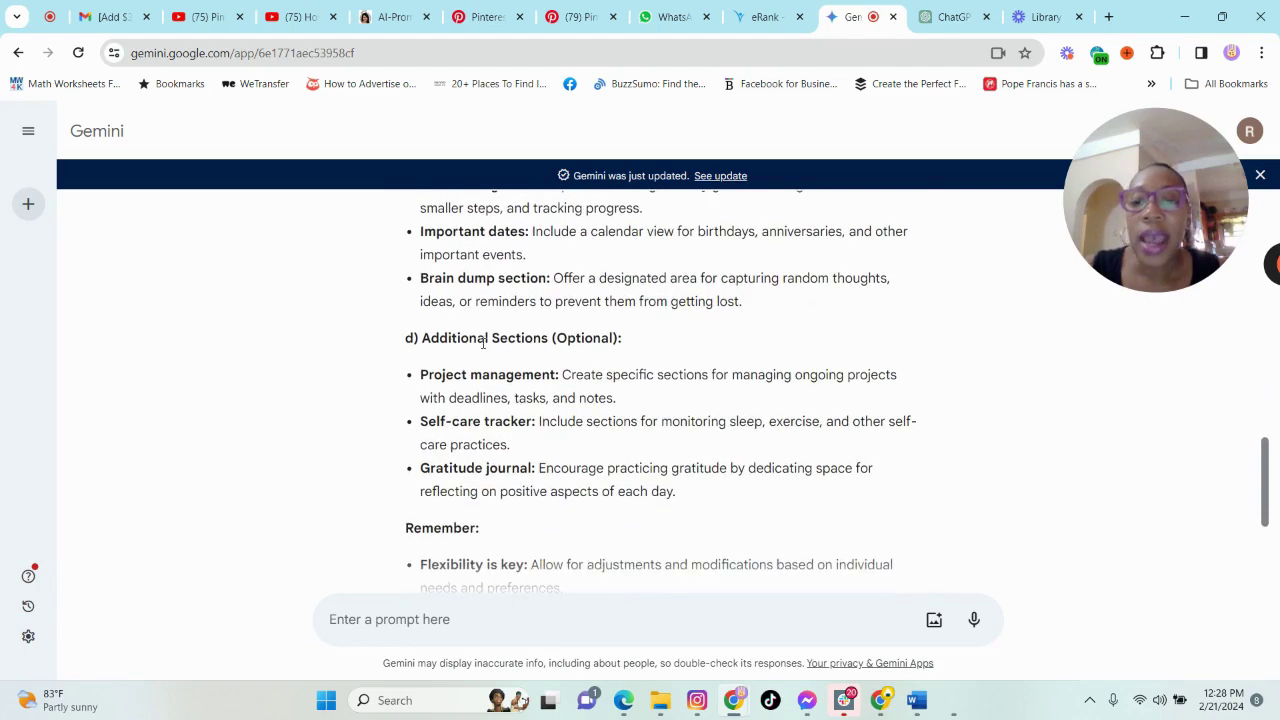
{"action": "scroll", "coordinate": [551, 365], "scroll_direction": "down", "scroll_amount": 3}
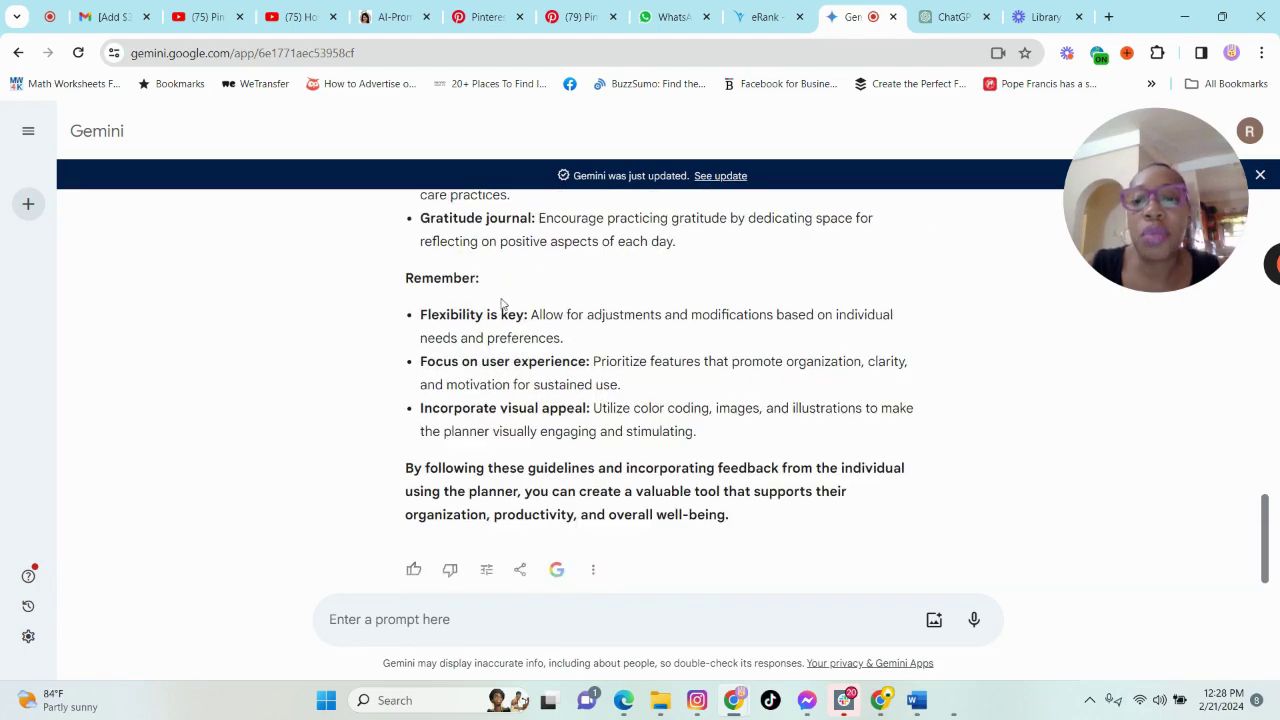
- Switch back to ChatGPT and request the detailed information for the guide's "Introduction and Instructions" section
{"action": "left_click", "coordinate": [952, 17]}
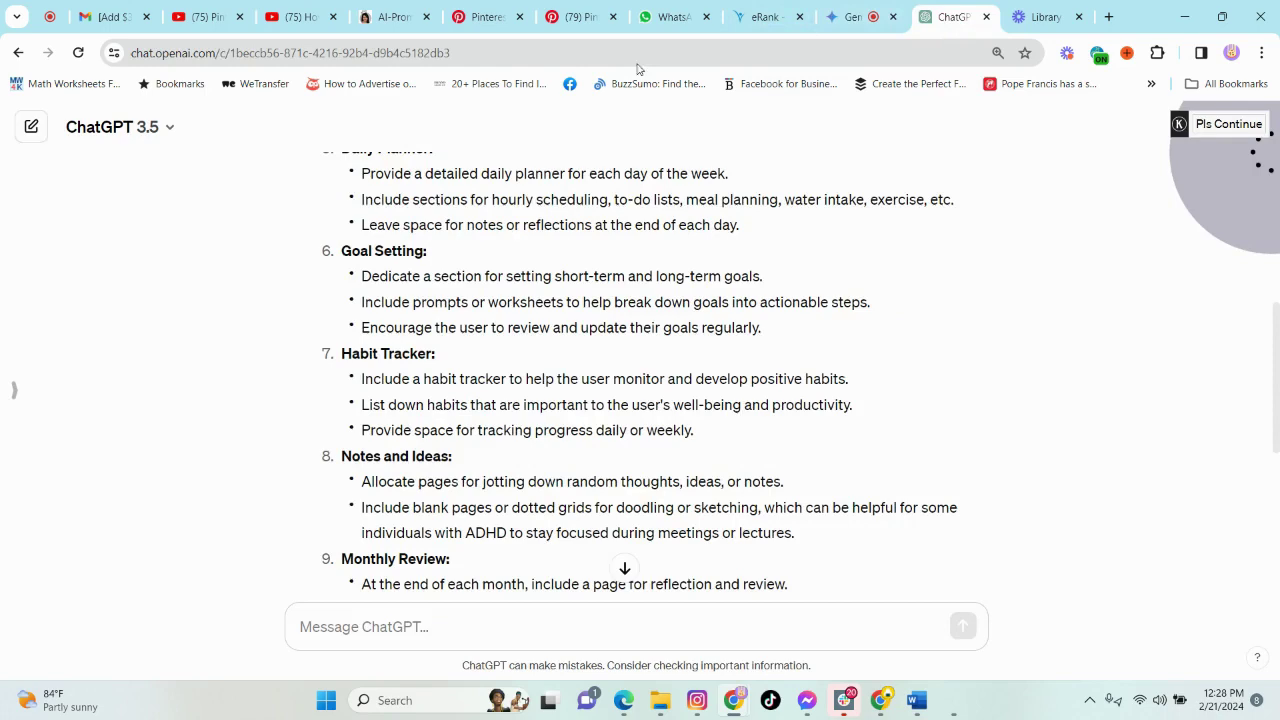
{"action": "scroll", "coordinate": [540, 348], "scroll_direction": "up", "scroll_amount": 3}
{"action": "scroll", "coordinate": [540, 348], "scroll_direction": "up", "scroll_amount": 5}
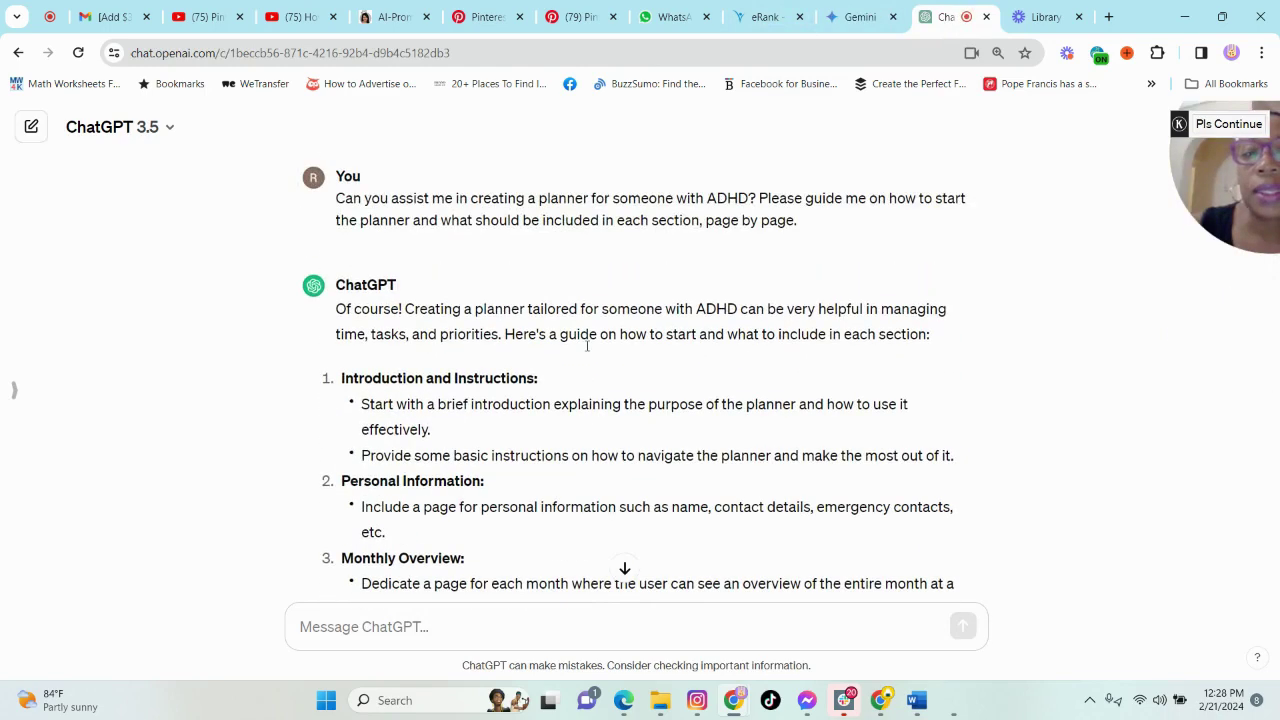
{"action": "scroll", "coordinate": [587, 350], "scroll_direction": "down", "scroll_amount": 2}
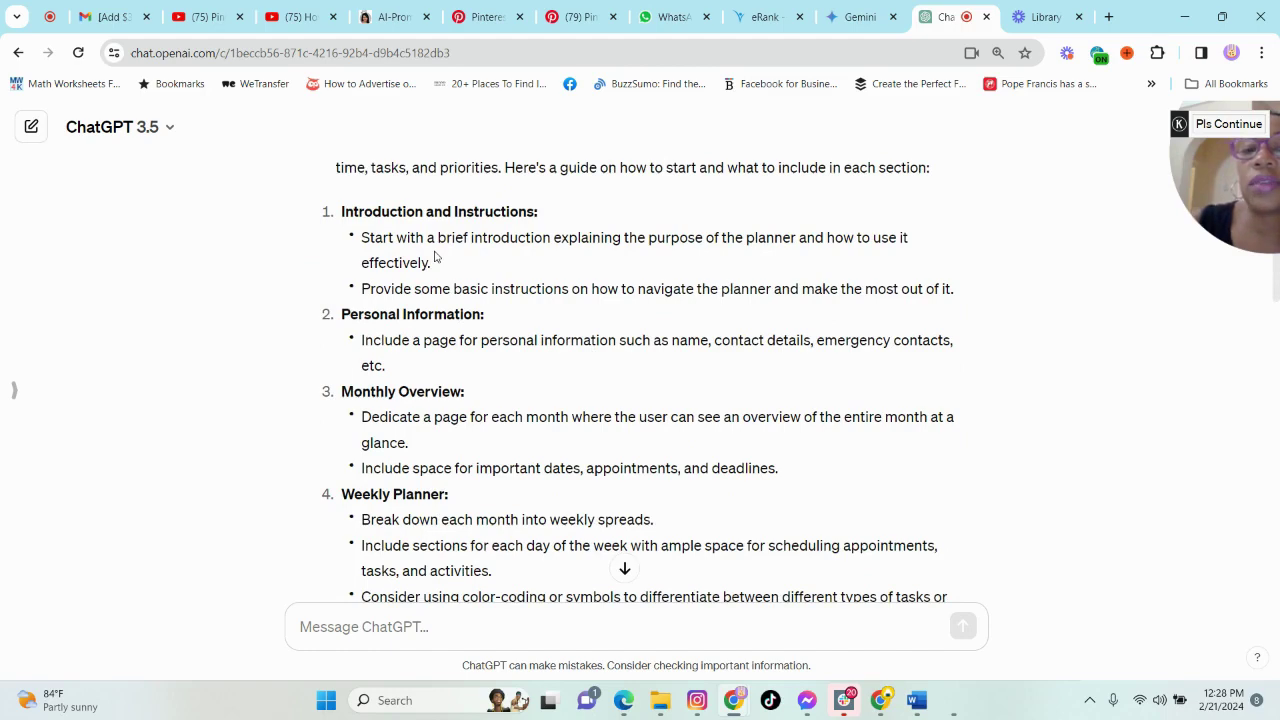
{"action": "scroll", "coordinate": [540, 288], "scroll_direction": "down", "scroll_amount": 1}
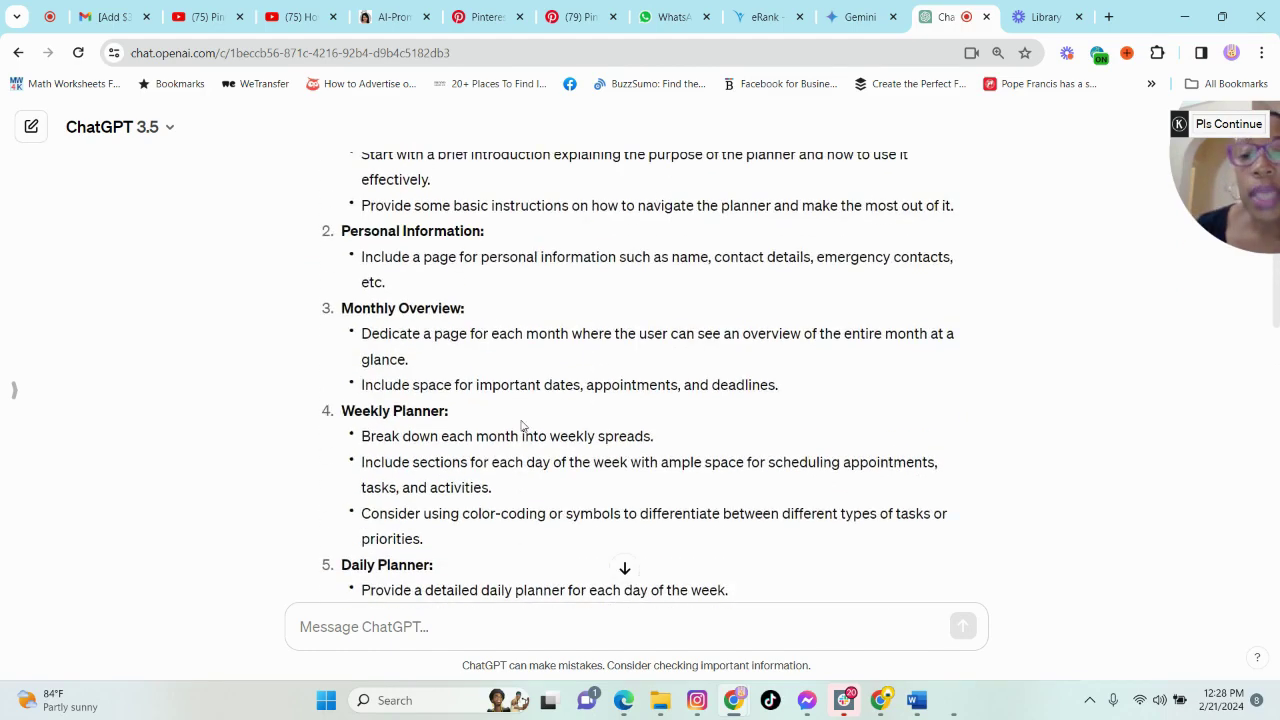
{"action": "scroll", "coordinate": [521, 425], "scroll_direction": "up", "scroll_amount": 2}
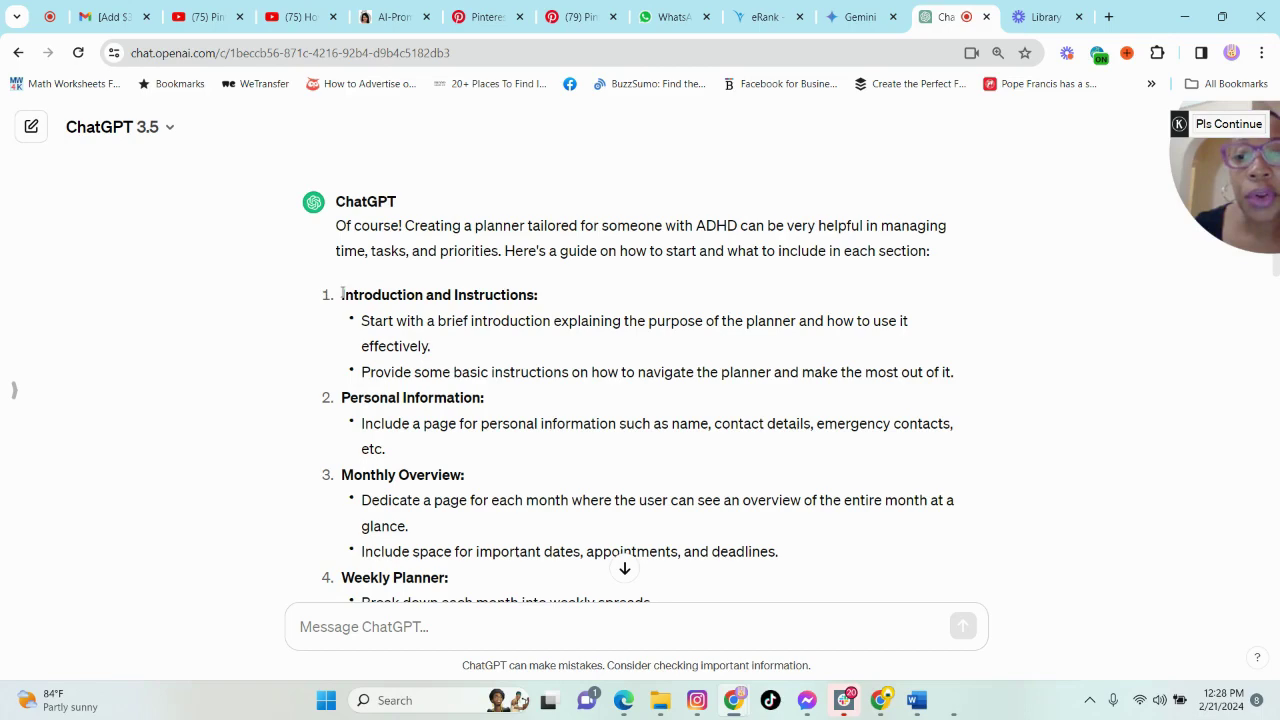
{"action": "left_click_drag", "start_coordinate": [342, 294], "coordinate": [549, 288]}
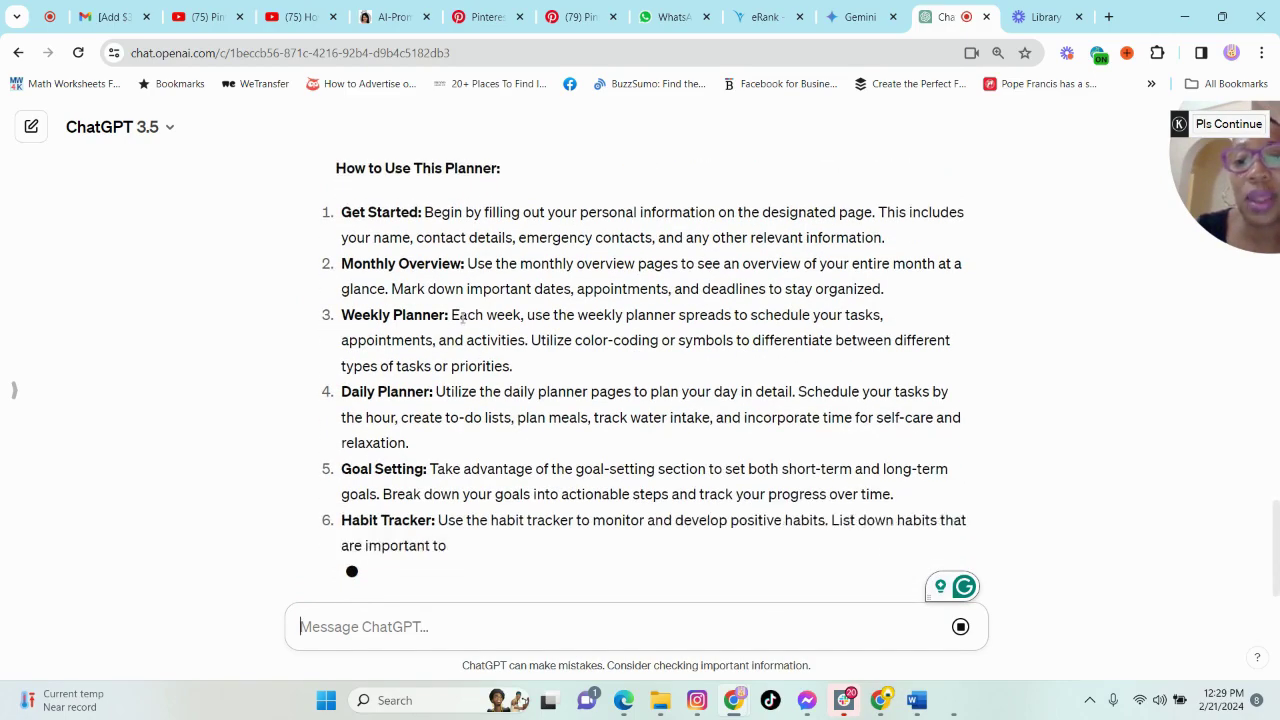
- Read ChatGPT's detailed "Introduction and Instructions" outline, from the introduction and purpose through the usage steps, tips and conclusion
{"action": "scroll", "coordinate": [463, 318], "scroll_direction": "up", "scroll_amount": 3}
{"action": "scroll", "coordinate": [490, 421], "scroll_direction": "down", "scroll_amount": 2}
{"action": "scroll", "coordinate": [383, 352], "scroll_direction": "up", "scroll_amount": 1}
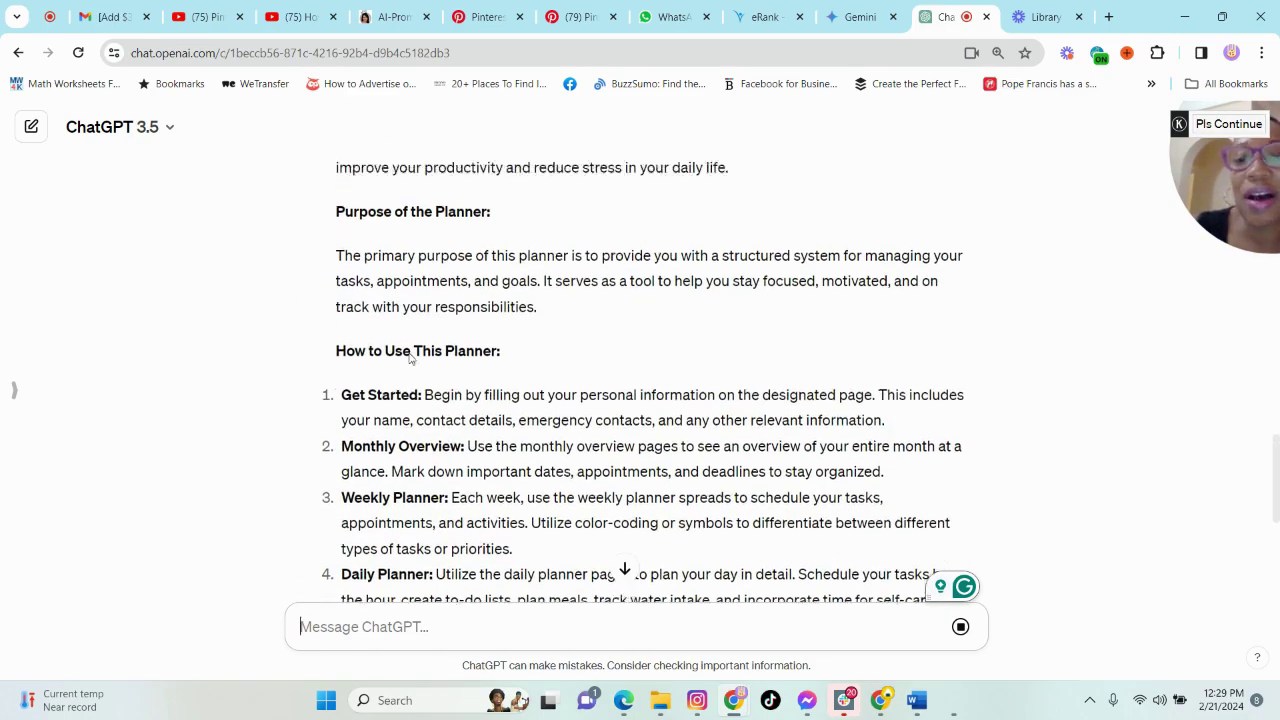
{"action": "scroll", "coordinate": [517, 386], "scroll_direction": "down", "scroll_amount": 5}
{"action": "scroll", "coordinate": [548, 456], "scroll_direction": "down", "scroll_amount": 3}
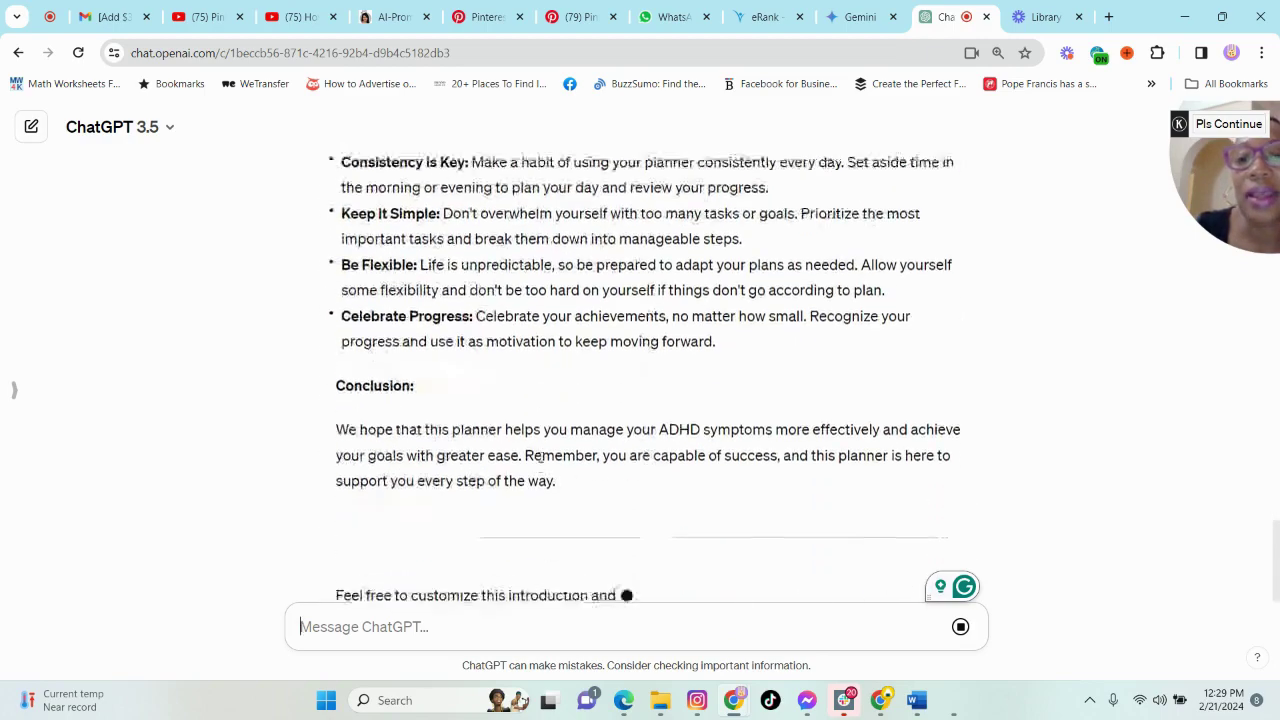
{"action": "scroll", "coordinate": [451, 371], "scroll_direction": "up", "scroll_amount": 7}
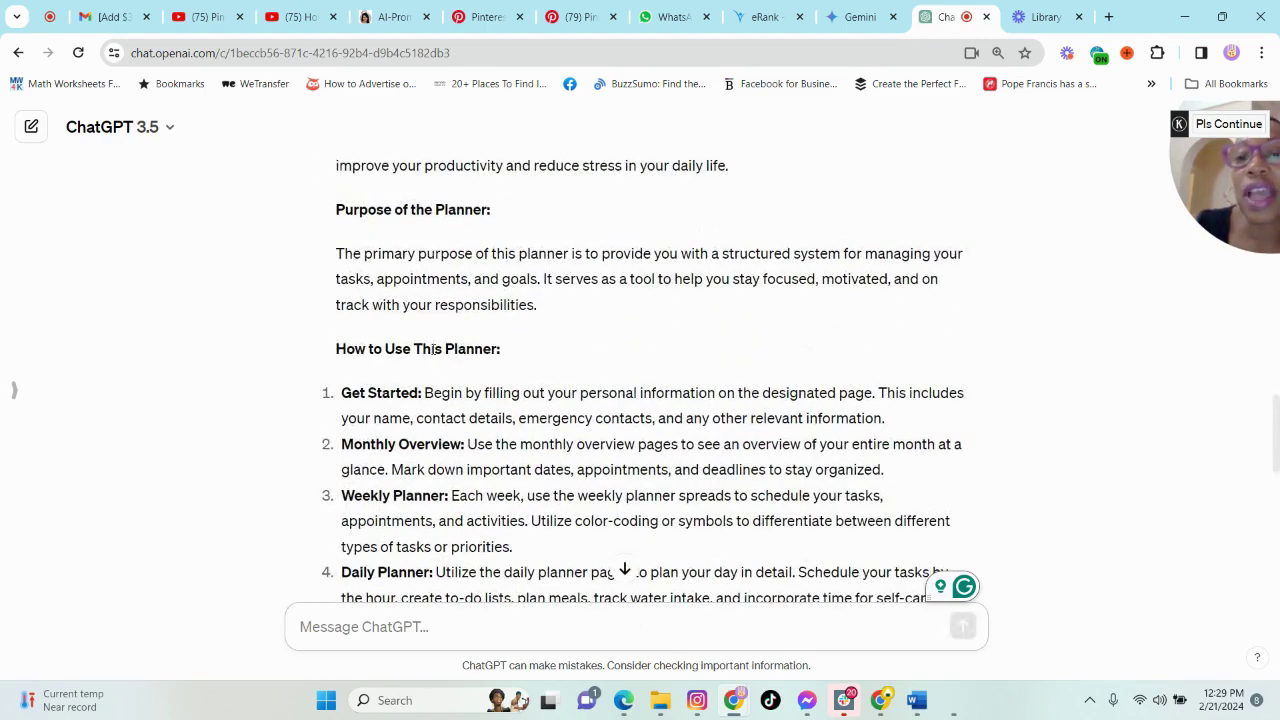
{"action": "scroll", "coordinate": [490, 290], "scroll_direction": "up", "scroll_amount": 3}
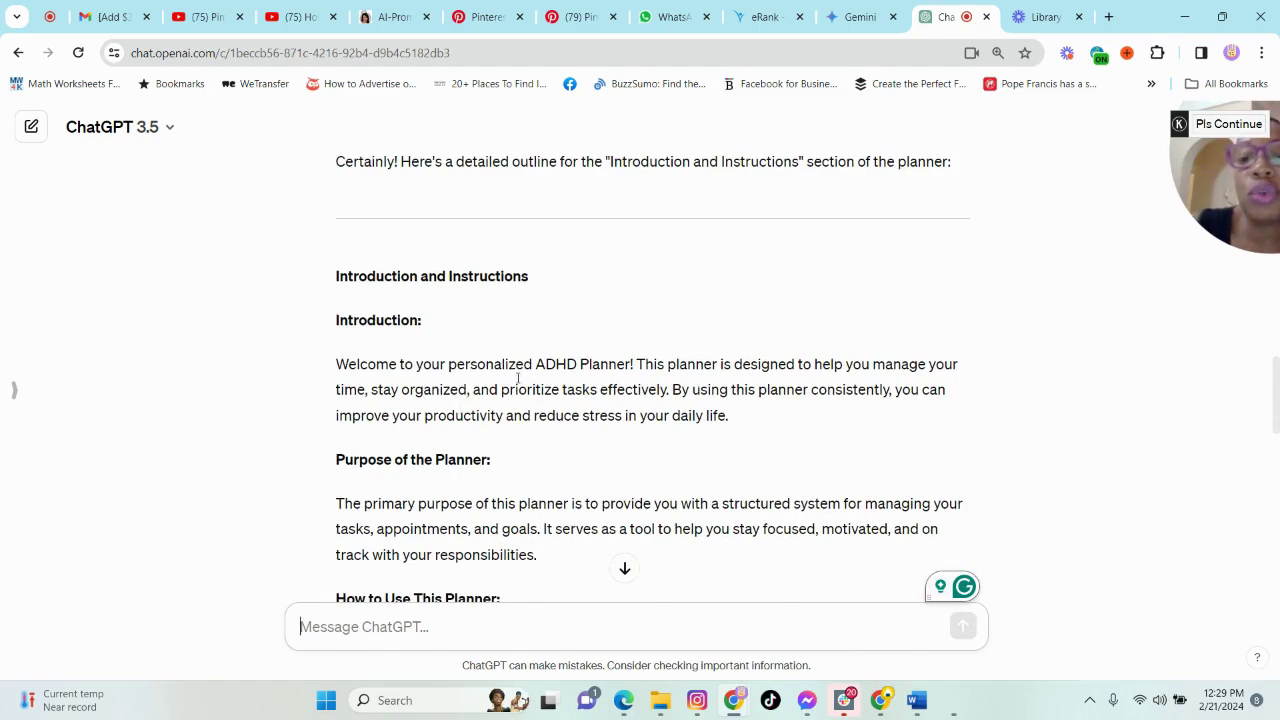
{"action": "scroll", "coordinate": [695, 434], "scroll_direction": "down", "scroll_amount": 8}
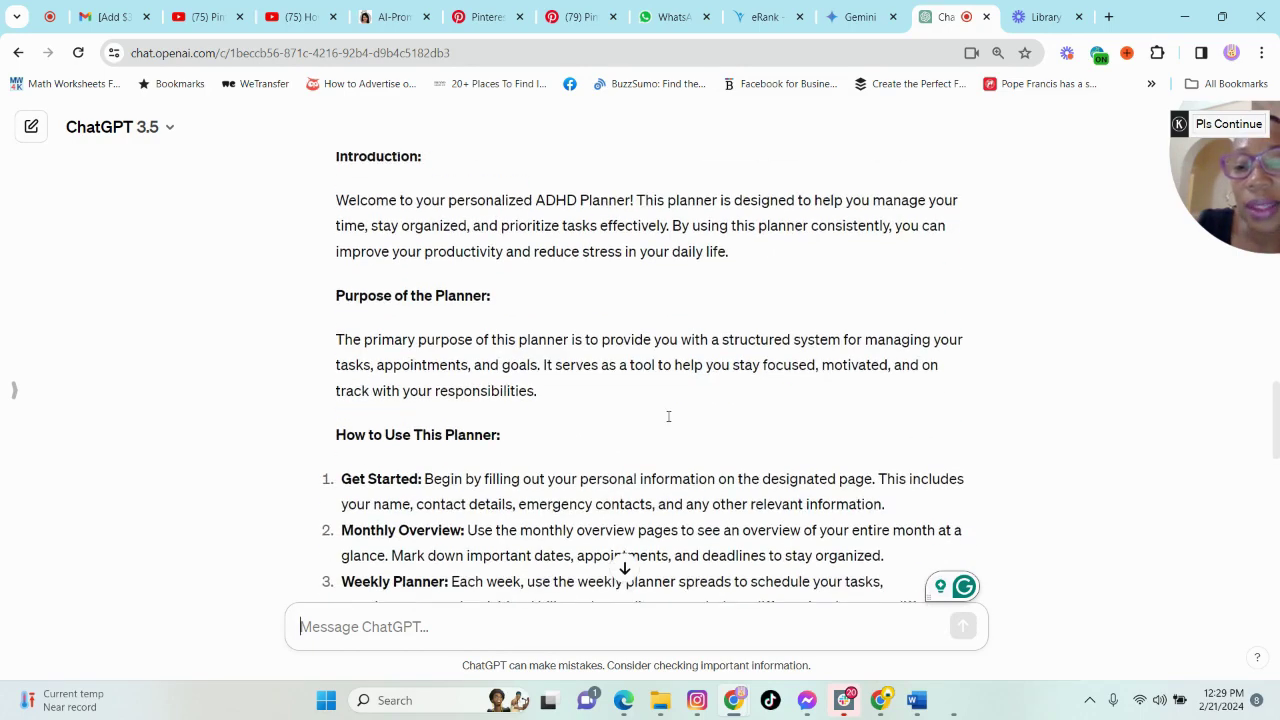
{"action": "scroll", "coordinate": [531, 392], "scroll_direction": "down", "scroll_amount": 3}
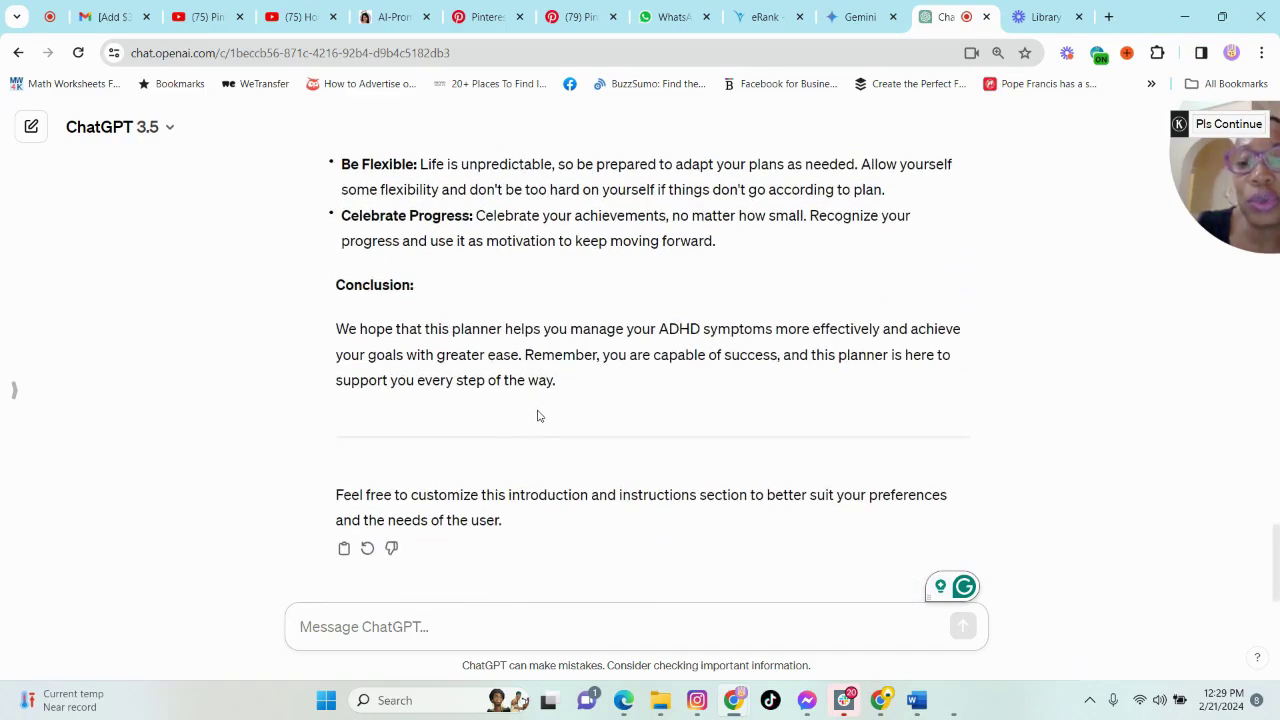
- Return to ChatGPT's planner section guide and copy the "Personal Information" heading
{"action": "scroll", "coordinate": [746, 406], "scroll_direction": "up", "scroll_amount": 20}
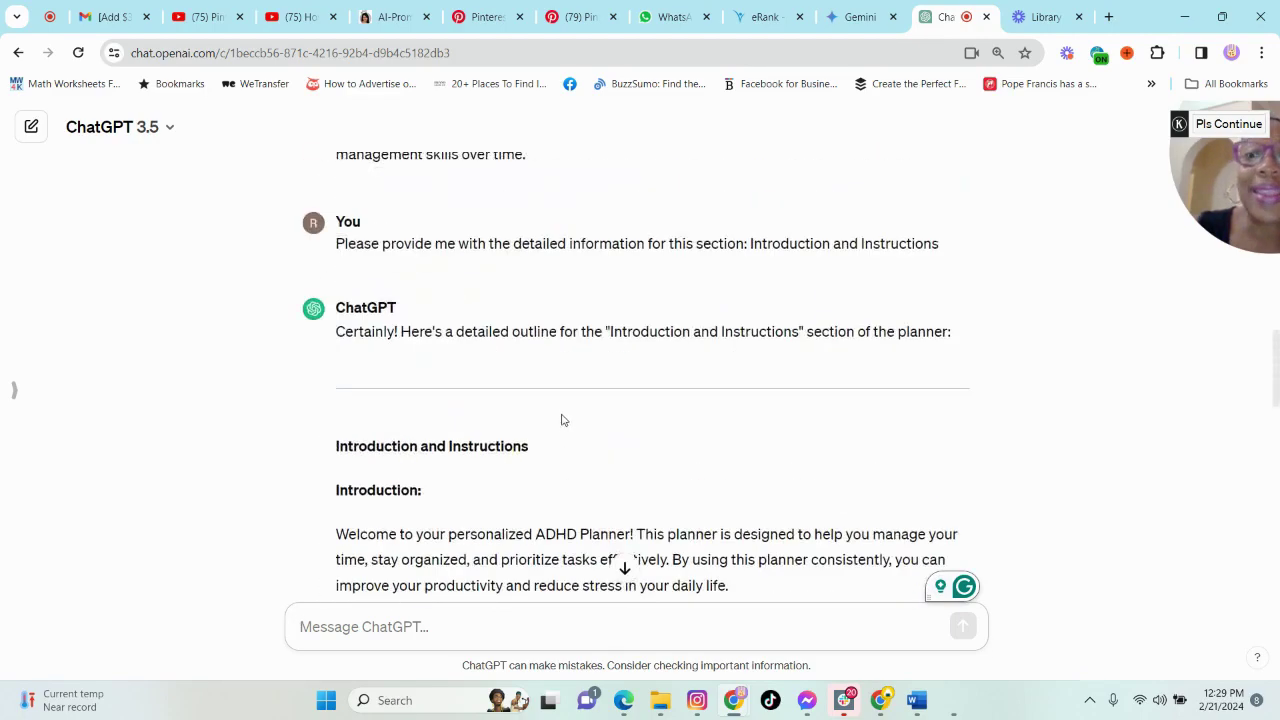
{"action": "scroll", "coordinate": [562, 418], "scroll_direction": "up", "scroll_amount": 3}
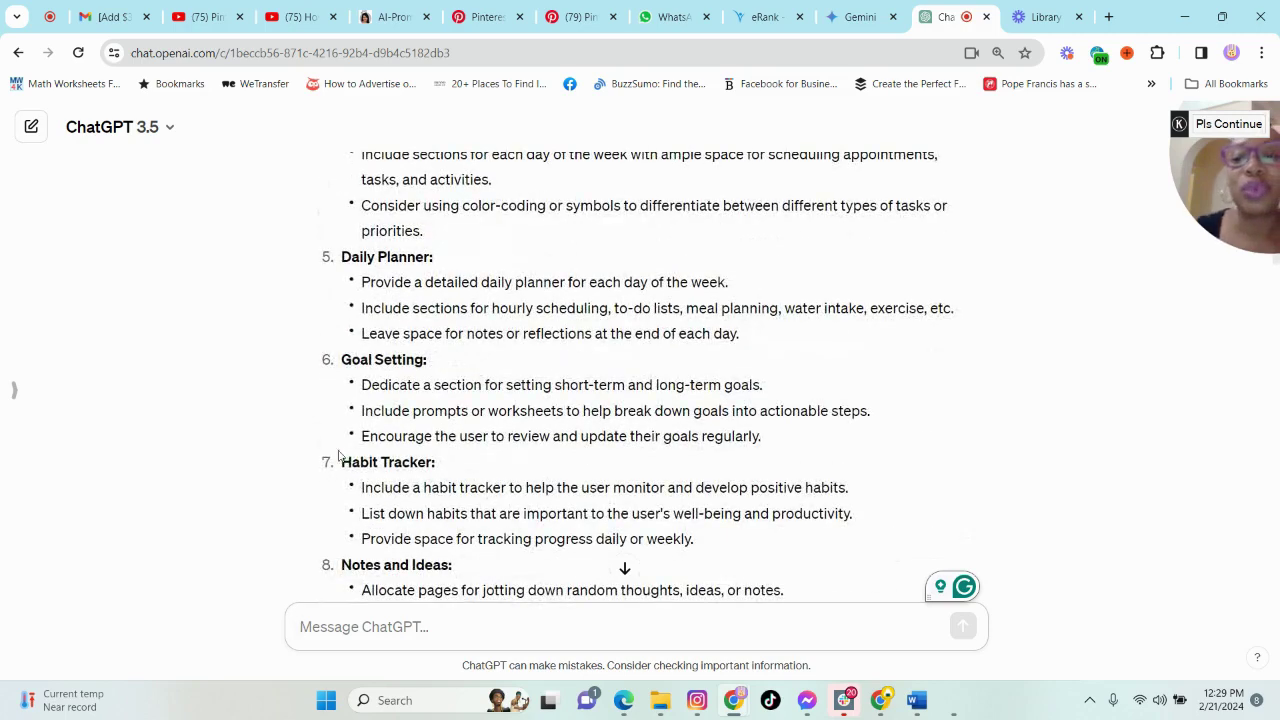
{"action": "scroll", "coordinate": [572, 354], "scroll_direction": "up", "scroll_amount": 5}
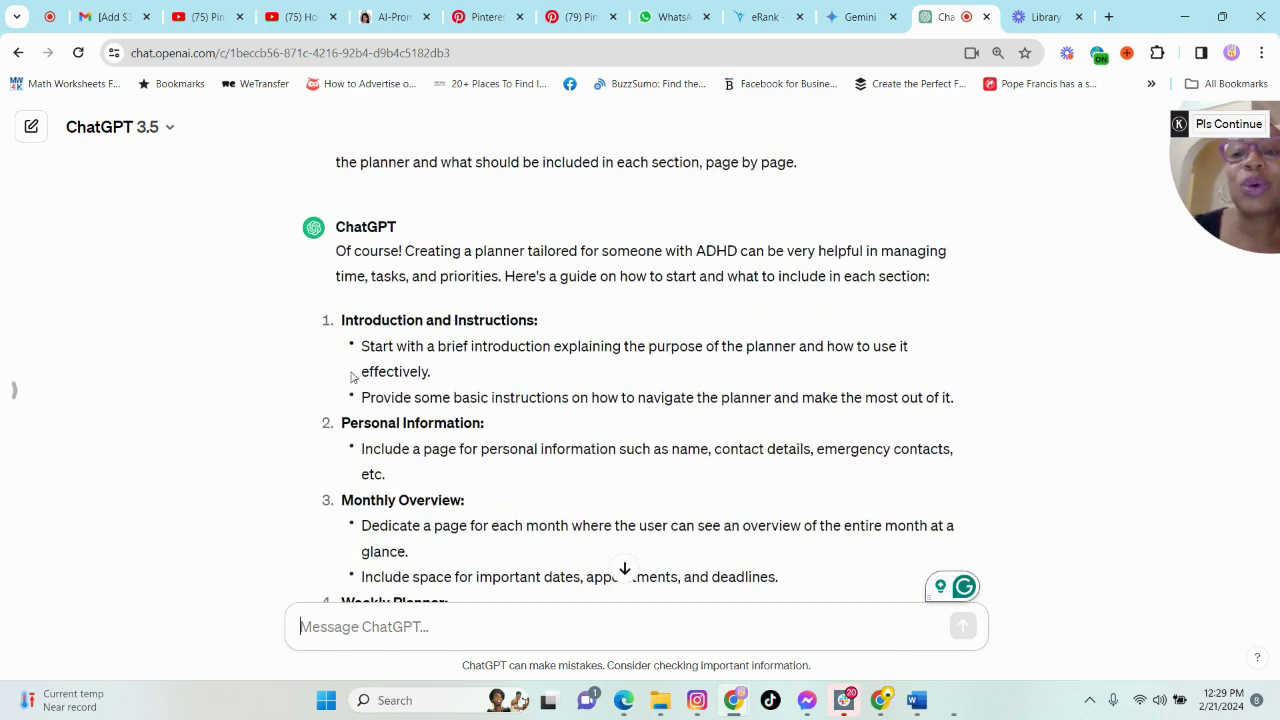
{"action": "left_click_drag", "start_coordinate": [513, 432], "coordinate": [343, 425]}
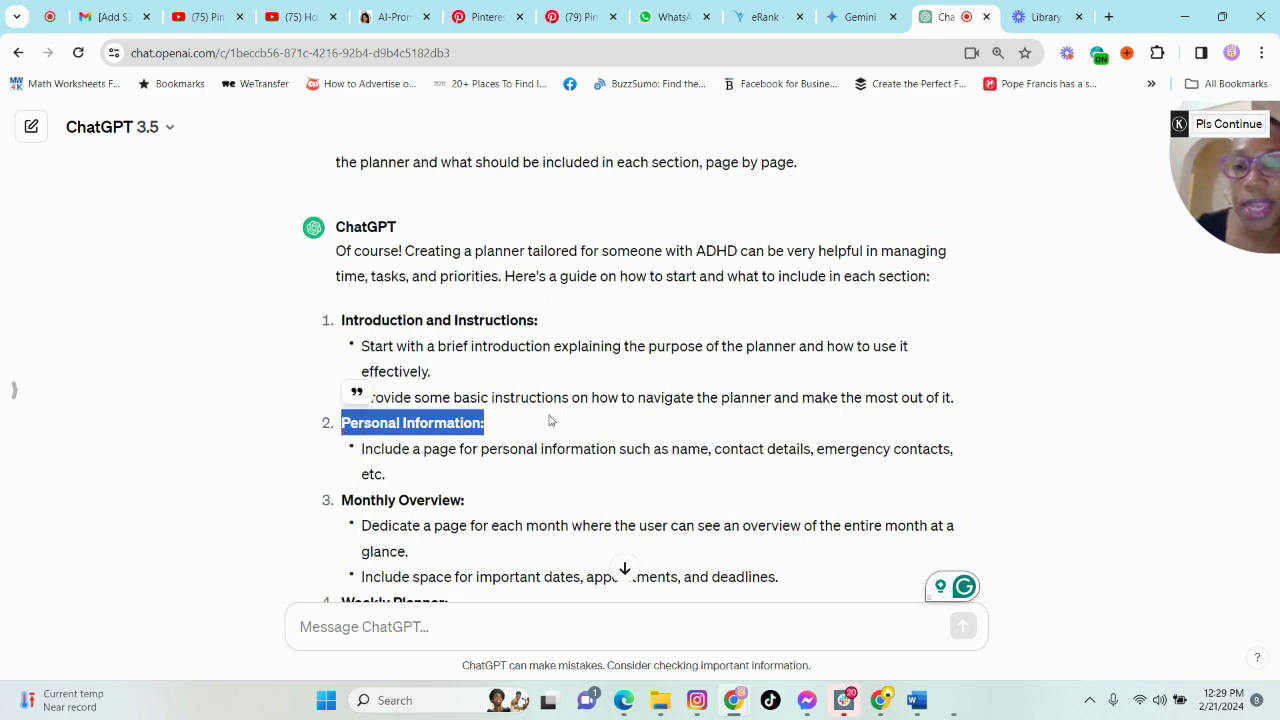
- Draft a message asking ChatGPT to help create this section in detail and assist with the design and layout
{"action": "left_click", "coordinate": [415, 627]}
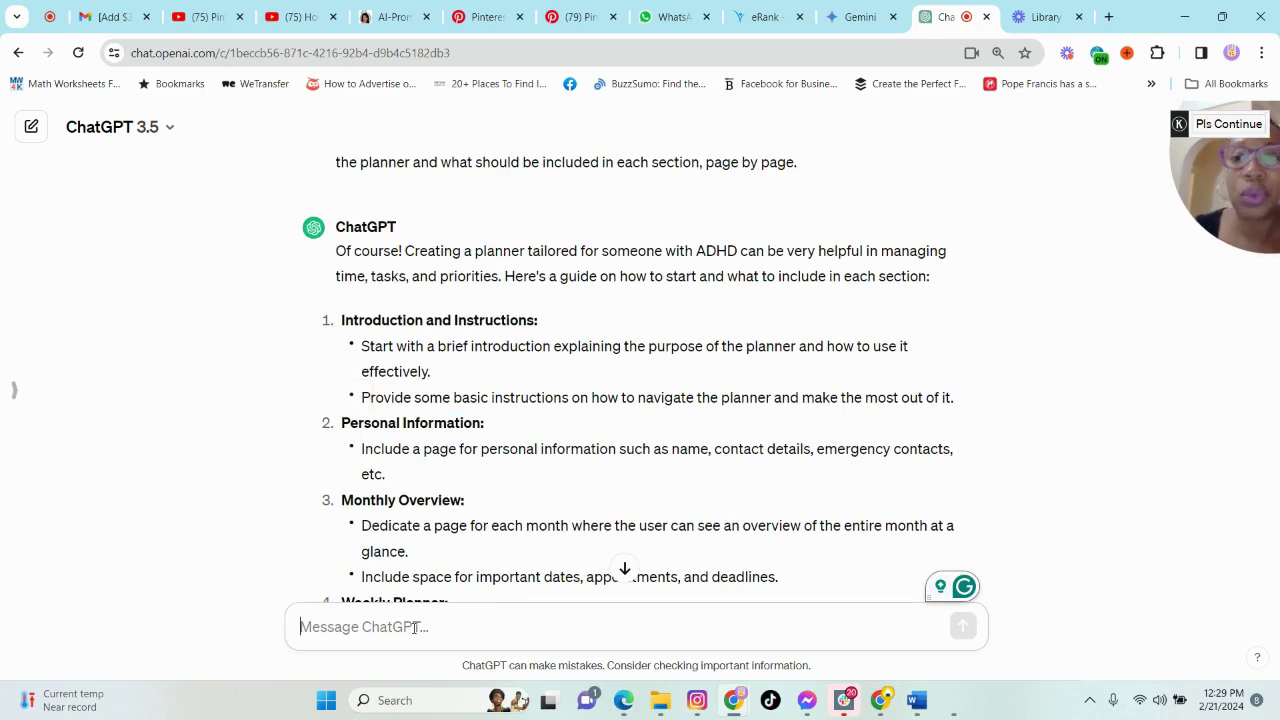
{"action": "type", "text": "Please help me creat"}
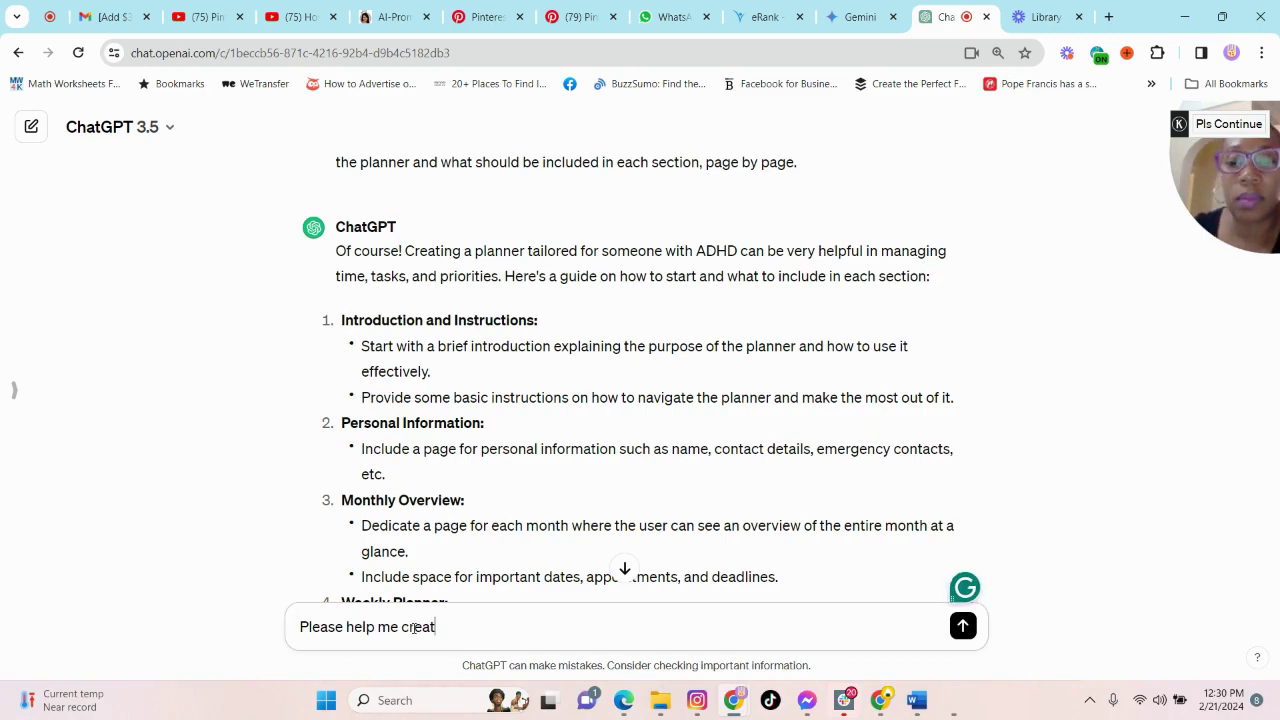
{"action": "type", "text": "e this section in detail:"}
{"action": "scroll", "coordinate": [630, 590], "scroll_direction": "down", "scroll_amount": 1}
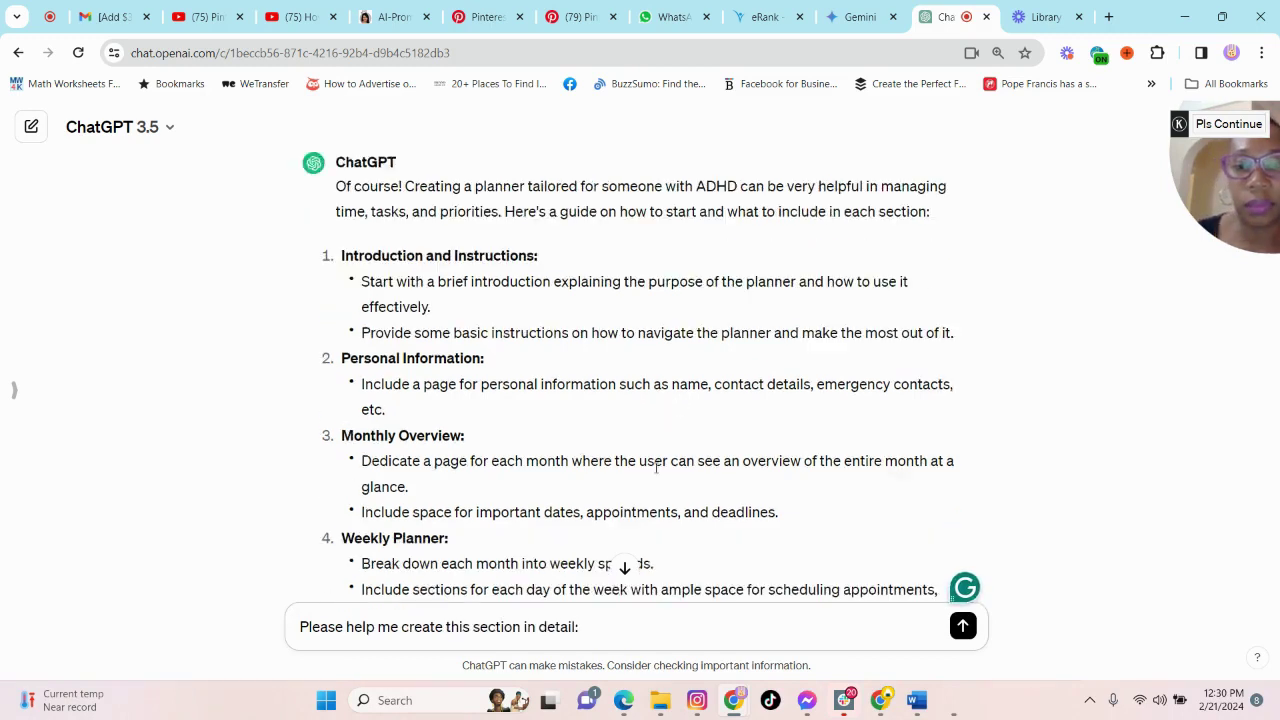
{"action": "type", "text": "l and assist m"}
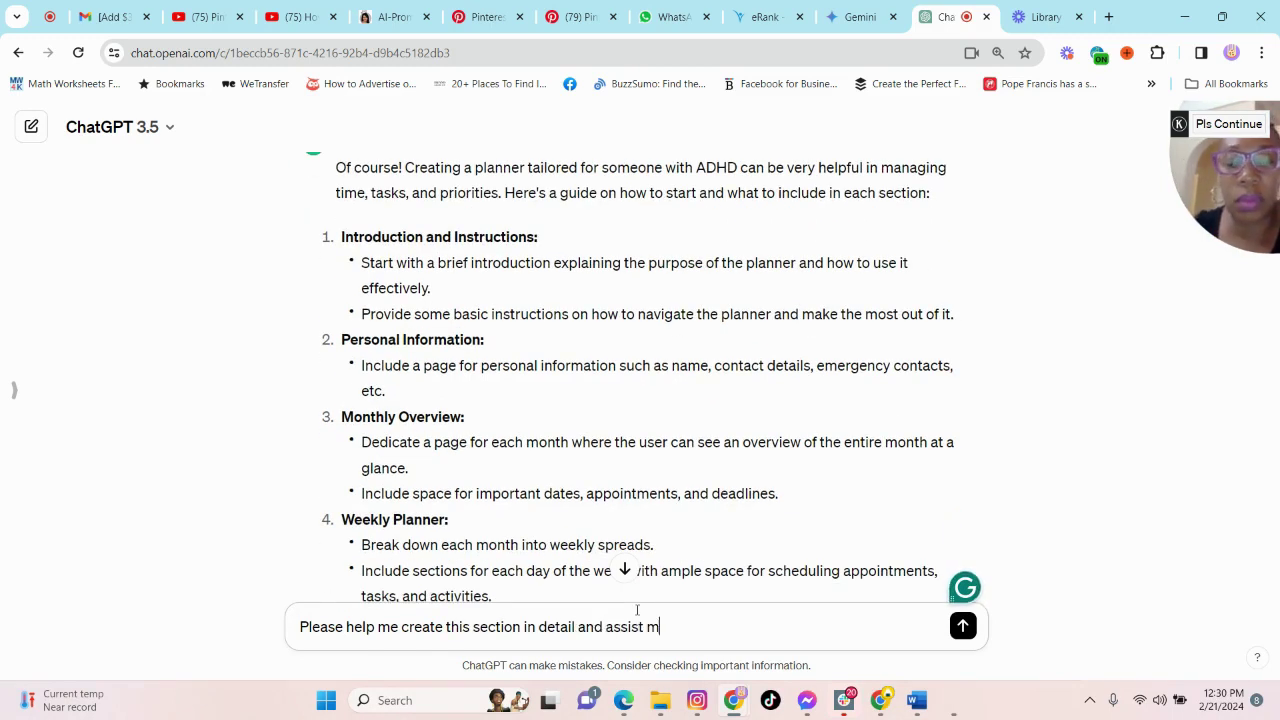
{"action": "type", "text": "e with the design and layout"}
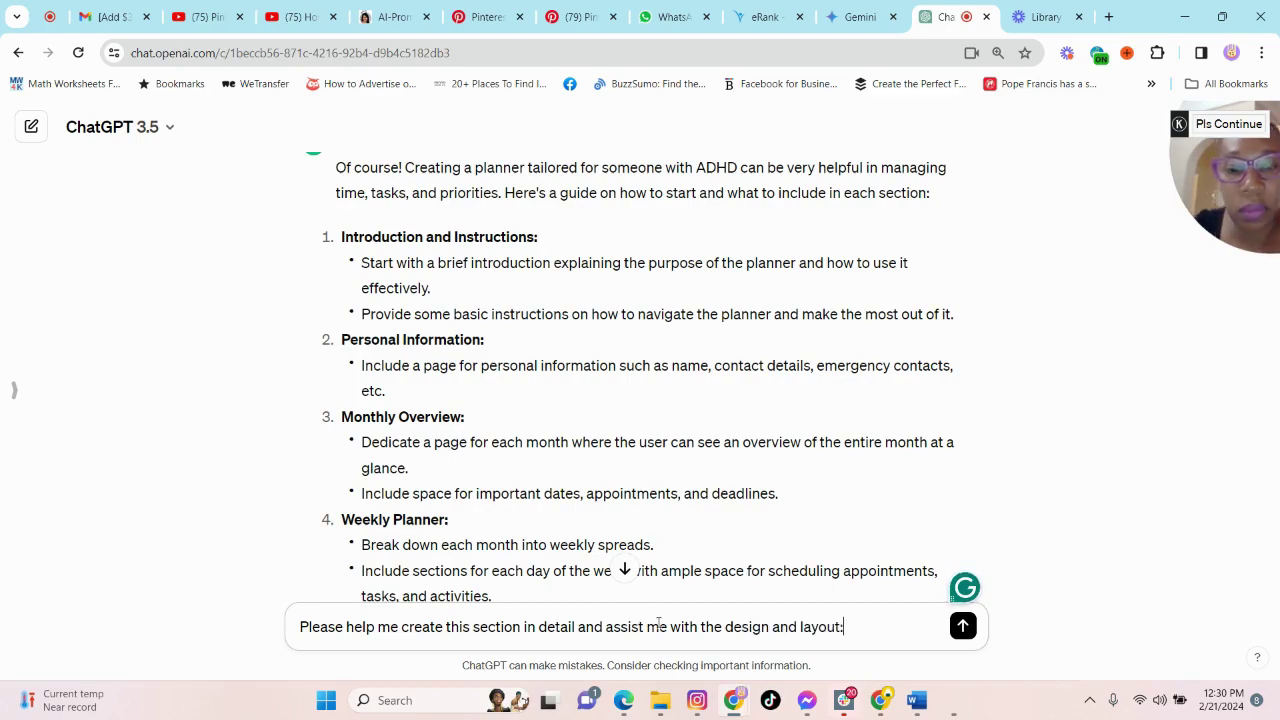
{"action": "type", "text": ":"}
- Reword the message to ask for "ideas for design and layout" and send it
{"action": "left_click", "coordinate": [700, 626]}
{"action": "type", "text": "ideas for"}
{"action": "key", "text": "Delete"}
{"action": "key", "text": "Delete"}
{"action": "key", "text": "Delete"}
{"action": "key", "text": "Delete"}
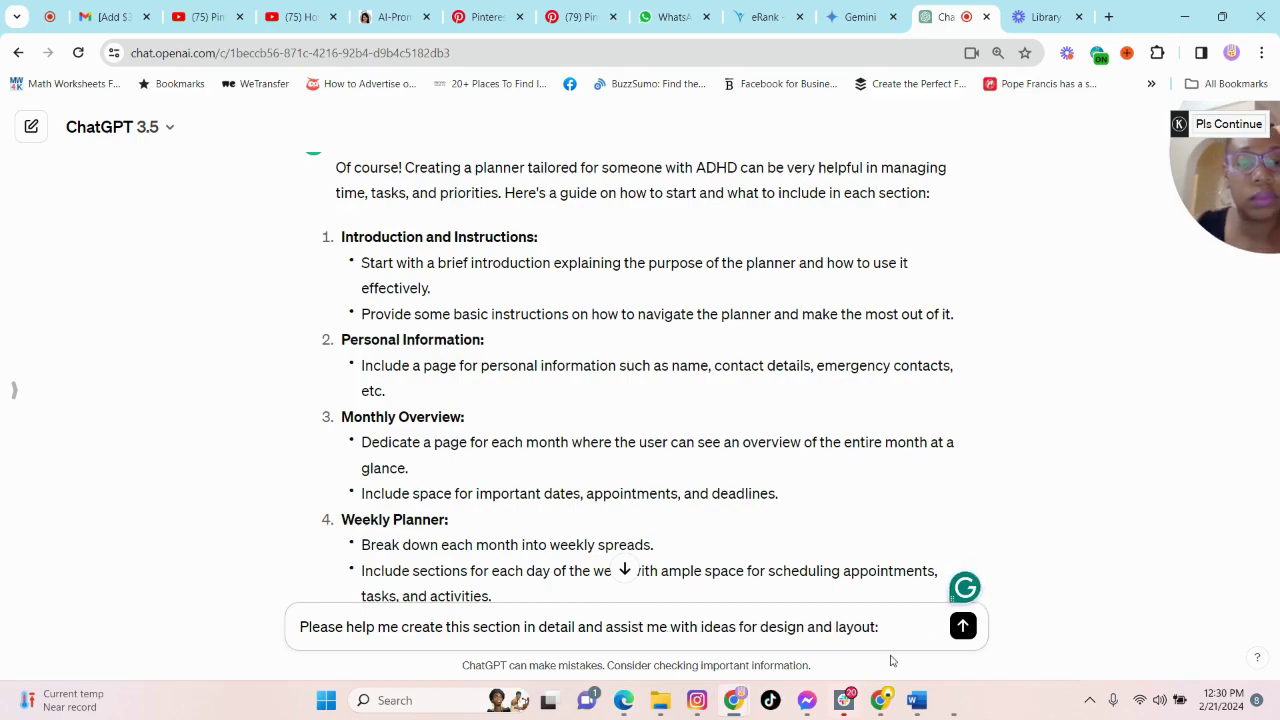
{"action": "key", "text": "Return"}
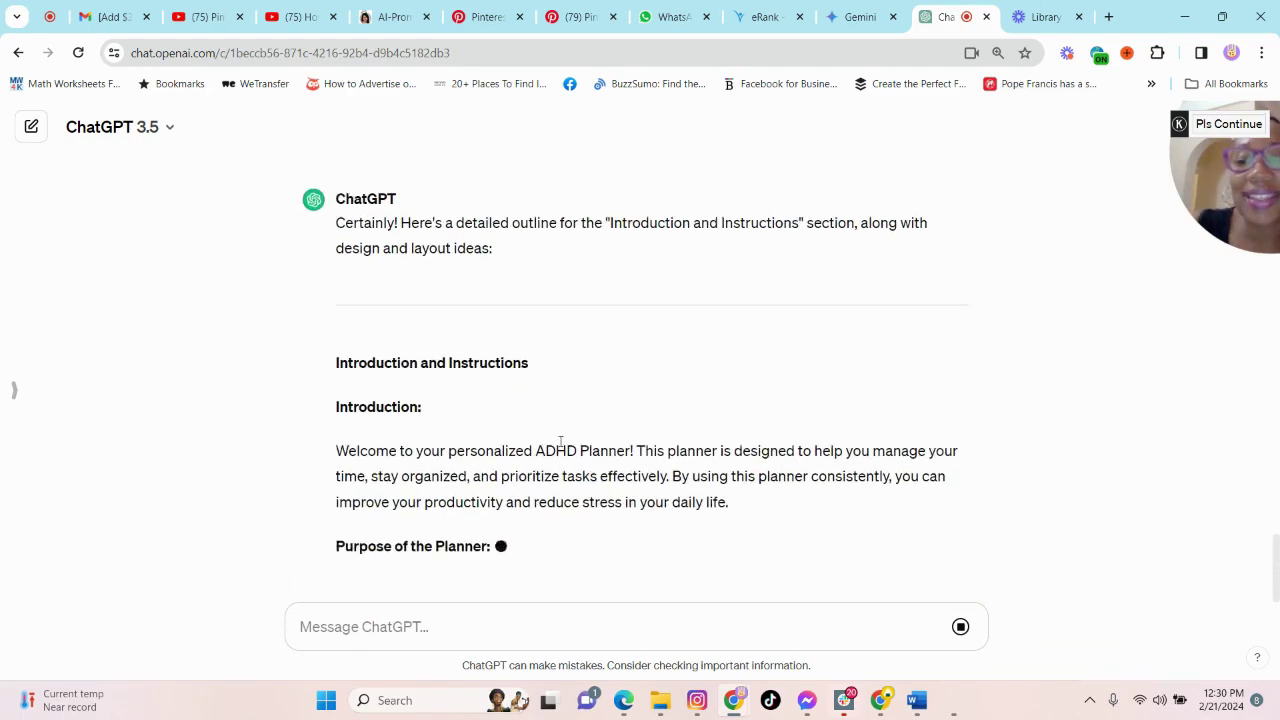
- Edit the sent design-and-layout message to name the "Personal Information" section and resubmit it
{"action": "scroll", "coordinate": [510, 480], "scroll_direction": "up", "scroll_amount": 5}
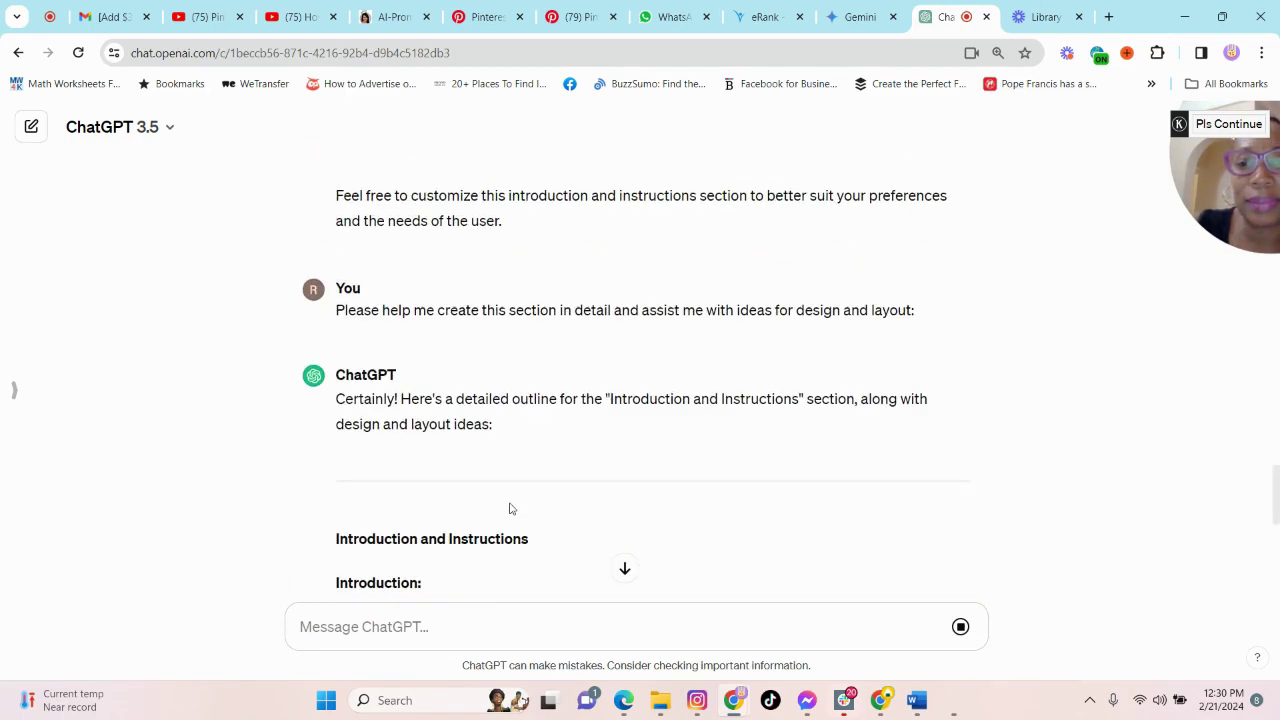
{"action": "scroll", "coordinate": [500, 415], "scroll_direction": "down", "scroll_amount": 2}
{"action": "scroll", "coordinate": [784, 334], "scroll_direction": "up", "scroll_amount": 2}
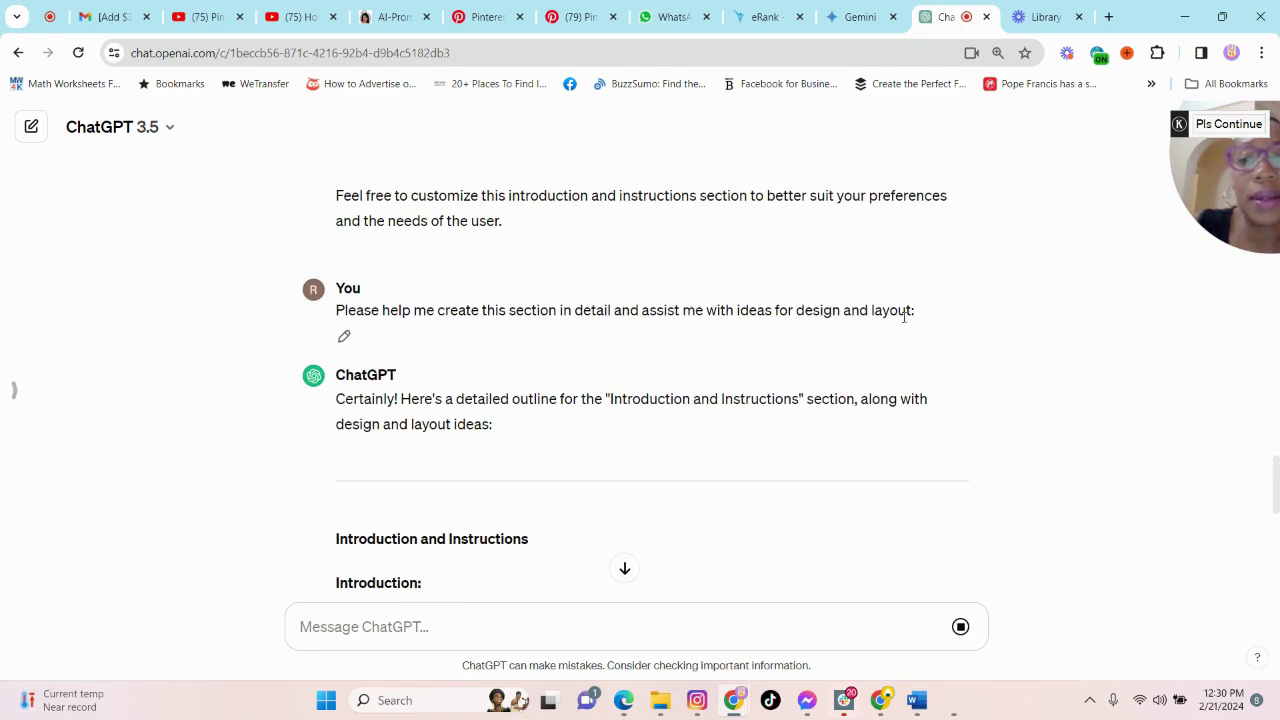
{"action": "left_click", "coordinate": [341, 335]}
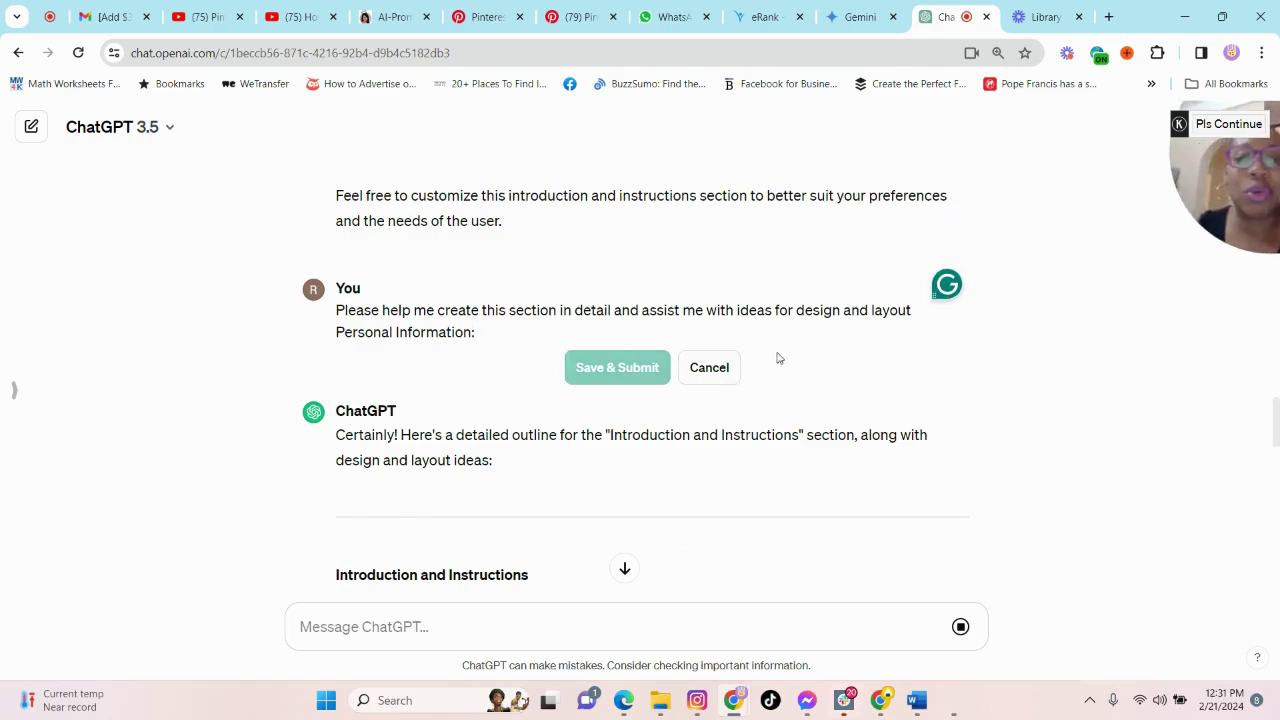
{"action": "key", "text": "ctrl+a"}
{"action": "scroll", "coordinate": [766, 434], "scroll_direction": "down", "scroll_amount": 3}
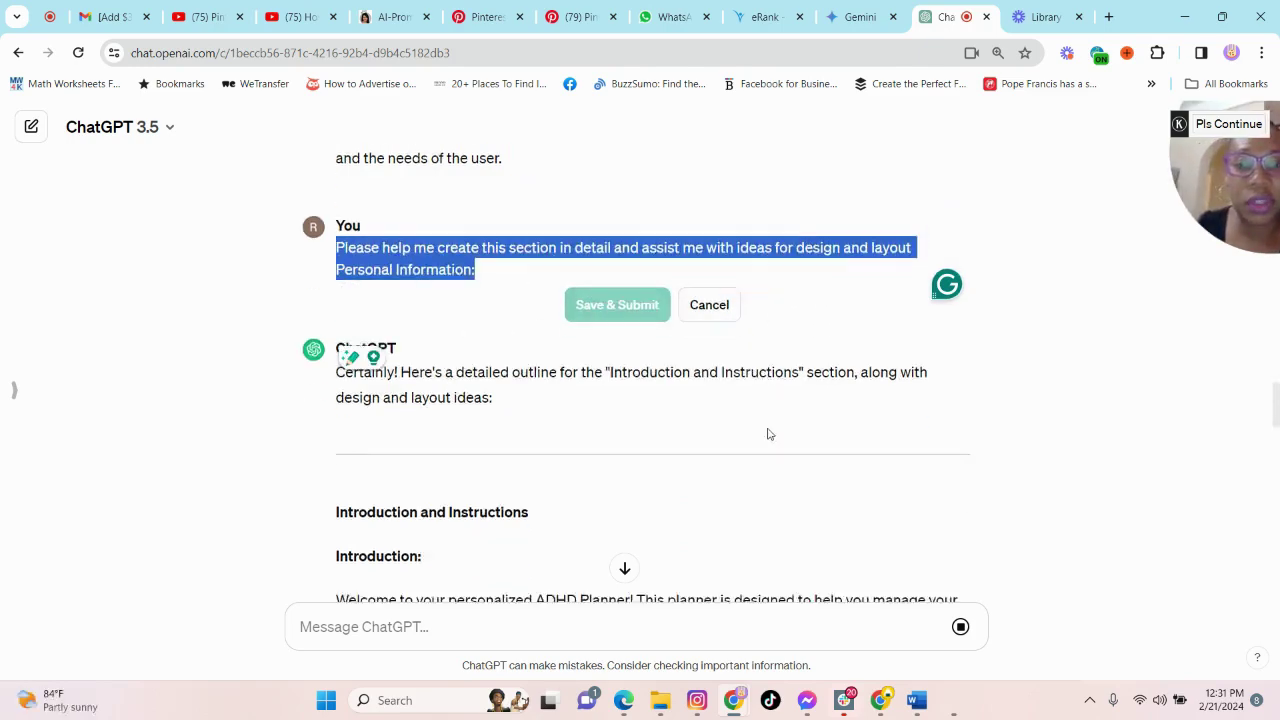
{"action": "scroll", "coordinate": [720, 415], "scroll_direction": "down", "scroll_amount": 10}
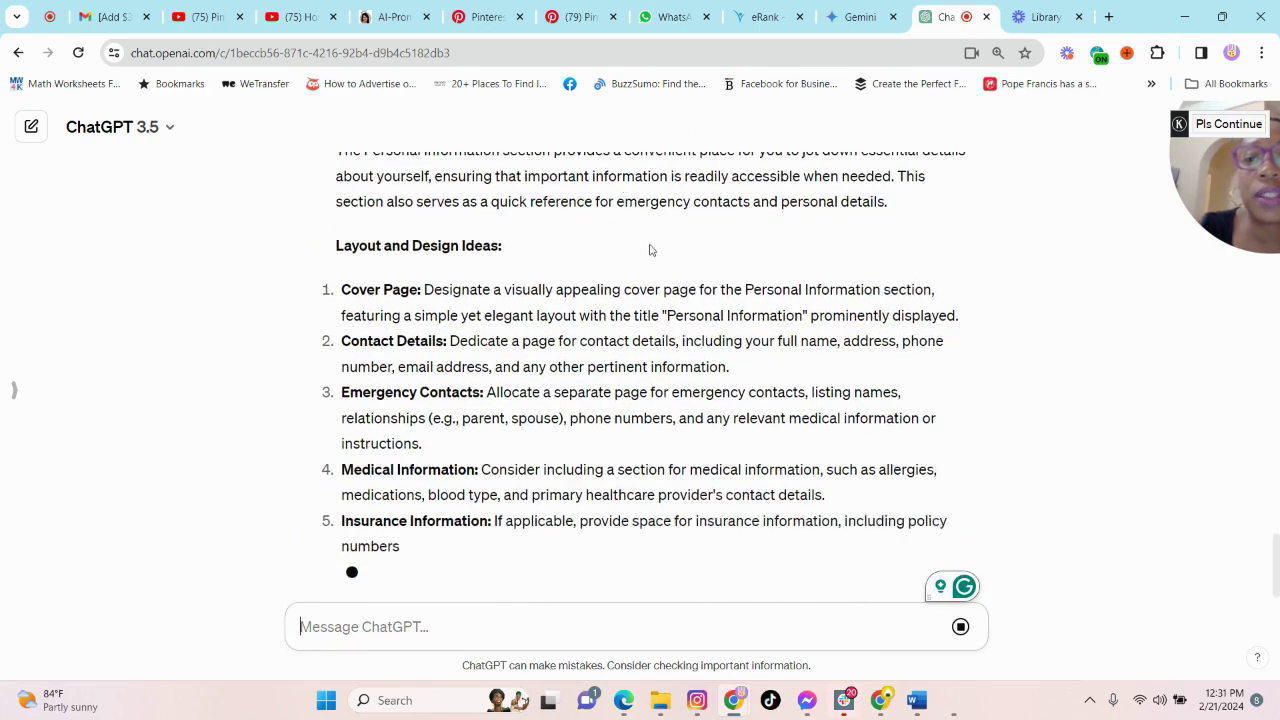
- Read ChatGPT's Personal Information response, covering its purpose, layout and design ideas, and tips for design
{"action": "scroll", "coordinate": [649, 262], "scroll_direction": "up", "scroll_amount": 3}
{"action": "scroll", "coordinate": [591, 428], "scroll_direction": "down", "scroll_amount": 1}
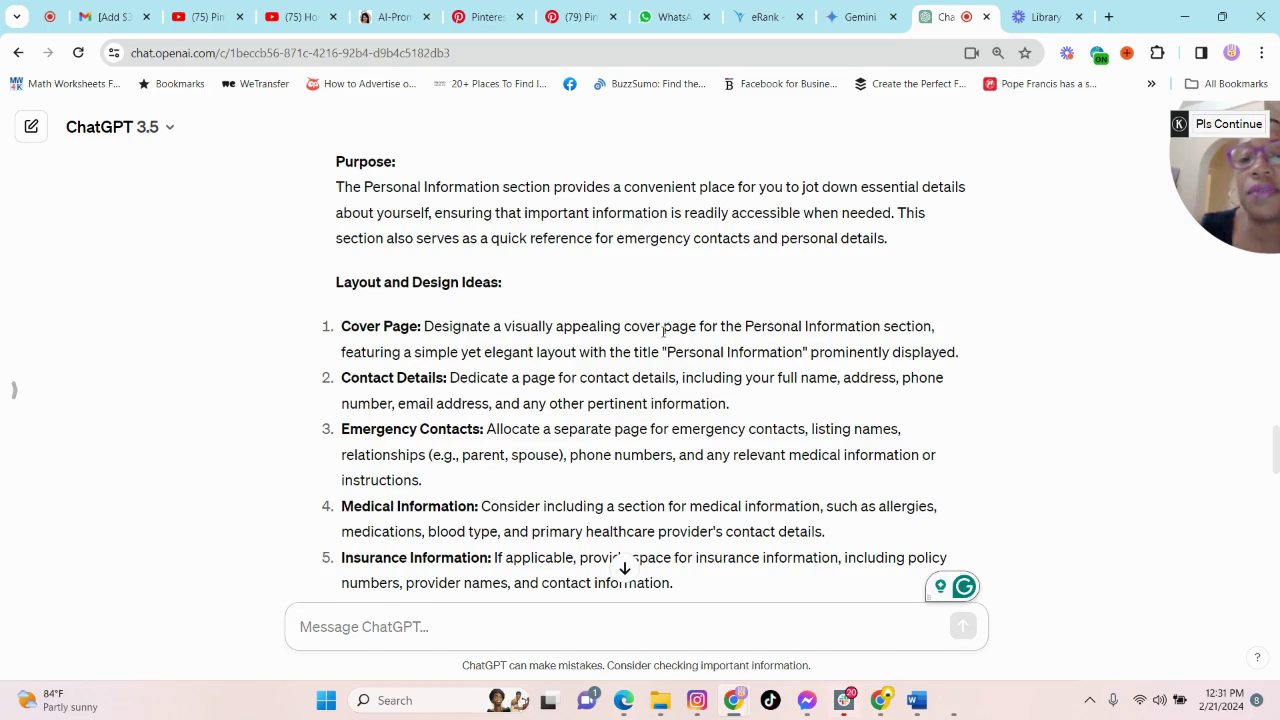
{"action": "scroll", "coordinate": [829, 341], "scroll_direction": "down", "scroll_amount": 2}
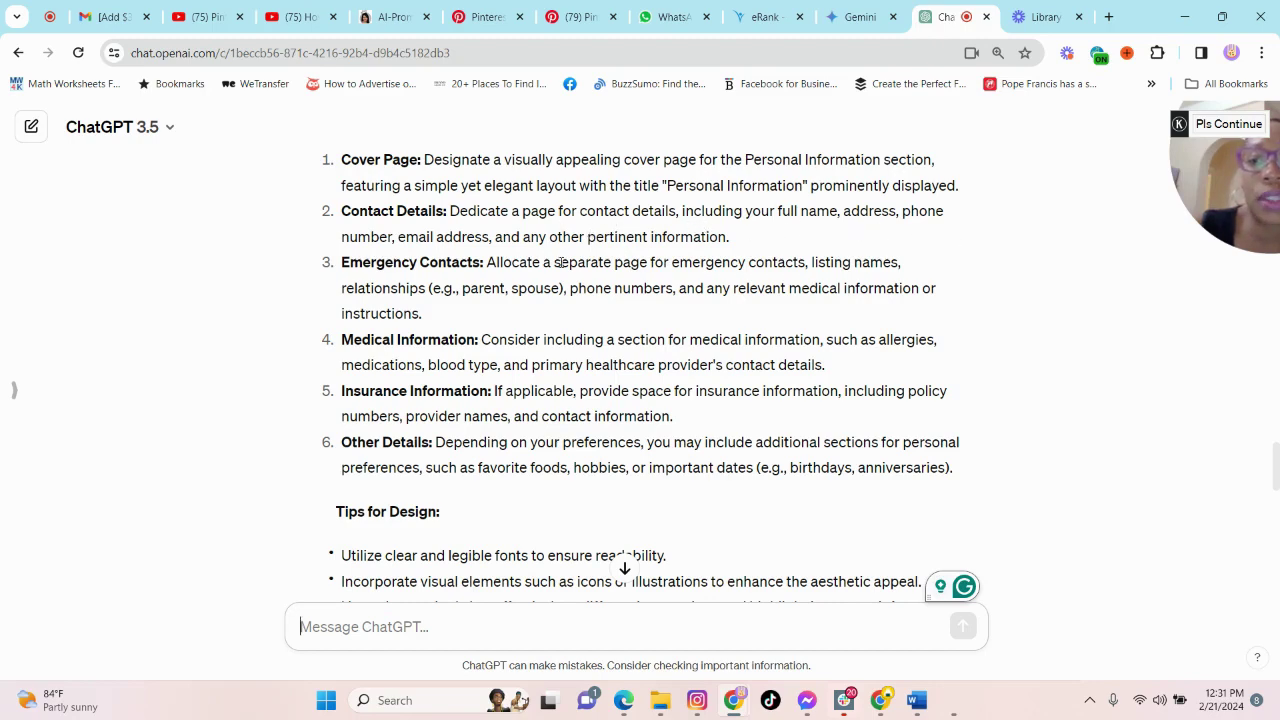
{"action": "scroll", "coordinate": [773, 307], "scroll_direction": "down", "scroll_amount": 1}
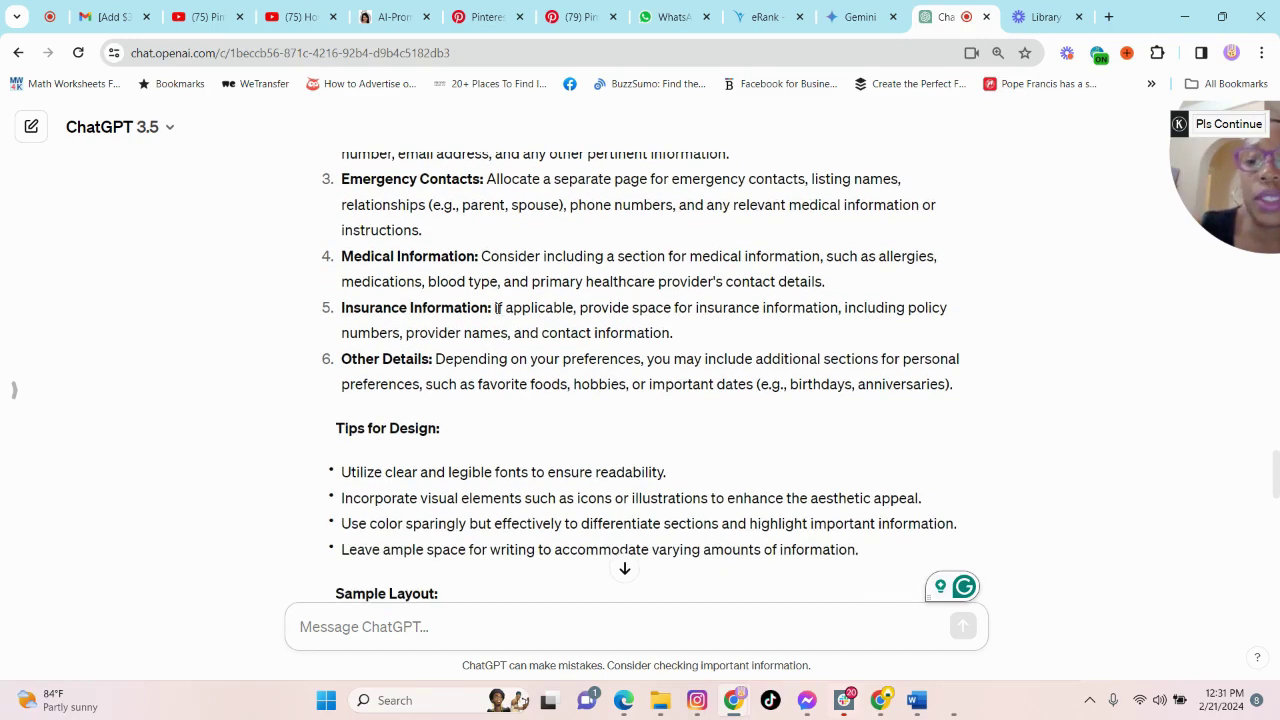
{"action": "scroll", "coordinate": [511, 388], "scroll_direction": "down", "scroll_amount": 2}
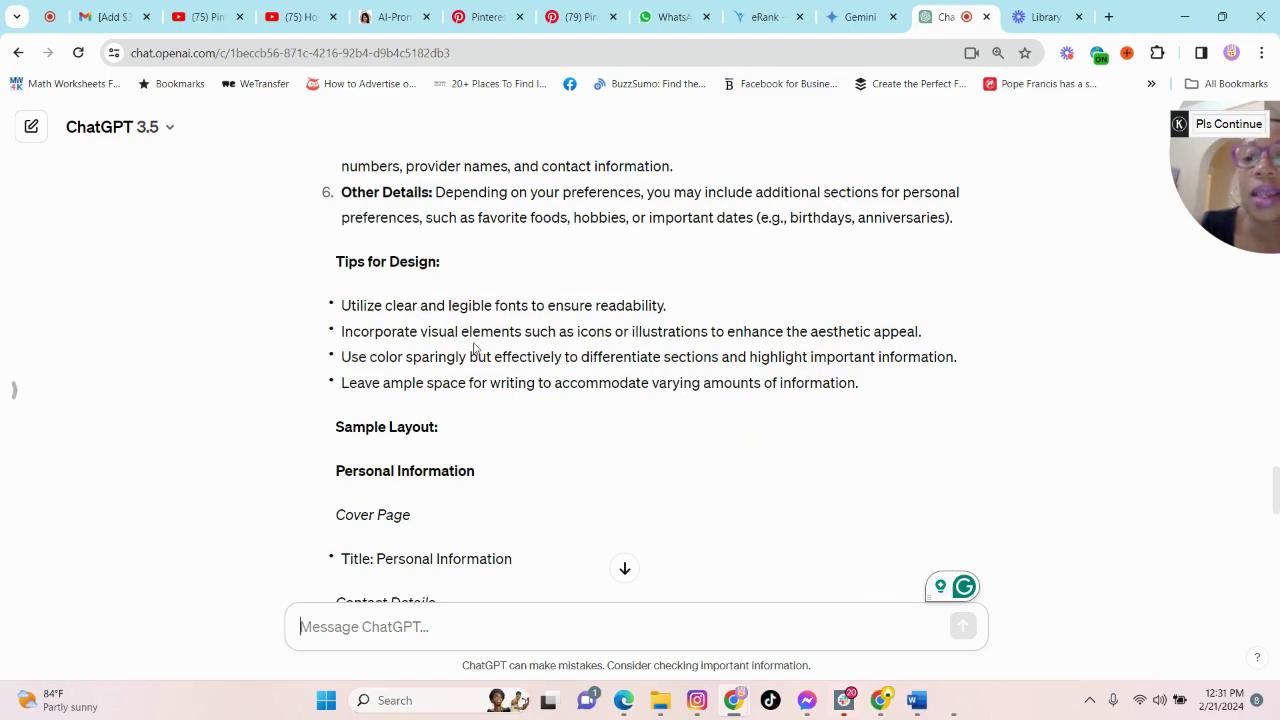
{"action": "scroll", "coordinate": [475, 347], "scroll_direction": "down", "scroll_amount": 3}
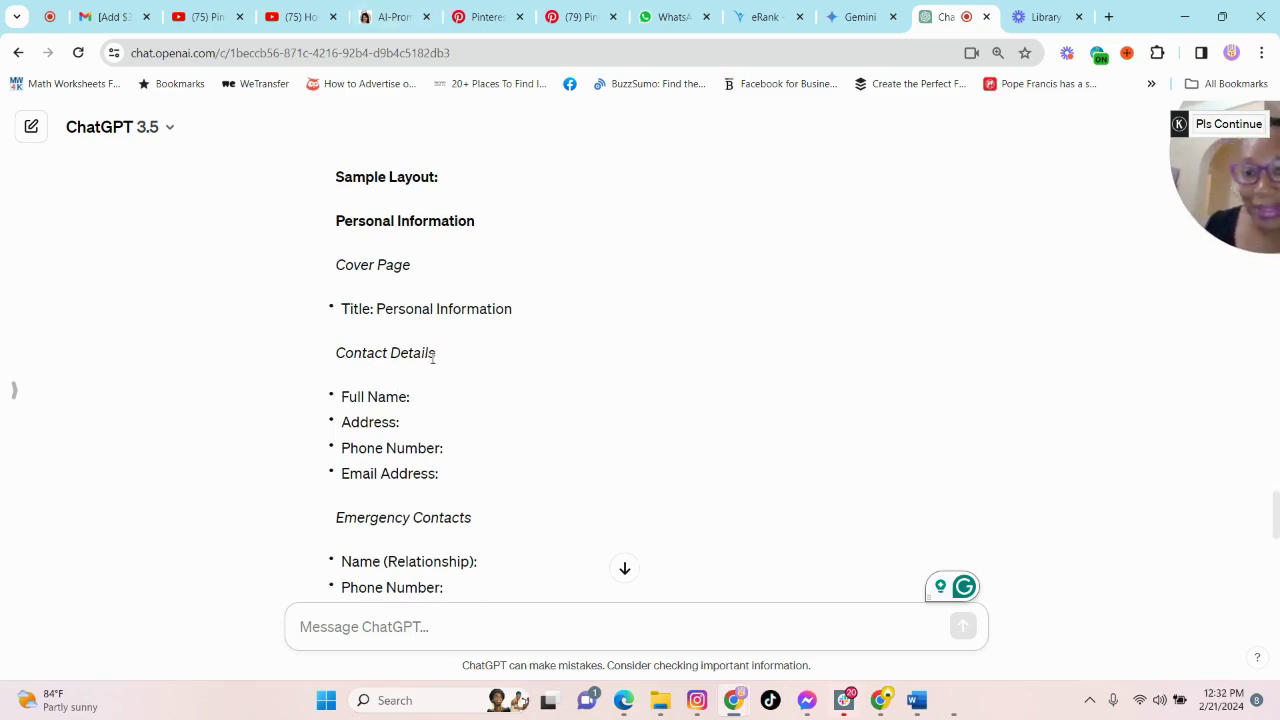
- Review the sample layout's contact, emergency, insurance and other detail fields for the Personal Information section
{"action": "scroll", "coordinate": [430, 370], "scroll_direction": "down", "scroll_amount": 5}
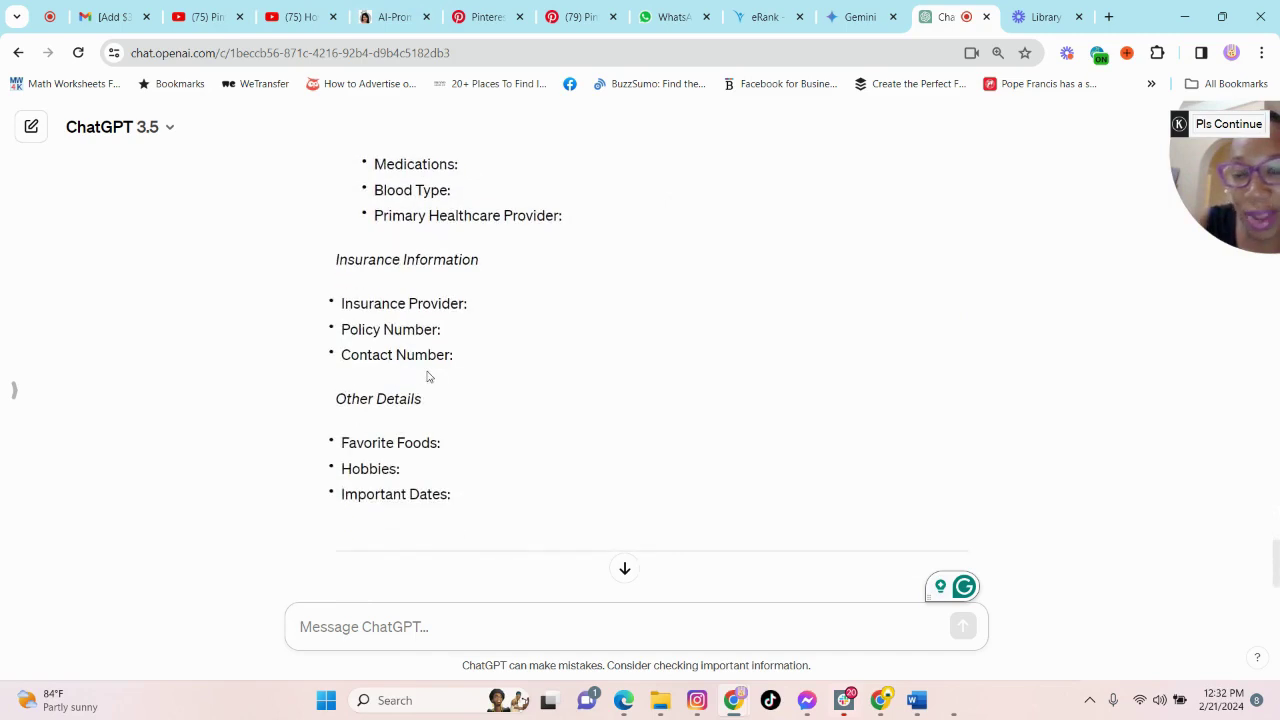
{"action": "scroll", "coordinate": [430, 380], "scroll_direction": "down", "scroll_amount": 2}
{"action": "scroll", "coordinate": [466, 408], "scroll_direction": "up", "scroll_amount": 3}
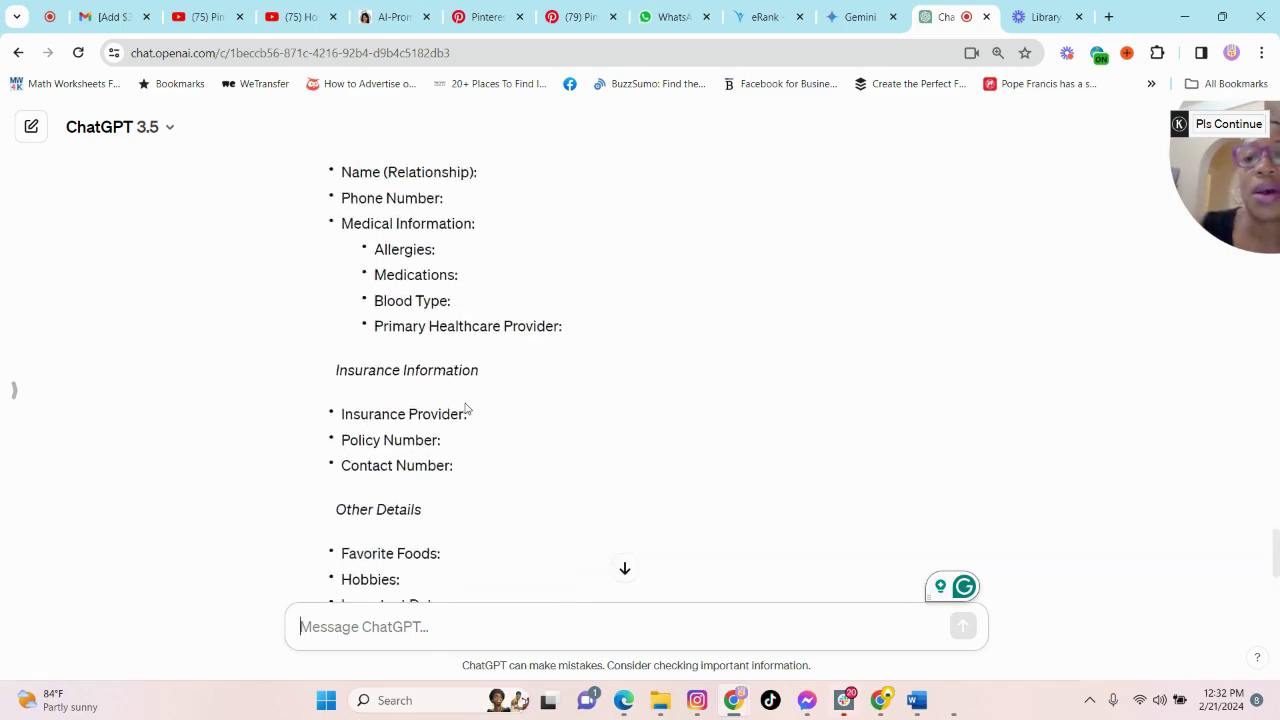
{"action": "scroll", "coordinate": [490, 420], "scroll_direction": "up", "scroll_amount": 2}
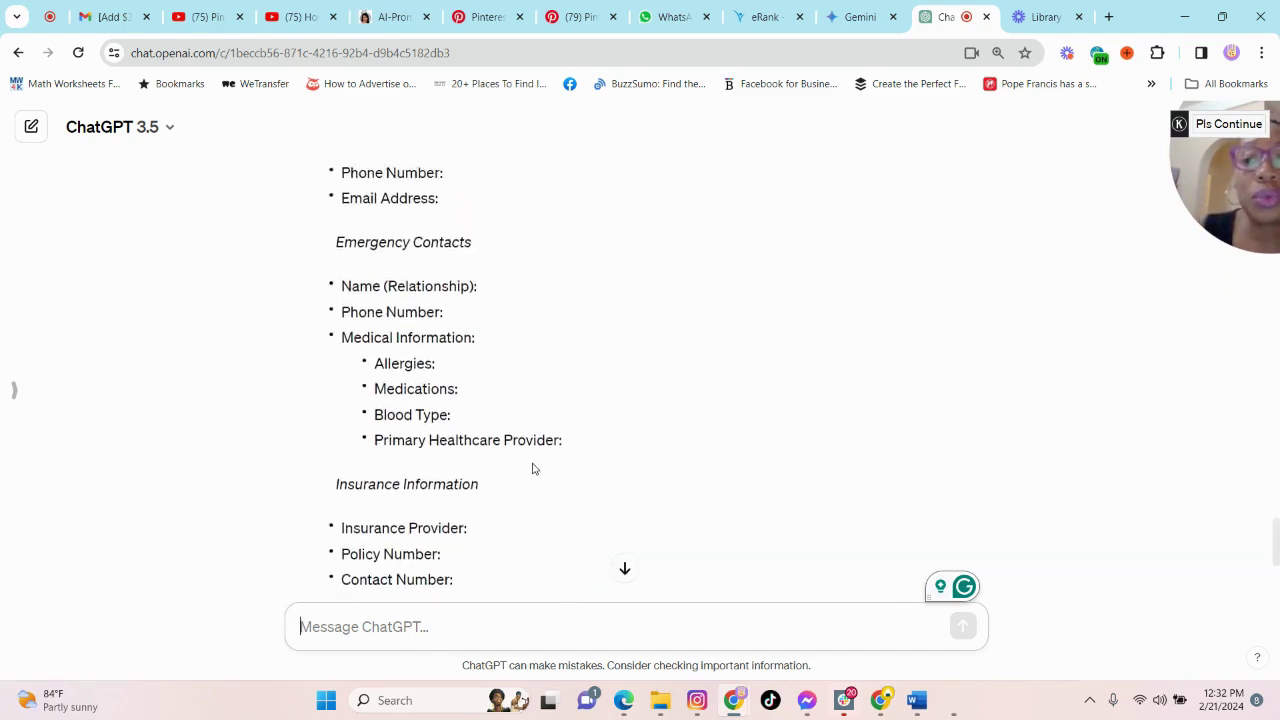
{"action": "scroll", "coordinate": [597, 449], "scroll_direction": "up", "scroll_amount": 2}
{"action": "scroll", "coordinate": [591, 449], "scroll_direction": "down", "scroll_amount": 5}
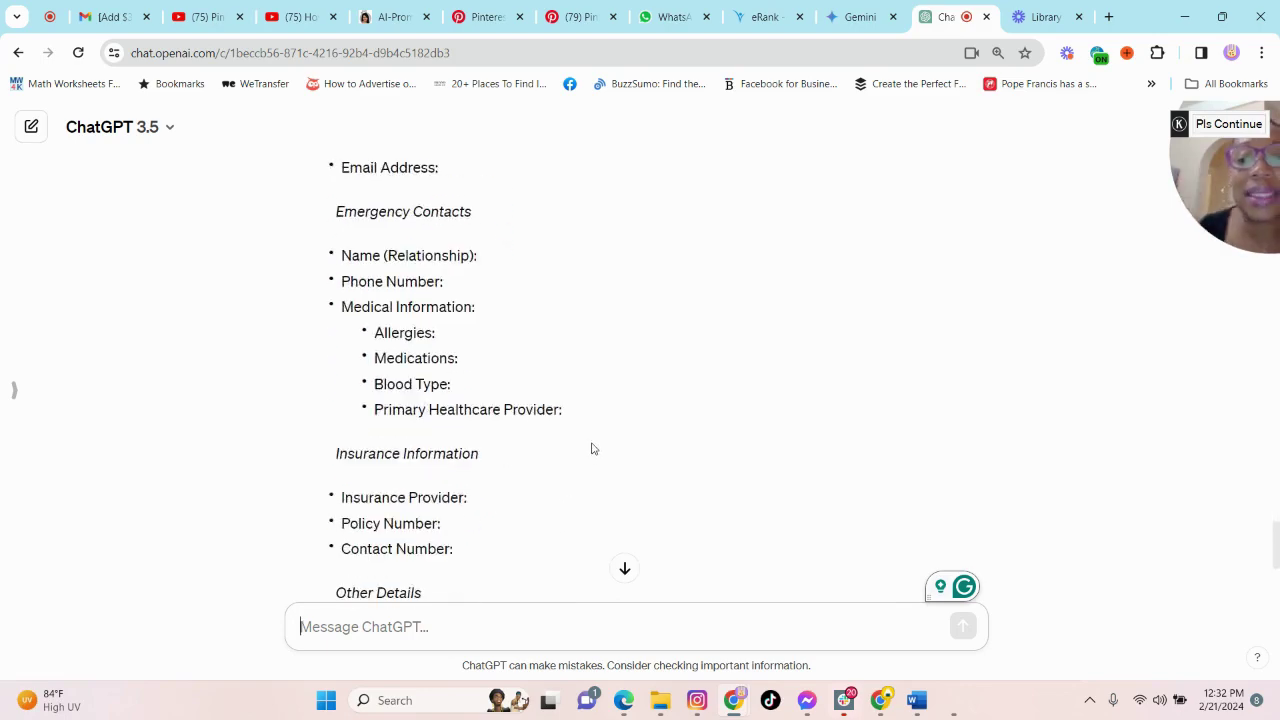
{"action": "scroll", "coordinate": [591, 449], "scroll_direction": "down", "scroll_amount": 1}
{"action": "scroll", "coordinate": [734, 314], "scroll_direction": "up", "scroll_amount": 8}
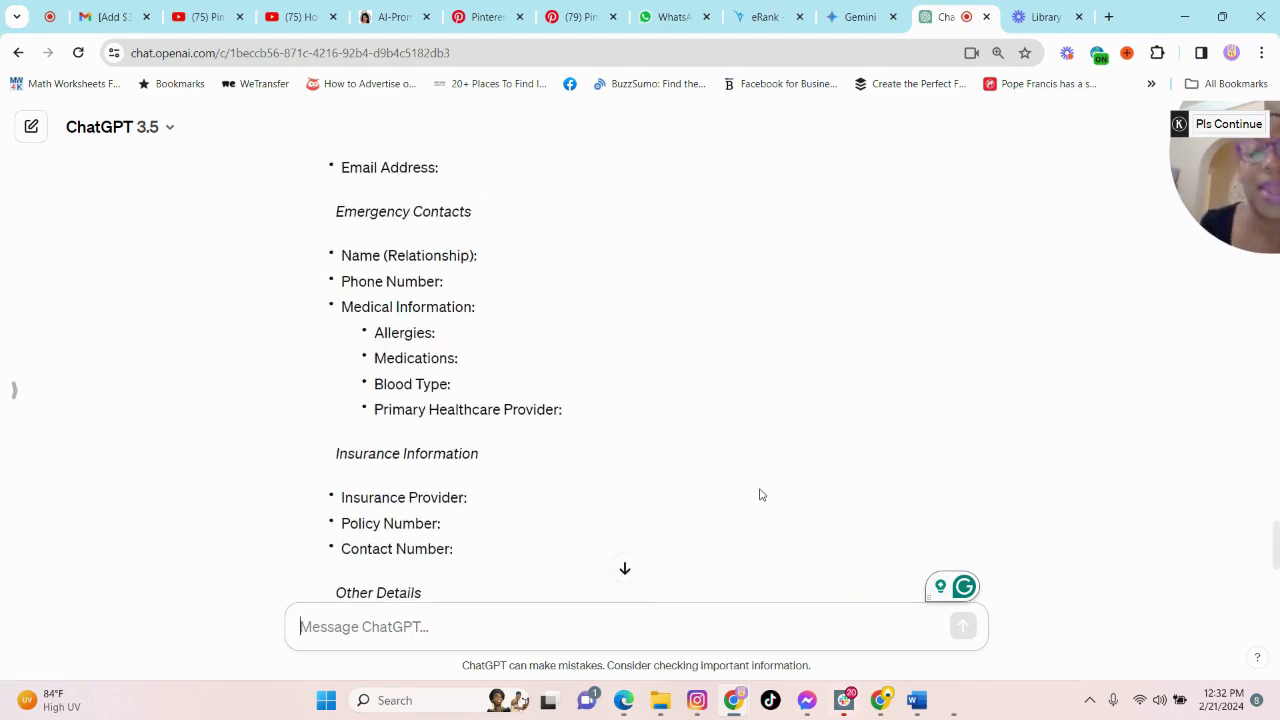
{"action": "scroll", "coordinate": [443, 440], "scroll_direction": "up", "scroll_amount": 10}
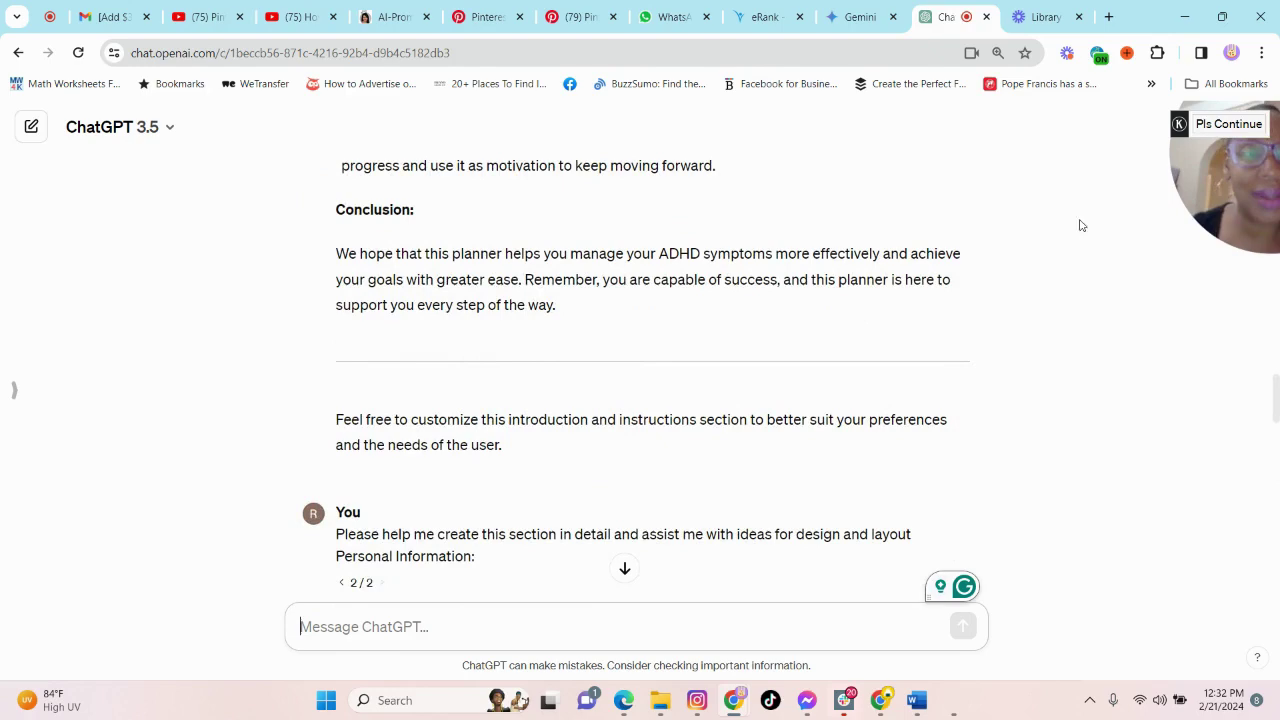
{"action": "mouse_move", "coordinate": [1119, 229]}
{"action": "left_click_drag", "start_coordinate": [1119, 229], "coordinate": [1050, 223]}
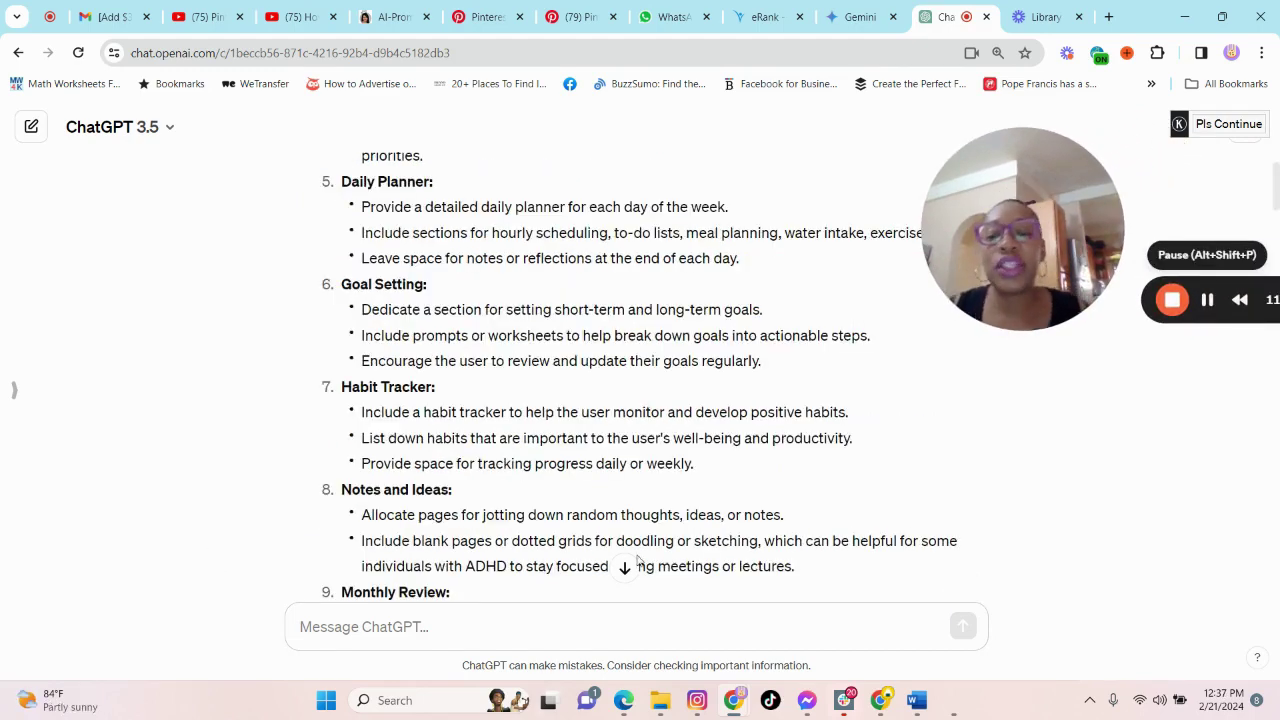
- Return to the planner section guide at the start of the chat and copy the "Monthly Overview" heading
{"action": "scroll", "coordinate": [664, 429], "scroll_direction": "up", "scroll_amount": 3}
{"action": "scroll", "coordinate": [664, 429], "scroll_direction": "up", "scroll_amount": 4}
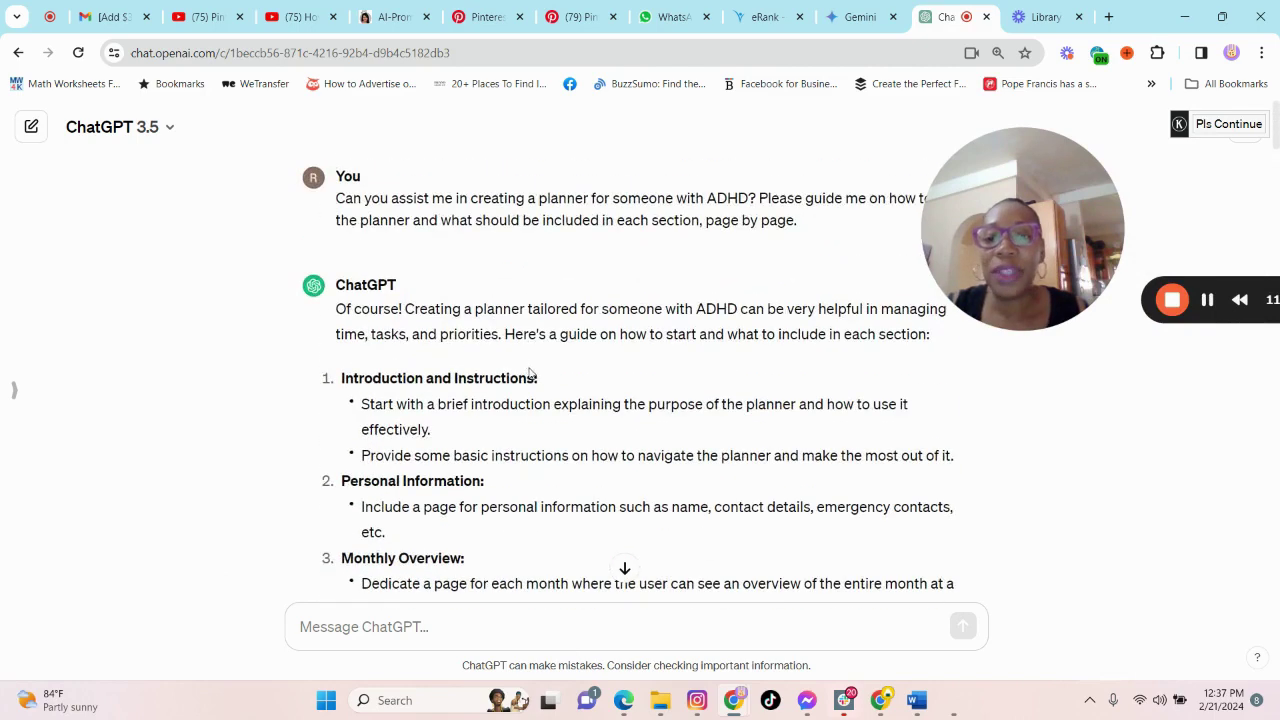
{"action": "scroll", "coordinate": [530, 373], "scroll_direction": "down", "scroll_amount": 1}
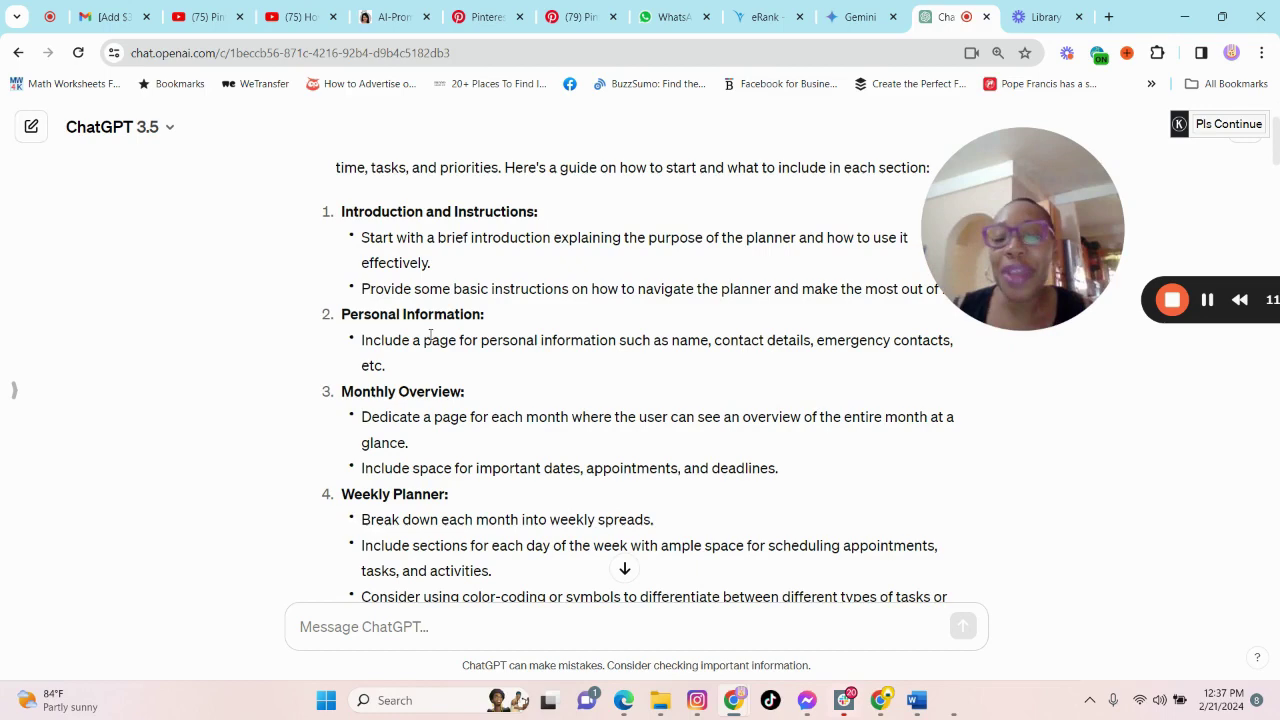
{"action": "left_click_drag", "start_coordinate": [475, 391], "coordinate": [341, 393]}
{"action": "key", "text": "ctrl+c"}
- Start a new ChatGPT message reading "Please help me to create this section"
{"action": "scroll", "coordinate": [480, 450], "scroll_direction": "down", "scroll_amount": 10}
{"action": "left_click", "coordinate": [488, 625]}
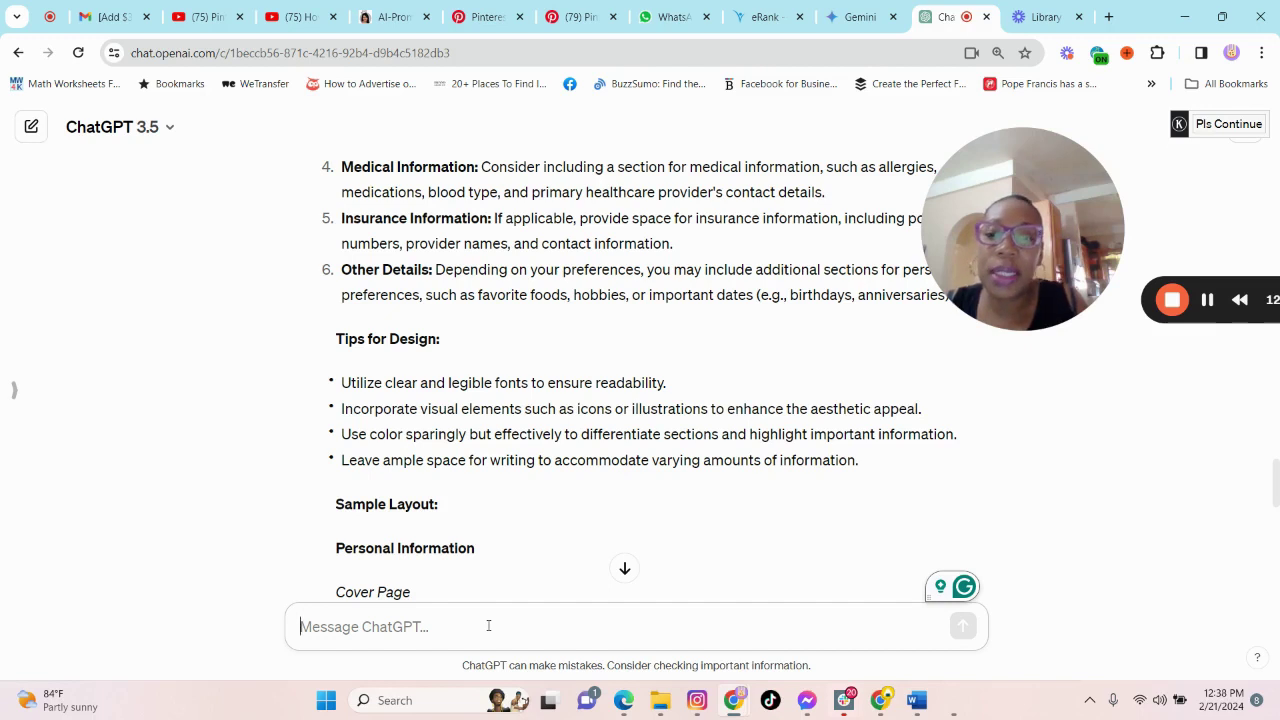
{"action": "type", "text": "pLEASE"}
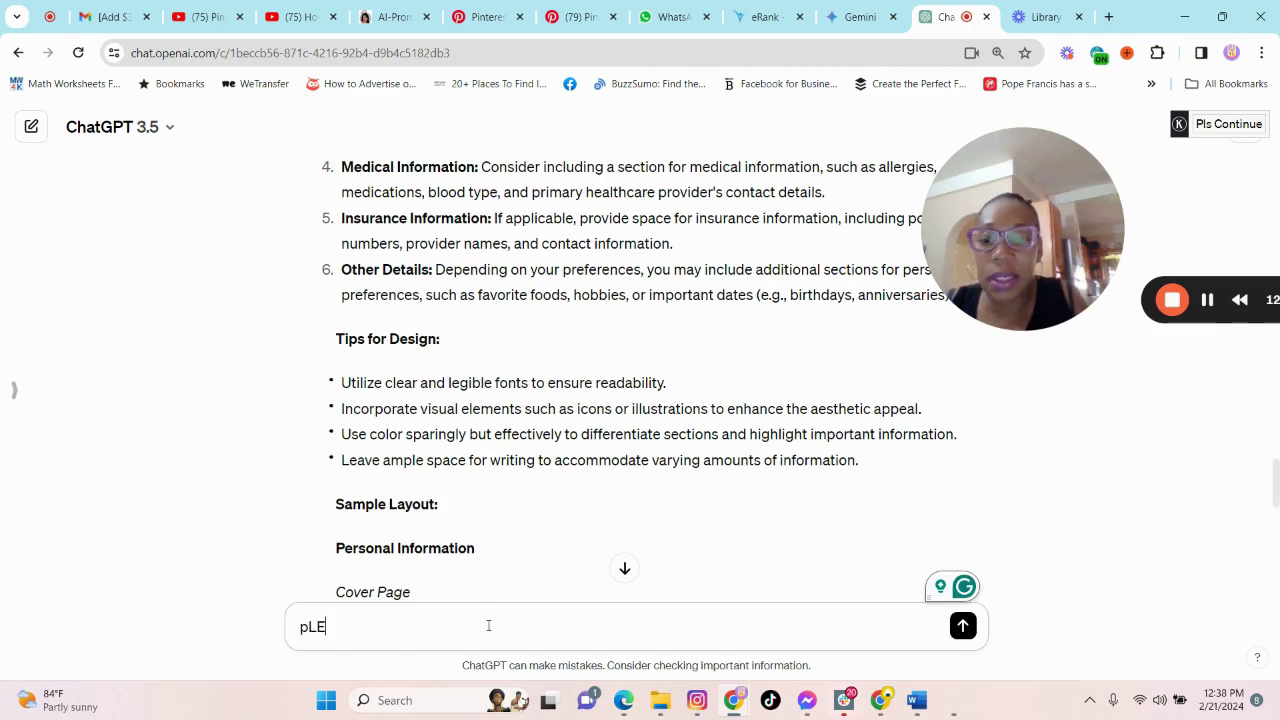
{"action": "key", "text": "BackSpace"}
{"action": "key", "text": "BackSpace"}
{"action": "key", "text": "BackSpace"}
{"action": "key", "text": "BackSpace"}
{"action": "key", "text": "BackSpace"}
{"action": "key", "text": "BackSpace"}
{"action": "type", "text": "Please help me with"}
{"action": "key", "text": "BackSpace"}
{"action": "key", "text": "BackSpace"}
{"action": "key", "text": "BackSpace"}
{"action": "key", "text": "BackSpace"}
{"action": "type", "text": "to"}
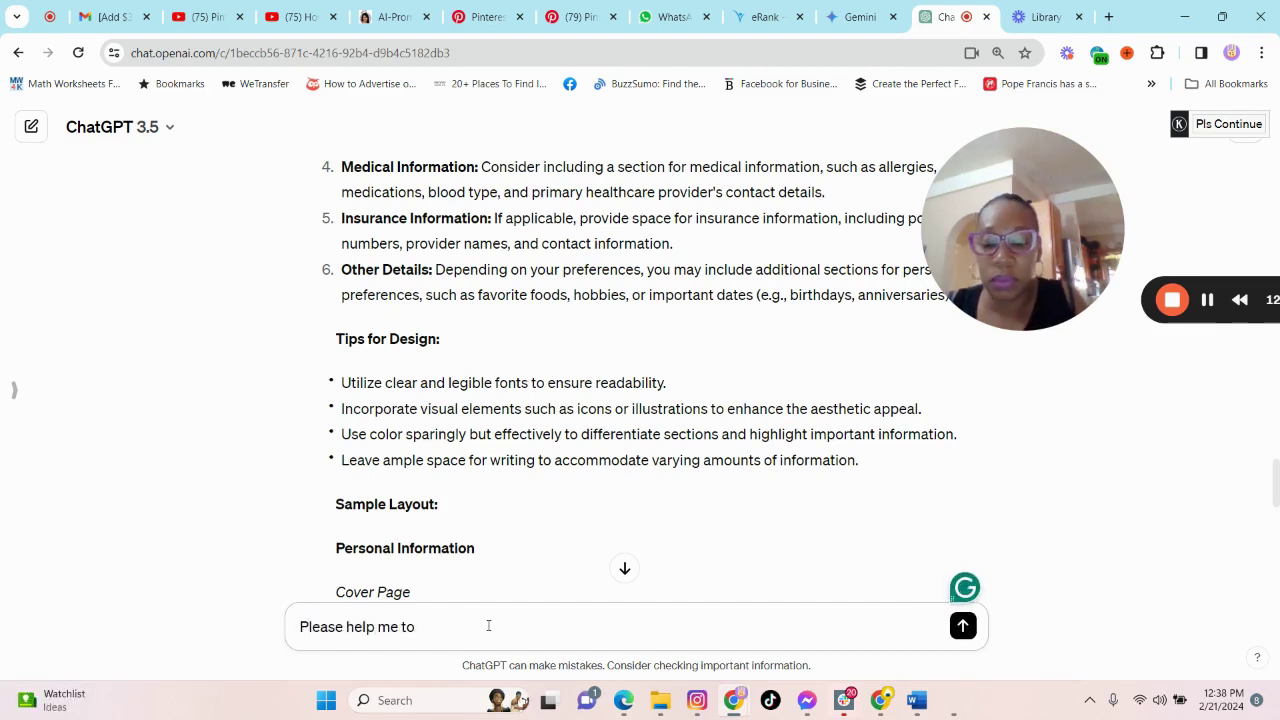
{"action": "type", "text": " create this section"}
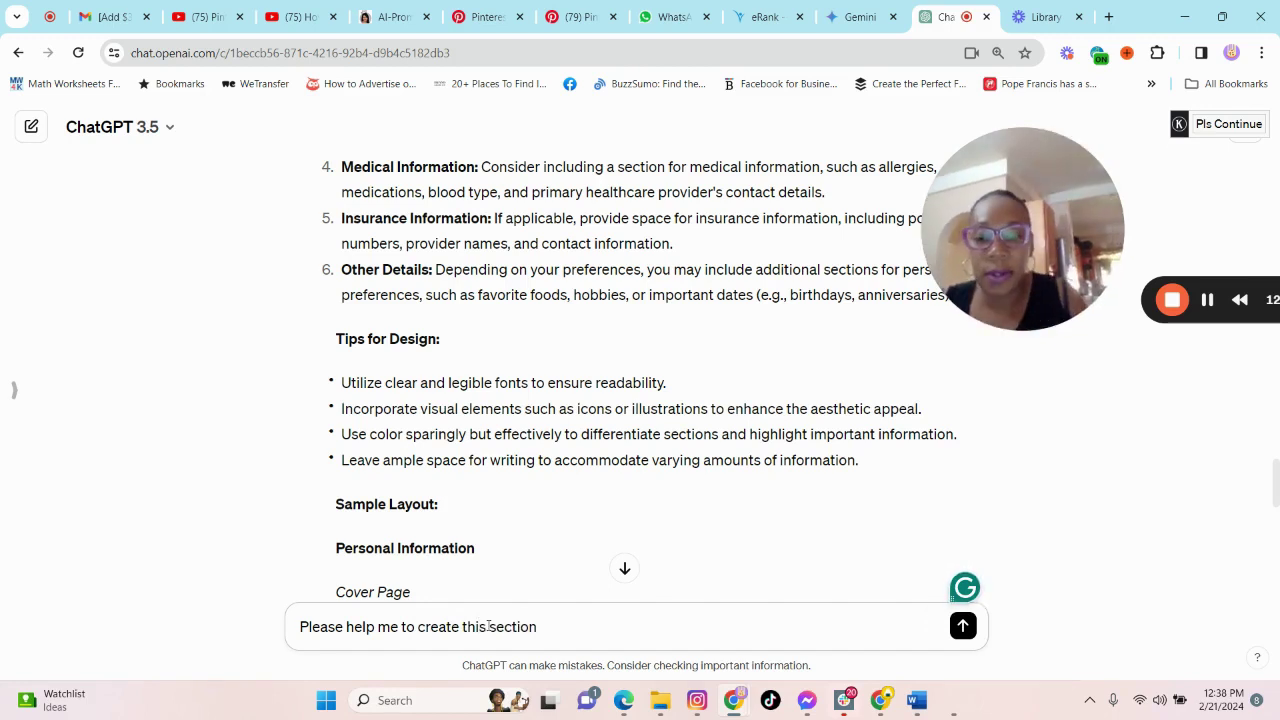
- Complete the message with "page by page with all the details and also provide me with a sample layout. Monthly Overview:" and send it
{"action": "type", "text": " page by page with all the details and giv"}
{"action": "key", "text": "BackSpace"}
{"action": "key", "text": "BackSpace"}
{"action": "key", "text": "BackSpace"}
{"action": "type", "text": "also provide me with"}
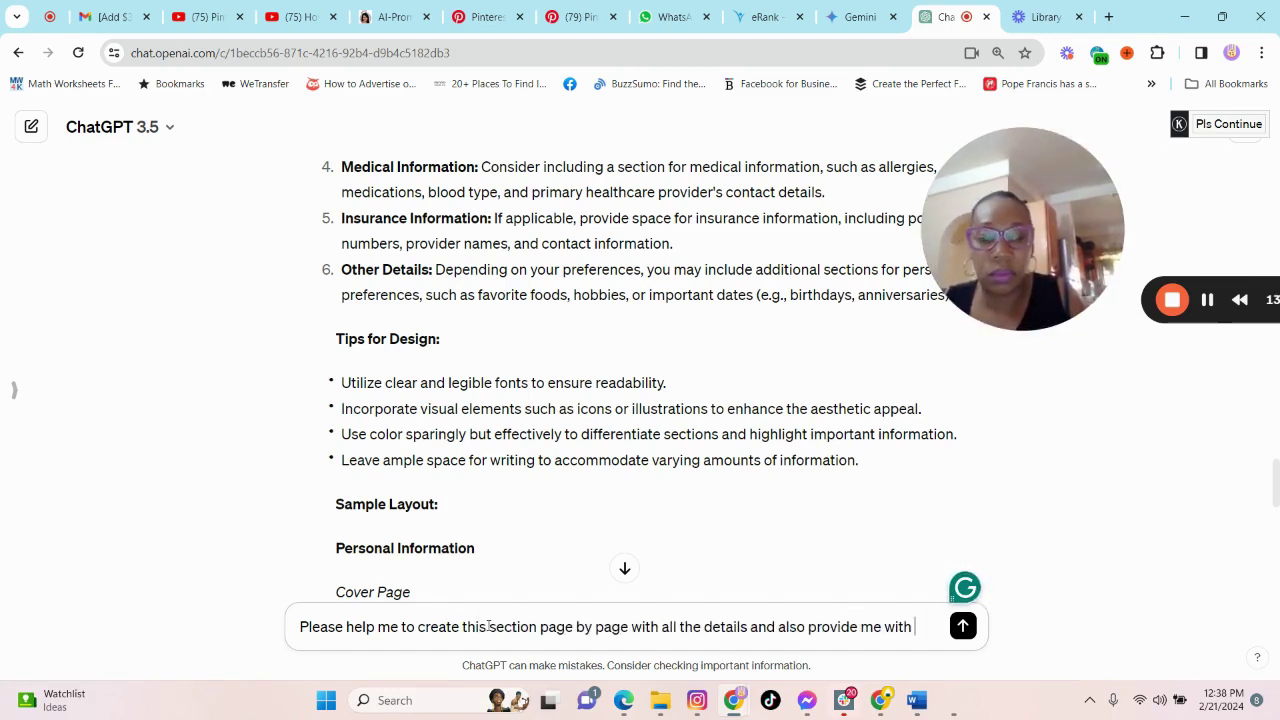
{"action": "type", "text": " a samp"}
{"action": "type", "text": "le layout."}
{"action": "key", "text": "ctrl+v"}
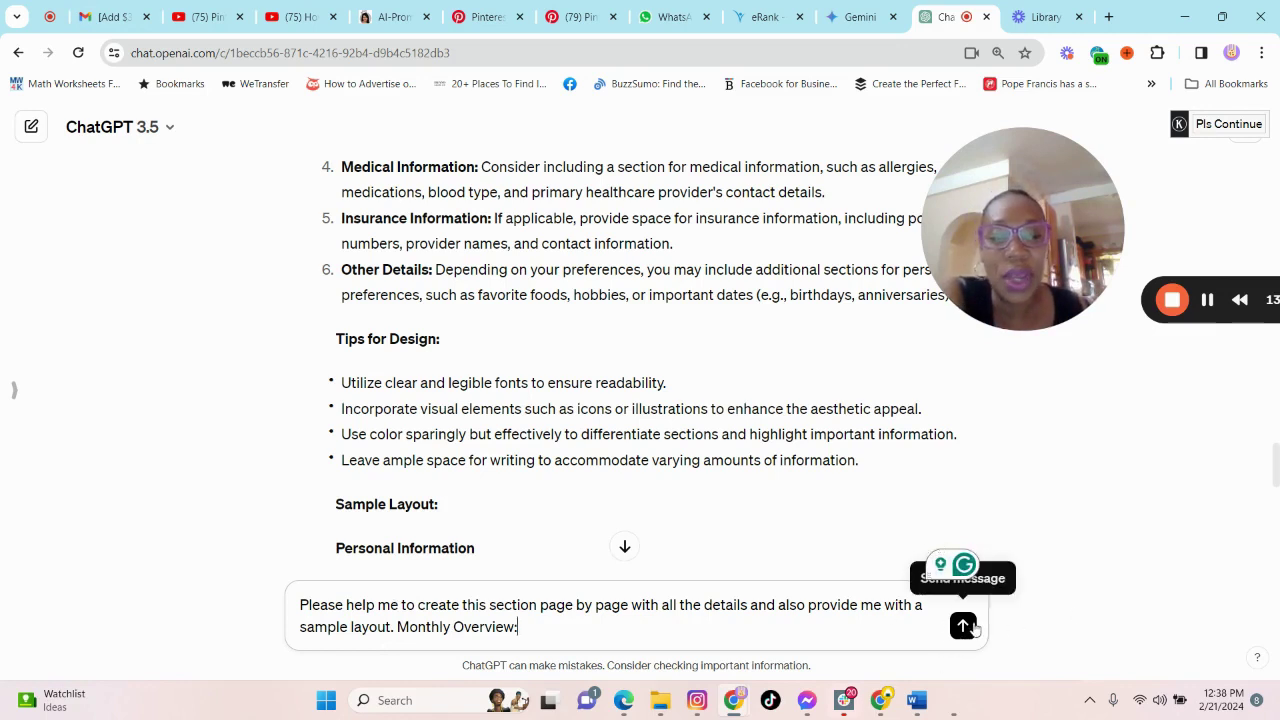
{"action": "left_click", "coordinate": [963, 628]}
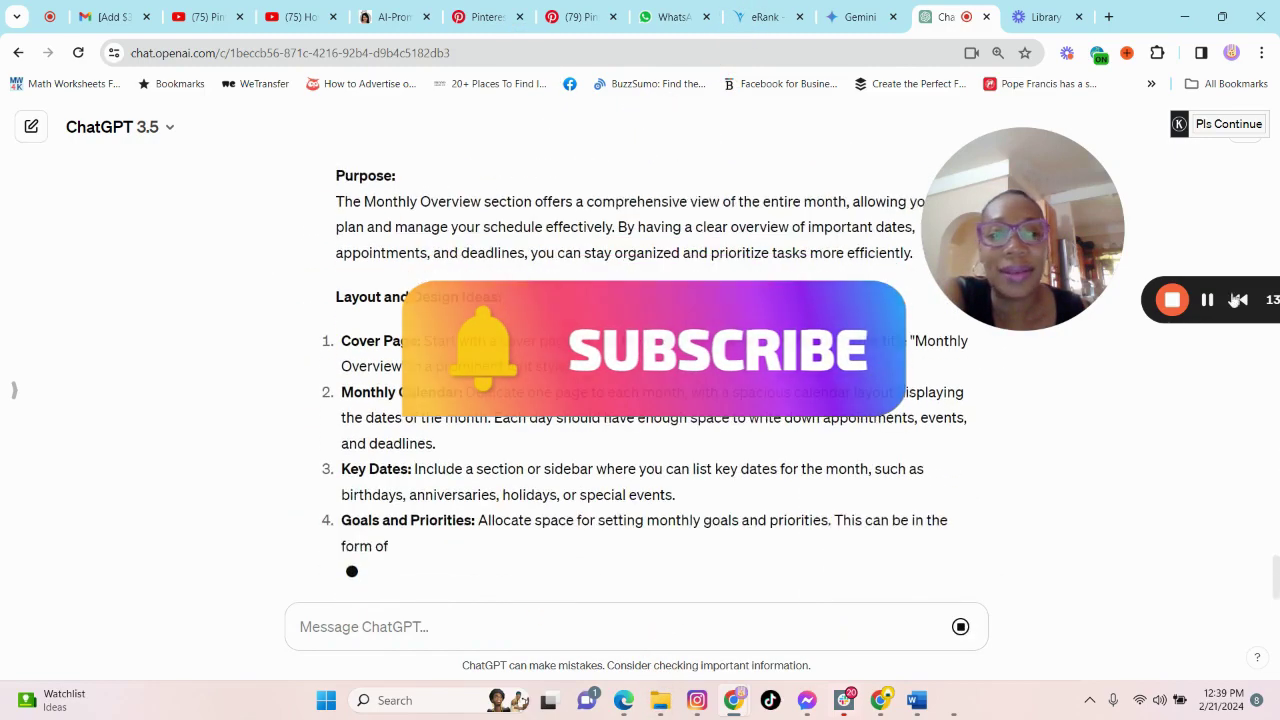
- Read the Monthly Overview response's purpose, layout and design ideas, and tips for design
{"action": "scroll", "coordinate": [754, 230], "scroll_direction": "up", "scroll_amount": 3}
{"action": "scroll", "coordinate": [737, 320], "scroll_direction": "down", "scroll_amount": 1}
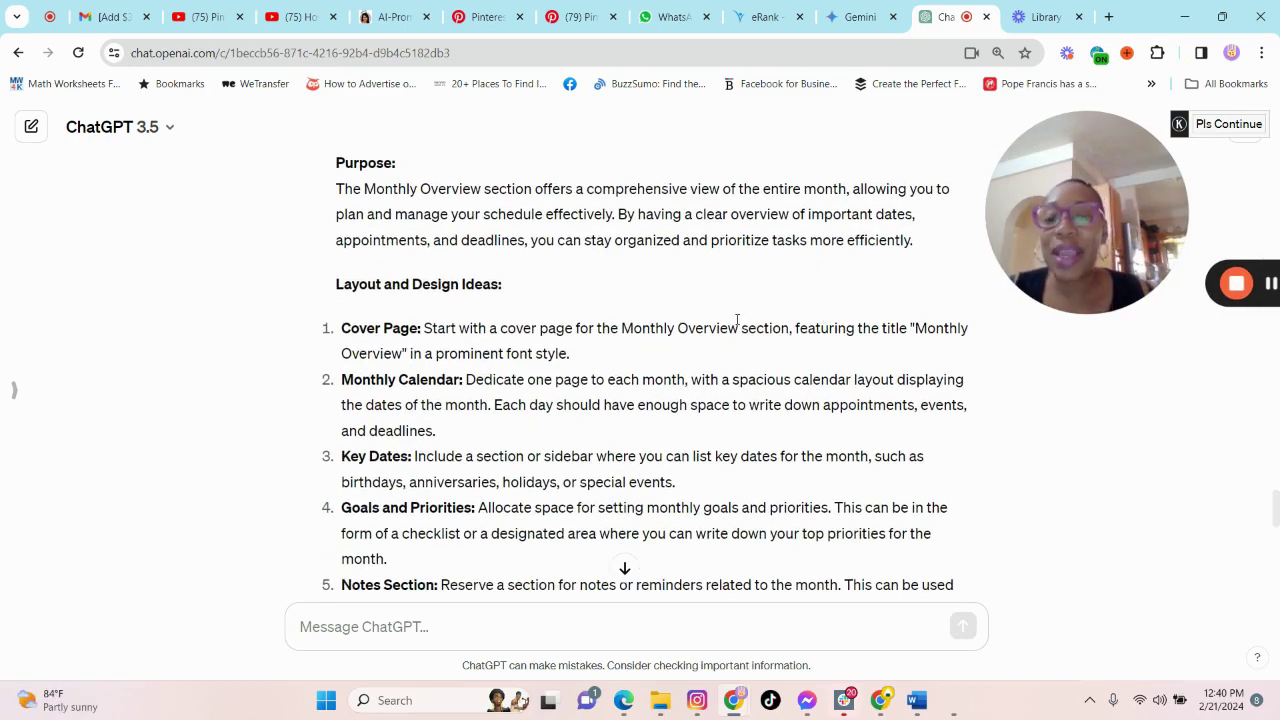
{"action": "scroll", "coordinate": [734, 329], "scroll_direction": "up", "scroll_amount": 2}
{"action": "scroll", "coordinate": [734, 329], "scroll_direction": "down", "scroll_amount": 1}
{"action": "scroll", "coordinate": [493, 391], "scroll_direction": "down", "scroll_amount": 3}
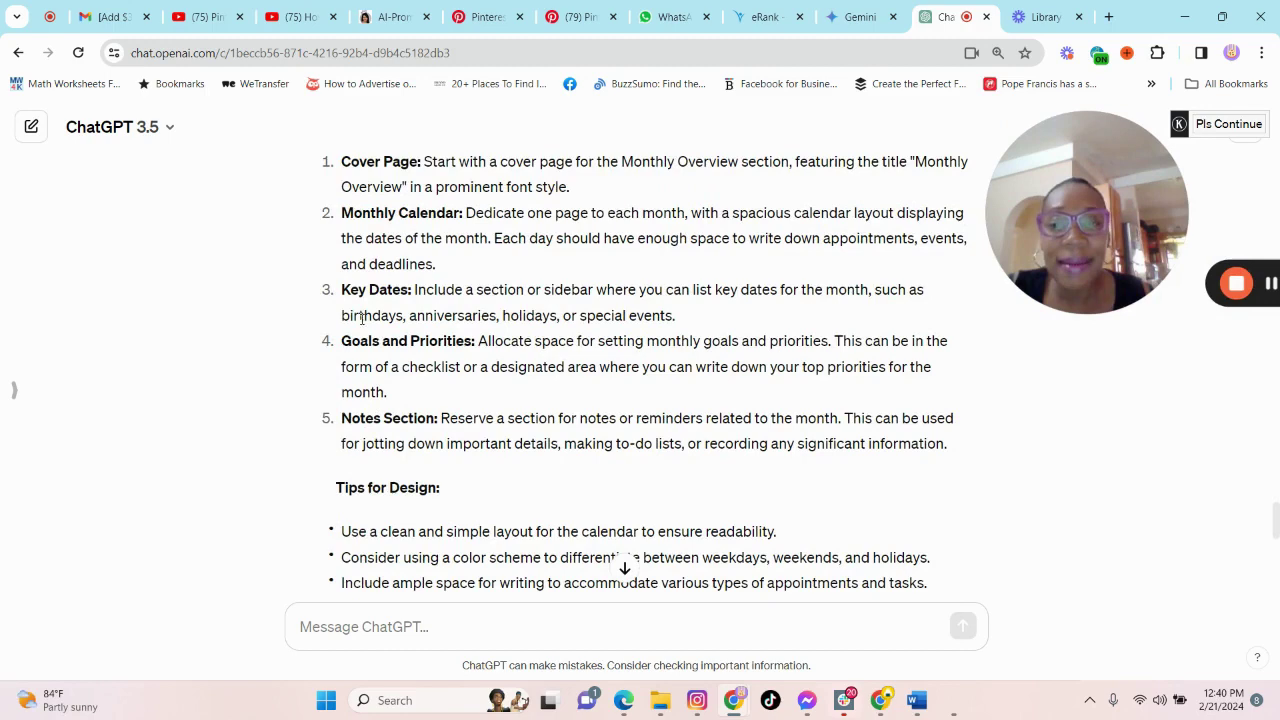
{"action": "scroll", "coordinate": [388, 343], "scroll_direction": "up", "scroll_amount": 1}
{"action": "scroll", "coordinate": [430, 341], "scroll_direction": "up", "scroll_amount": 1}
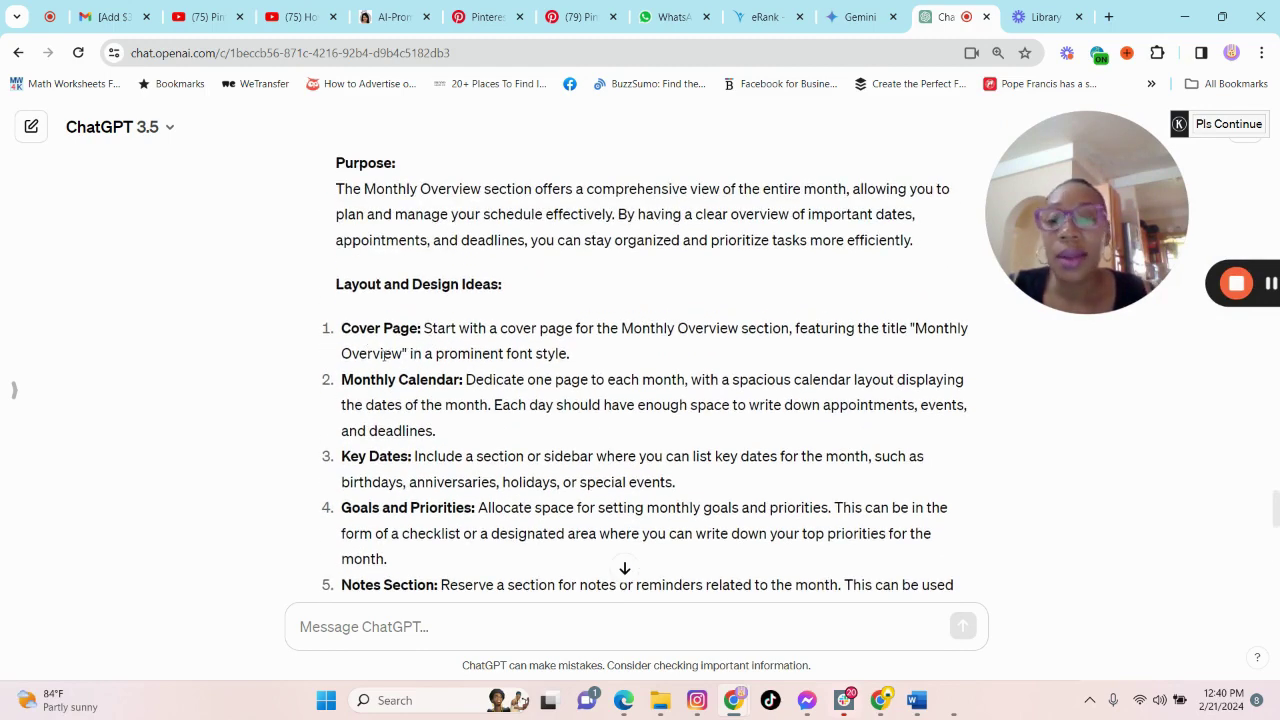
{"action": "scroll", "coordinate": [408, 402], "scroll_direction": "down", "scroll_amount": 2}
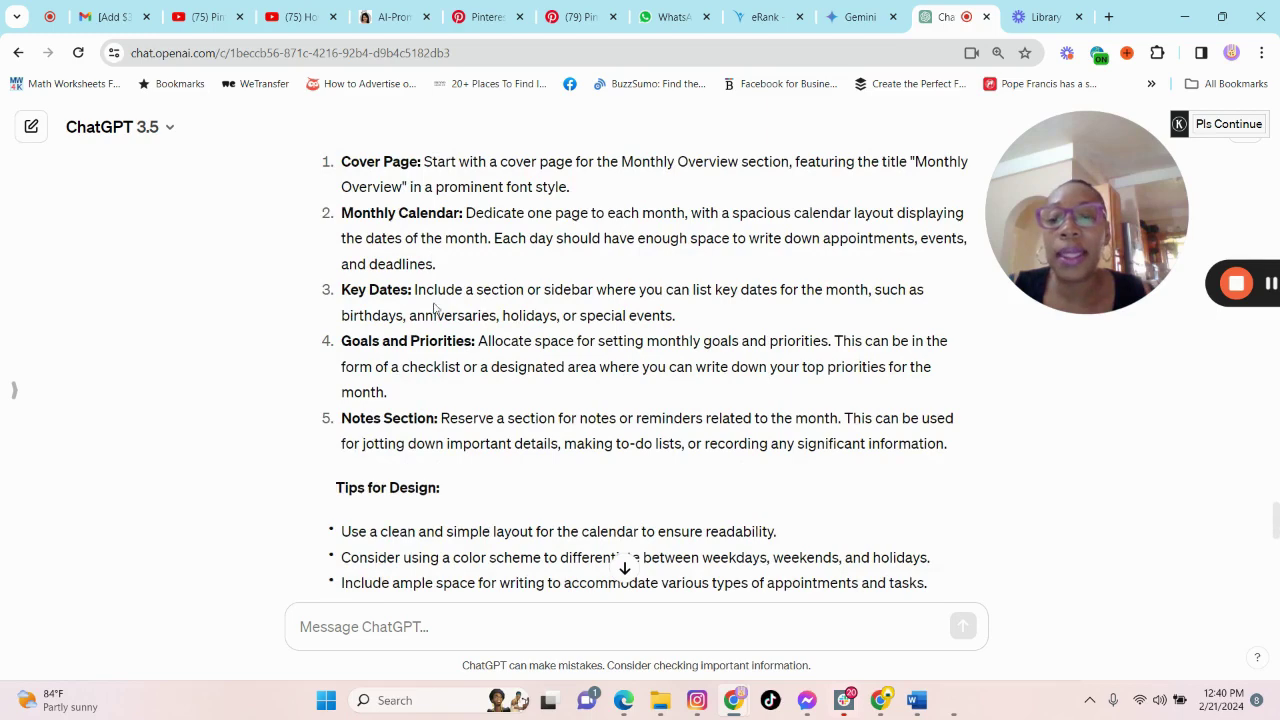
{"action": "scroll", "coordinate": [424, 313], "scroll_direction": "down", "scroll_amount": 2}
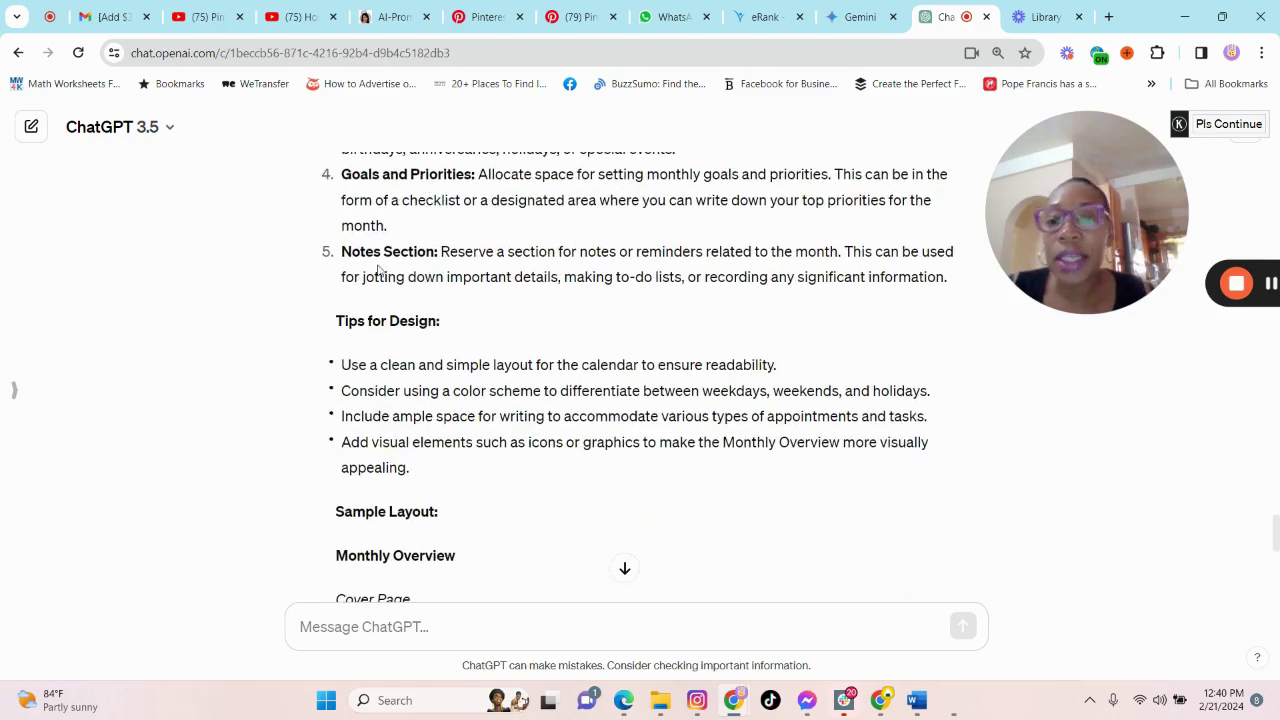
- Review the Monthly Overview sample layout, from the cover page and month calendar to the notes section
{"action": "scroll", "coordinate": [395, 277], "scroll_direction": "down", "scroll_amount": 2}
{"action": "scroll", "coordinate": [450, 284], "scroll_direction": "down", "scroll_amount": 5}
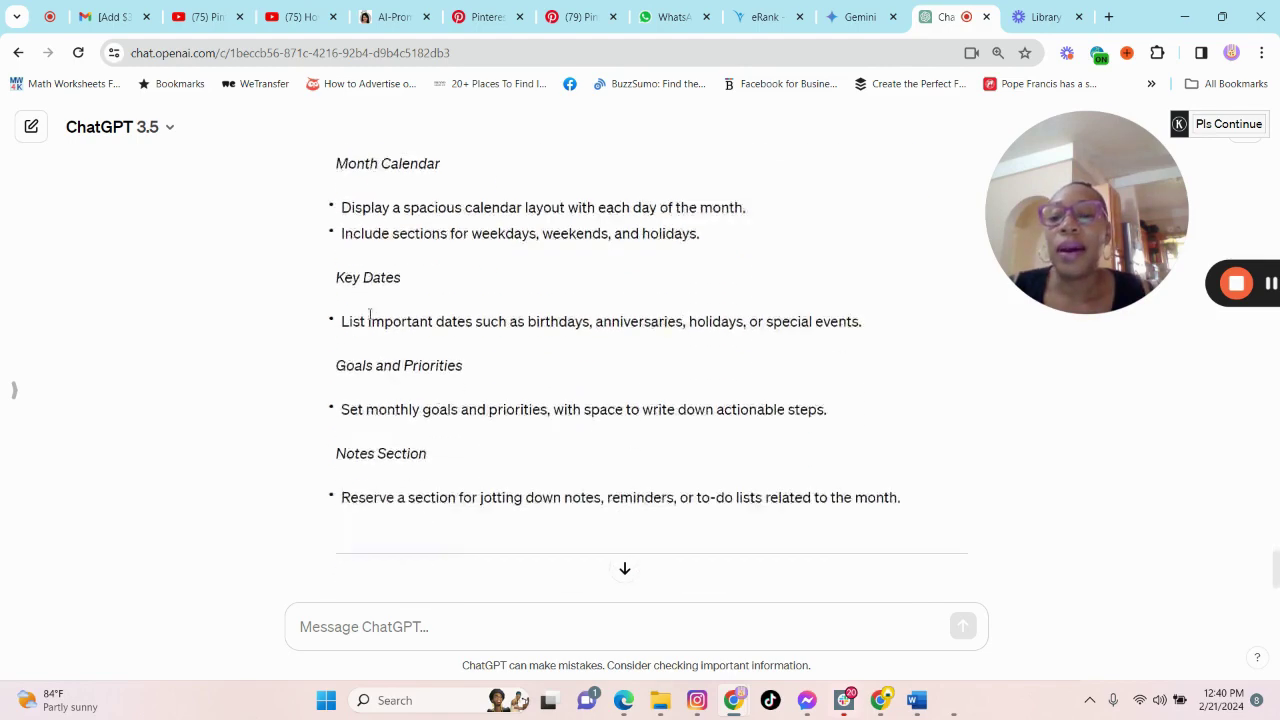
{"action": "scroll", "coordinate": [396, 286], "scroll_direction": "up", "scroll_amount": 1}
{"action": "scroll", "coordinate": [396, 286], "scroll_direction": "up", "scroll_amount": 1}
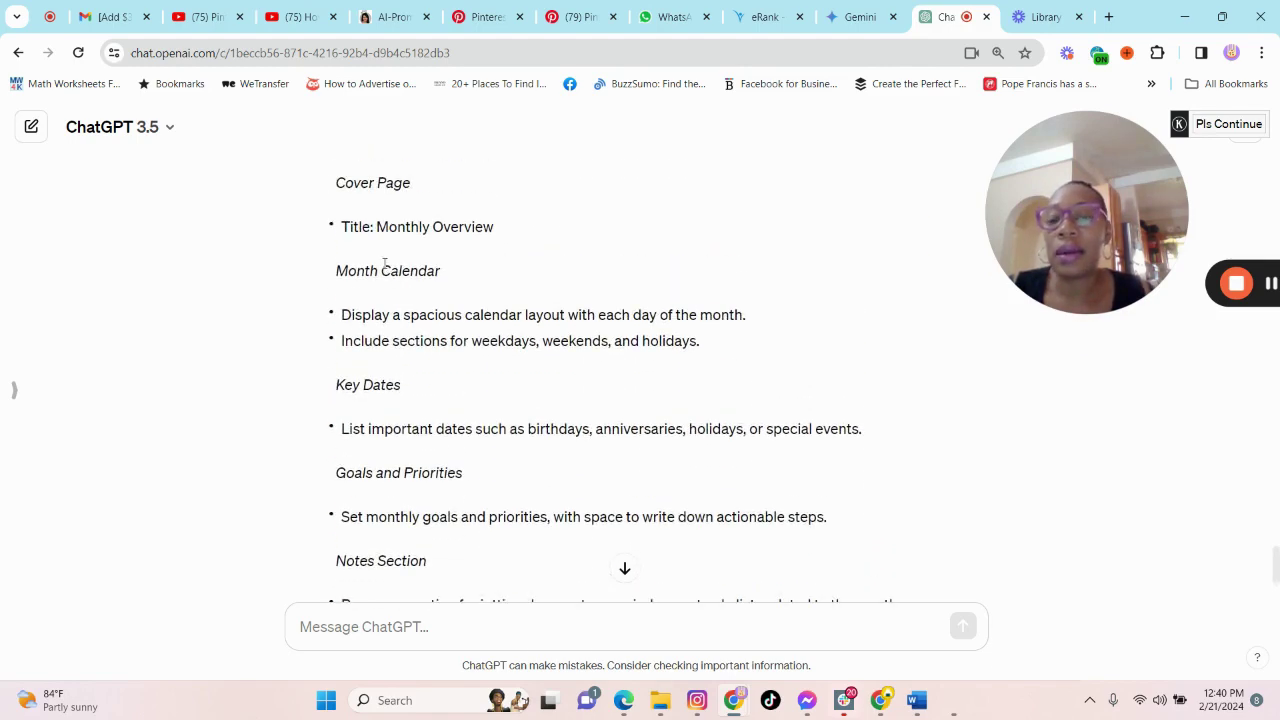
{"action": "scroll", "coordinate": [386, 266], "scroll_direction": "up", "scroll_amount": 1}
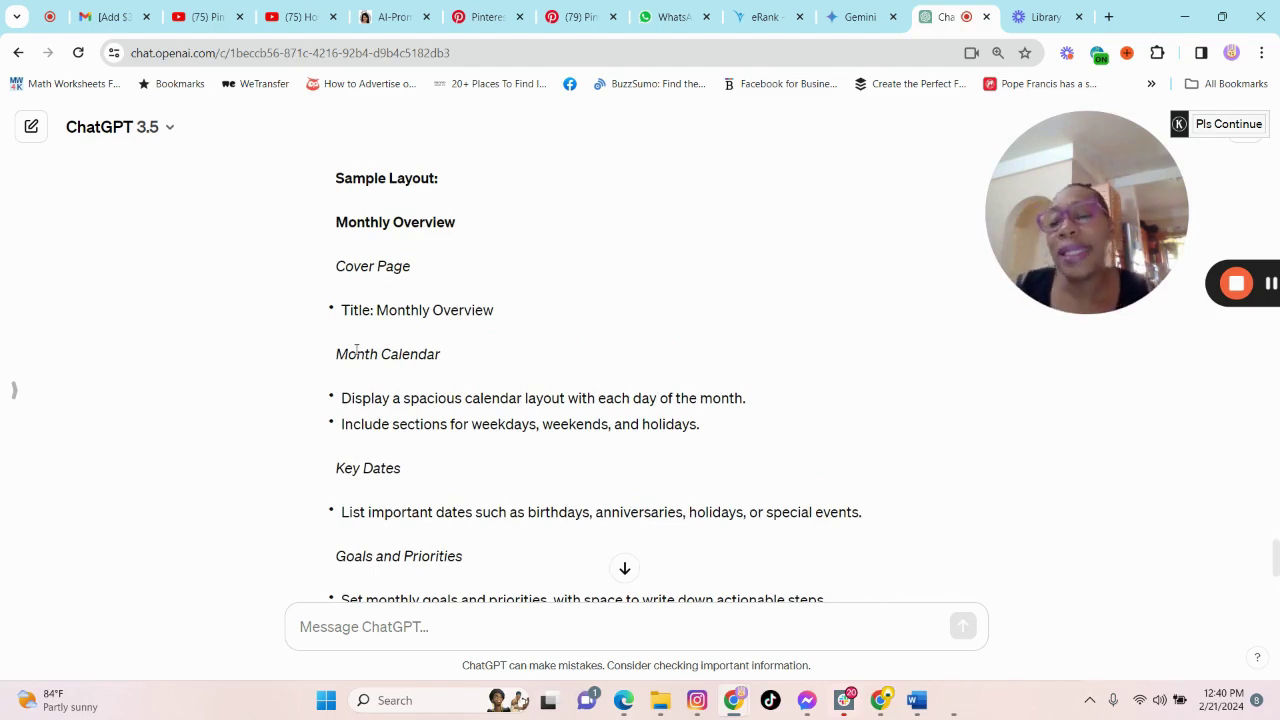
- Ask ChatGPT "what do you mean by cover page?"
{"action": "left_click", "coordinate": [405, 640]}
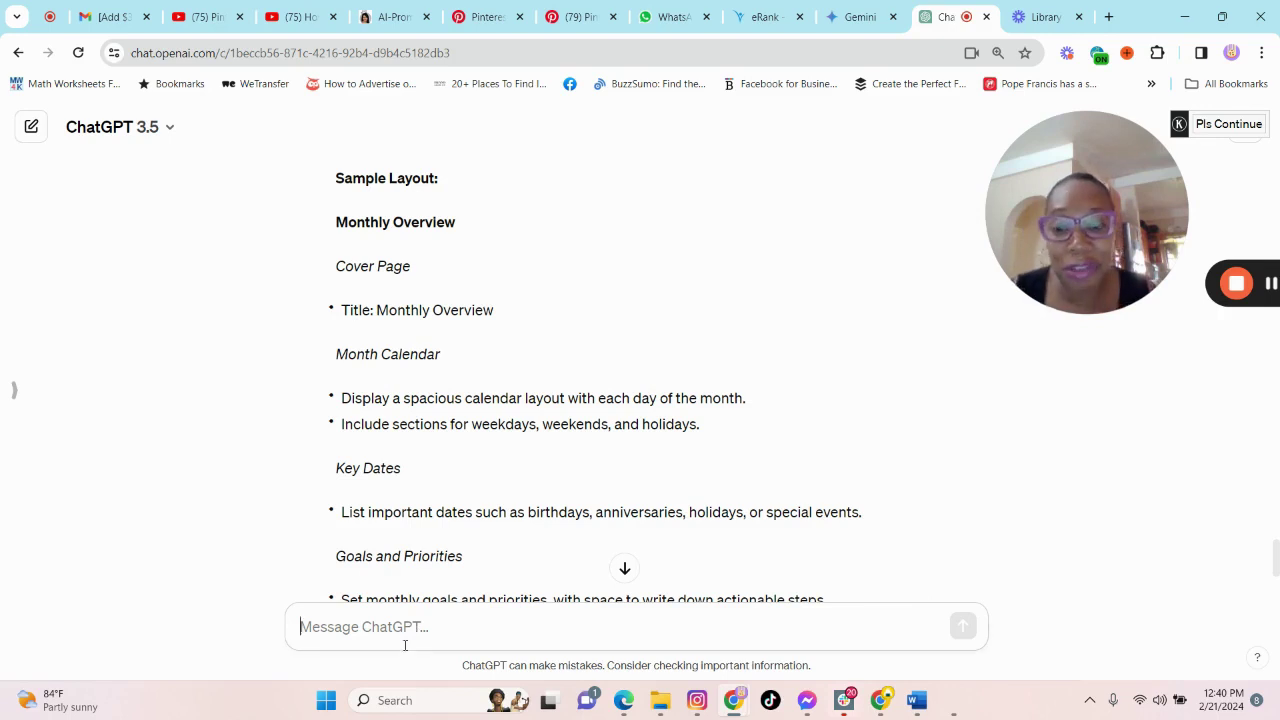
{"action": "type", "text": "what do you"}
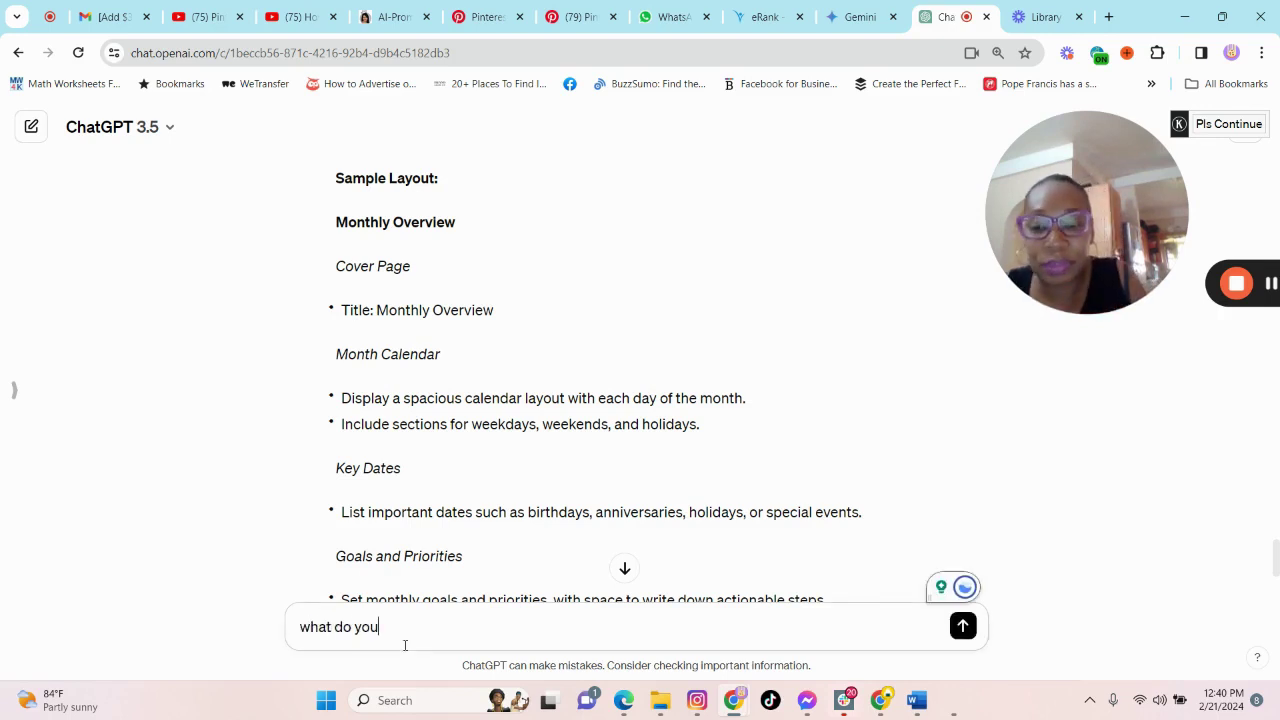
{"action": "type", "text": " mean by cover page?"}
{"action": "key", "text": "Return"}
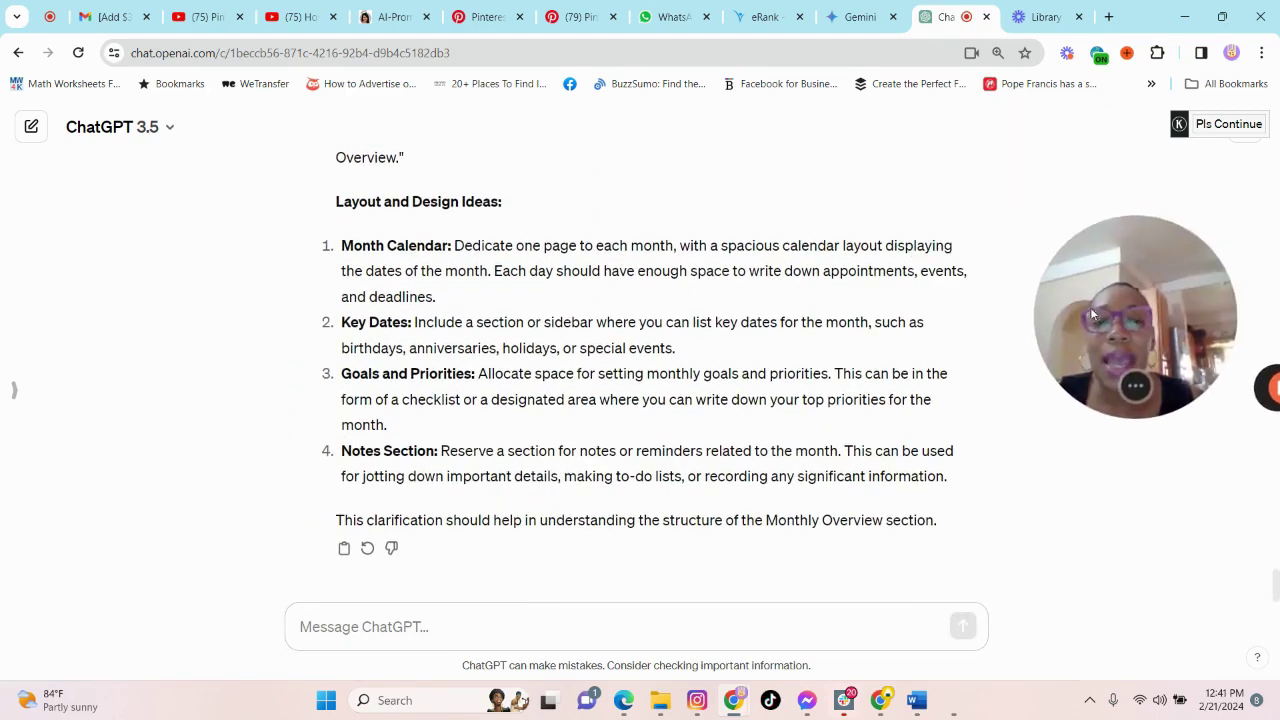
- Read ChatGPT's explanation of the cover page and its revised Monthly Overview description
{"action": "scroll", "coordinate": [576, 340], "scroll_direction": "up", "scroll_amount": 3}
{"action": "scroll", "coordinate": [576, 340], "scroll_direction": "up", "scroll_amount": 3}
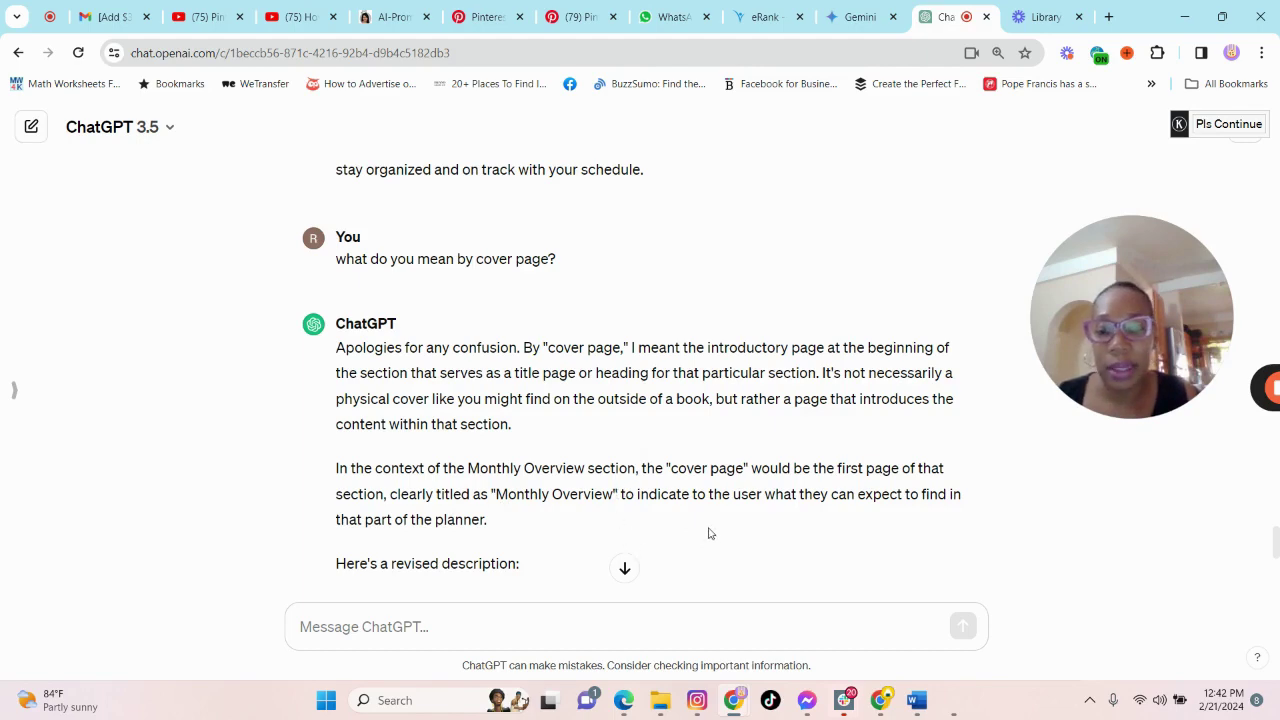
{"action": "scroll", "coordinate": [616, 533], "scroll_direction": "down", "scroll_amount": 2}
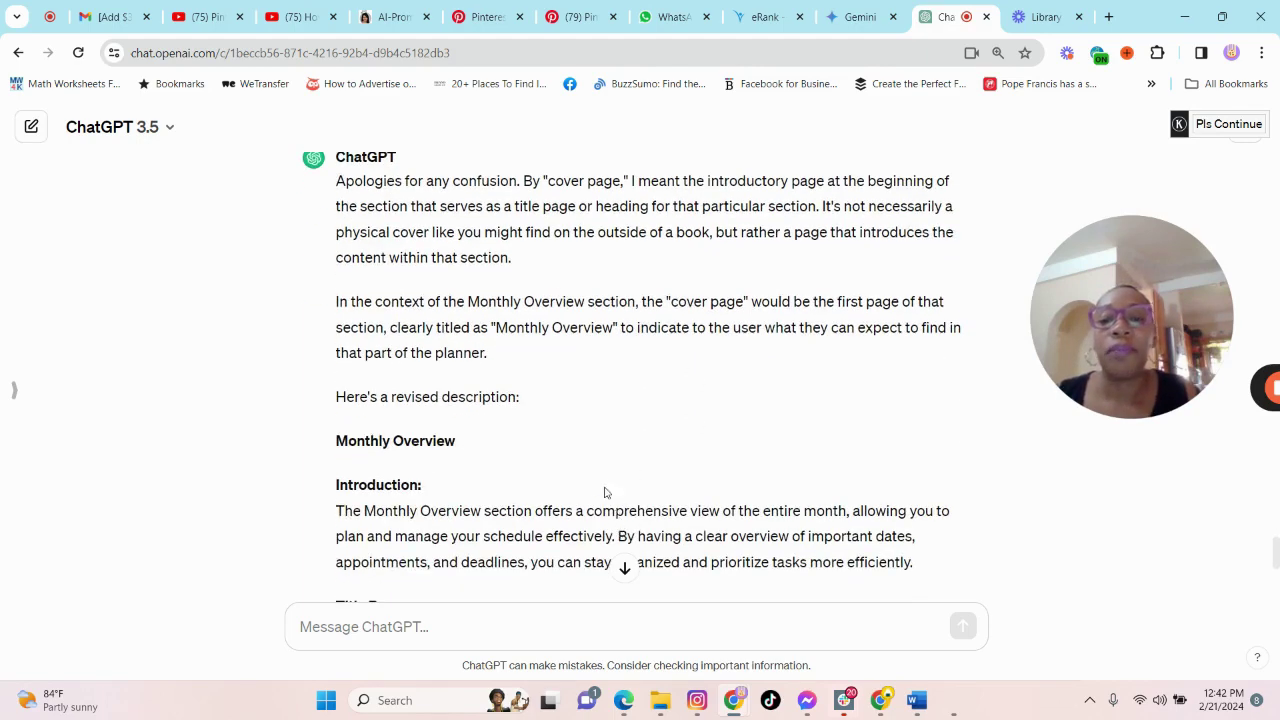
{"action": "scroll", "coordinate": [604, 492], "scroll_direction": "down", "scroll_amount": 1}
{"action": "scroll", "coordinate": [606, 480], "scroll_direction": "up", "scroll_amount": 3}
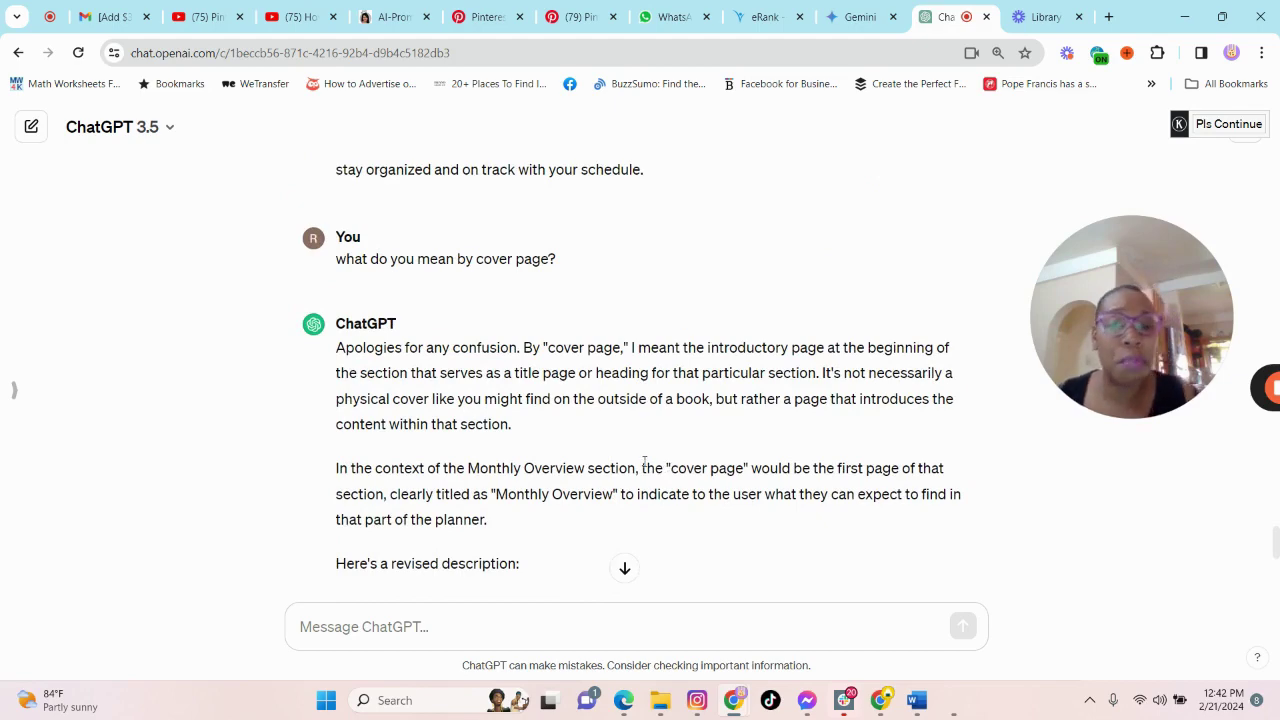
{"action": "scroll", "coordinate": [642, 459], "scroll_direction": "down", "scroll_amount": 3}
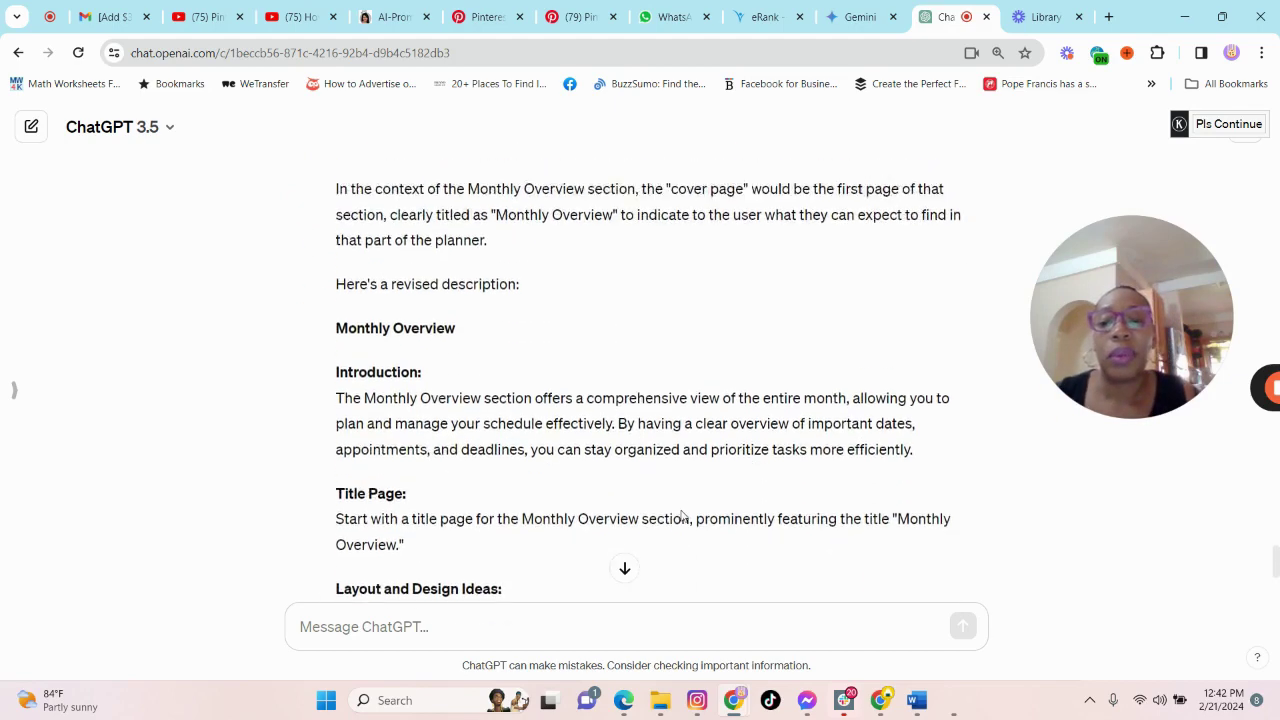
{"action": "scroll", "coordinate": [676, 502], "scroll_direction": "down", "scroll_amount": 4}
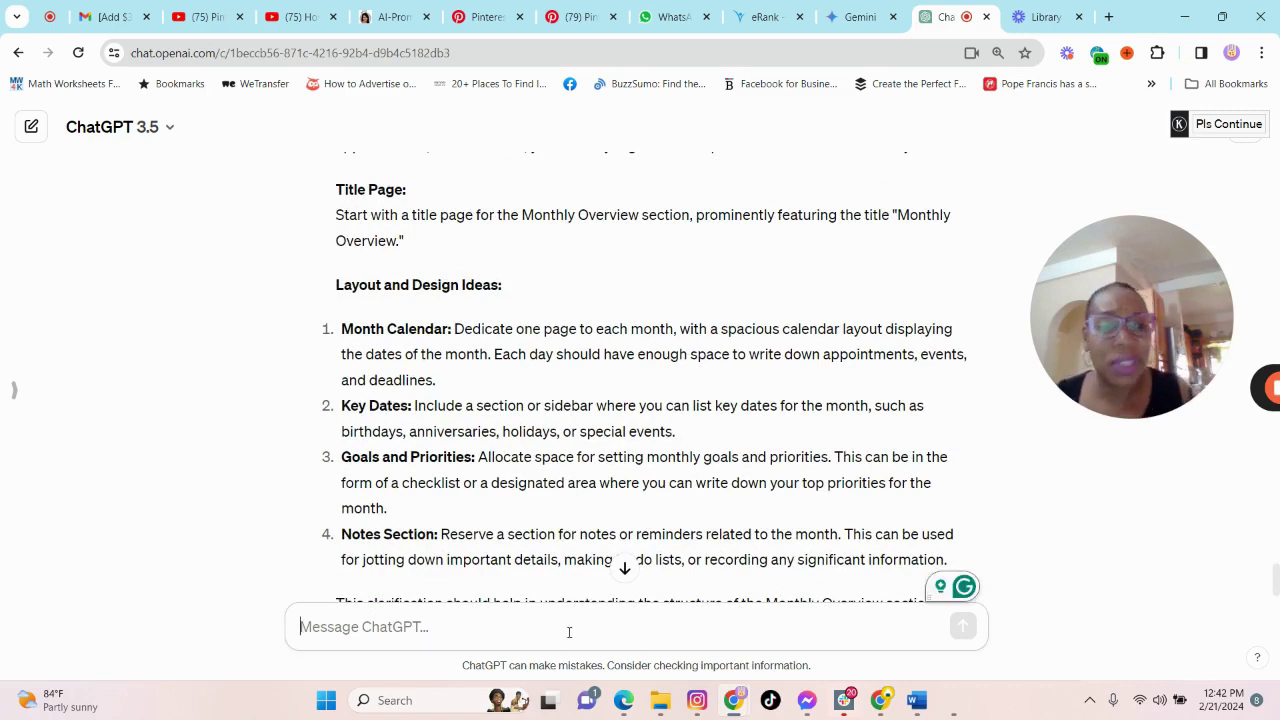
- Ask ChatGPT "what should I put on my cover page?" and check the title line in its sample cover layout
{"action": "type", "text": "what di"}
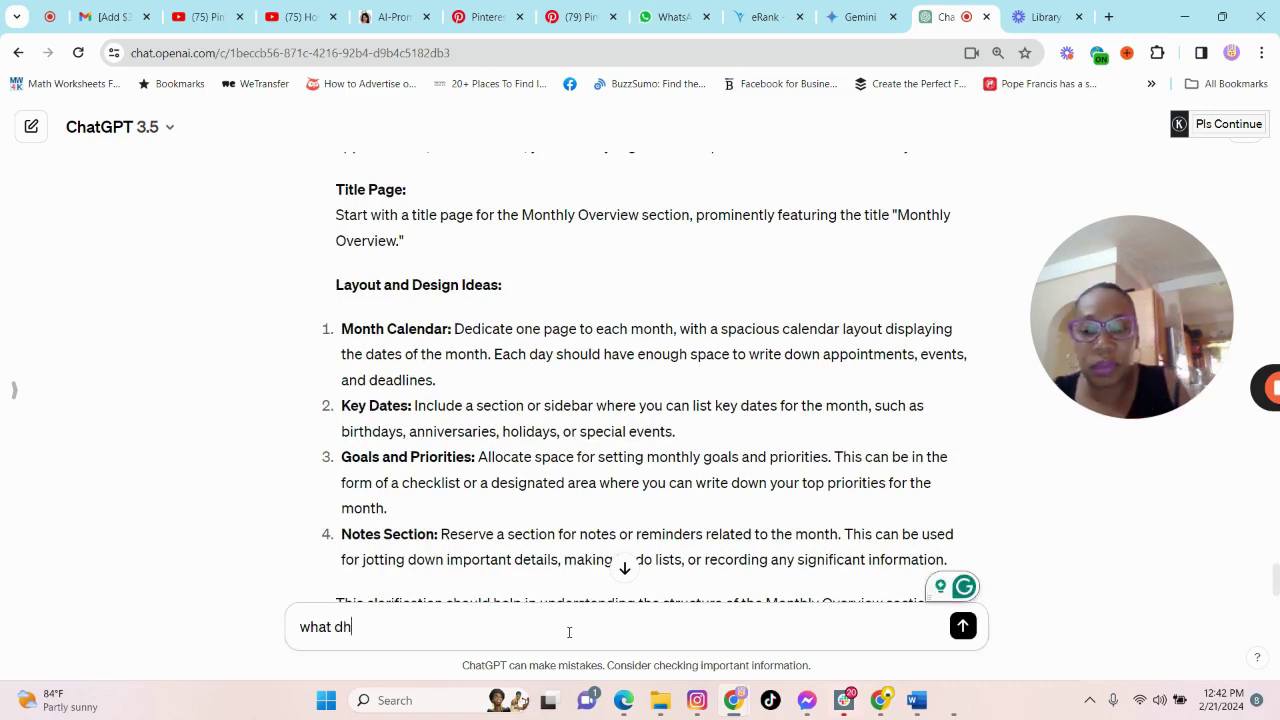
{"action": "key", "text": "BackSpace"}
{"action": "key", "text": "BackSpace"}
{"action": "type", "text": "should I put on"}
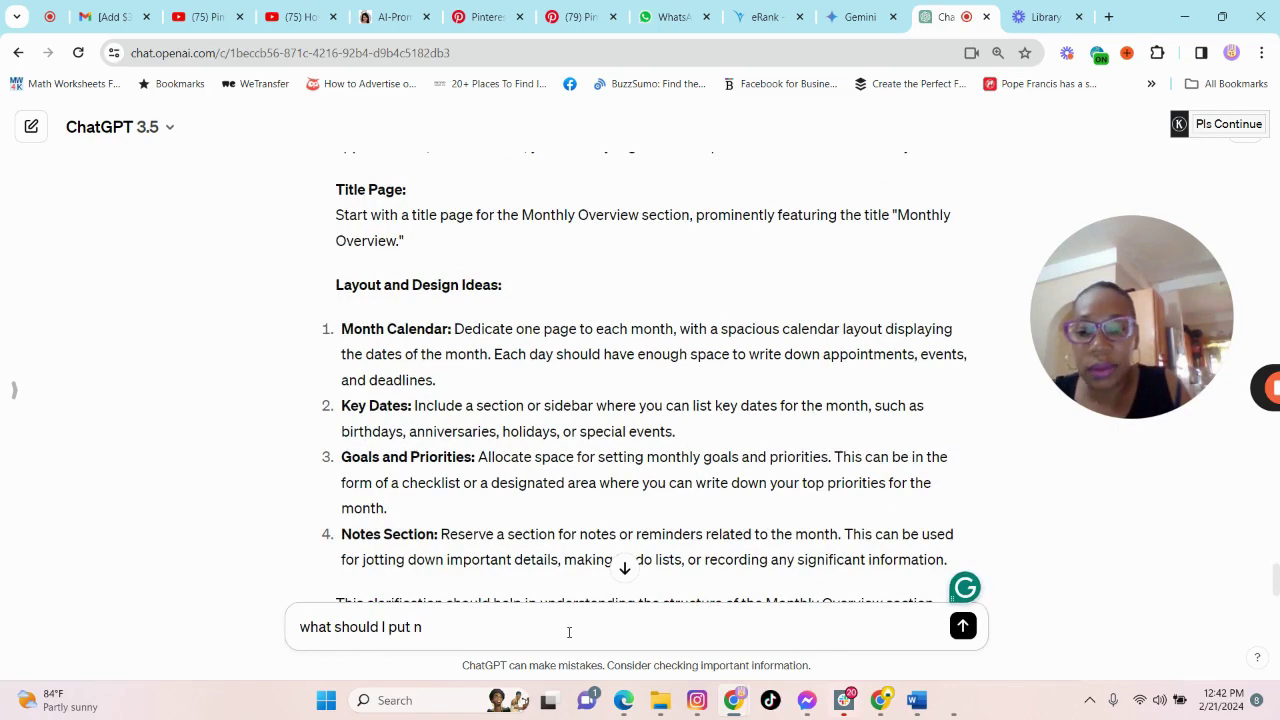
{"action": "type", "text": " my cover page?"}
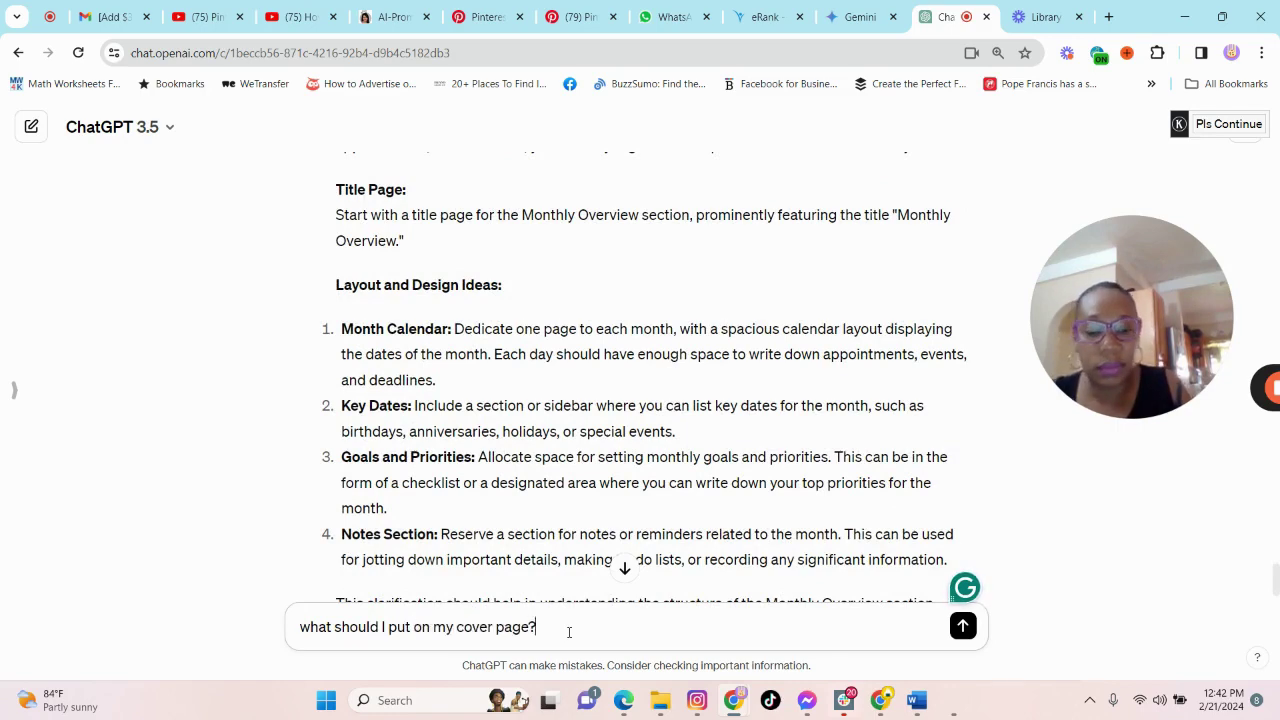
{"action": "key", "text": "Return"}
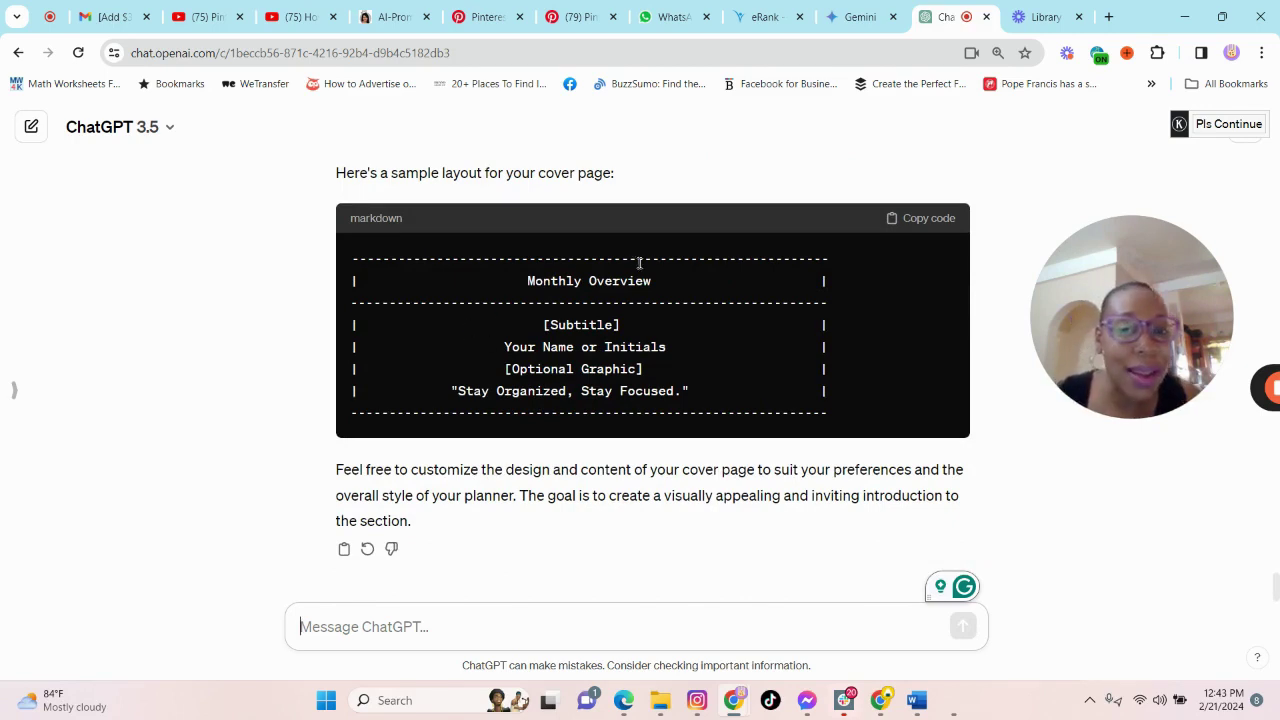
{"action": "left_click_drag", "start_coordinate": [525, 281], "coordinate": [534, 285]}
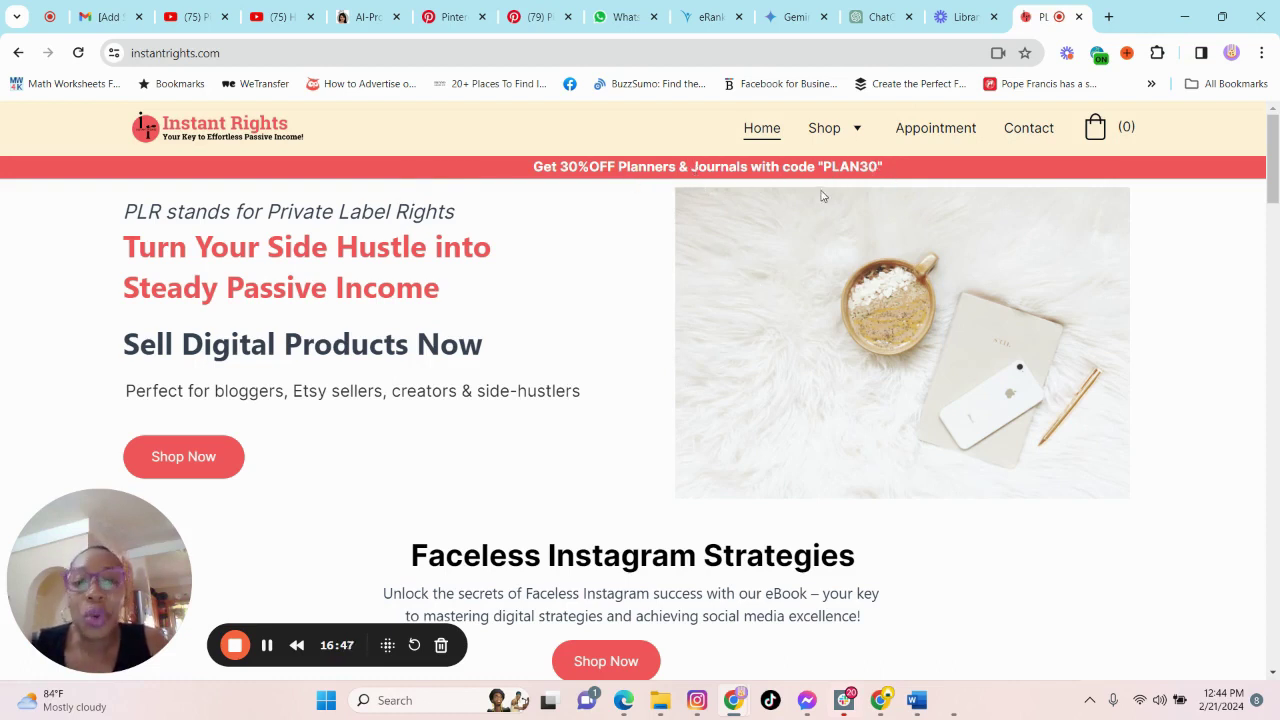
- On the Instant Rights website, open the PLR Planners shop category and browse the planners for sale
{"action": "scroll", "coordinate": [842, 350], "scroll_direction": "down", "scroll_amount": 1}
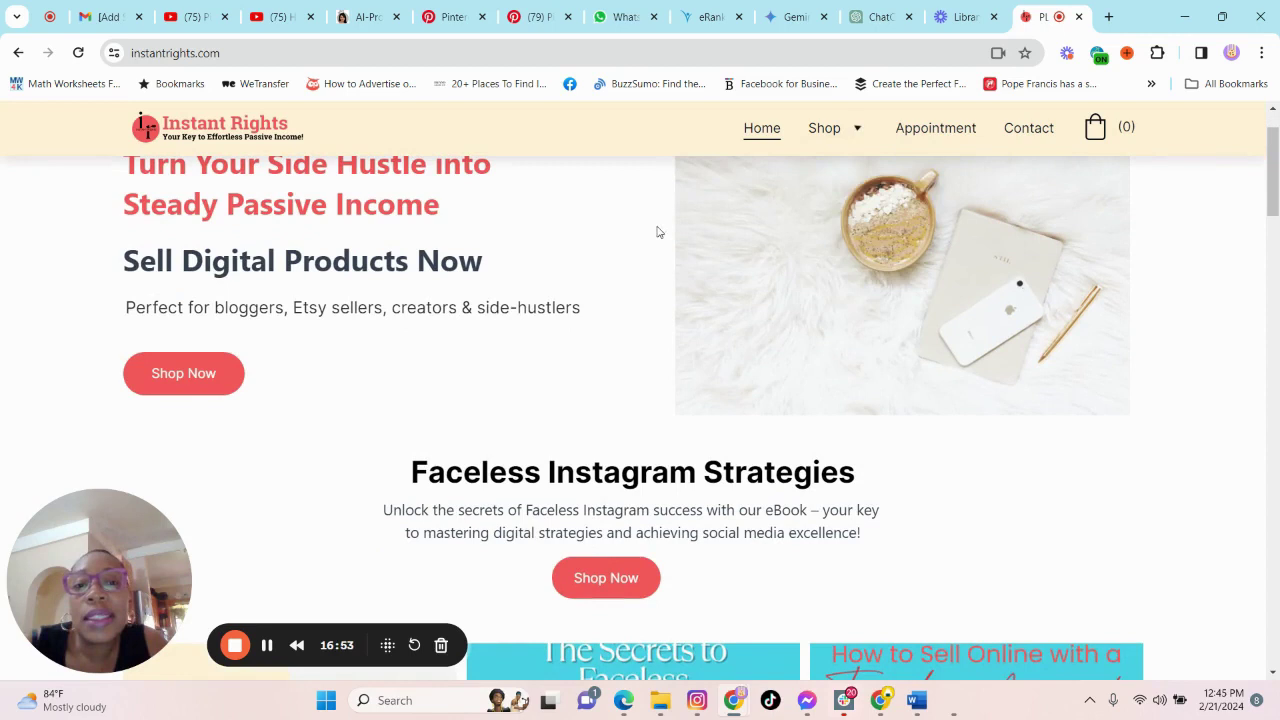
{"action": "scroll", "coordinate": [660, 239], "scroll_direction": "up", "scroll_amount": 1}
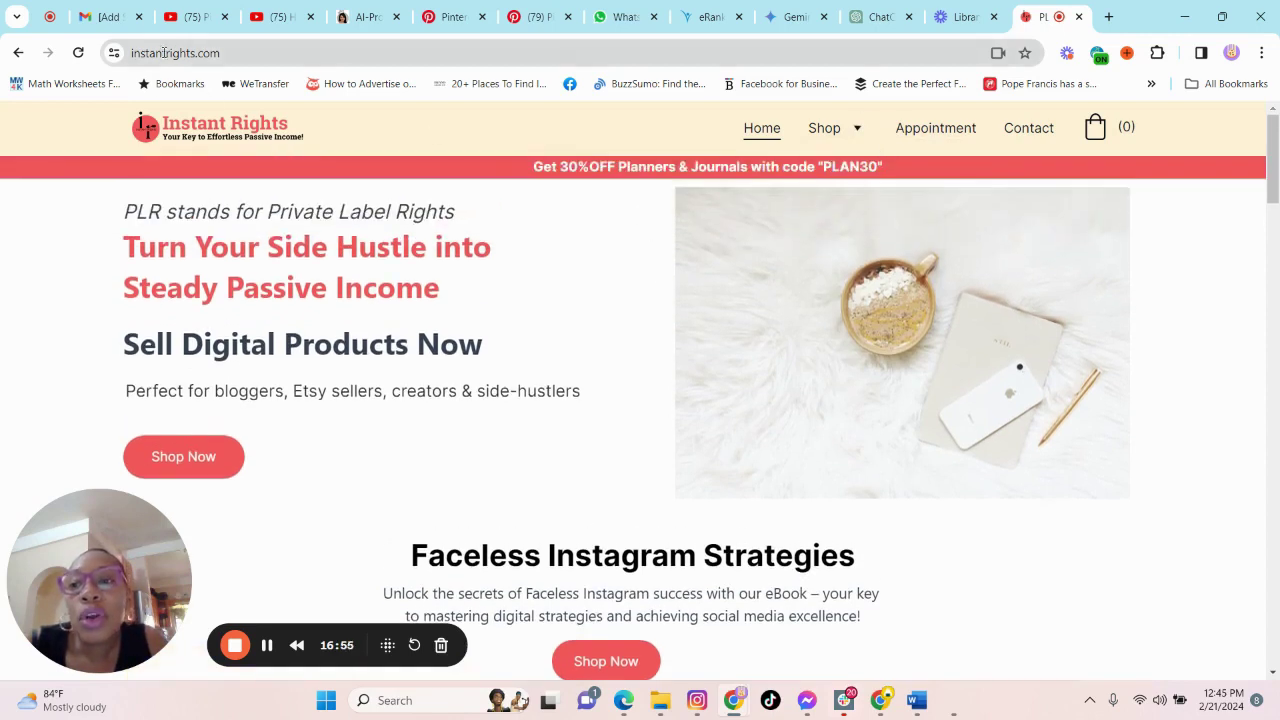
{"action": "mouse_move", "coordinate": [857, 131]}
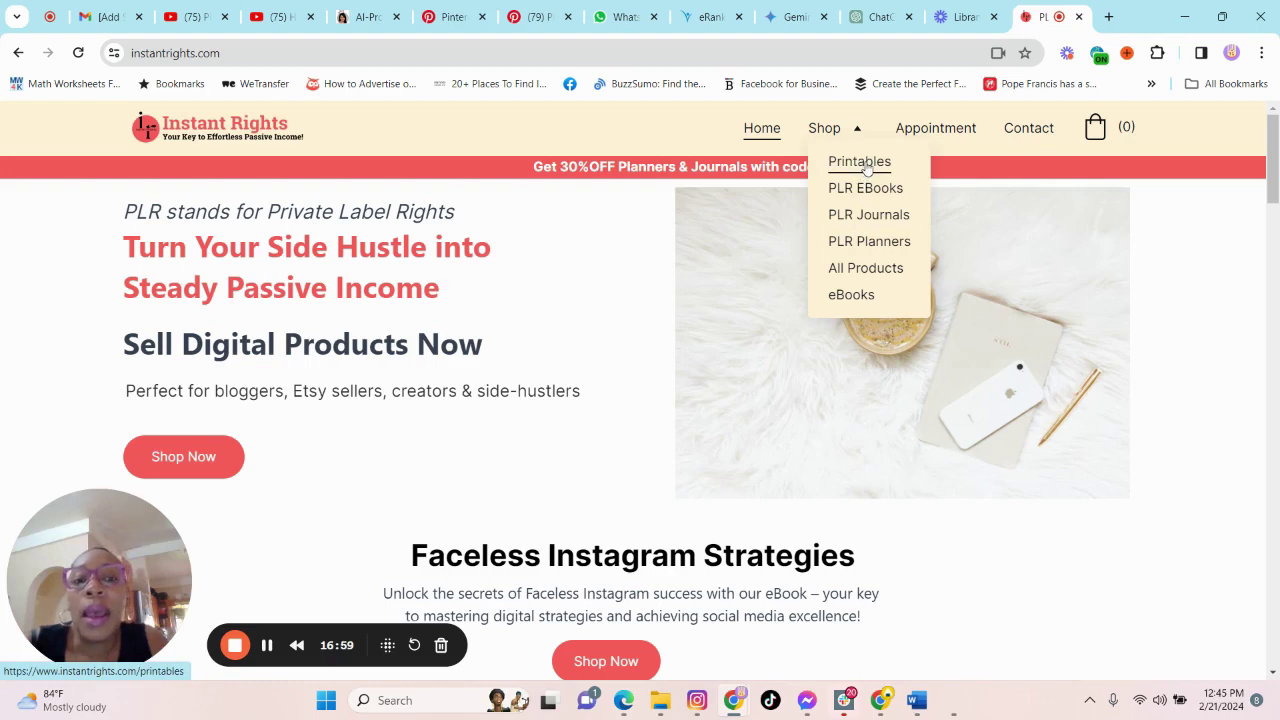
{"action": "left_click", "coordinate": [887, 244]}
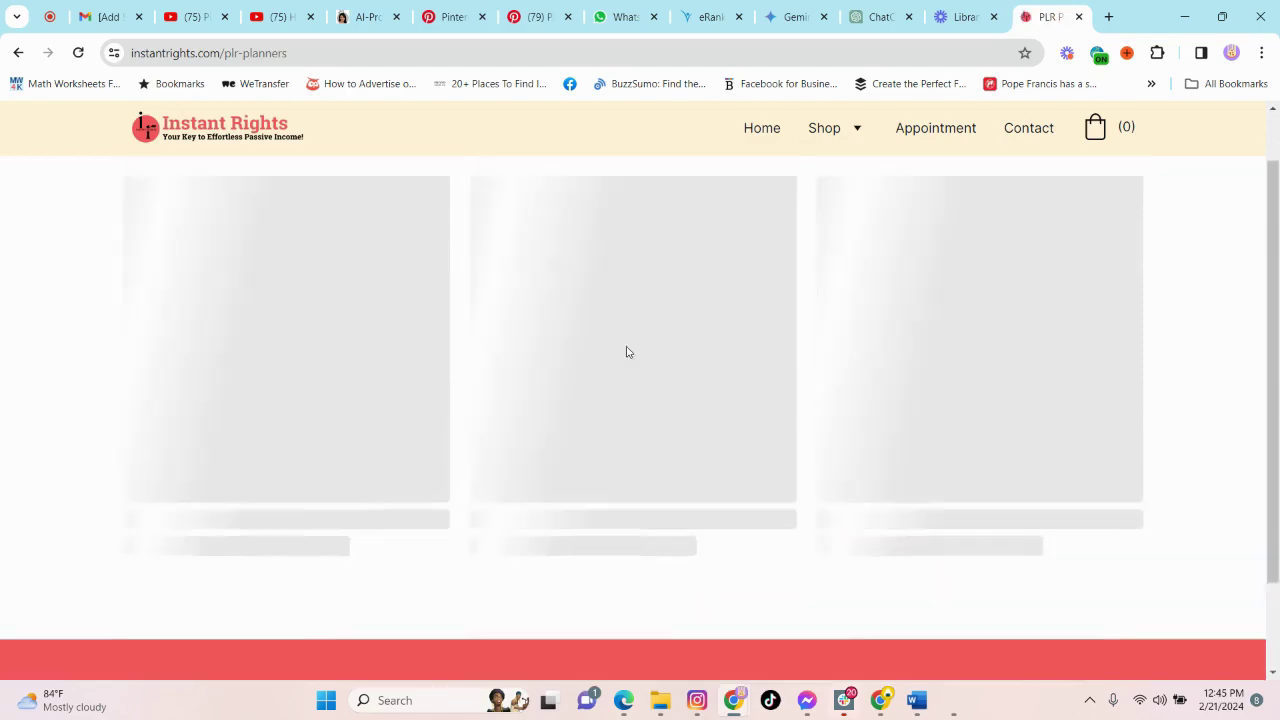
{"action": "scroll", "coordinate": [940, 366], "scroll_direction": "down", "scroll_amount": 5}
{"action": "scroll", "coordinate": [923, 366], "scroll_direction": "up", "scroll_amount": 2}
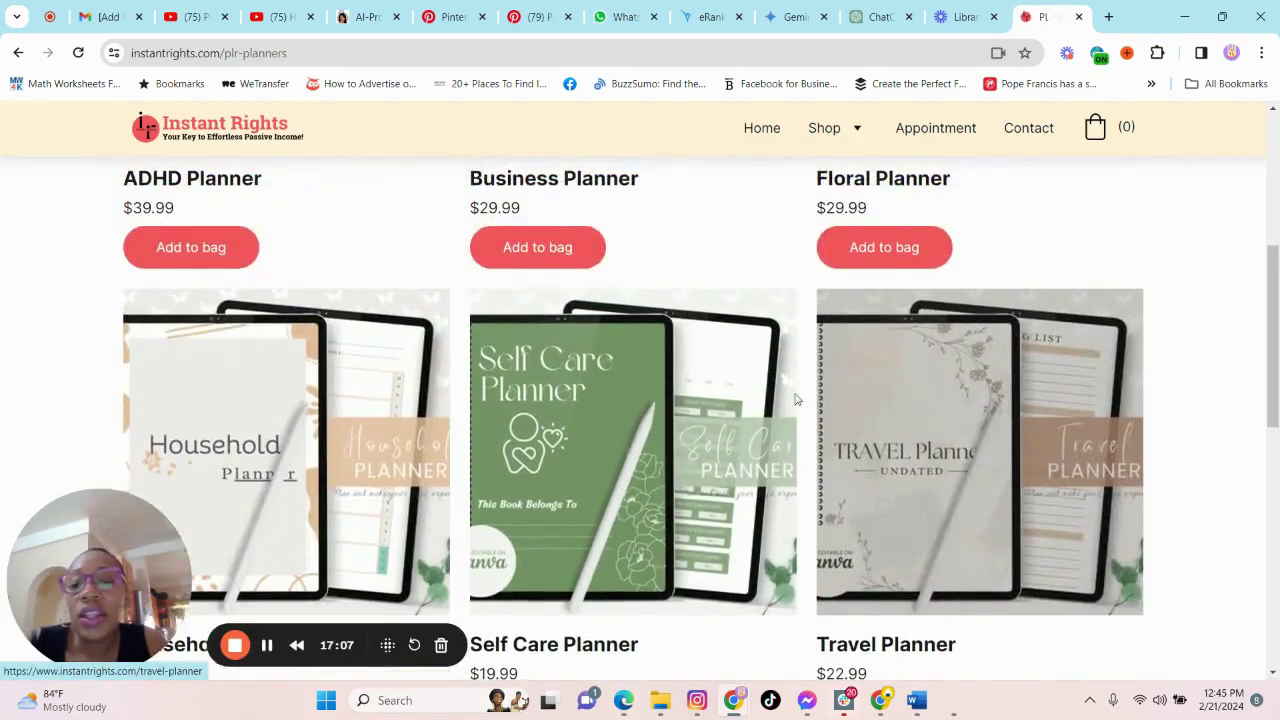
{"action": "scroll", "coordinate": [796, 400], "scroll_direction": "down", "scroll_amount": 3}
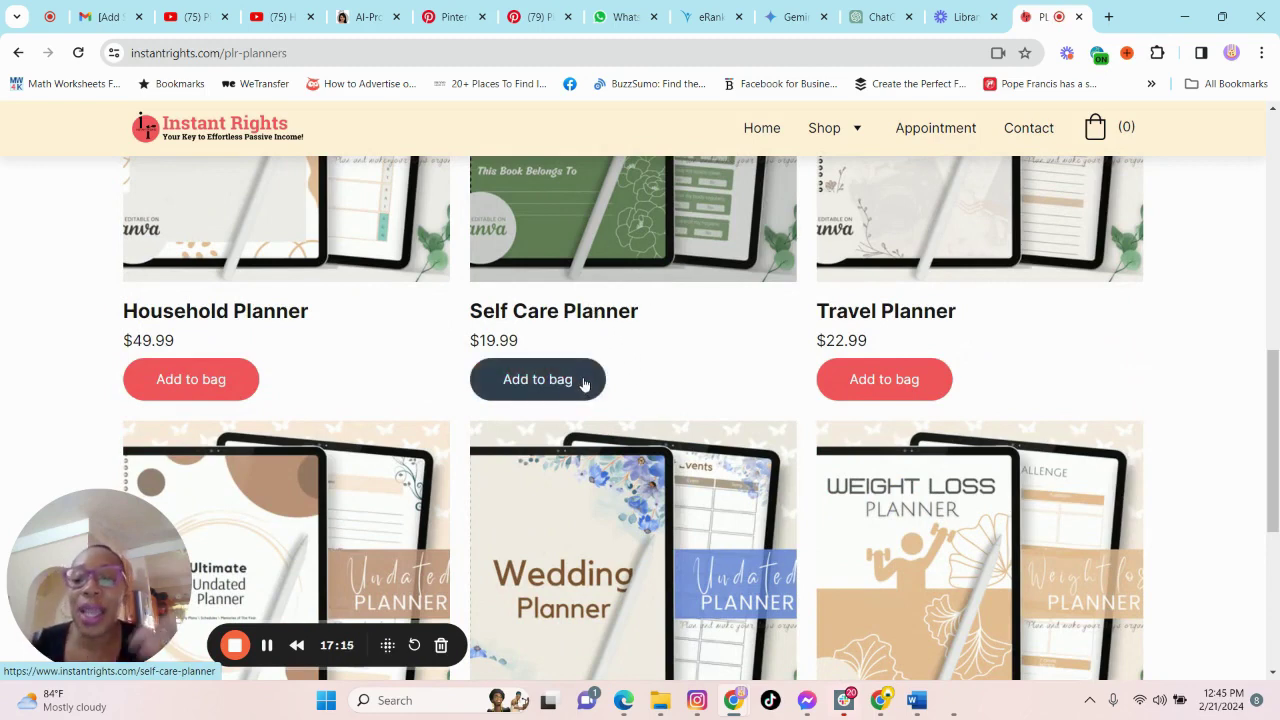
{"action": "scroll", "coordinate": [585, 384], "scroll_direction": "up", "scroll_amount": 2}
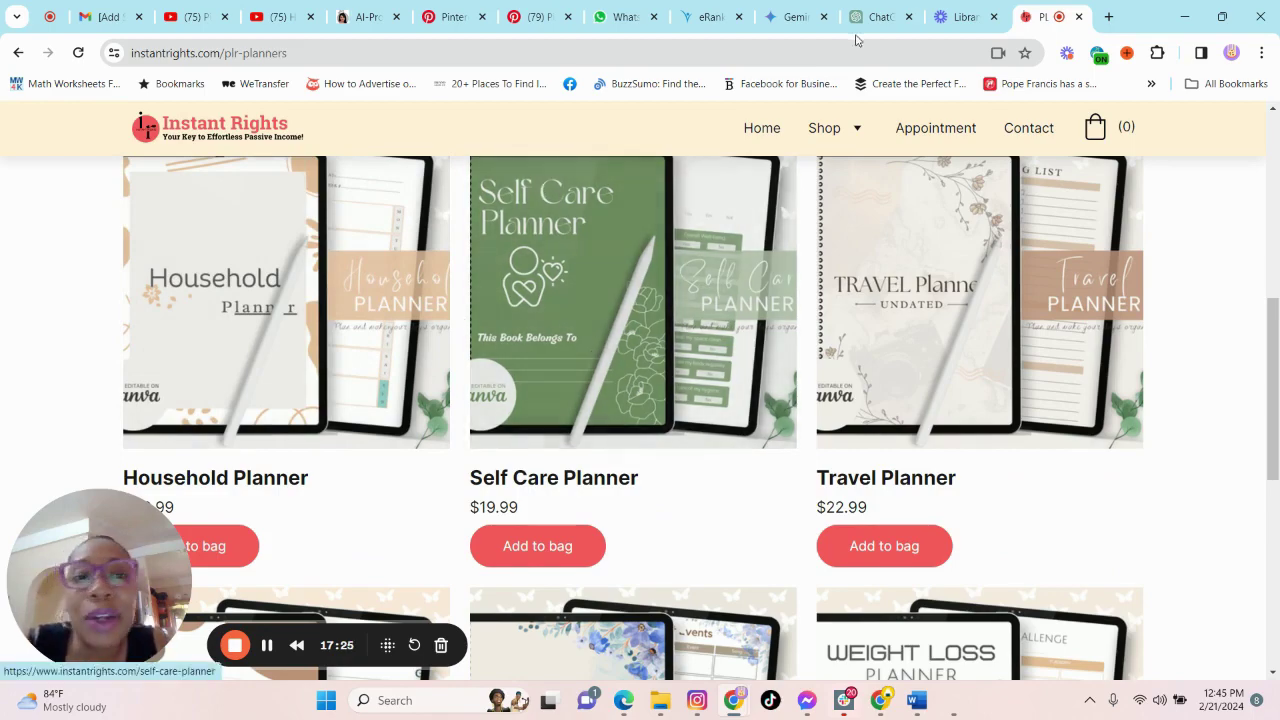
- Return to the Instant Rights home page, skim its featured products, and open the eBooks shop category
{"action": "scroll", "coordinate": [894, 229], "scroll_direction": "up", "scroll_amount": 5}
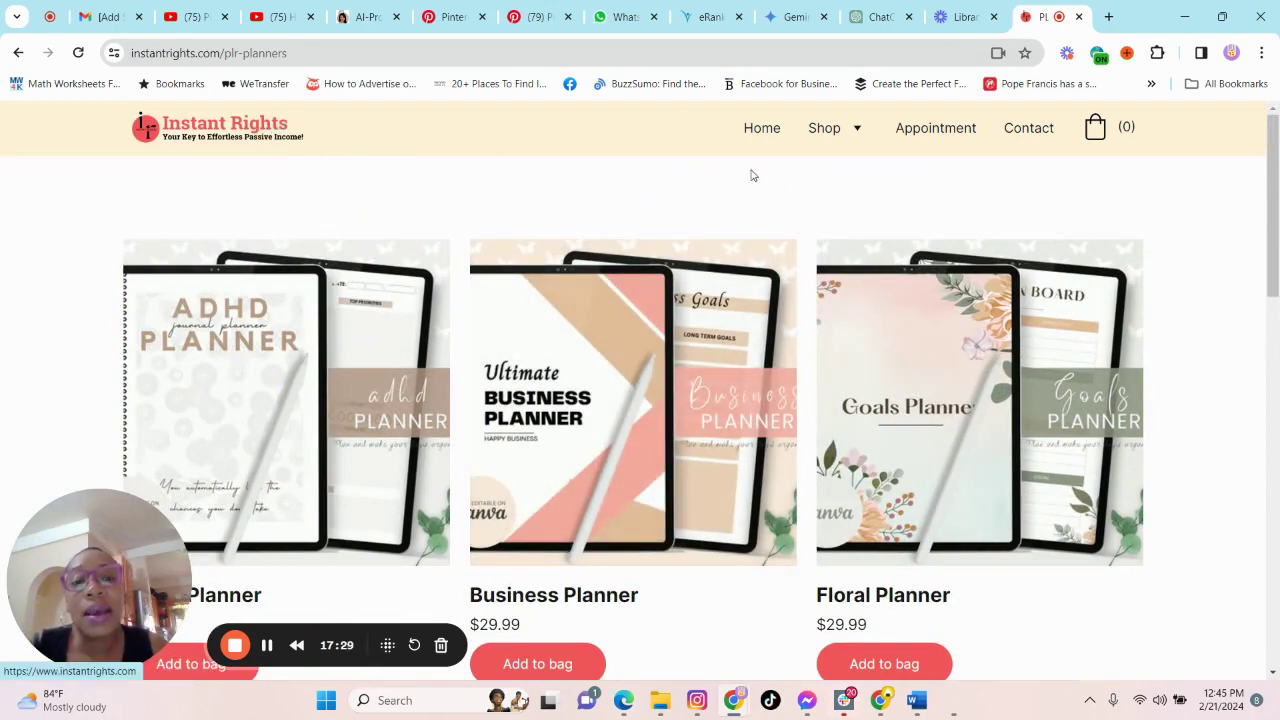
{"action": "left_click", "coordinate": [215, 125]}
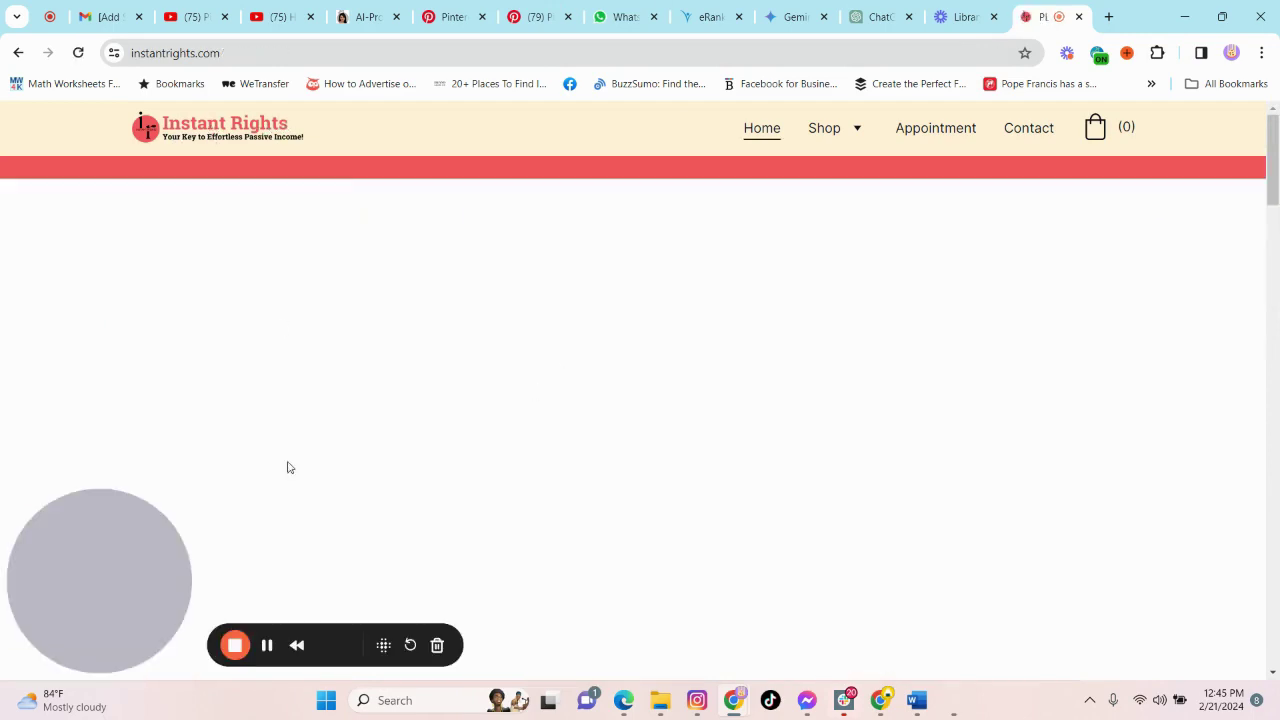
{"action": "scroll", "coordinate": [700, 460], "scroll_direction": "down", "scroll_amount": 7}
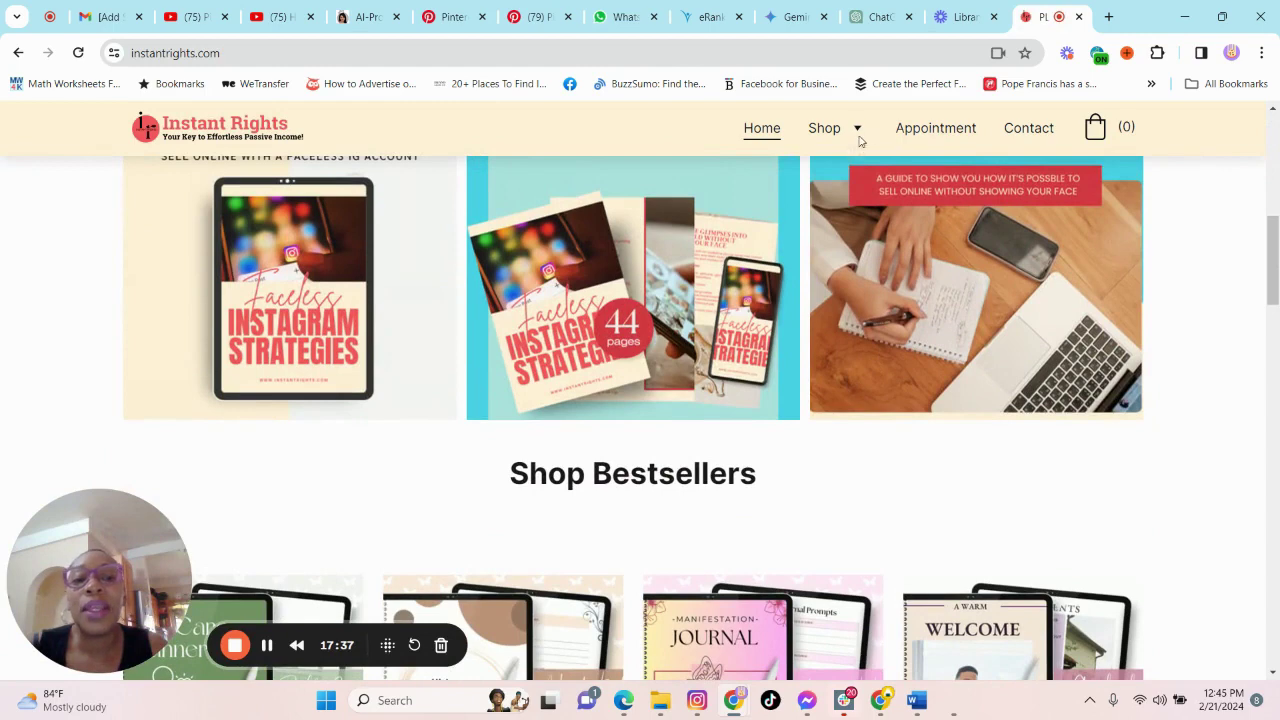
{"action": "mouse_move", "coordinate": [856, 137]}
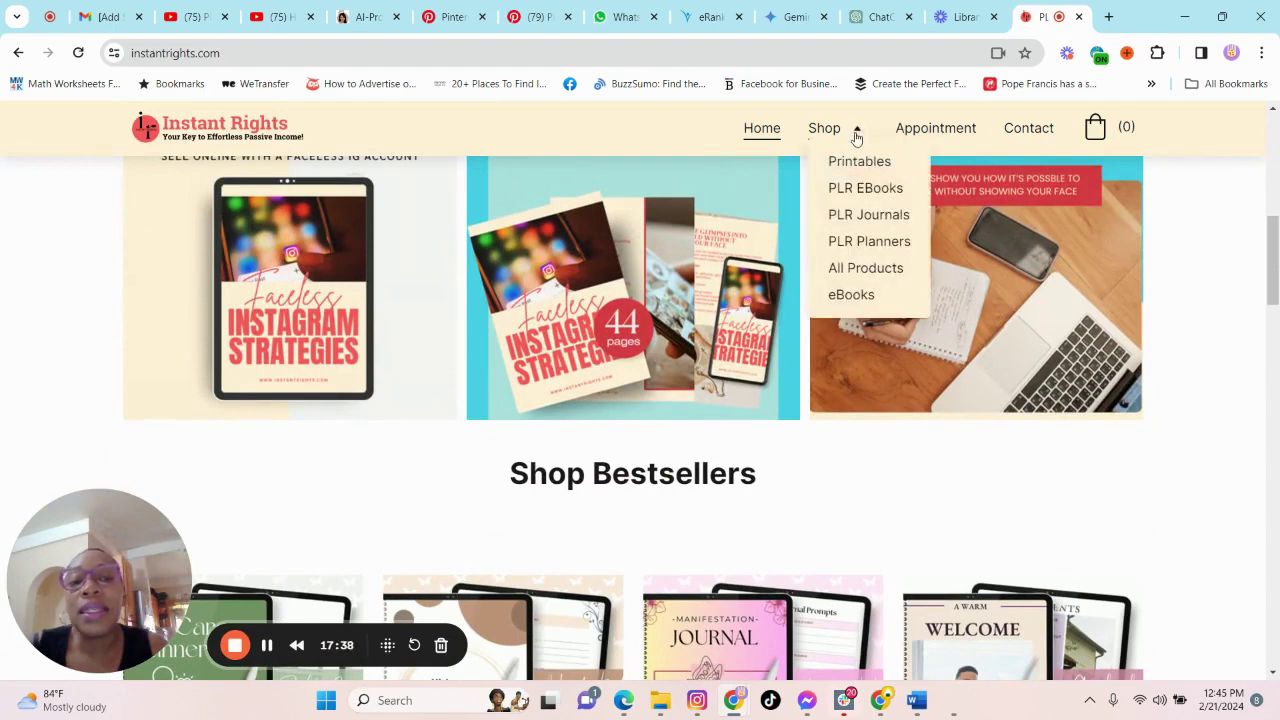
{"action": "left_click", "coordinate": [857, 296]}
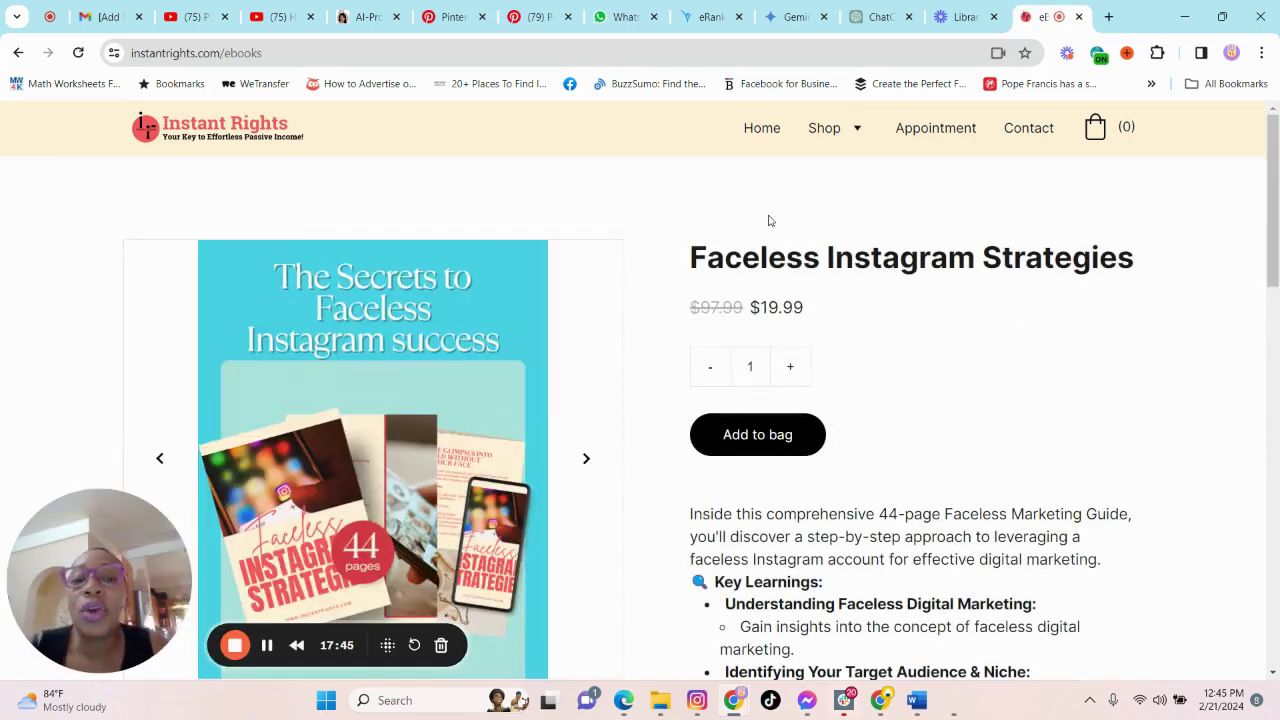
- Read through the Faceless Instagram Strategies eBook page, including its images, price and key learnings list
{"action": "scroll", "coordinate": [937, 250], "scroll_direction": "down", "scroll_amount": 3}
{"action": "scroll", "coordinate": [830, 250], "scroll_direction": "up", "scroll_amount": 3}
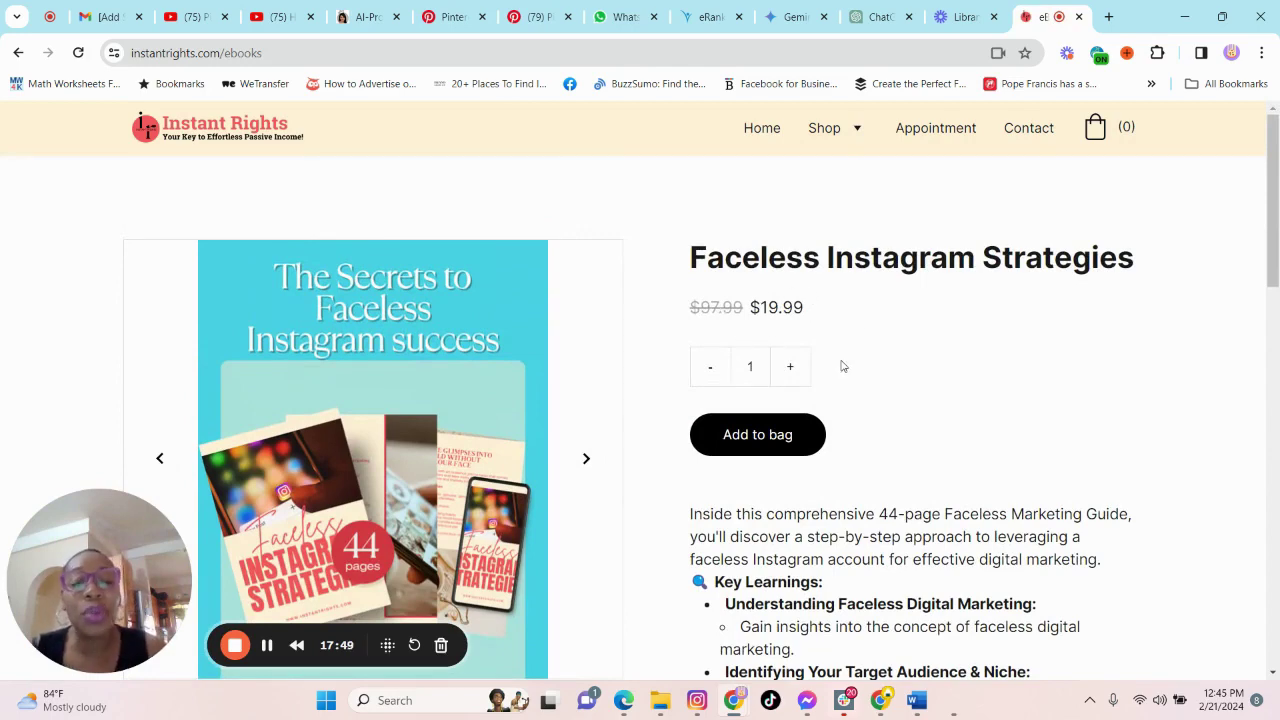
{"action": "scroll", "coordinate": [823, 420], "scroll_direction": "down", "scroll_amount": 4}
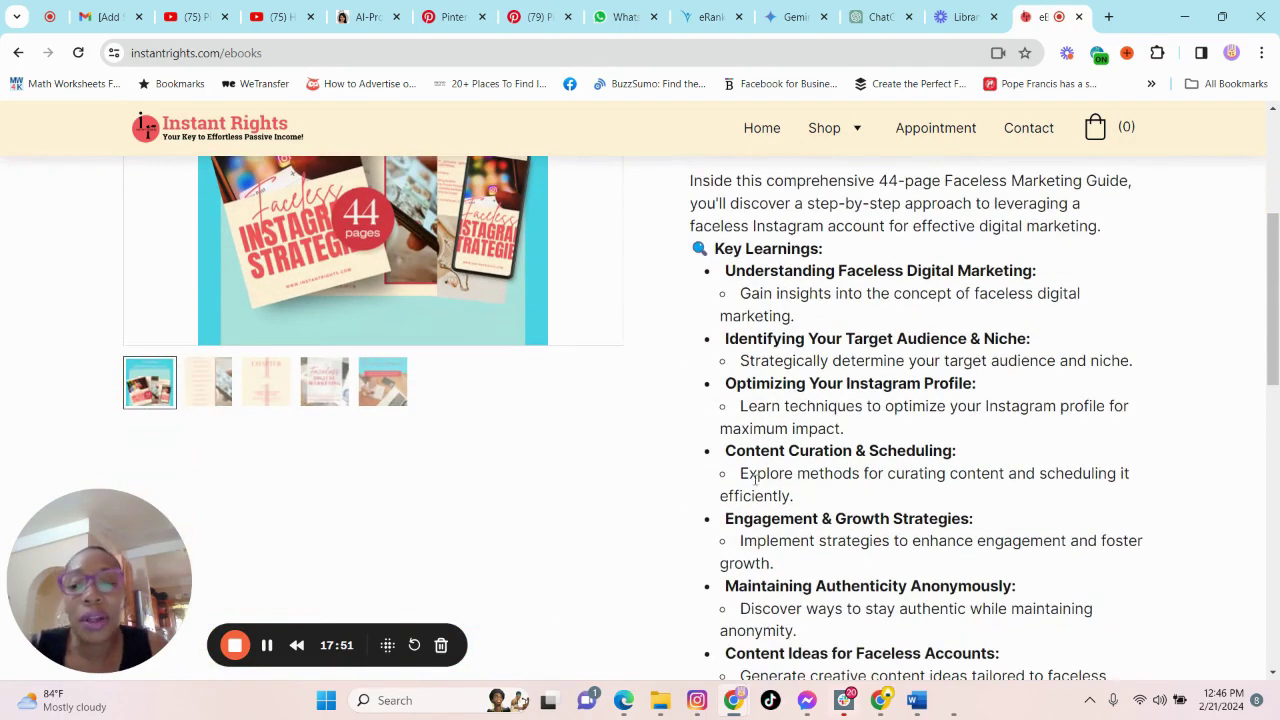
{"action": "scroll", "coordinate": [788, 438], "scroll_direction": "up", "scroll_amount": 2}
{"action": "scroll", "coordinate": [788, 438], "scroll_direction": "up", "scroll_amount": 1}
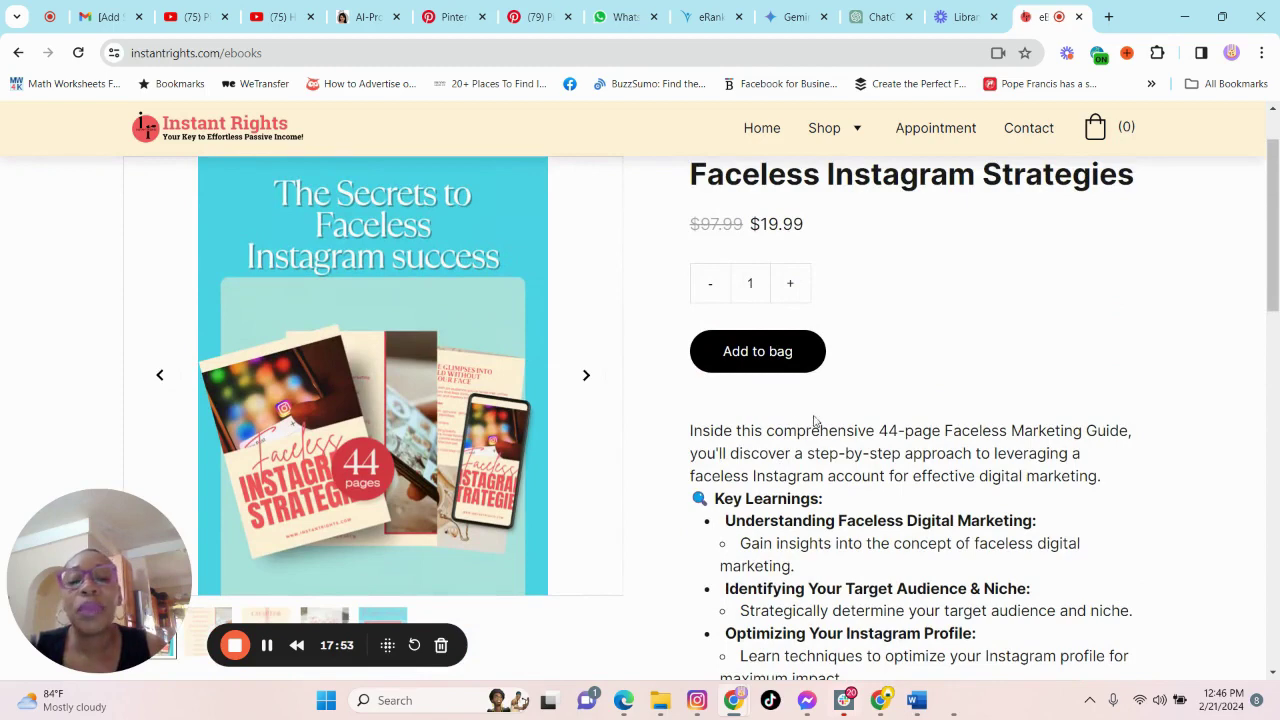
{"action": "scroll", "coordinate": [813, 450], "scroll_direction": "down", "scroll_amount": 2}
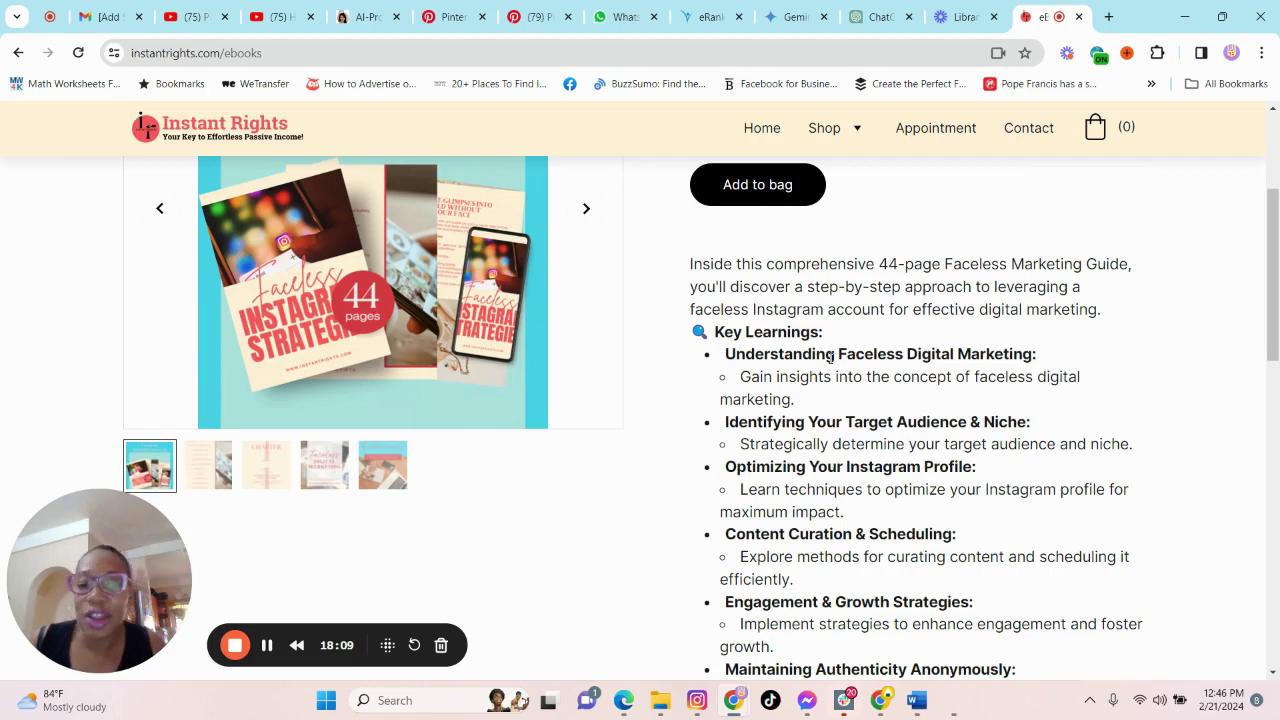
{"action": "scroll", "coordinate": [560, 374], "scroll_direction": "down", "scroll_amount": 1}
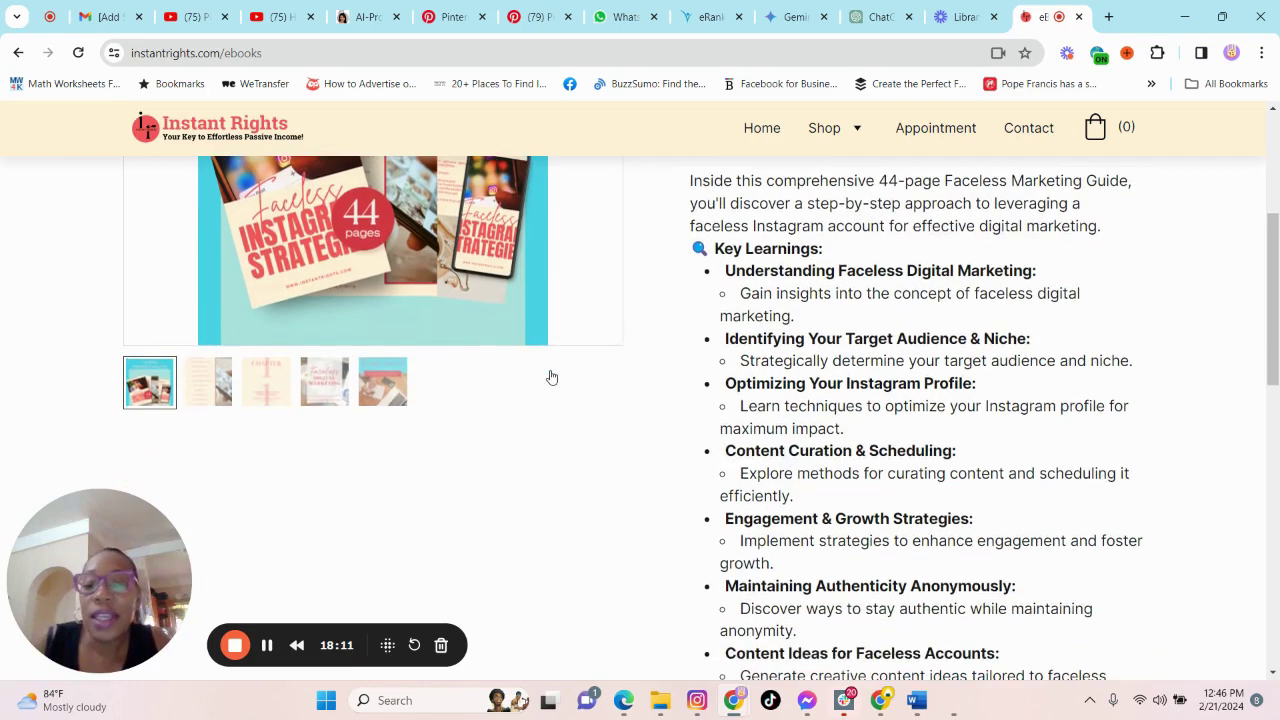
{"action": "scroll", "coordinate": [650, 430], "scroll_direction": "up", "scroll_amount": 3}
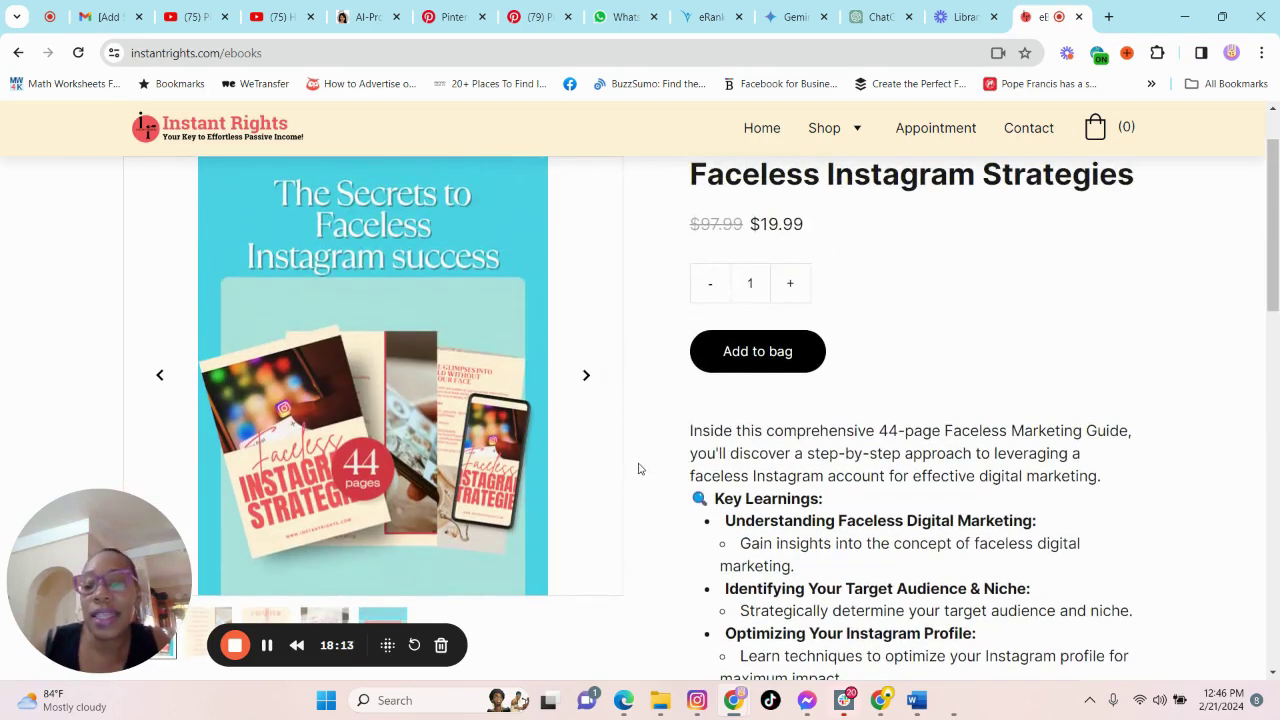
{"action": "scroll", "coordinate": [945, 446], "scroll_direction": "down", "scroll_amount": 3}
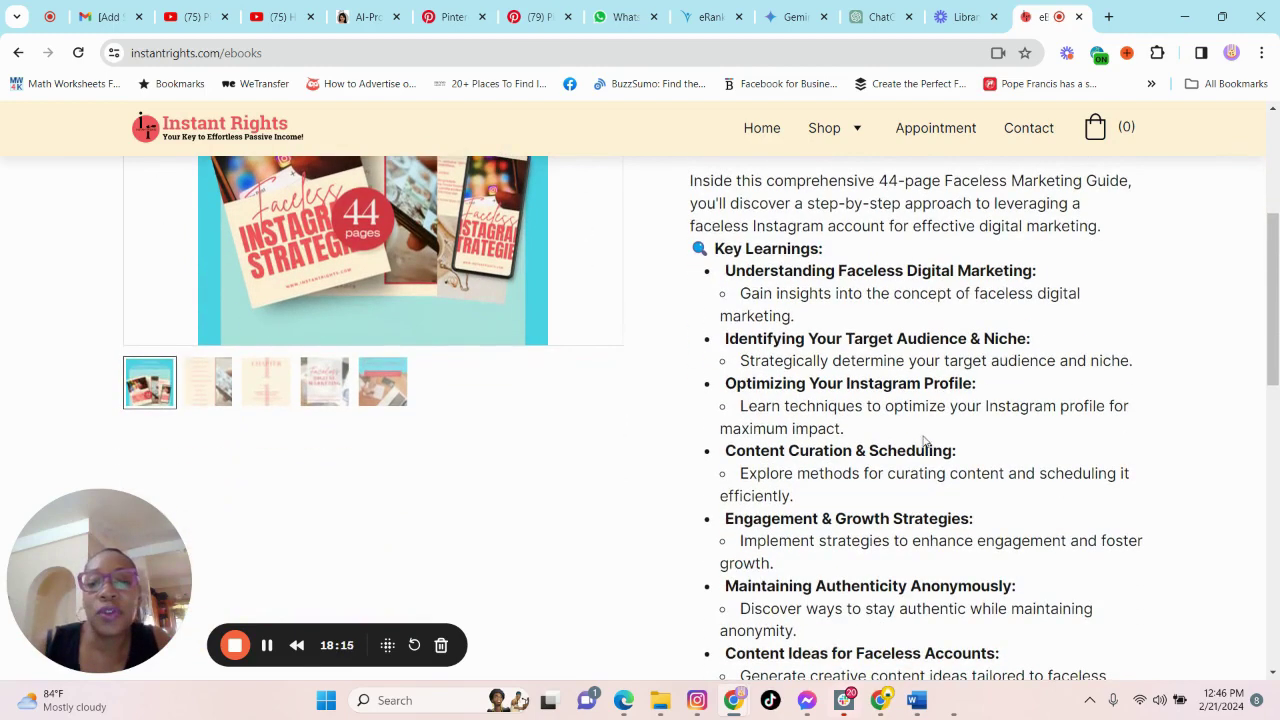
{"action": "scroll", "coordinate": [890, 430], "scroll_direction": "up", "scroll_amount": 3}
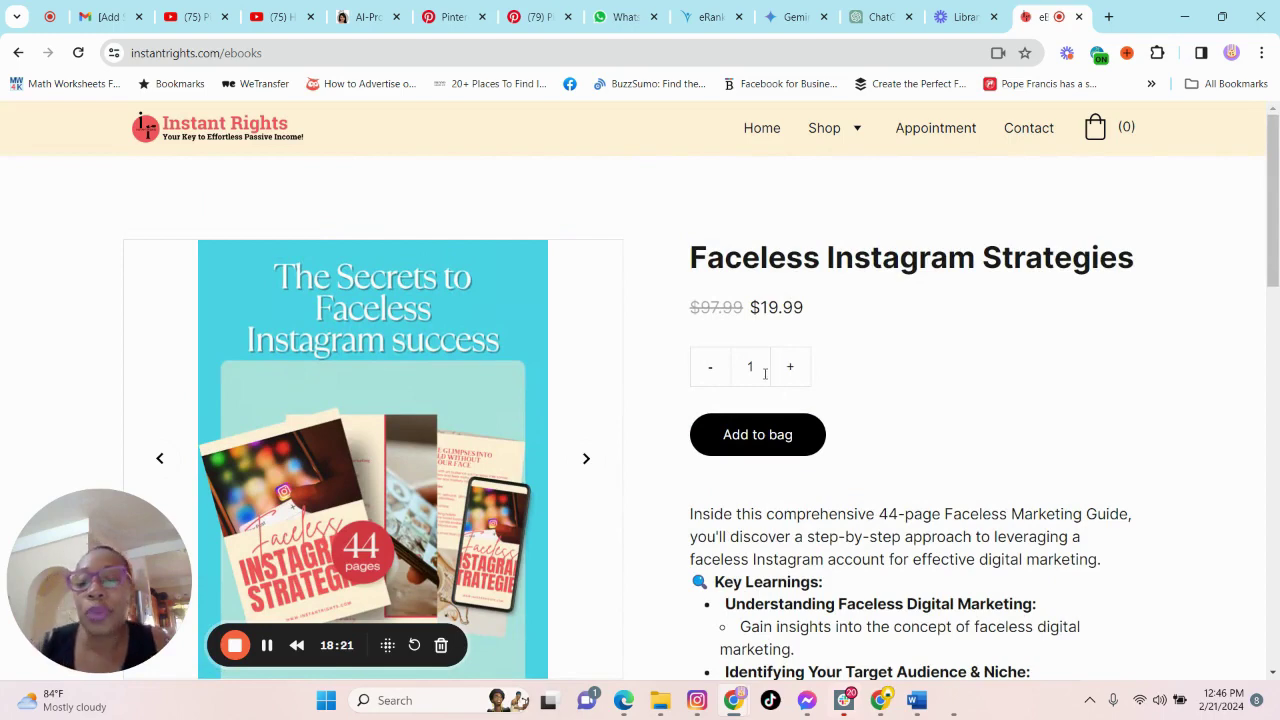
{"action": "scroll", "coordinate": [766, 376], "scroll_direction": "down", "scroll_amount": 1}
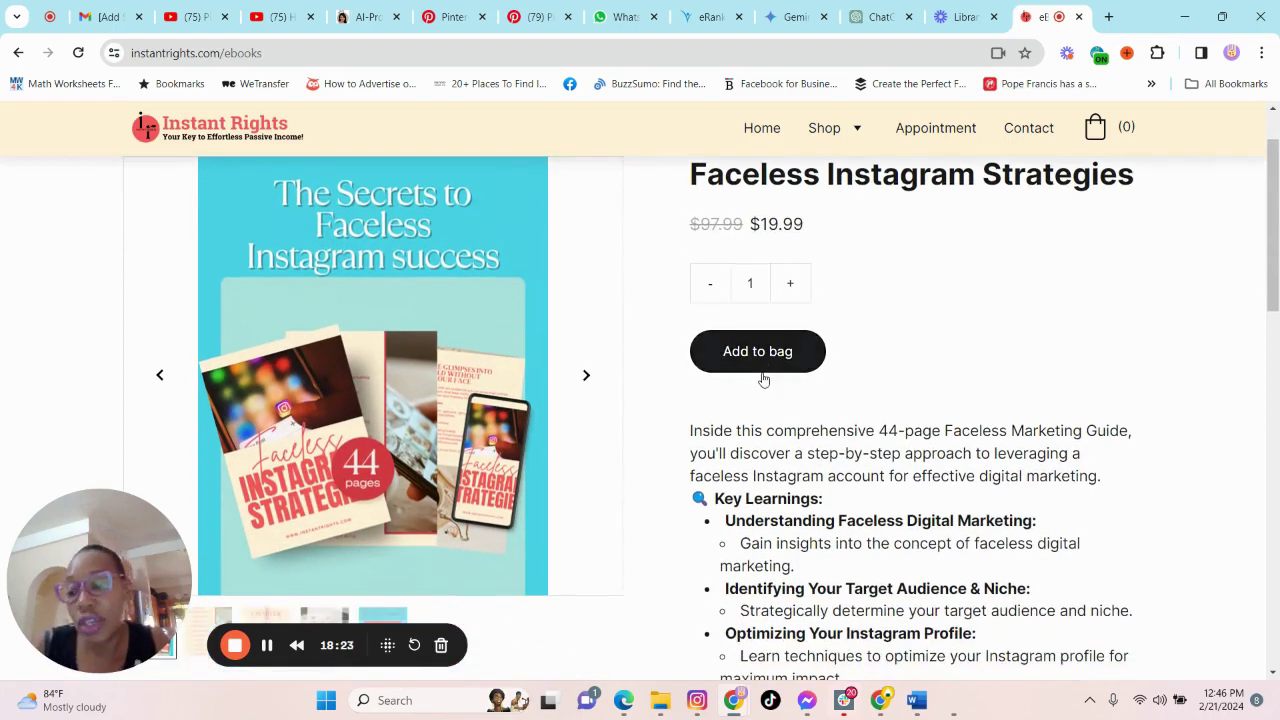
{"action": "scroll", "coordinate": [765, 376], "scroll_direction": "down", "scroll_amount": 3}
{"action": "scroll", "coordinate": [762, 370], "scroll_direction": "down", "scroll_amount": 1}
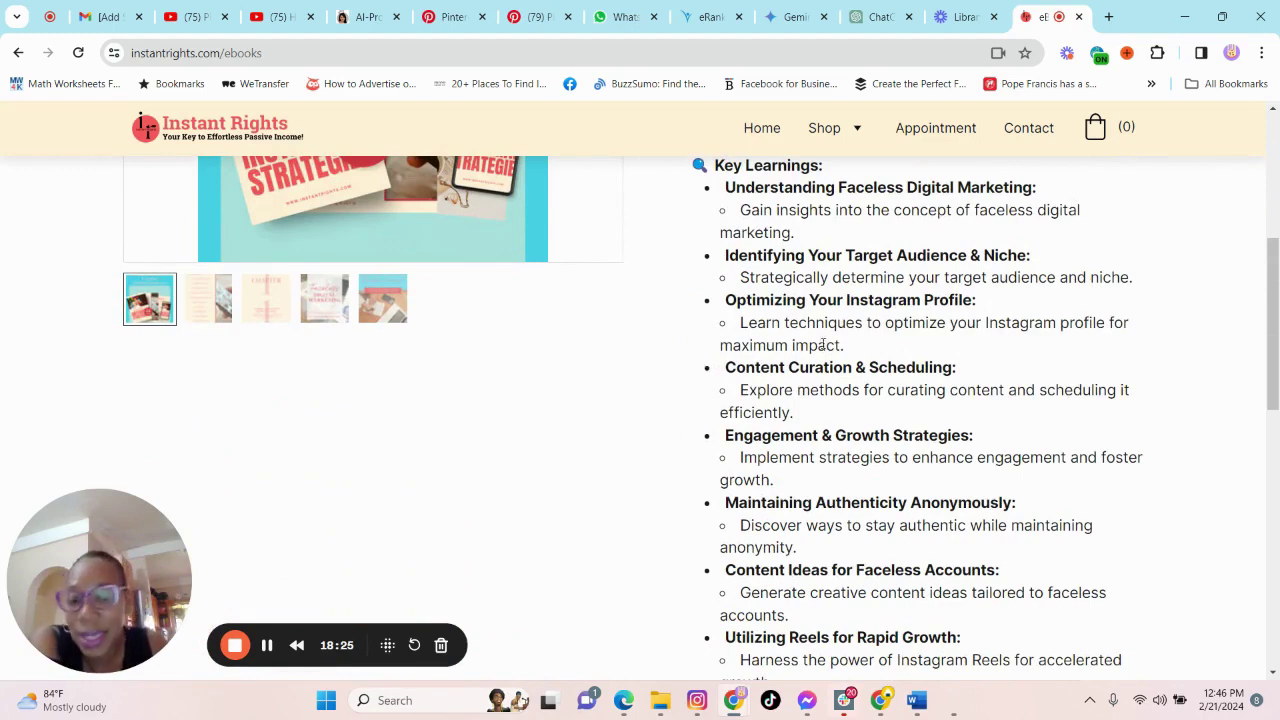
{"action": "scroll", "coordinate": [660, 440], "scroll_direction": "up", "scroll_amount": 3}
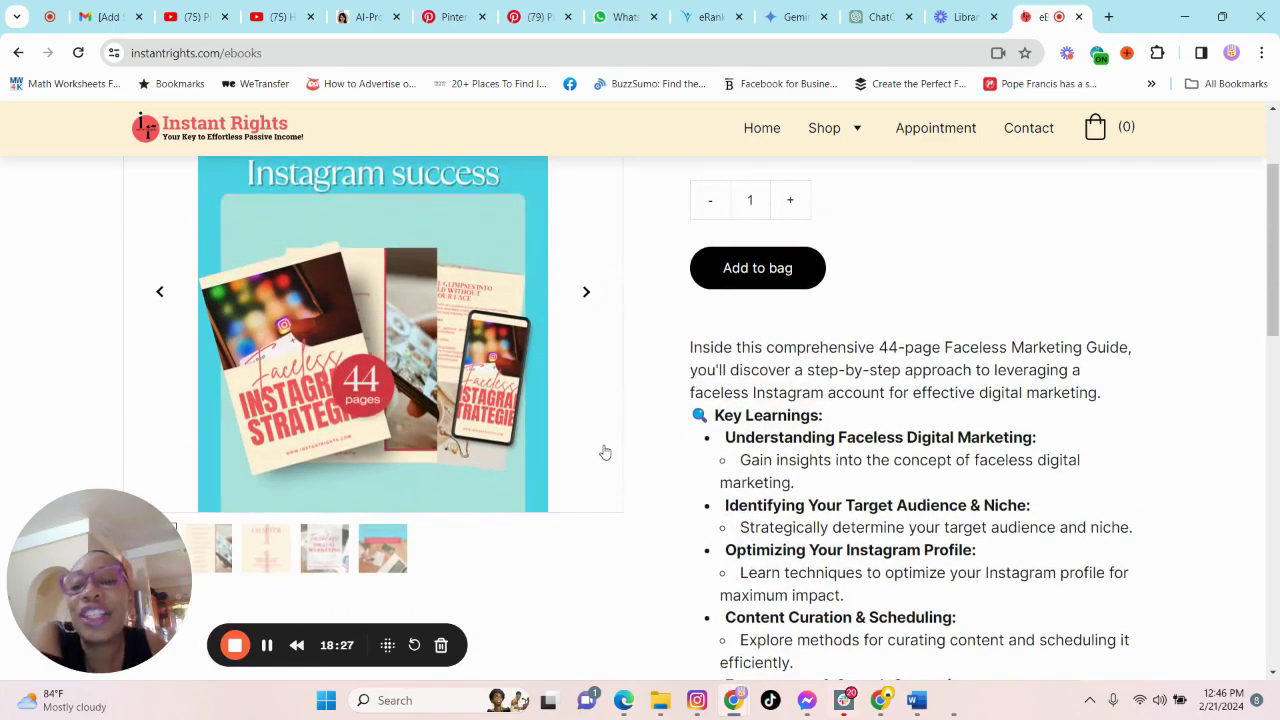
{"action": "scroll", "coordinate": [603, 449], "scroll_direction": "down", "scroll_amount": 1}
{"action": "scroll", "coordinate": [172, 189], "scroll_direction": "up", "scroll_amount": 3}
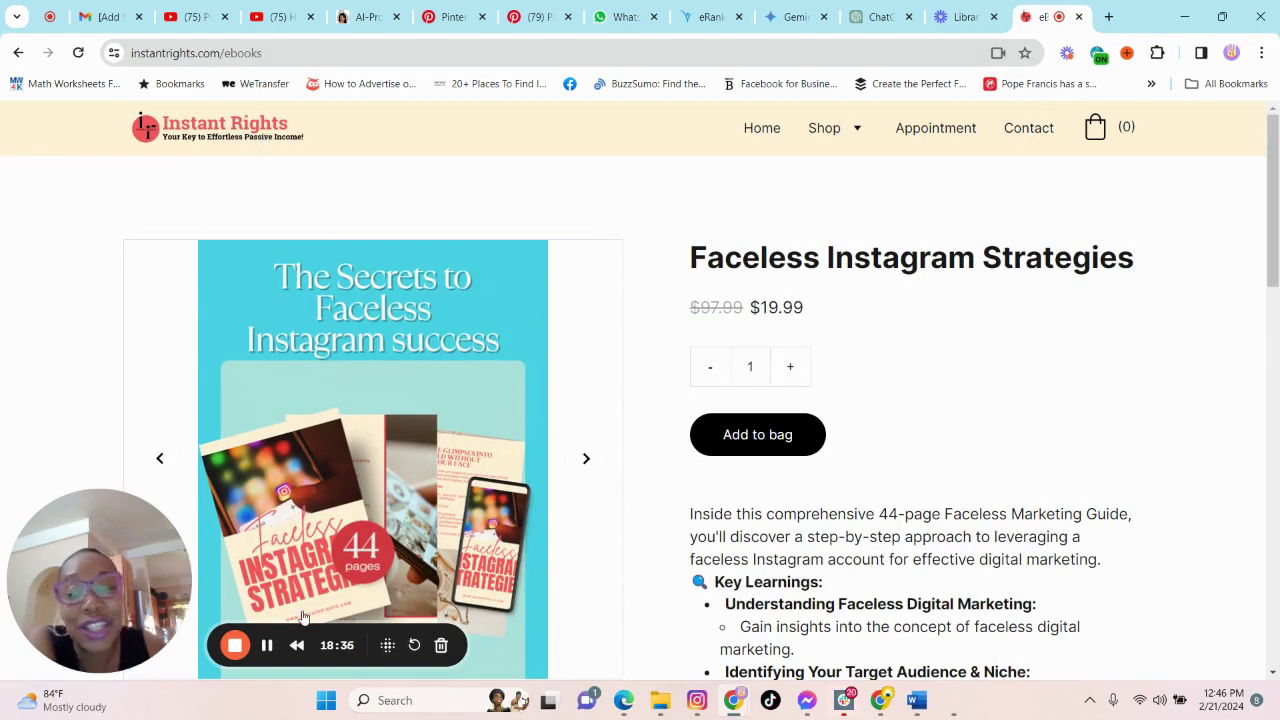
{"action": "left_click", "coordinate": [267, 660]}
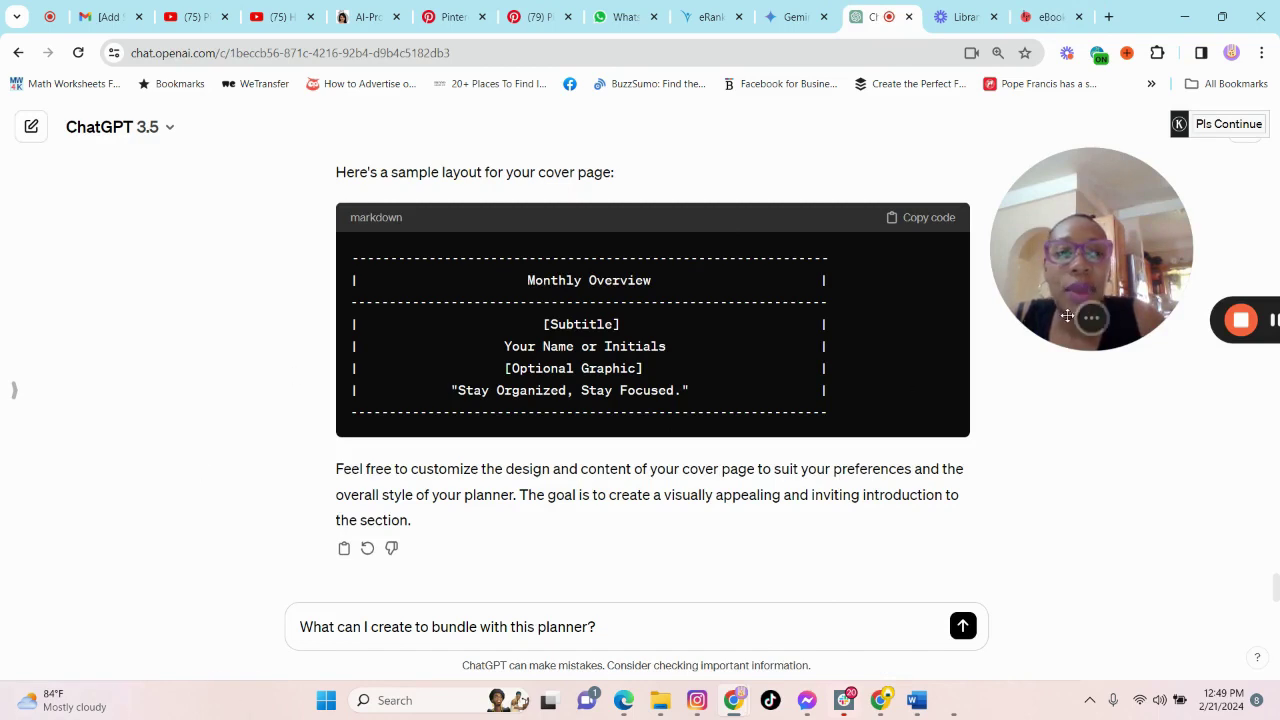
- In the ChatGPT conversation, look back over the cover page answer and ask "What can I create to bundle with this planner?"
{"action": "mouse_move", "coordinate": [1058, 322]}
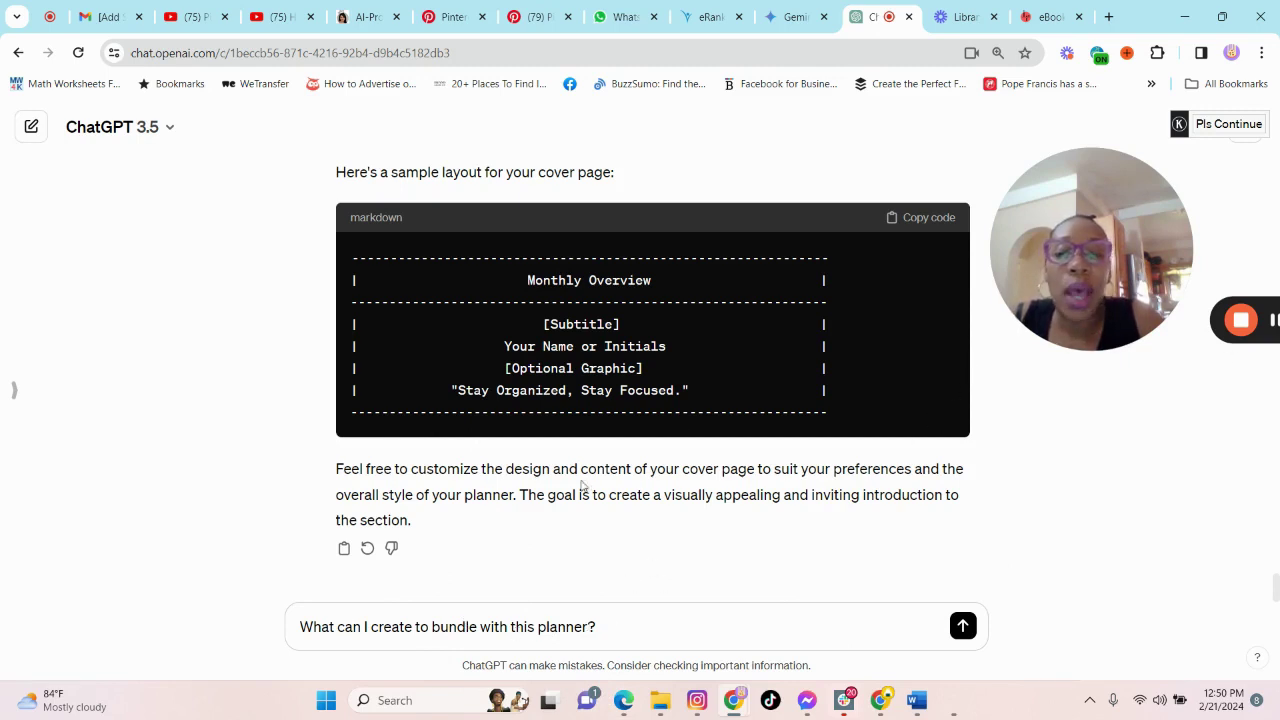
{"action": "scroll", "coordinate": [583, 491], "scroll_direction": "up", "scroll_amount": 4}
{"action": "scroll", "coordinate": [543, 486], "scroll_direction": "up", "scroll_amount": 3}
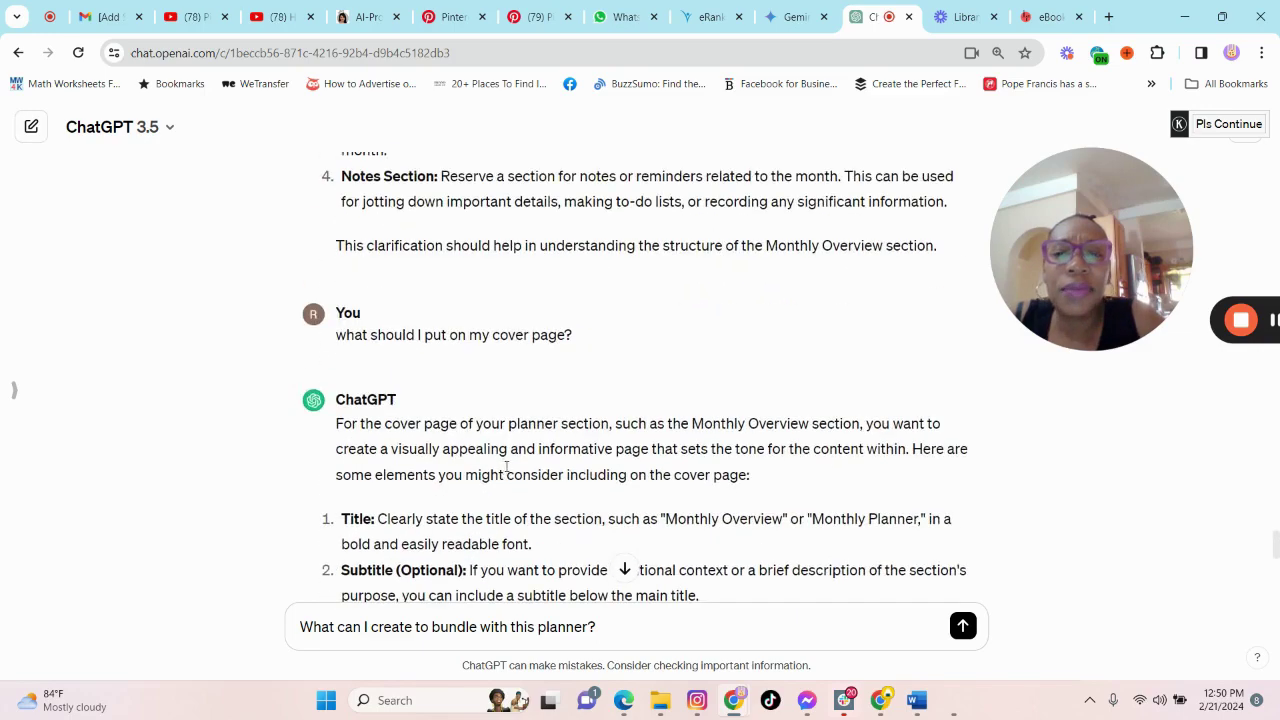
{"action": "scroll", "coordinate": [553, 420], "scroll_direction": "up", "scroll_amount": 1}
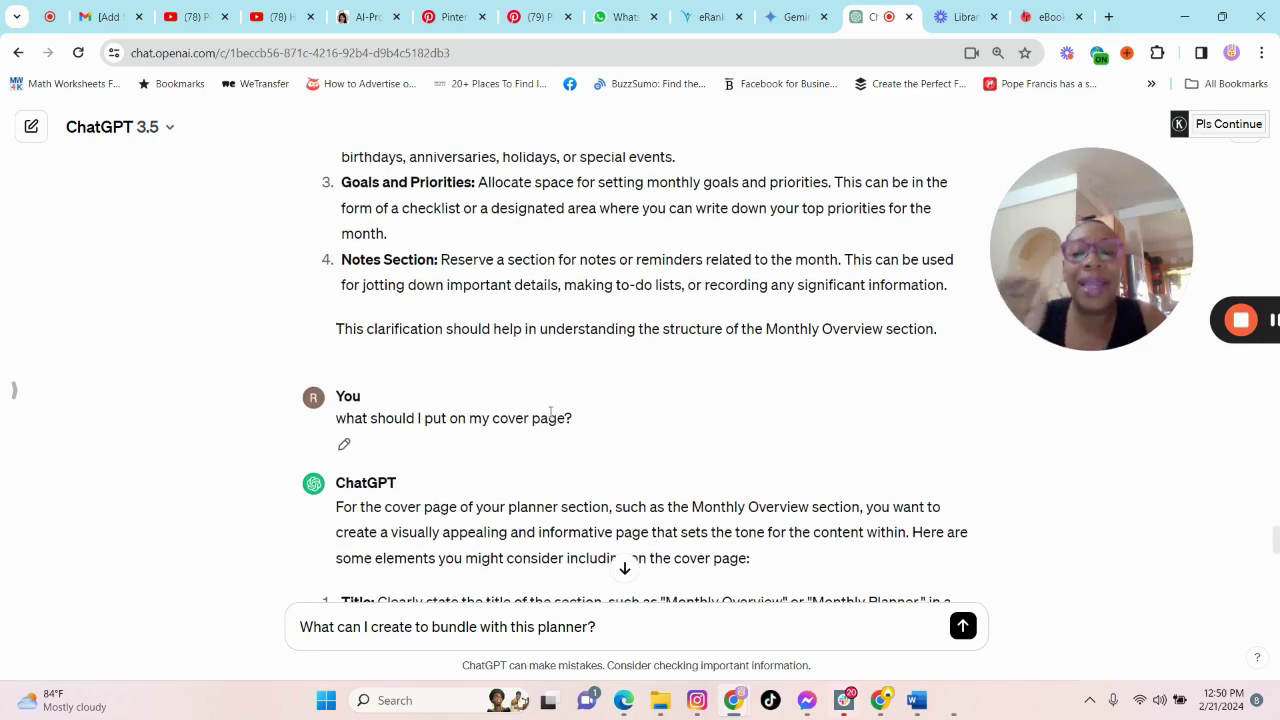
{"action": "scroll", "coordinate": [565, 440], "scroll_direction": "down", "scroll_amount": 8}
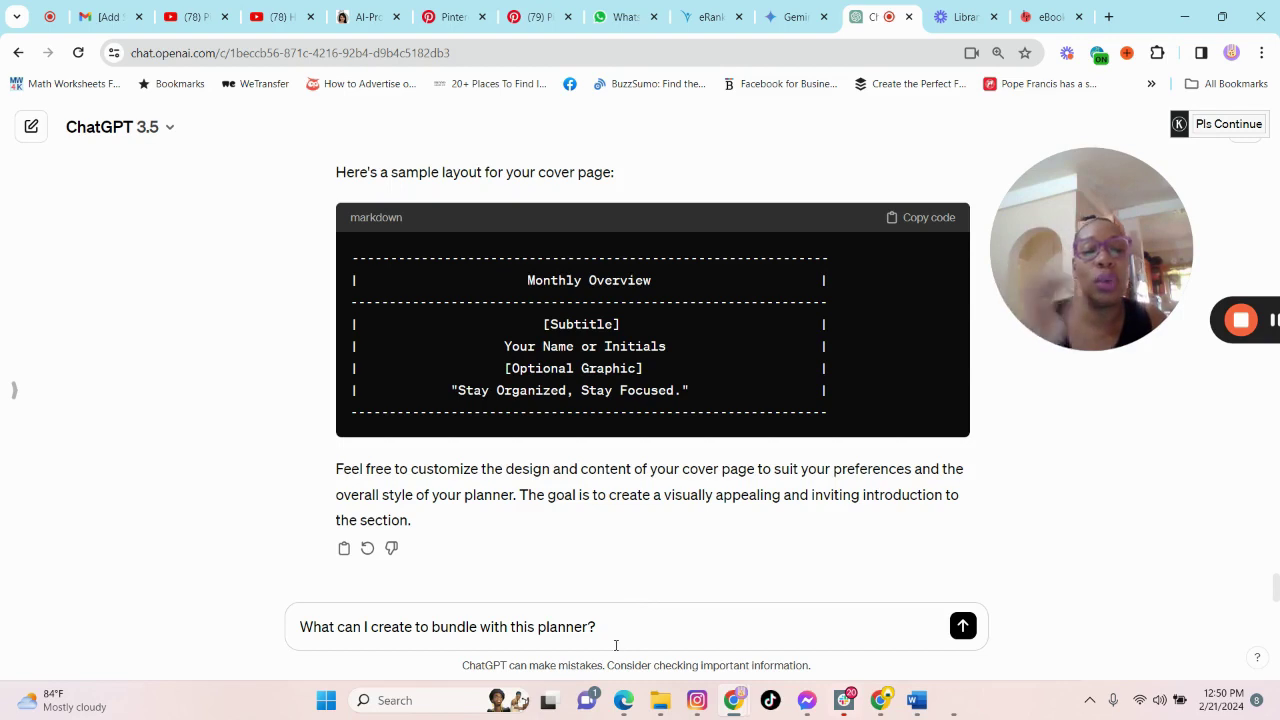
{"action": "left_click", "coordinate": [963, 627]}
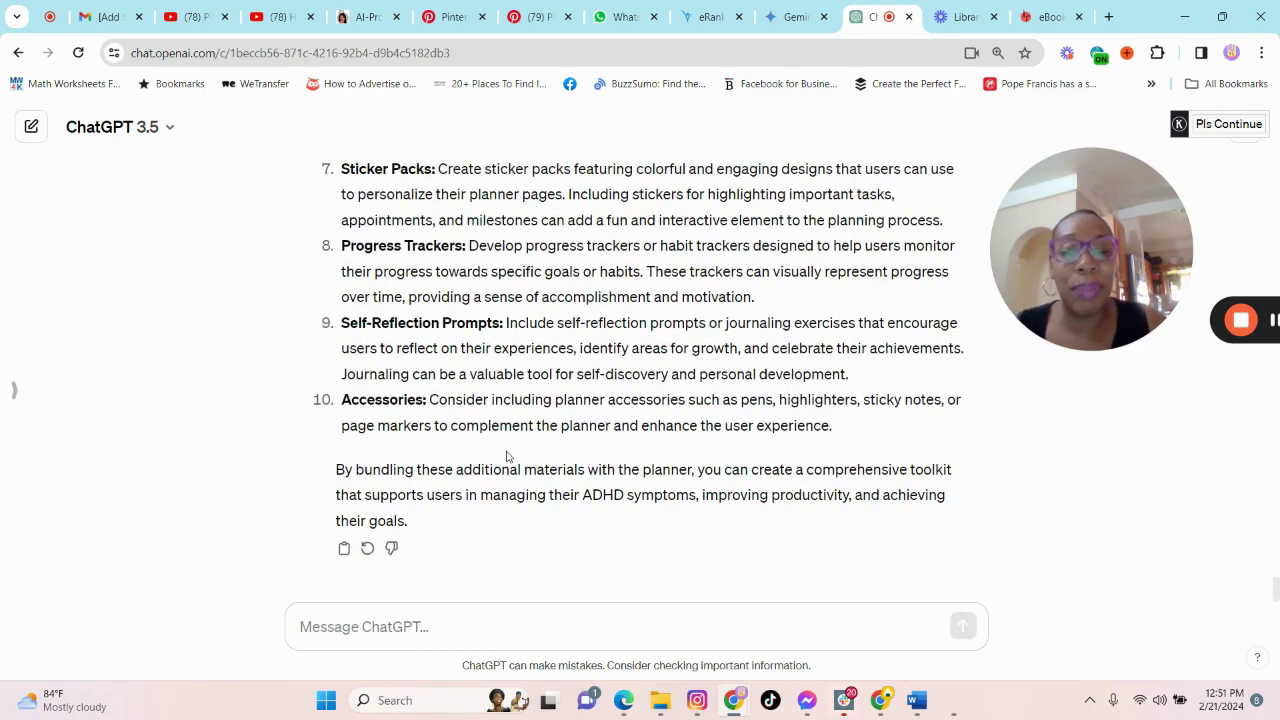
- Read ChatGPT's list of materials to bundle with the planner, from the instructional guide through to accessories
{"action": "scroll", "coordinate": [620, 431], "scroll_direction": "up", "scroll_amount": 5}
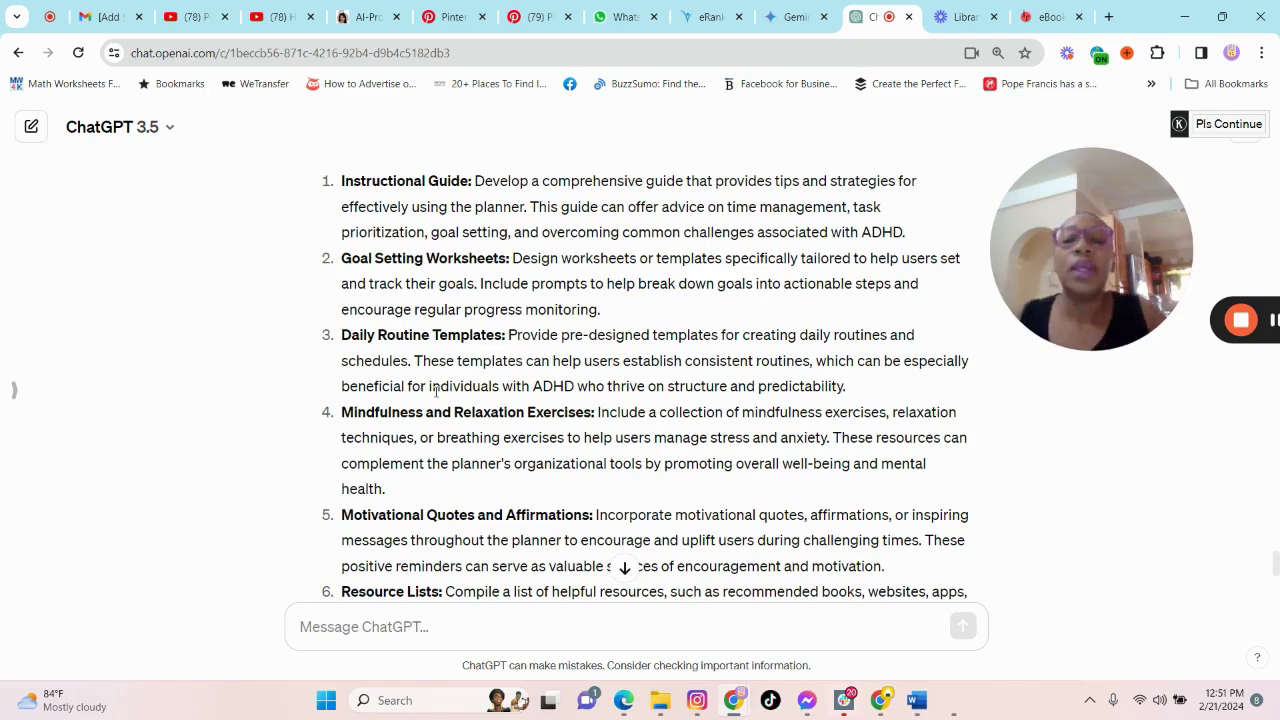
{"action": "scroll", "coordinate": [435, 390], "scroll_direction": "up", "scroll_amount": 3}
{"action": "scroll", "coordinate": [445, 311], "scroll_direction": "down", "scroll_amount": 3}
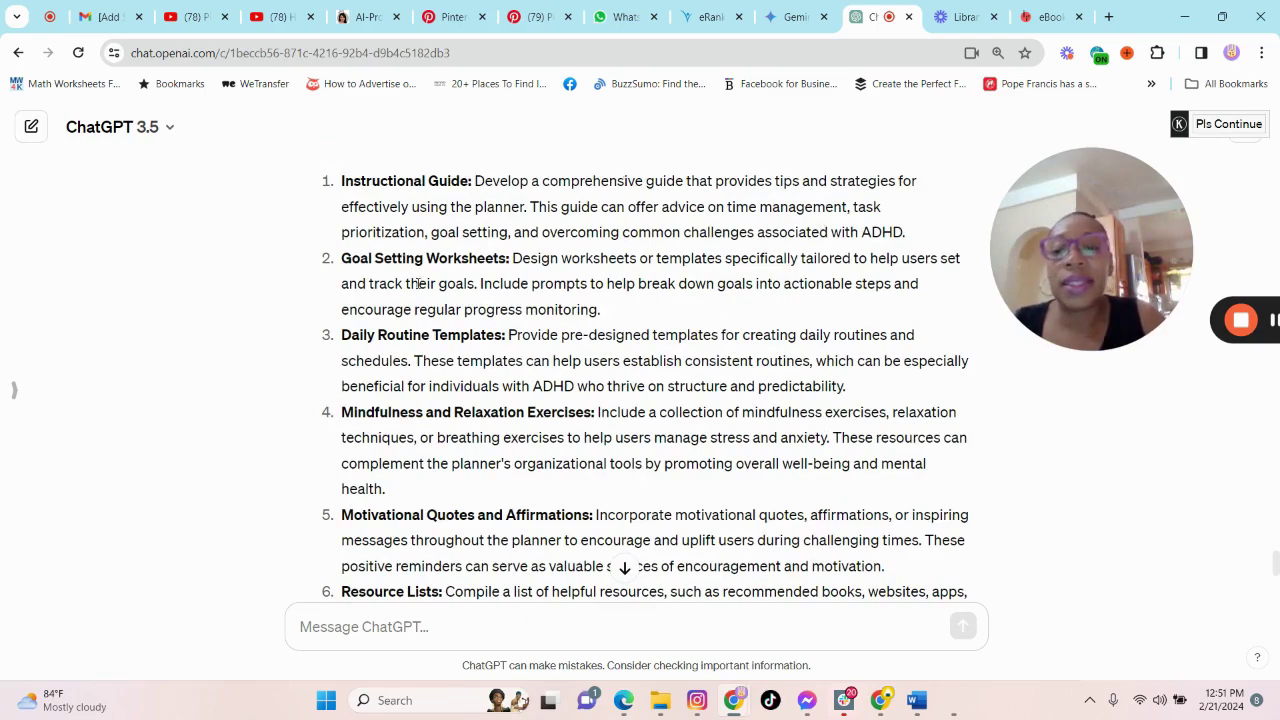
{"action": "scroll", "coordinate": [534, 330], "scroll_direction": "down", "scroll_amount": 3}
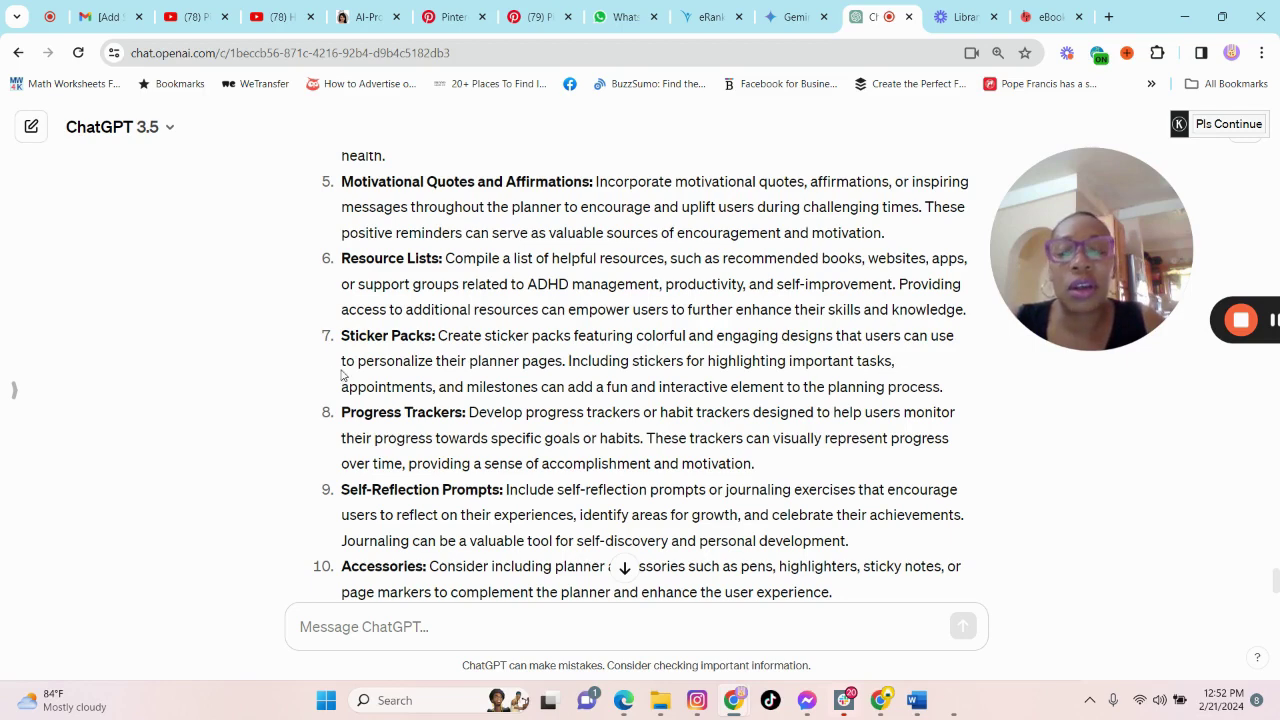
{"action": "scroll", "coordinate": [446, 407], "scroll_direction": "down", "scroll_amount": 2}
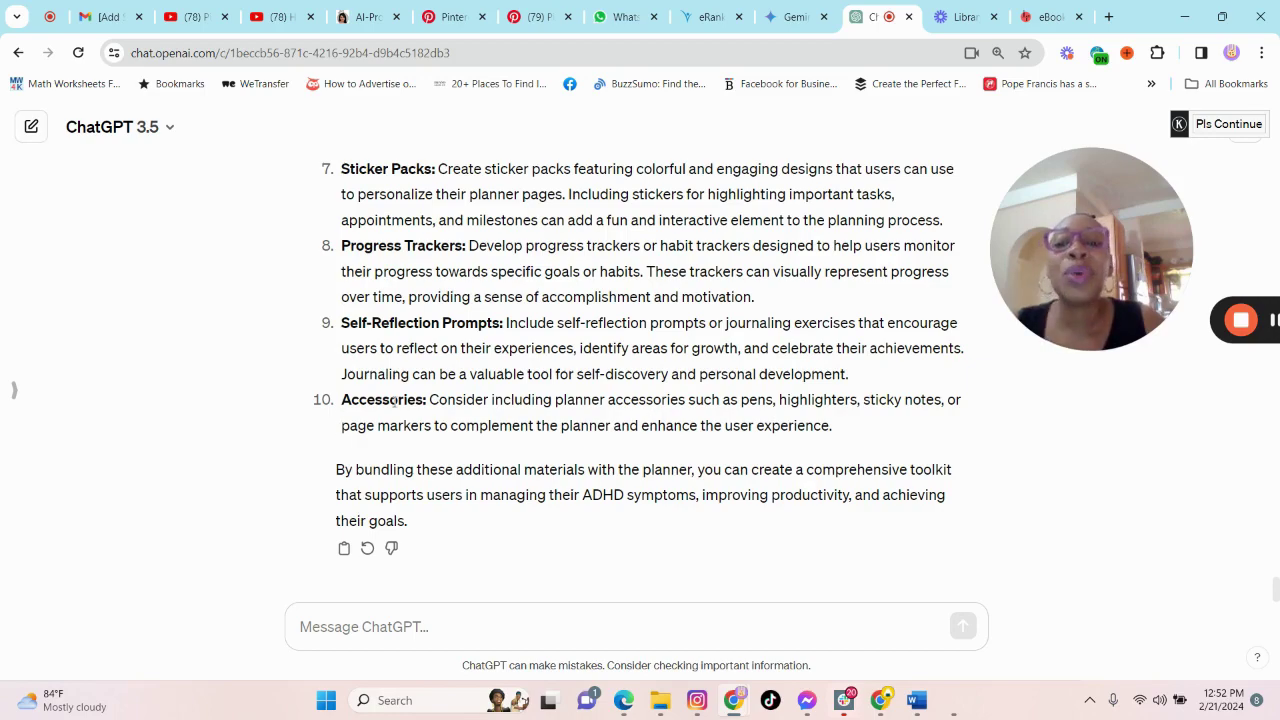
{"action": "scroll", "coordinate": [662, 440], "scroll_direction": "up", "scroll_amount": 3}
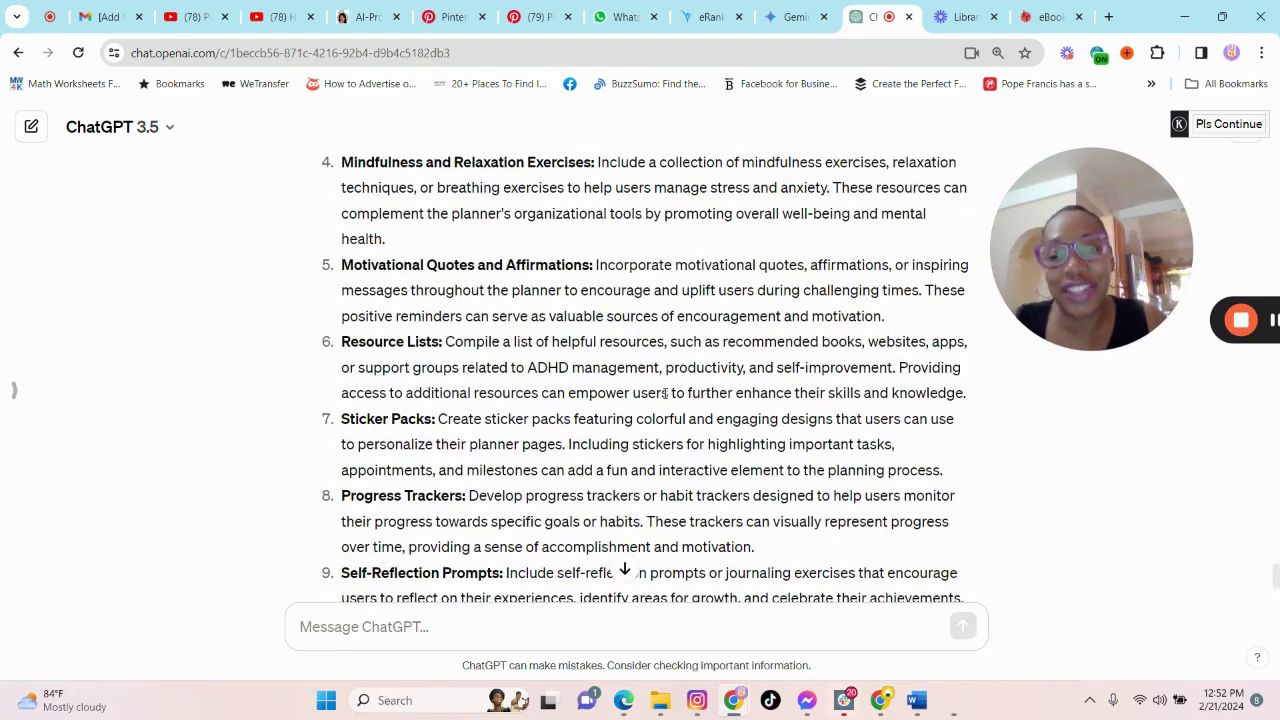
{"action": "scroll", "coordinate": [795, 423], "scroll_direction": "down", "scroll_amount": 3}
{"action": "scroll", "coordinate": [795, 423], "scroll_direction": "up", "scroll_amount": 1}
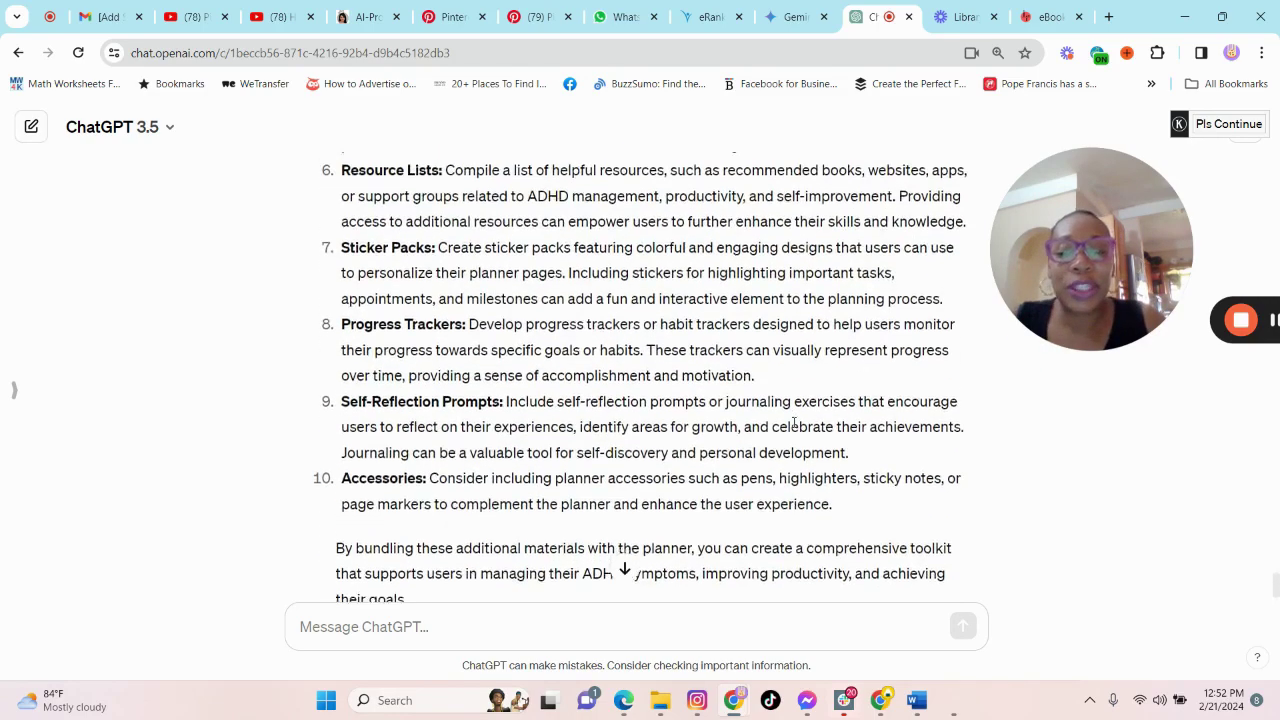
{"action": "scroll", "coordinate": [800, 440], "scroll_direction": "down", "scroll_amount": 1}
- Draft the ChatGPT prompt "Give me 5 ideas that will help me market my adhd planner on my instagram faceless account"
{"action": "left_click", "coordinate": [583, 626]}
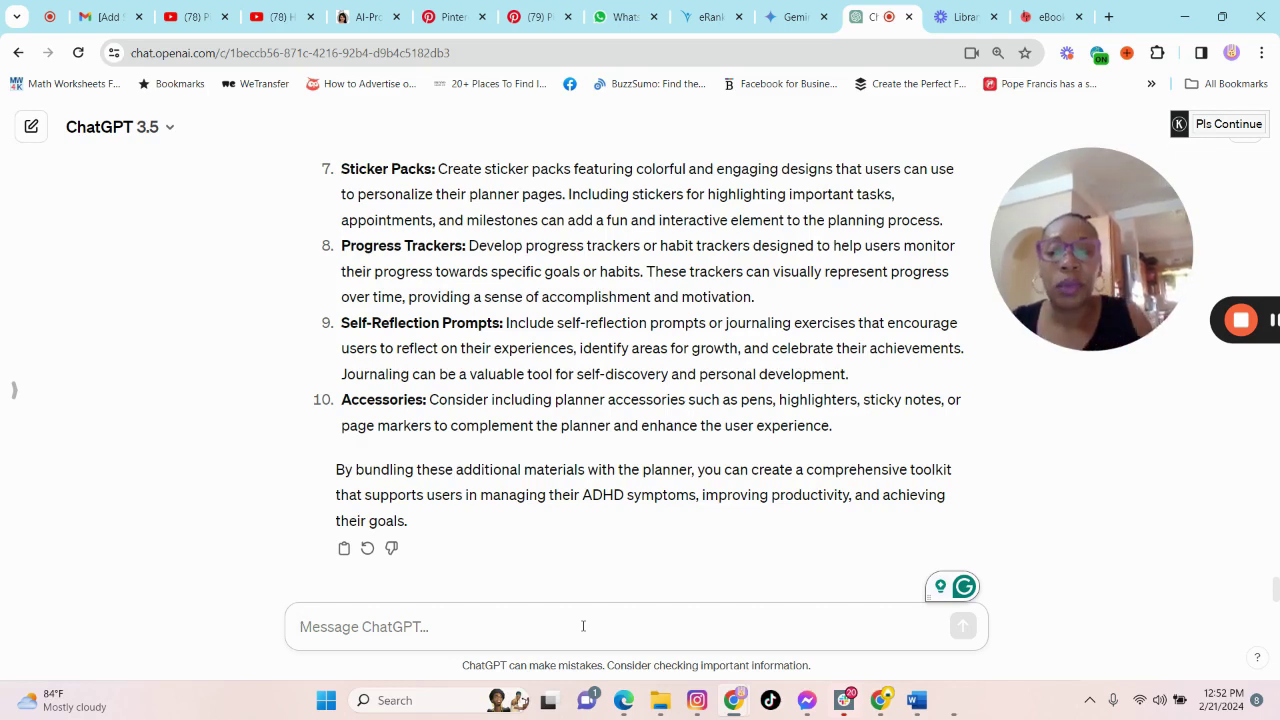
{"action": "type", "text": "G"}
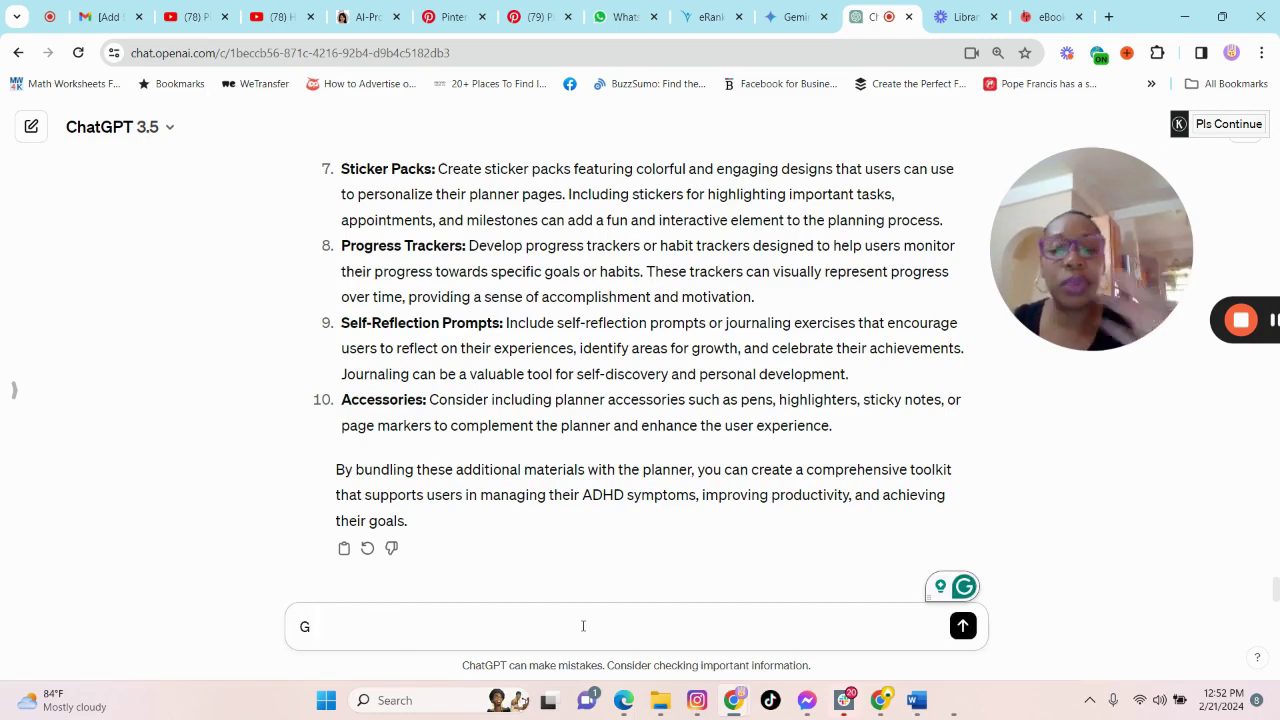
{"action": "type", "text": "lve me 5 ideas"}
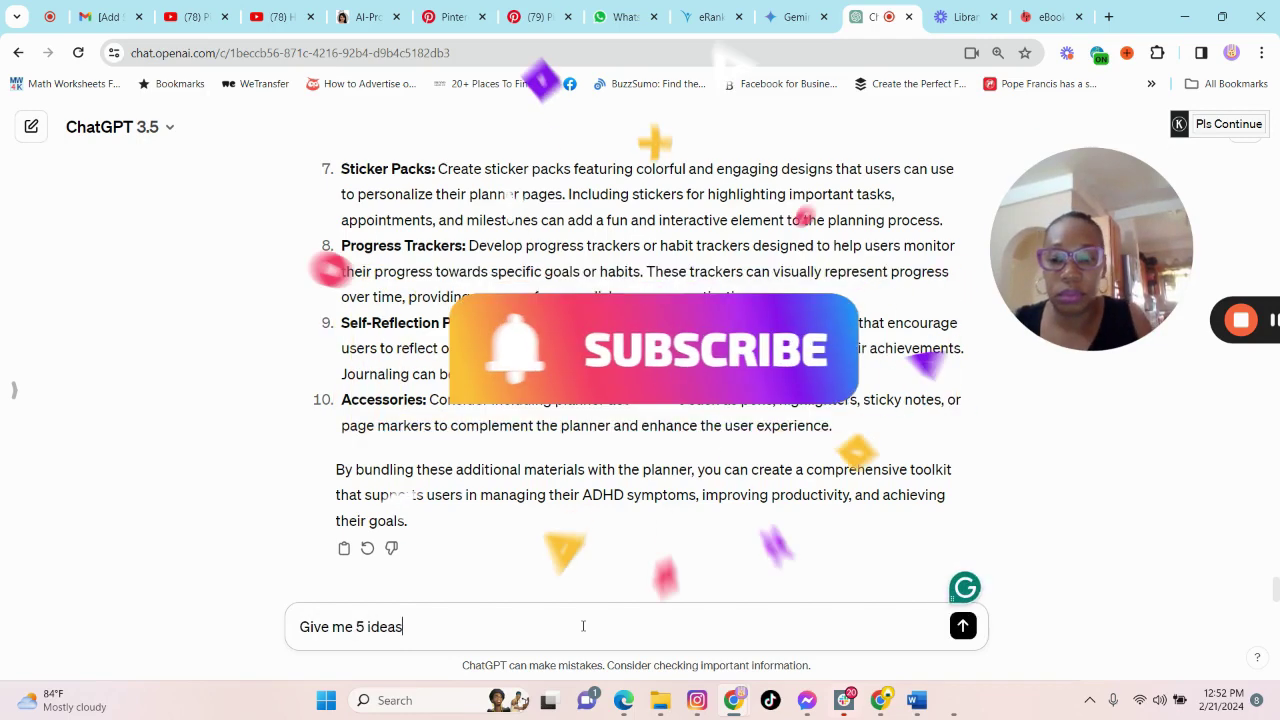
{"action": "type", "text": " that will help me market this planner"}
{"action": "key", "text": "ctrl+BackSpace"}
{"action": "key", "text": "ctrl+BackSpace"}
{"action": "type", "text": "my"}
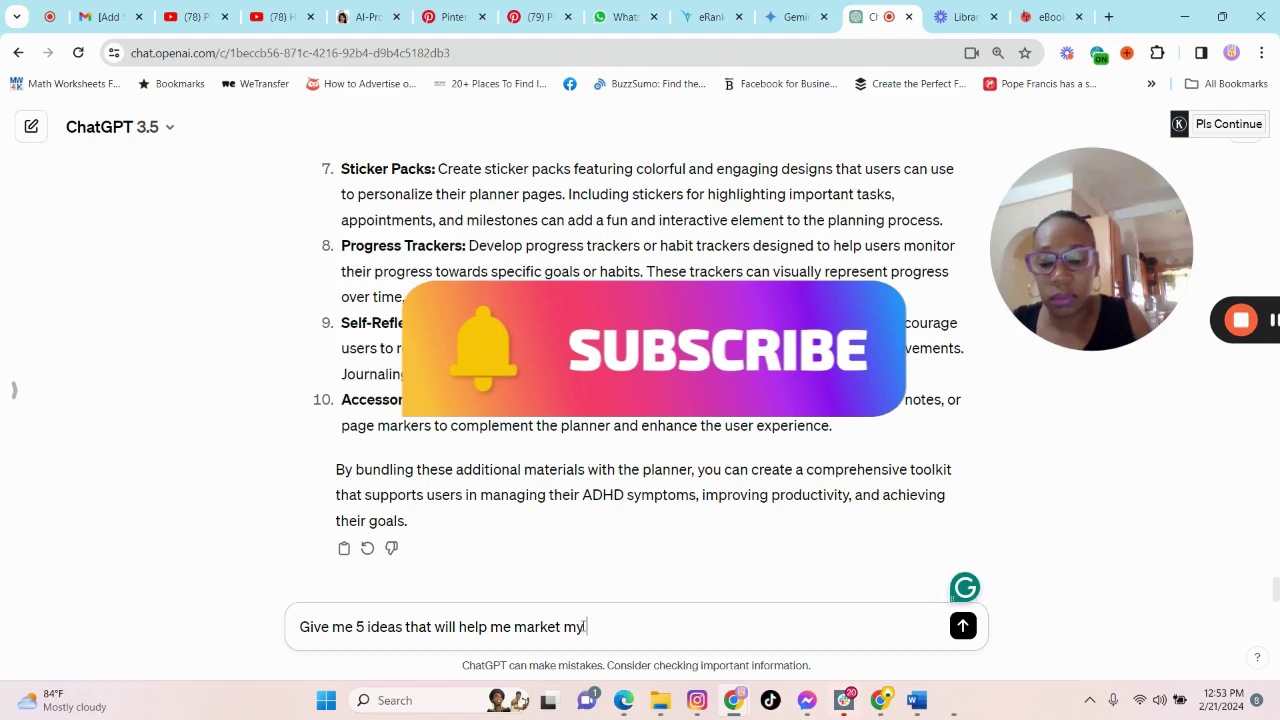
{"action": "type", "text": " adhd planner on my instagram faceless account"}
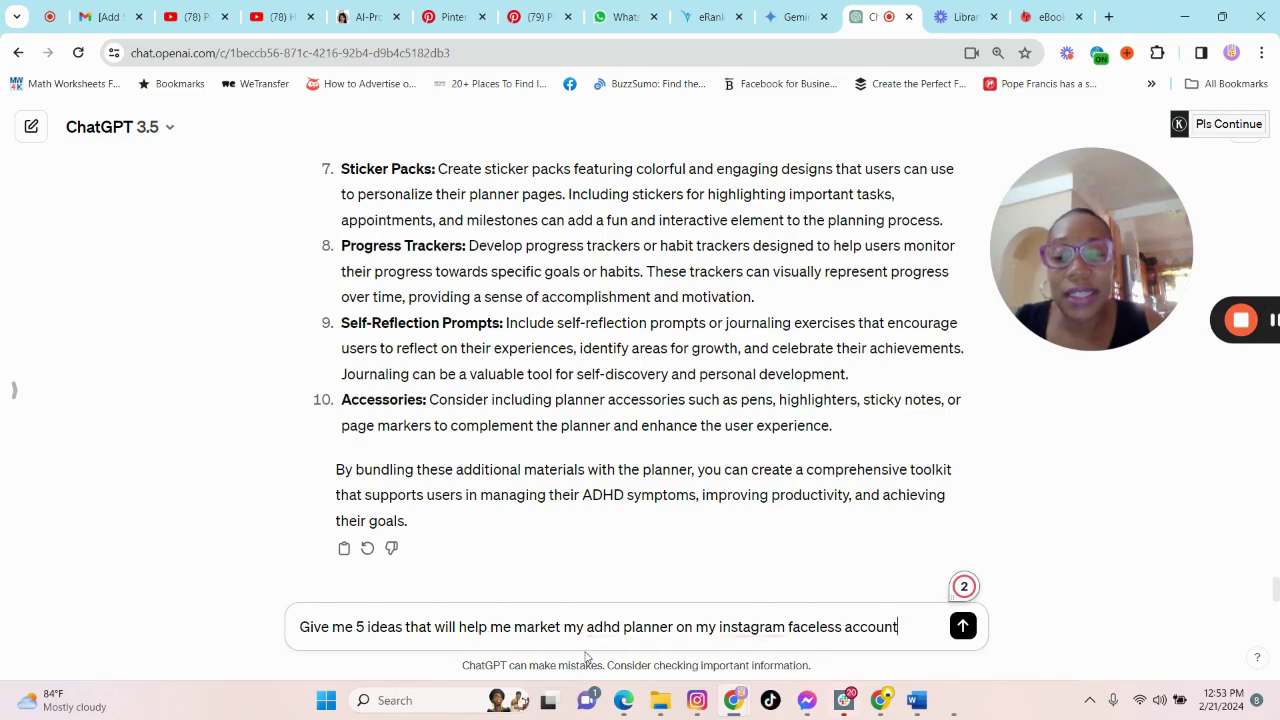
- Accept the Grammarly corrections "ADHD" and "Instagram" in the drafted prompt and send it to ChatGPT
{"action": "left_click", "coordinate": [607, 626]}
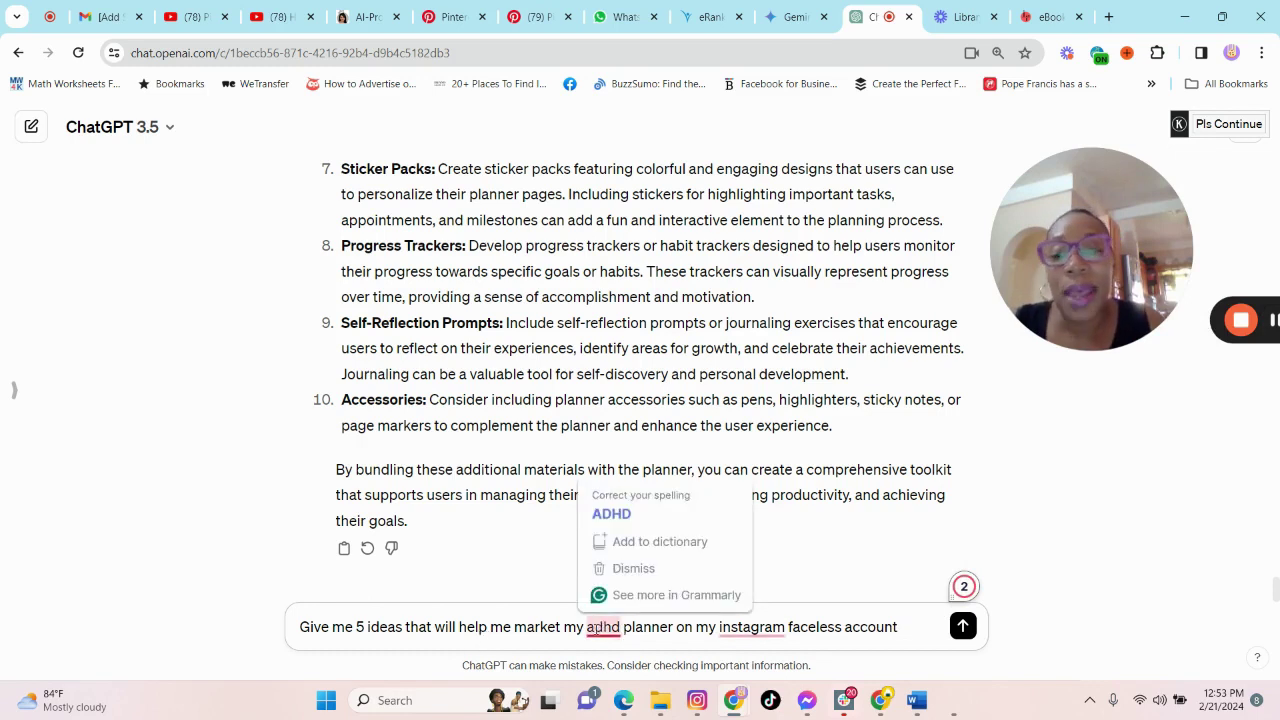
{"action": "left_click", "coordinate": [611, 514]}
{"action": "left_click", "coordinate": [729, 634]}
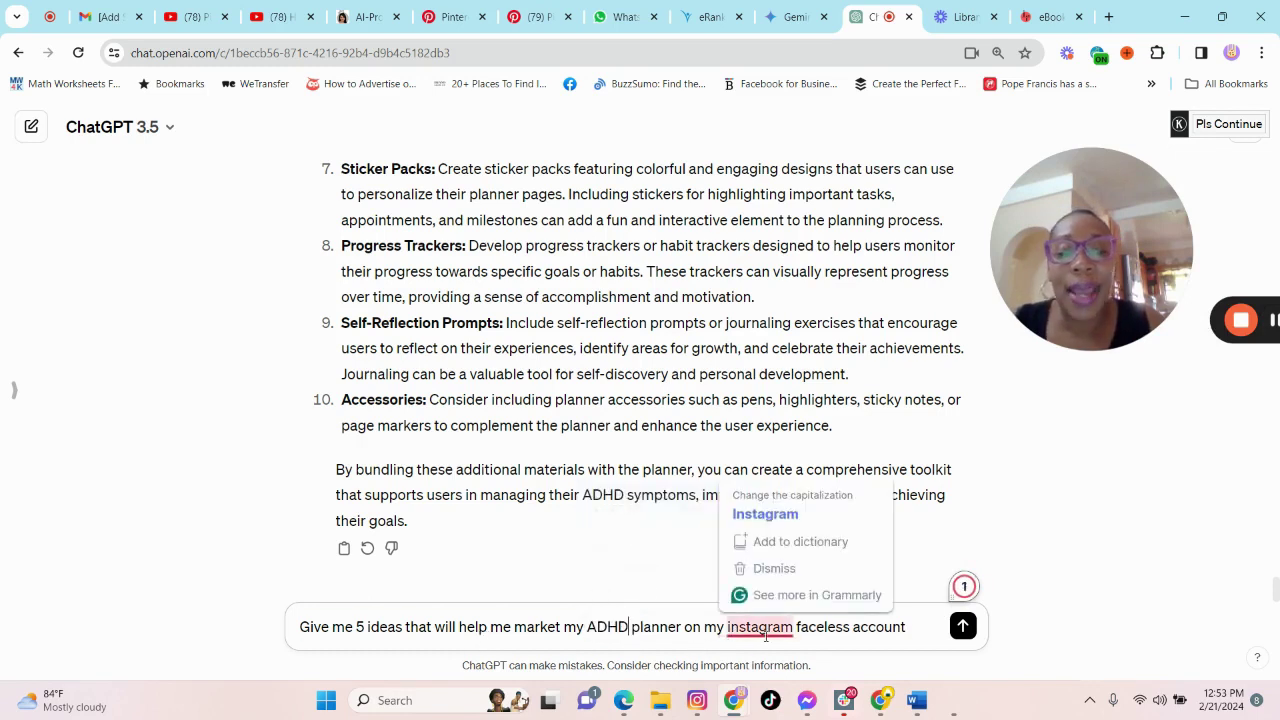
{"action": "left_click", "coordinate": [765, 514]}
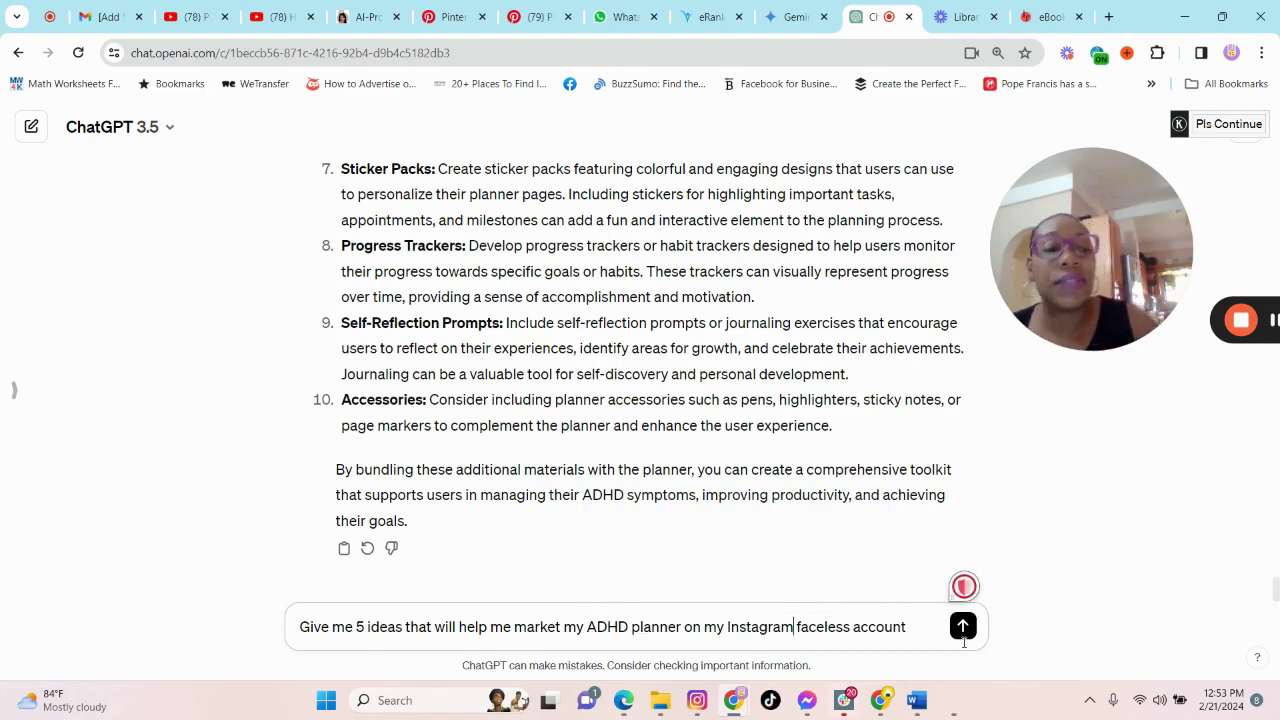
{"action": "mouse_move", "coordinate": [966, 586]}
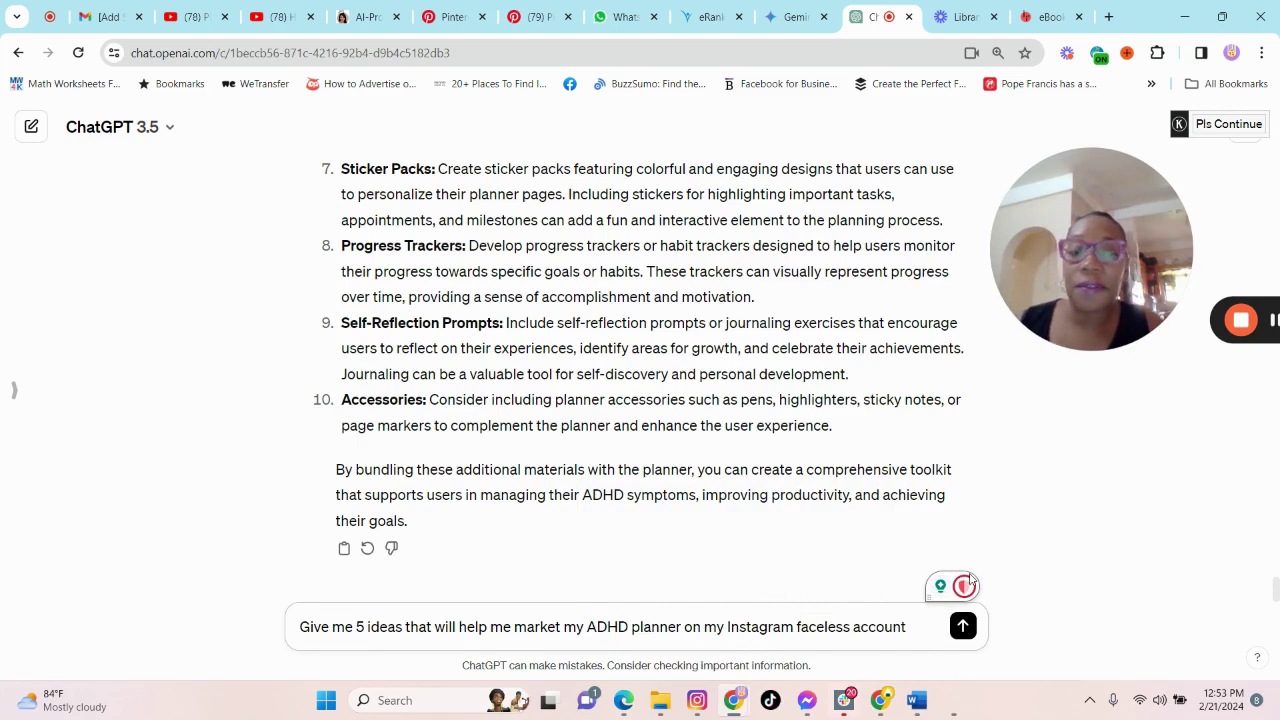
{"action": "left_click", "coordinate": [963, 627]}
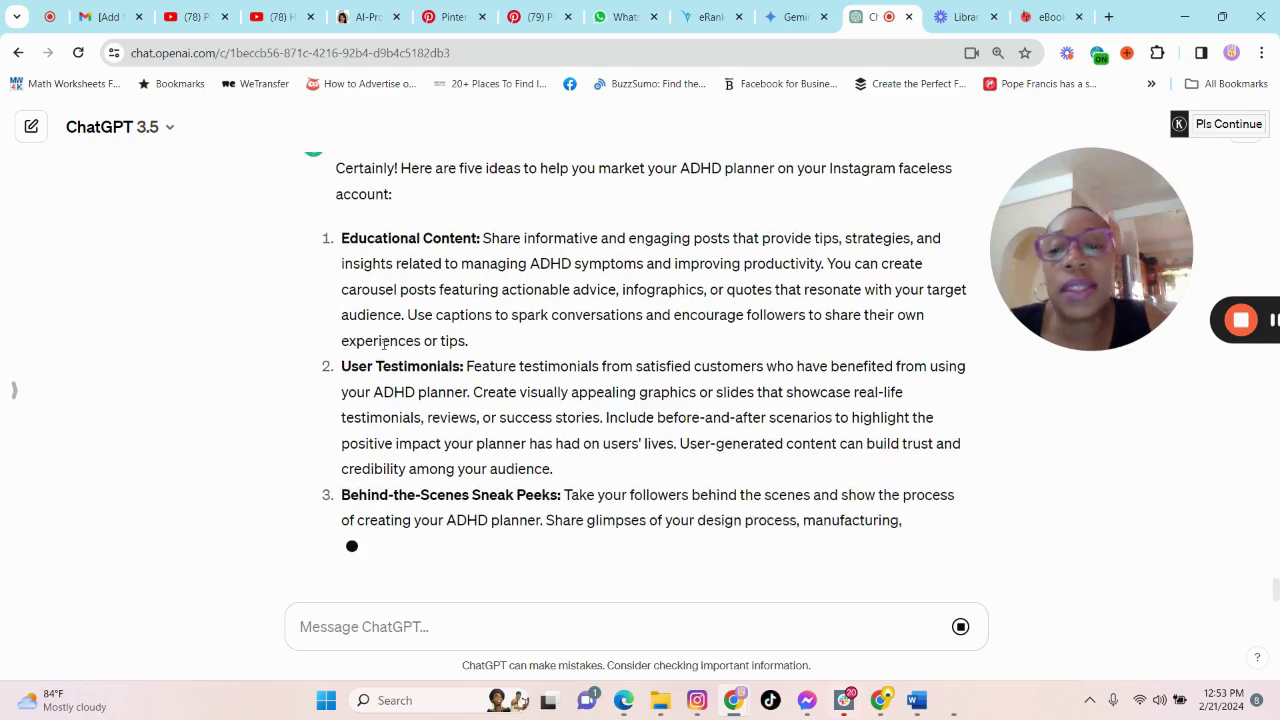
- Read through ChatGPT's five Instagram marketing ideas, from educational content to collaborations with influencers or experts
{"action": "scroll", "coordinate": [442, 372], "scroll_direction": "up", "scroll_amount": 1}
{"action": "scroll", "coordinate": [447, 450], "scroll_direction": "down", "scroll_amount": 1}
{"action": "scroll", "coordinate": [447, 450], "scroll_direction": "down", "scroll_amount": 1}
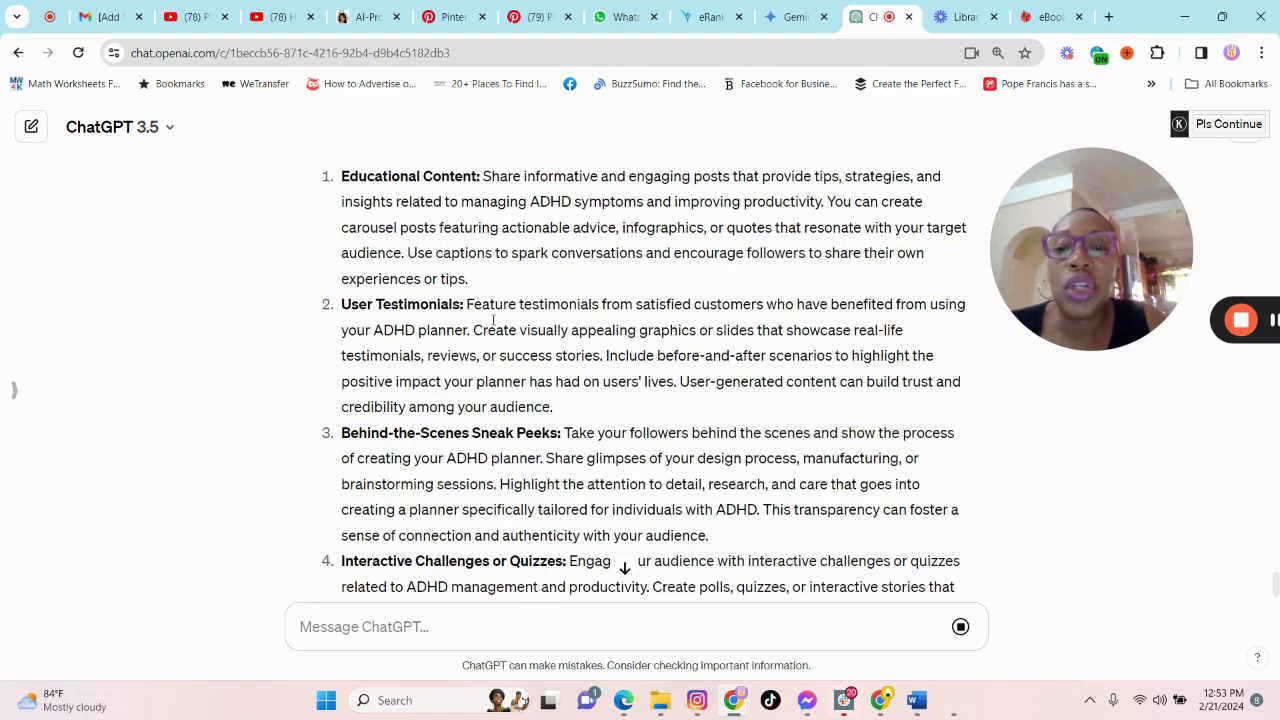
{"action": "scroll", "coordinate": [487, 491], "scroll_direction": "down", "scroll_amount": 2}
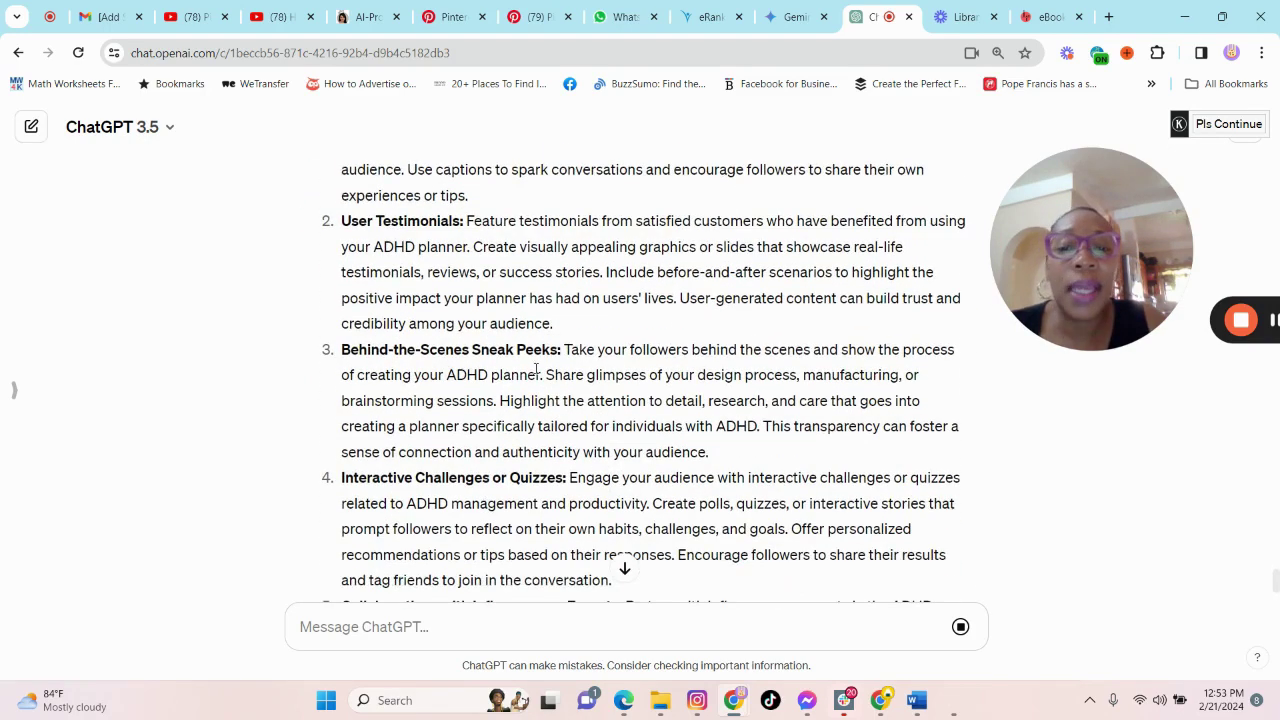
{"action": "scroll", "coordinate": [560, 305], "scroll_direction": "down", "scroll_amount": 3}
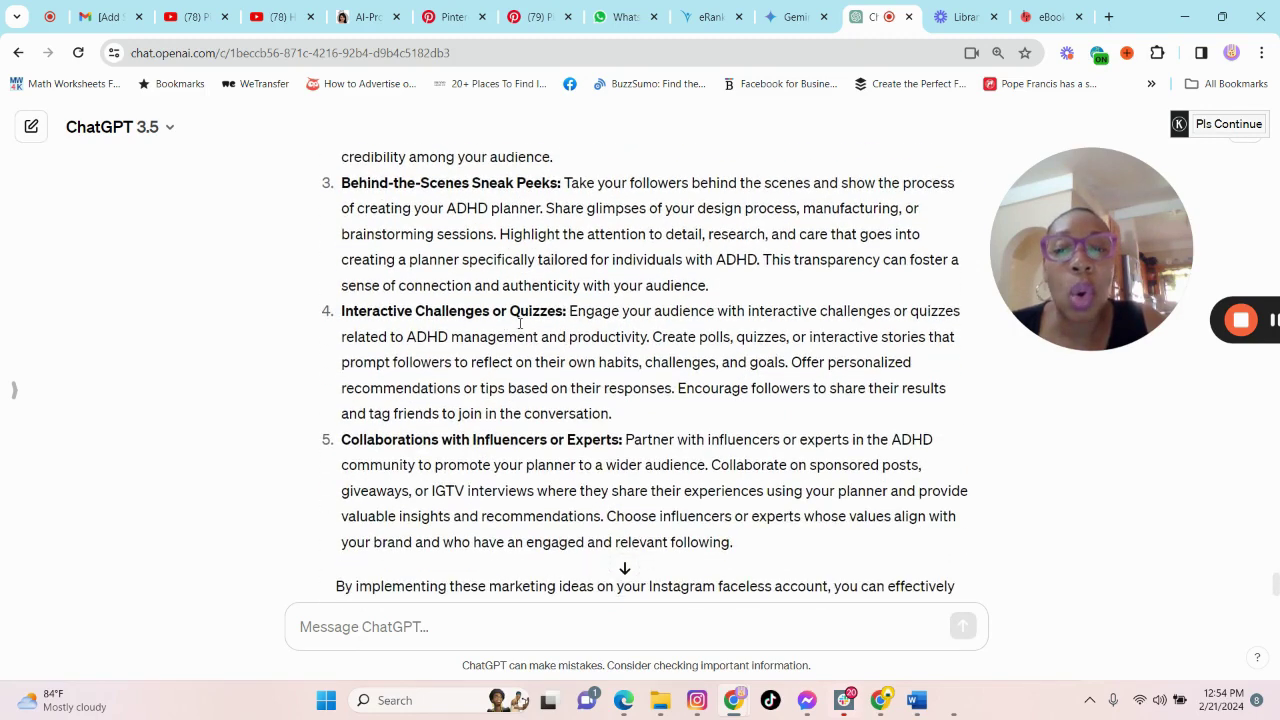
{"action": "scroll", "coordinate": [463, 474], "scroll_direction": "down", "scroll_amount": 2}
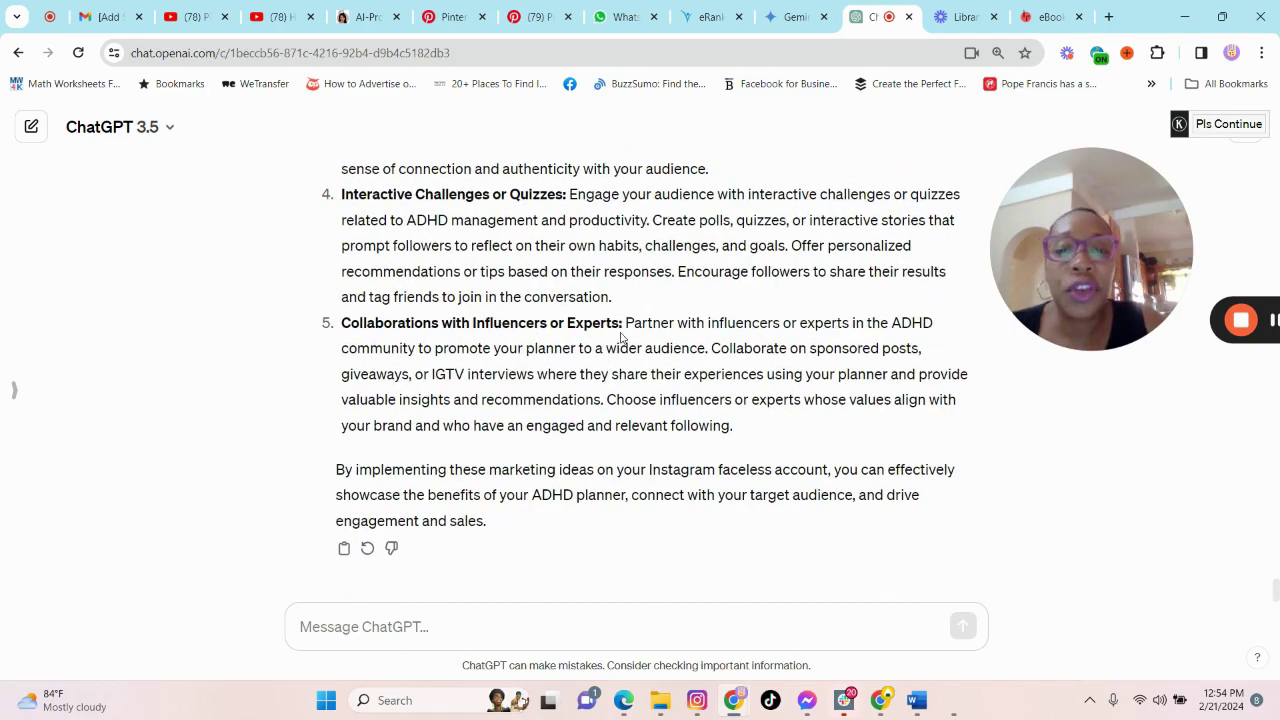
{"action": "scroll", "coordinate": [620, 370], "scroll_direction": "up", "scroll_amount": 3}
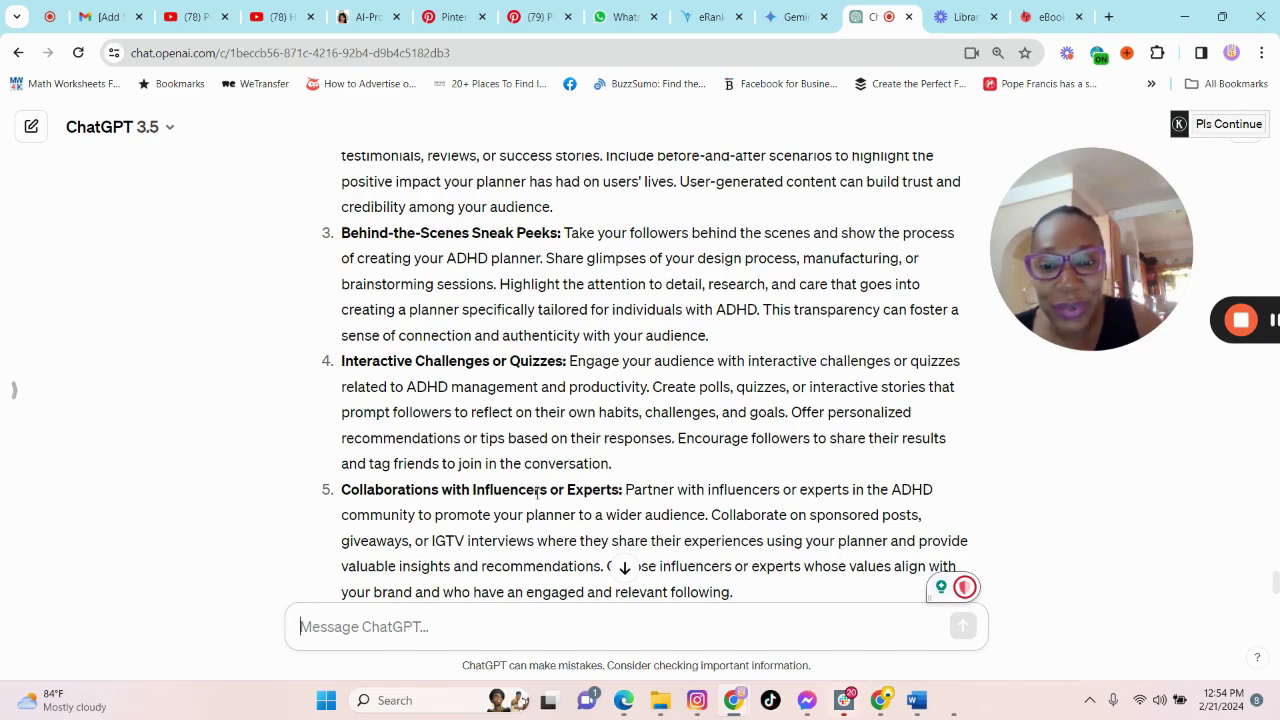
{"action": "scroll", "coordinate": [540, 494], "scroll_direction": "up", "scroll_amount": 4}
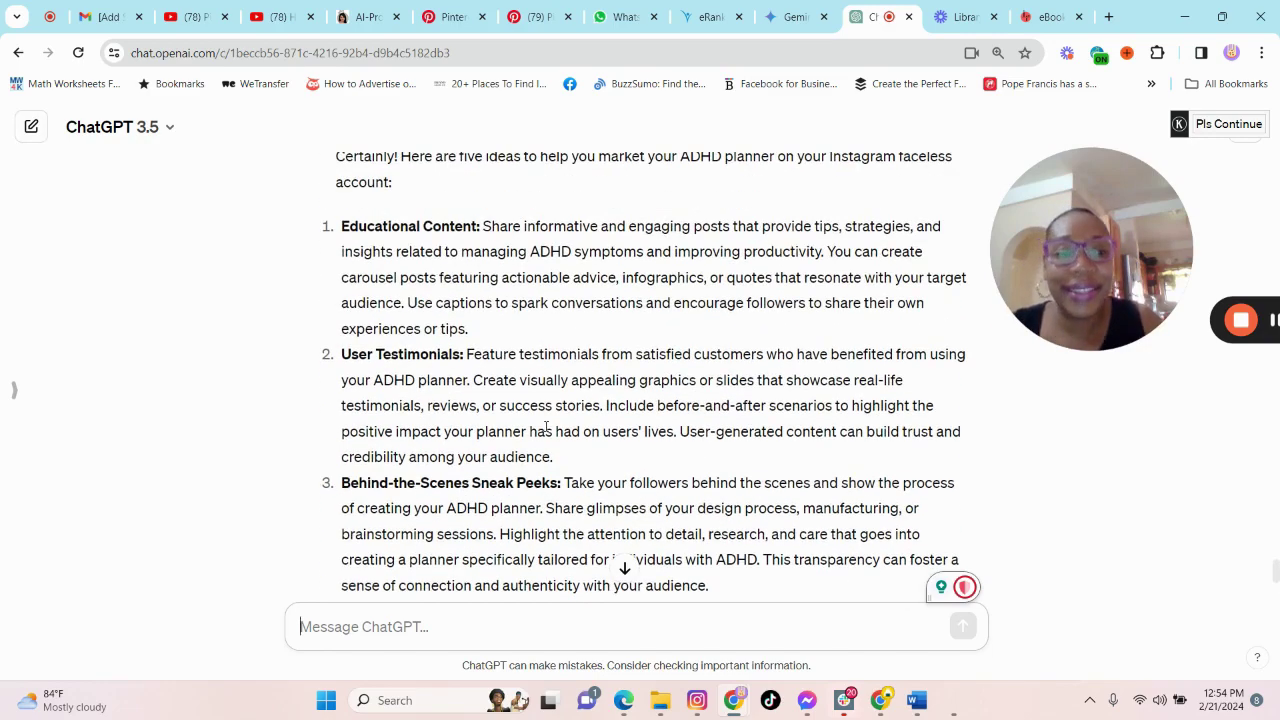
- Tell ChatGPT "I am a new business and I do not have any clients." and read the tailored strategies down to consistency and patience
{"action": "type", "text": "I am a new business and I do not have any clients."}
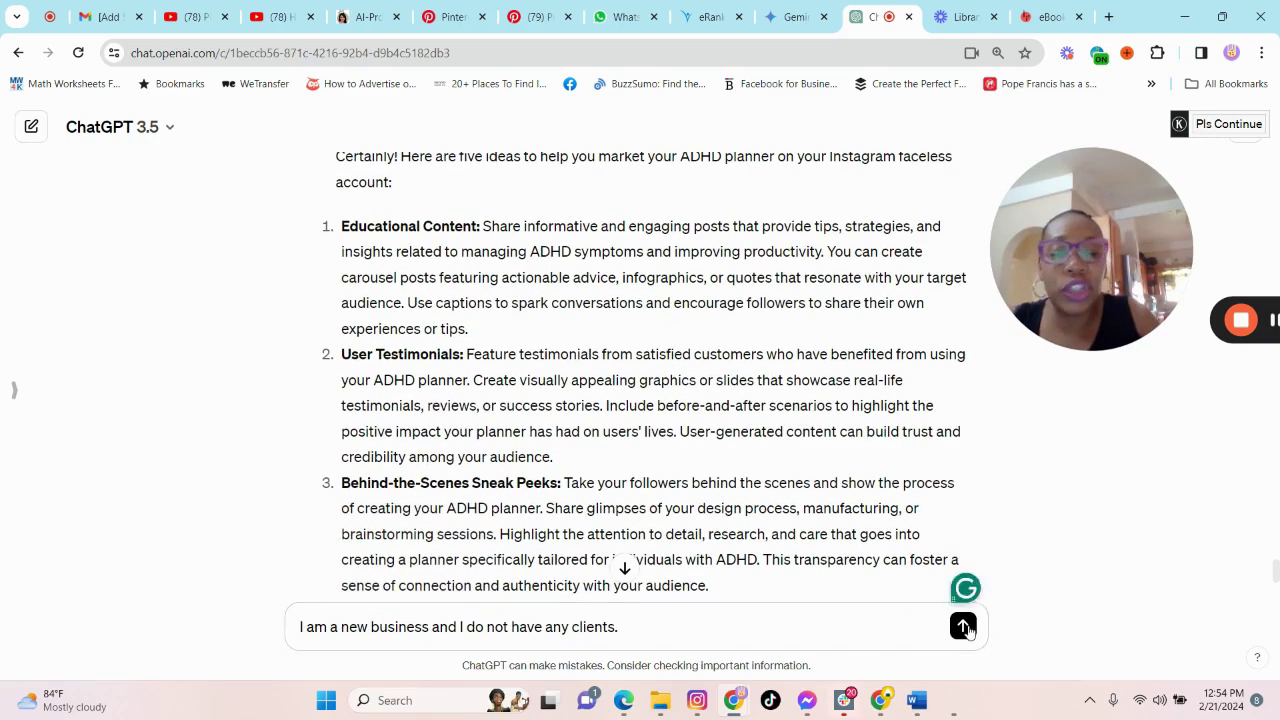
{"action": "key", "text": "Return"}
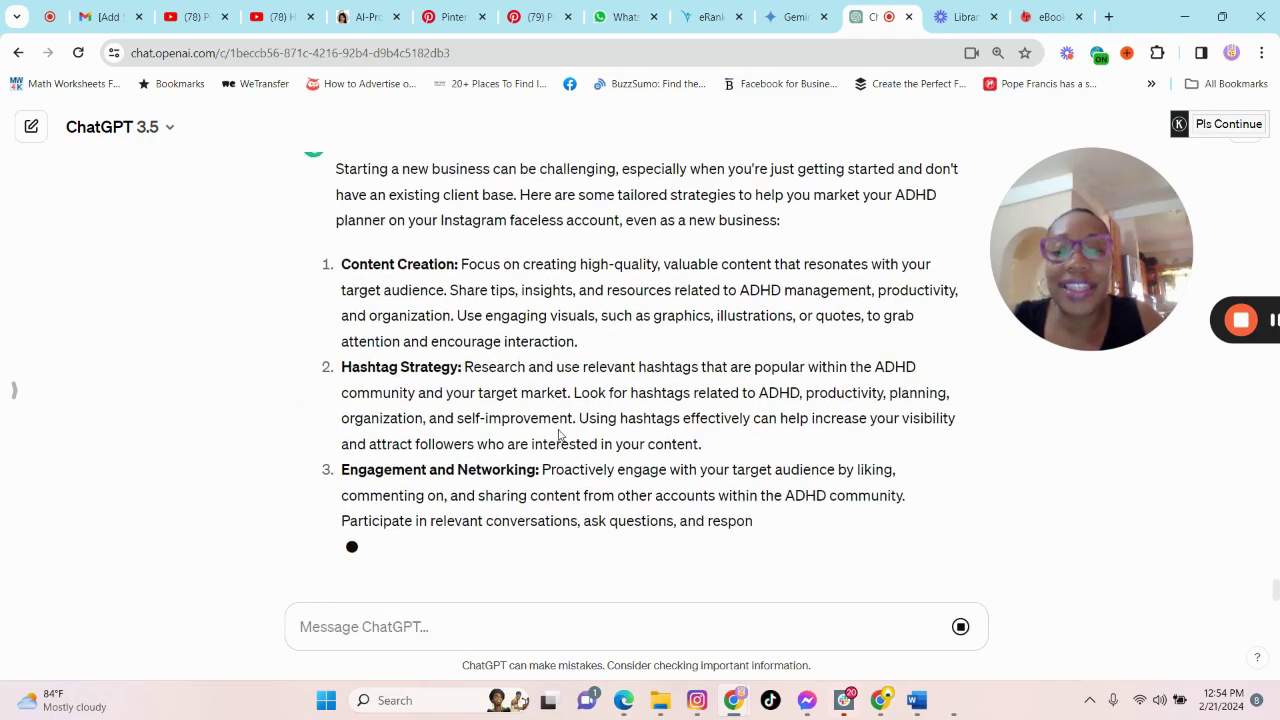
{"action": "scroll", "coordinate": [470, 405], "scroll_direction": "up", "scroll_amount": 3}
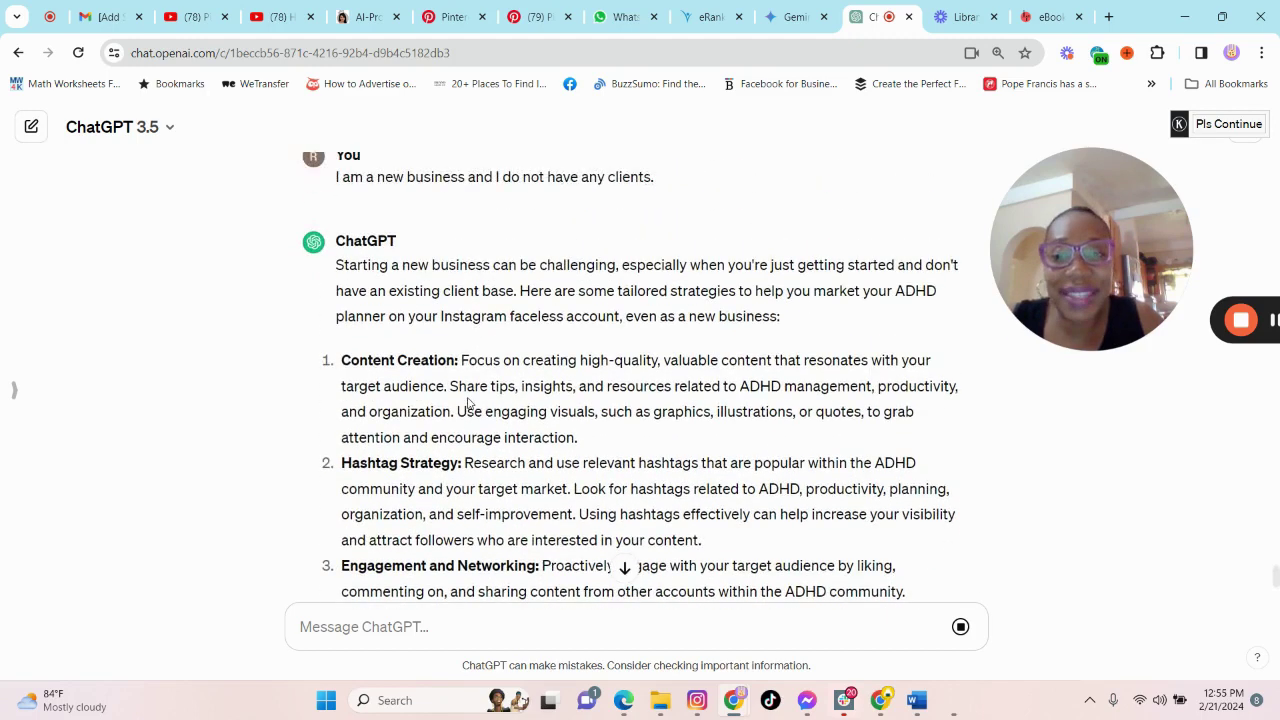
{"action": "scroll", "coordinate": [700, 308], "scroll_direction": "down", "scroll_amount": 2}
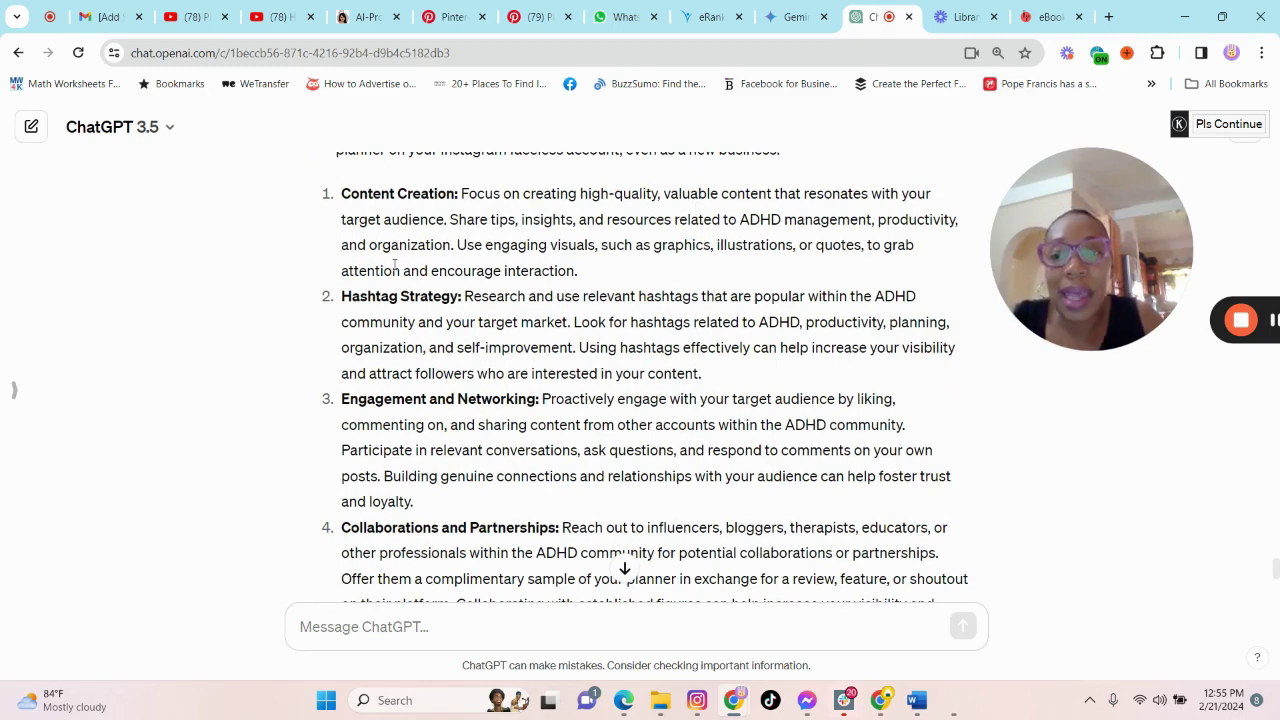
{"action": "scroll", "coordinate": [472, 363], "scroll_direction": "down", "scroll_amount": 1}
{"action": "scroll", "coordinate": [494, 368], "scroll_direction": "down", "scroll_amount": 3}
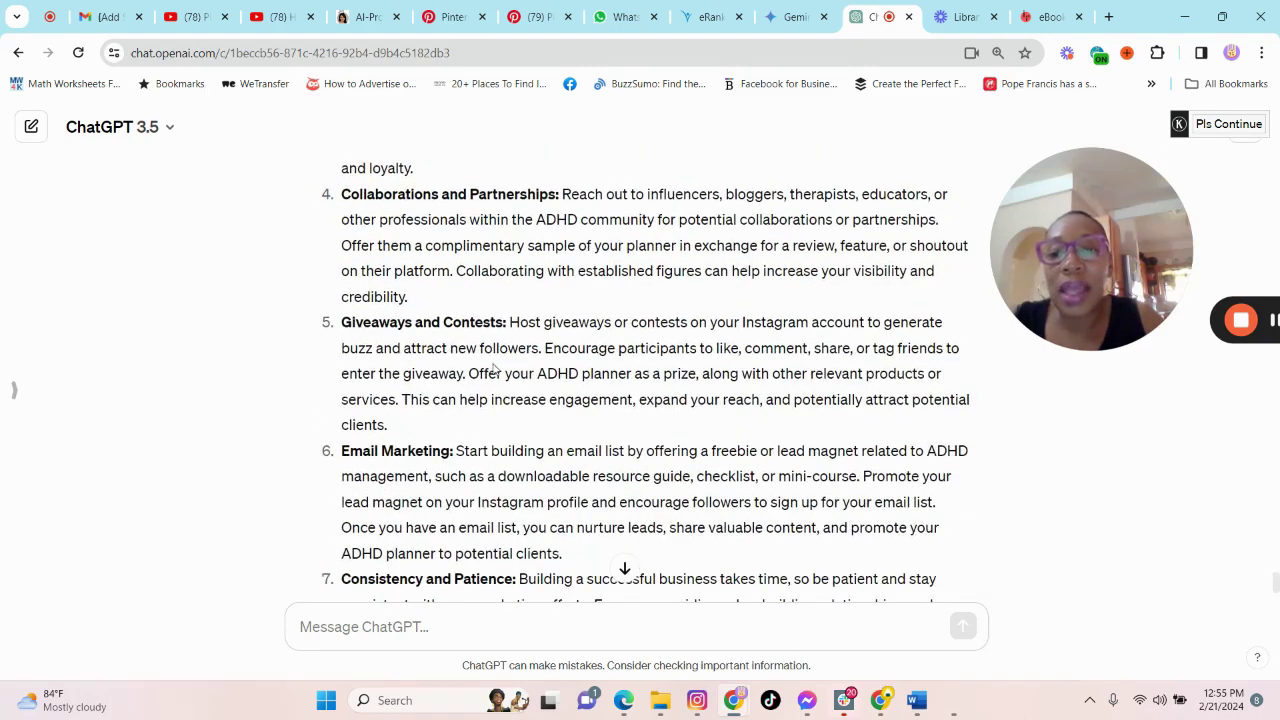
{"action": "scroll", "coordinate": [511, 322], "scroll_direction": "down", "scroll_amount": 3}
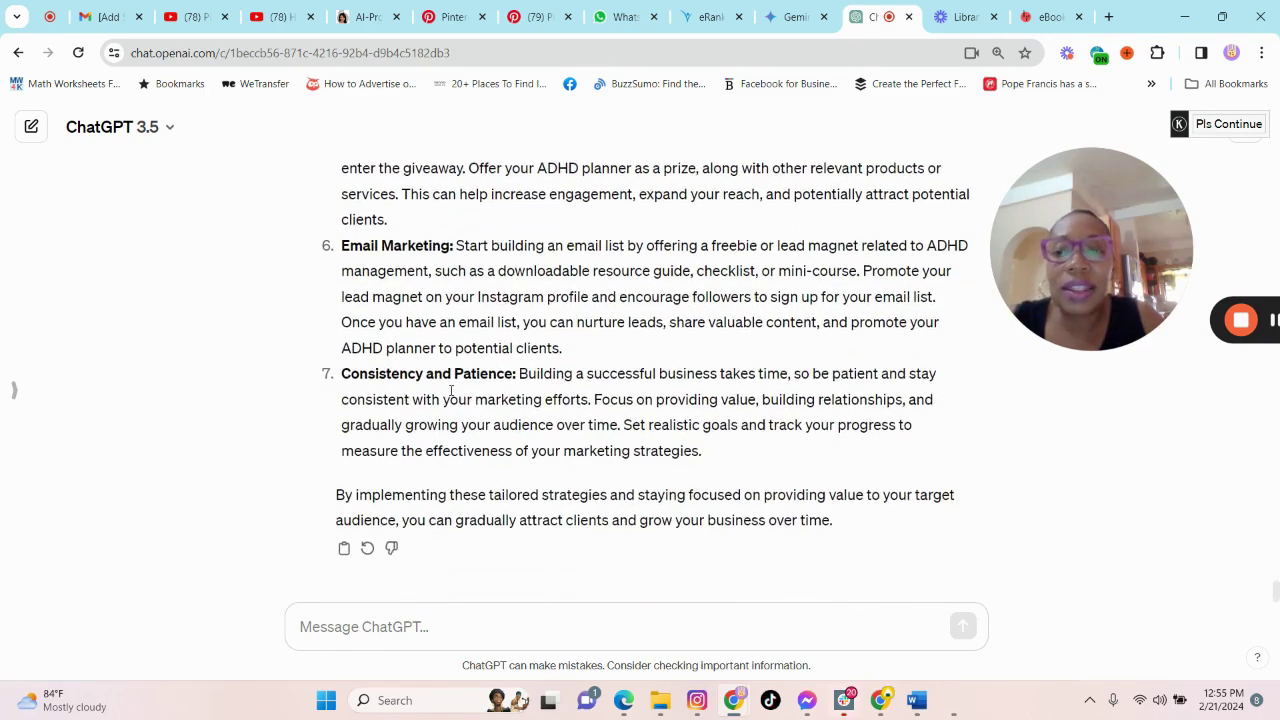
{"action": "scroll", "coordinate": [377, 567], "scroll_direction": "up", "scroll_amount": 1}
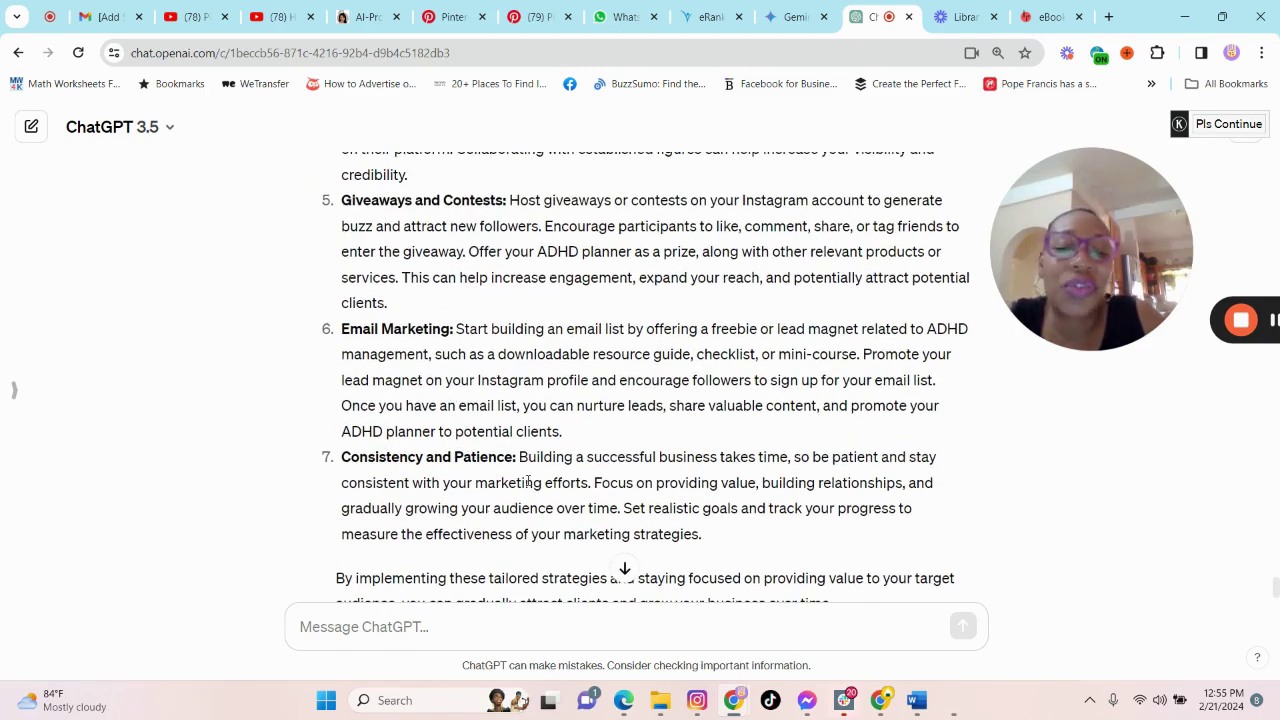
- Look back at the educational content idea and draft a prompt for 5 educational Instagram content with captivating hook, caption details and low competition, high demand hashtag suggestions
{"action": "scroll", "coordinate": [666, 460], "scroll_direction": "up", "scroll_amount": 12}
{"action": "scroll", "coordinate": [600, 560], "scroll_direction": "down", "scroll_amount": 3}
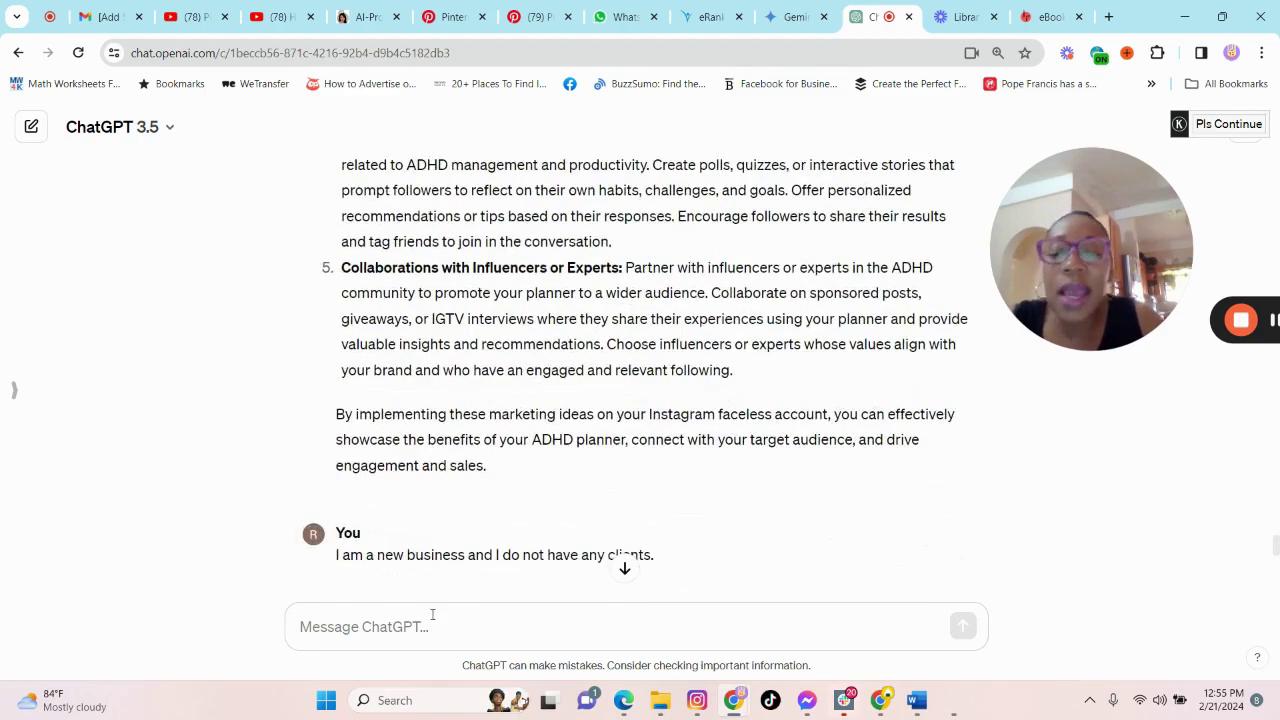
{"action": "scroll", "coordinate": [477, 369], "scroll_direction": "up", "scroll_amount": 5}
{"action": "scroll", "coordinate": [486, 280], "scroll_direction": "up", "scroll_amount": 1}
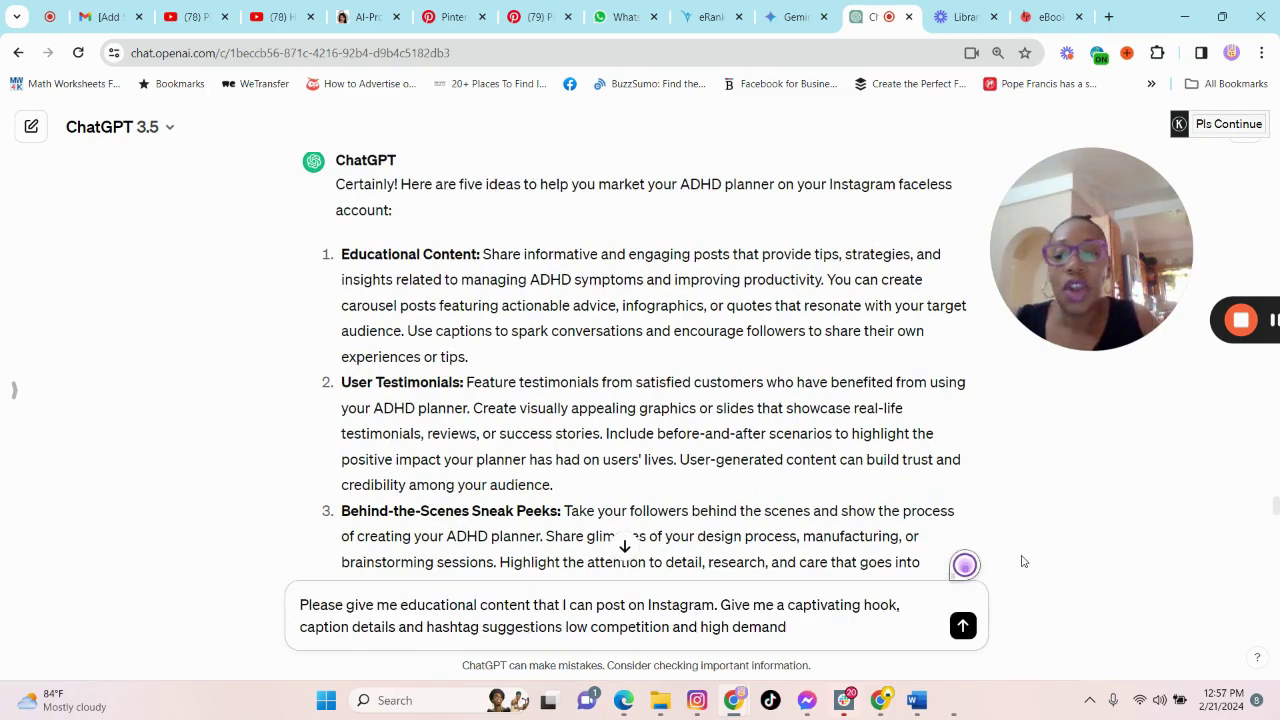
{"action": "scroll", "coordinate": [1020, 564], "scroll_direction": "down", "scroll_amount": 2}
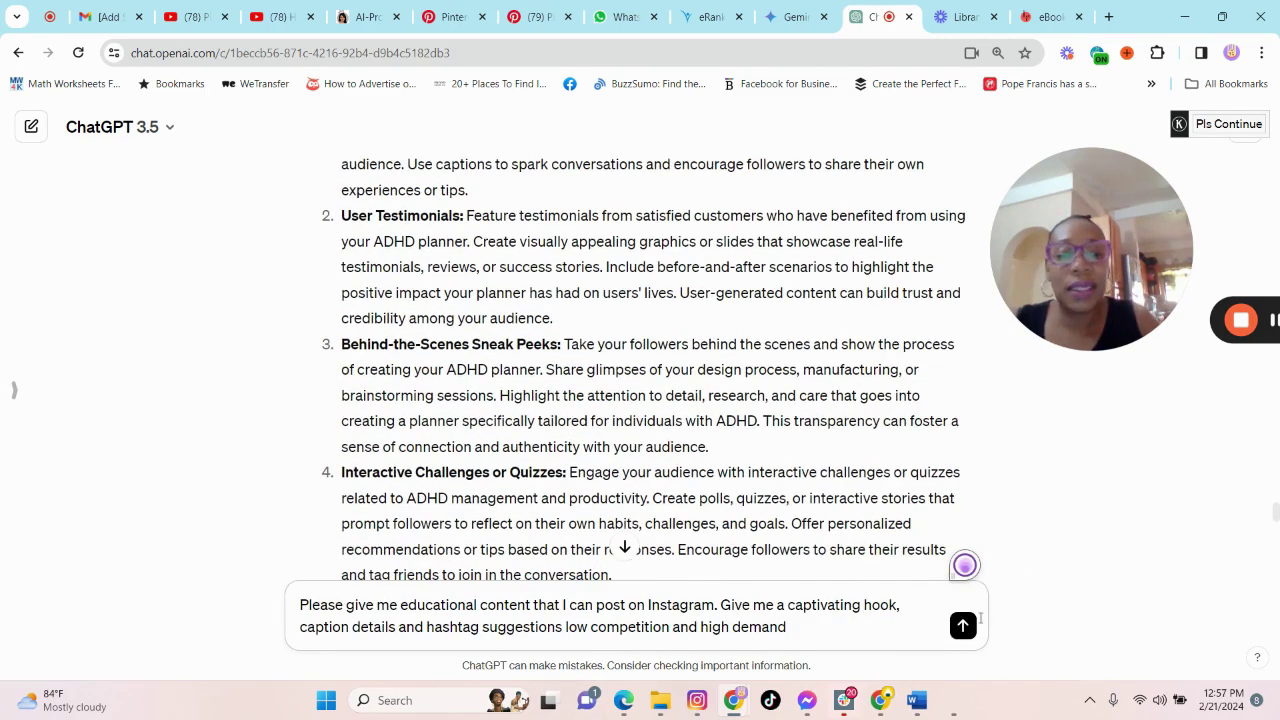
{"action": "scroll", "coordinate": [990, 535], "scroll_direction": "down", "scroll_amount": 10}
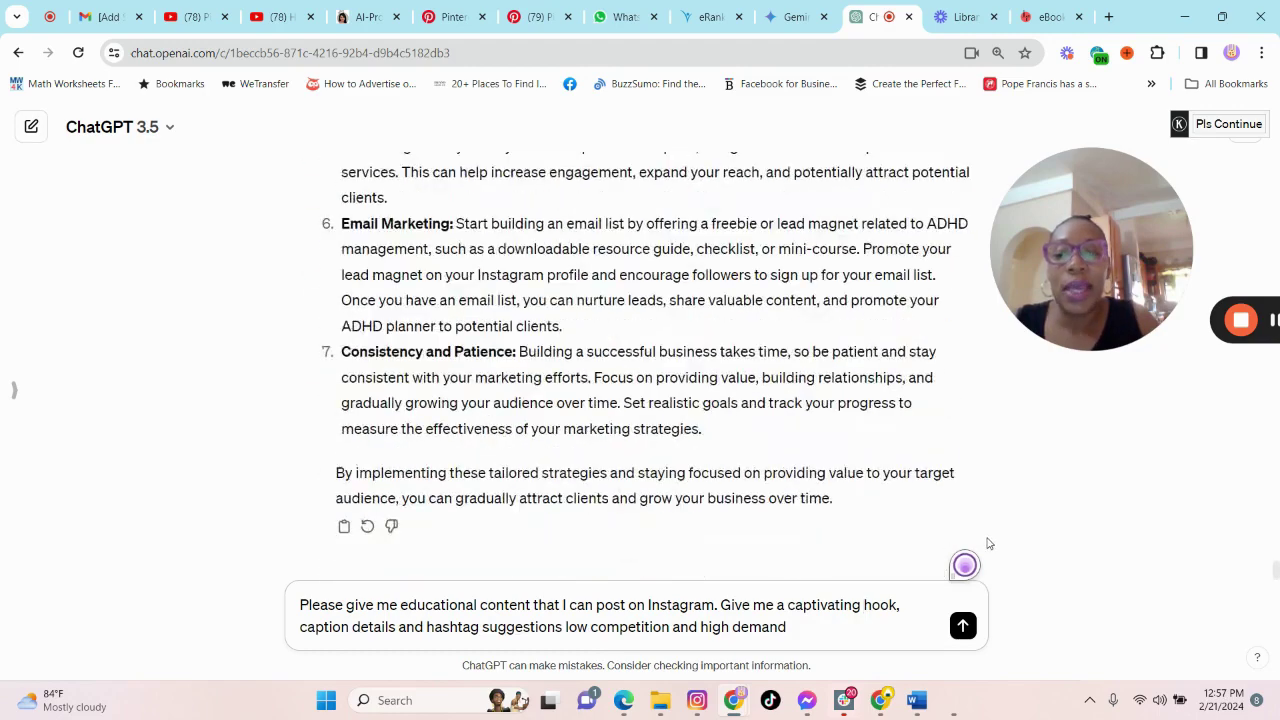
{"action": "left_click", "coordinate": [401, 604]}
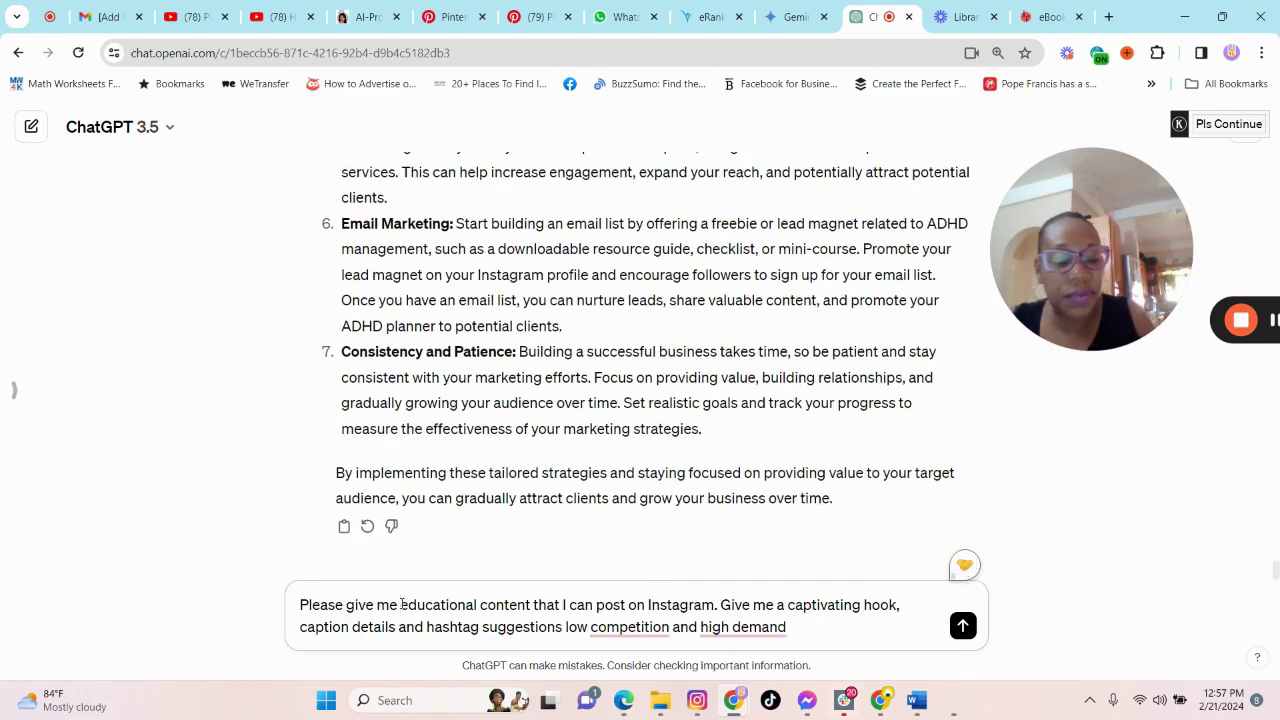
{"action": "type", "text": "5"}
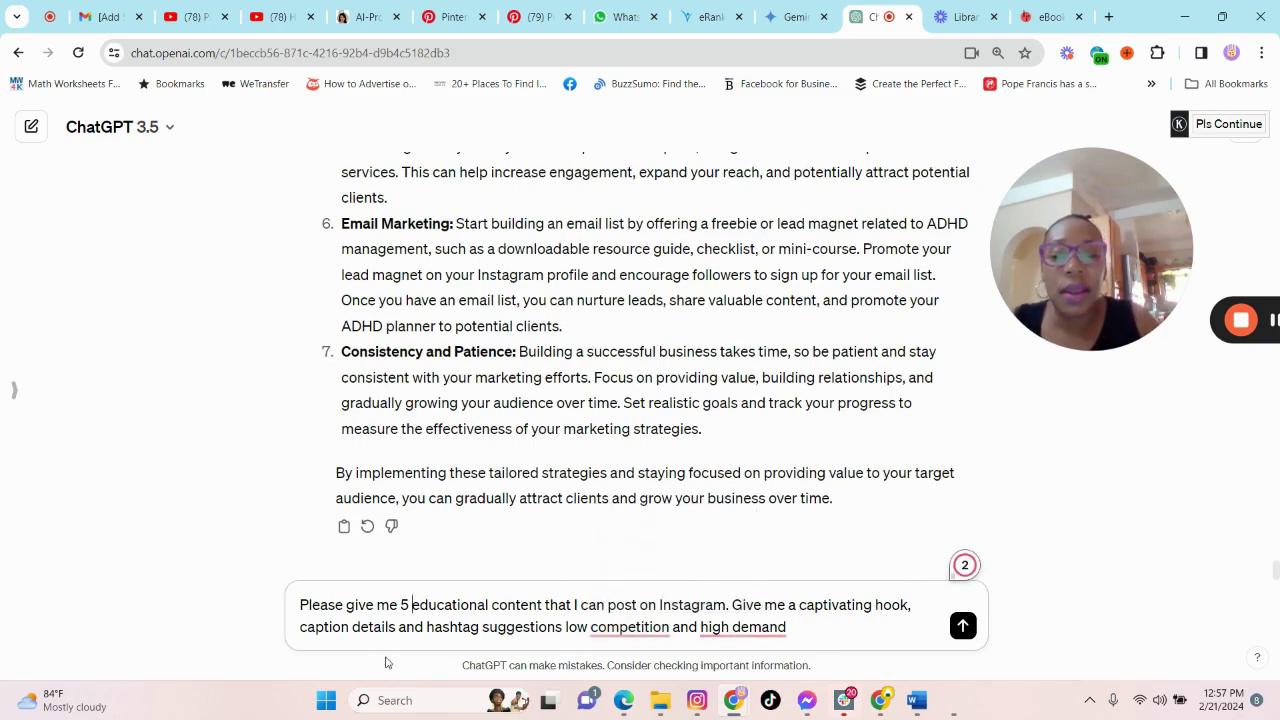
- Accept the corrections "low-competition" and "high-demand" in the prompt, add "Please put these in a table format." and send it
{"action": "mouse_move", "coordinate": [606, 620]}
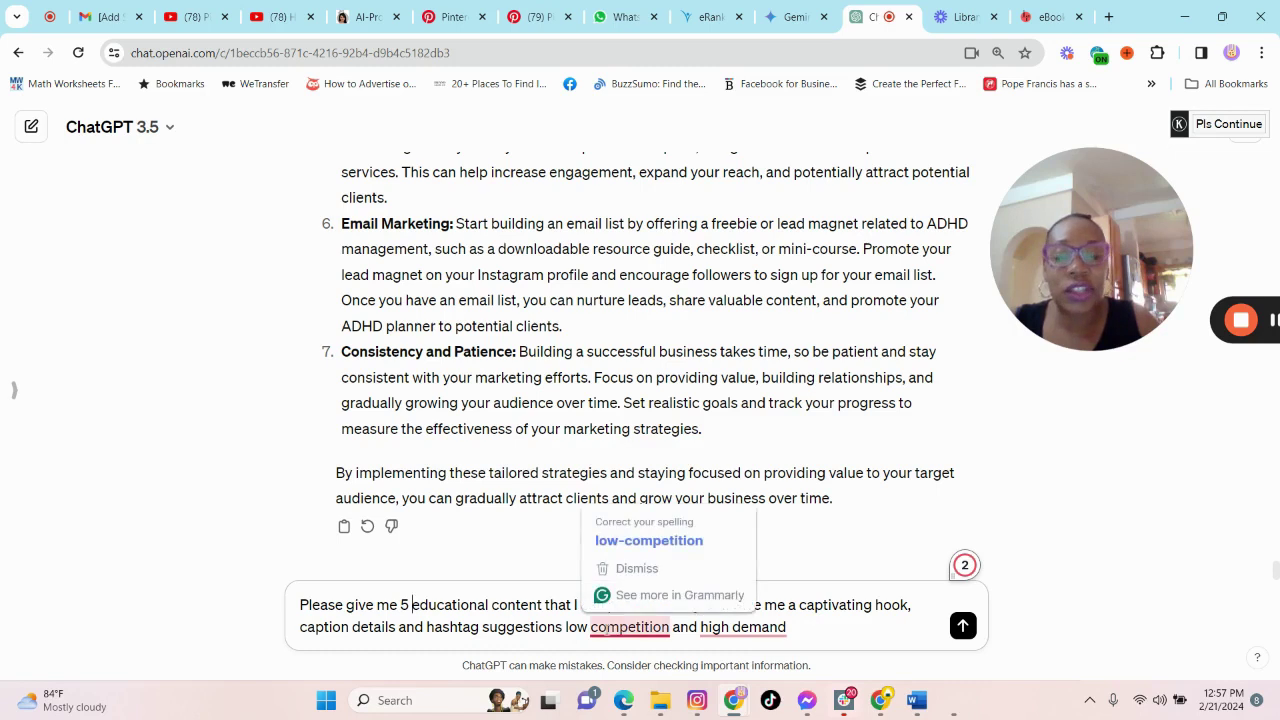
{"action": "left_click", "coordinate": [649, 540]}
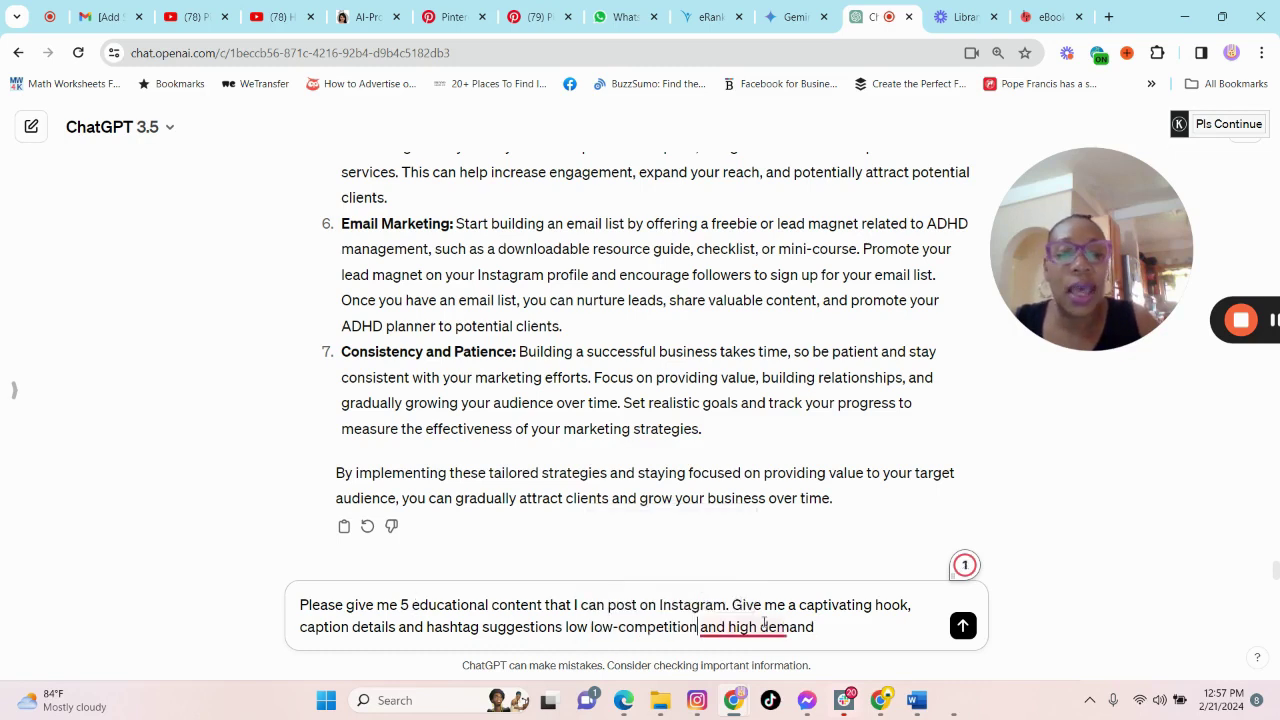
{"action": "mouse_move", "coordinate": [776, 620]}
{"action": "left_click", "coordinate": [777, 540]}
{"action": "type", "text": ". Please put these in a table format."}
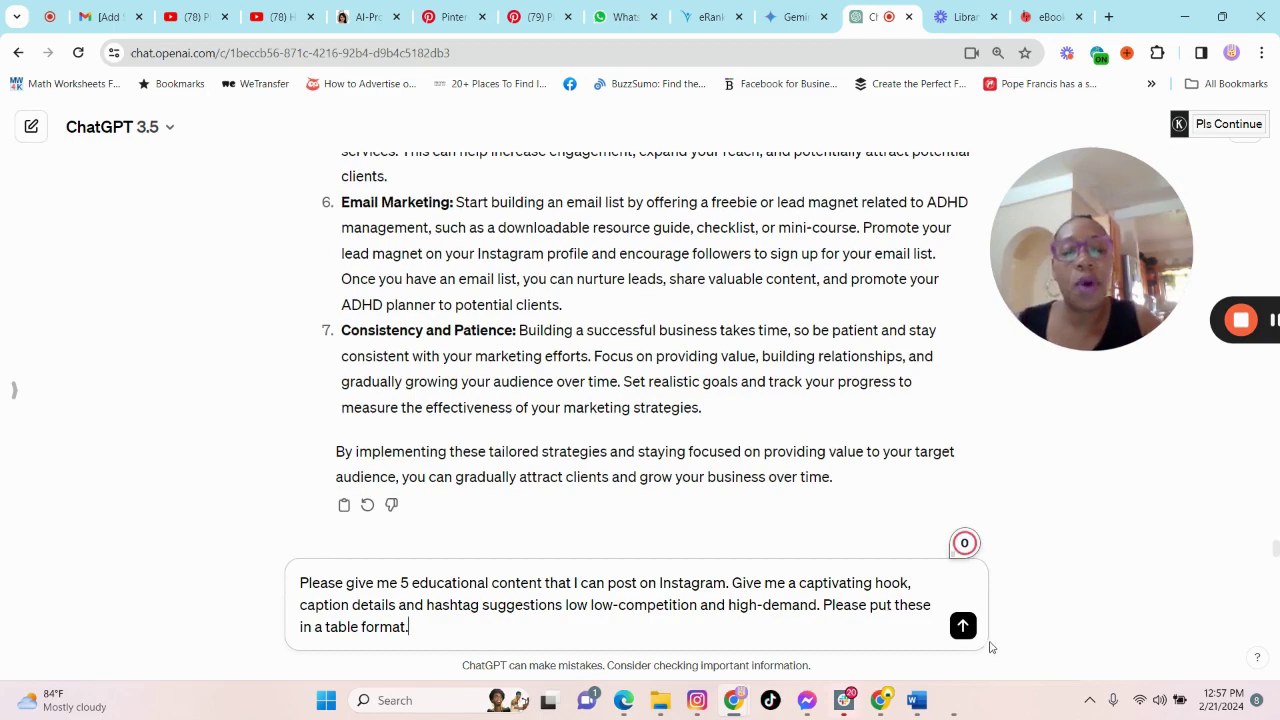
{"action": "left_click", "coordinate": [962, 625]}
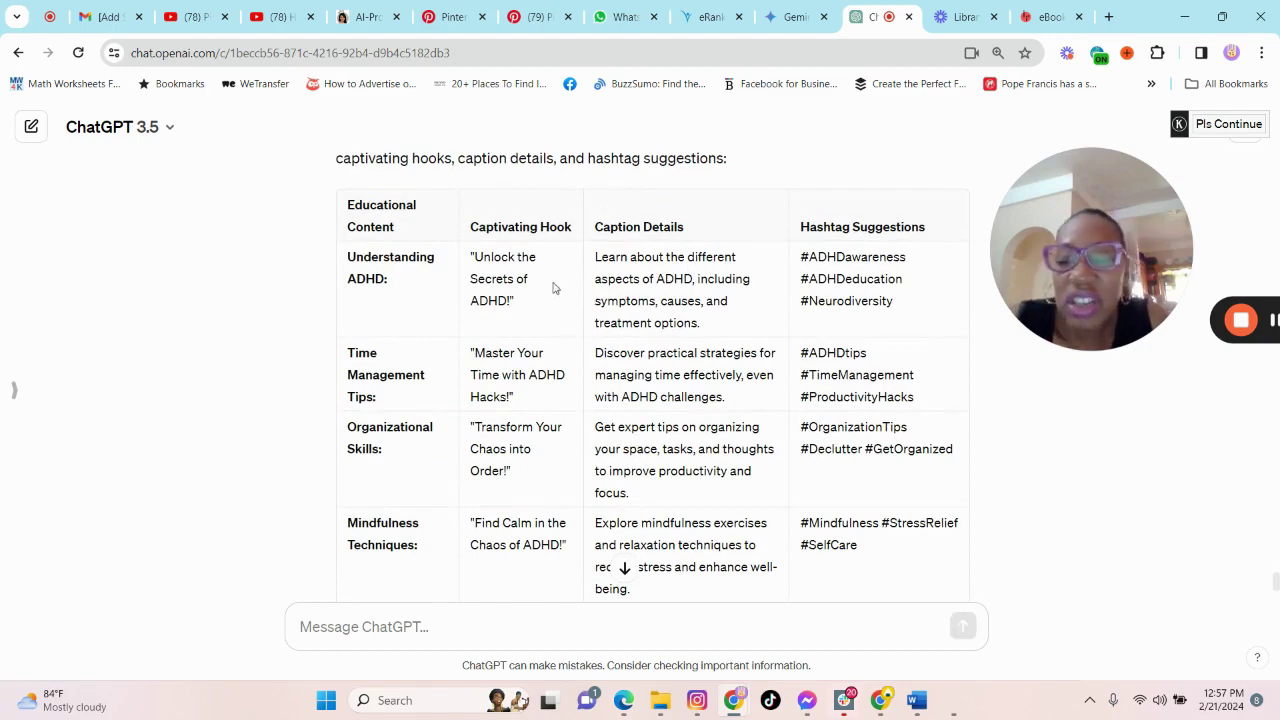
- Look over the educational content table and copy the full text of the prompt that requested it
{"action": "scroll", "coordinate": [500, 360], "scroll_direction": "up", "scroll_amount": 1}
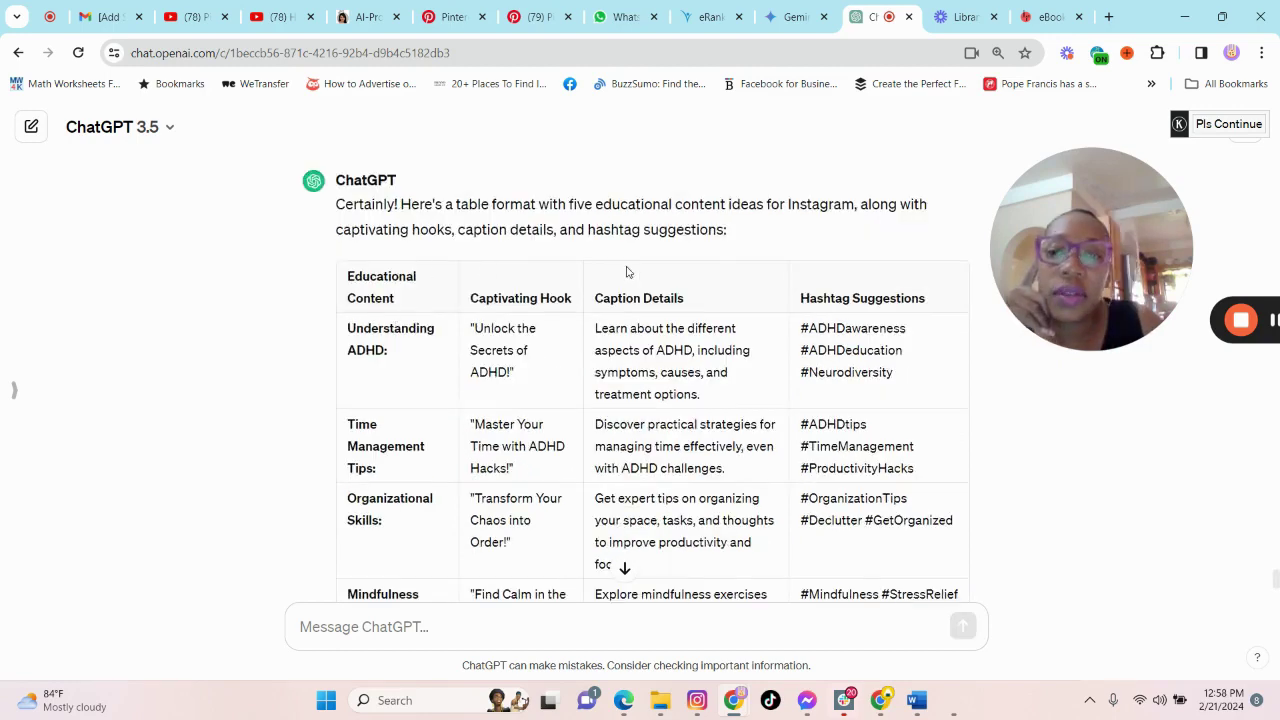
{"action": "scroll", "coordinate": [733, 281], "scroll_direction": "up", "scroll_amount": 3}
{"action": "left_click_drag", "start_coordinate": [445, 449], "coordinate": [338, 405]}
{"action": "key", "text": "ctrl+c"}
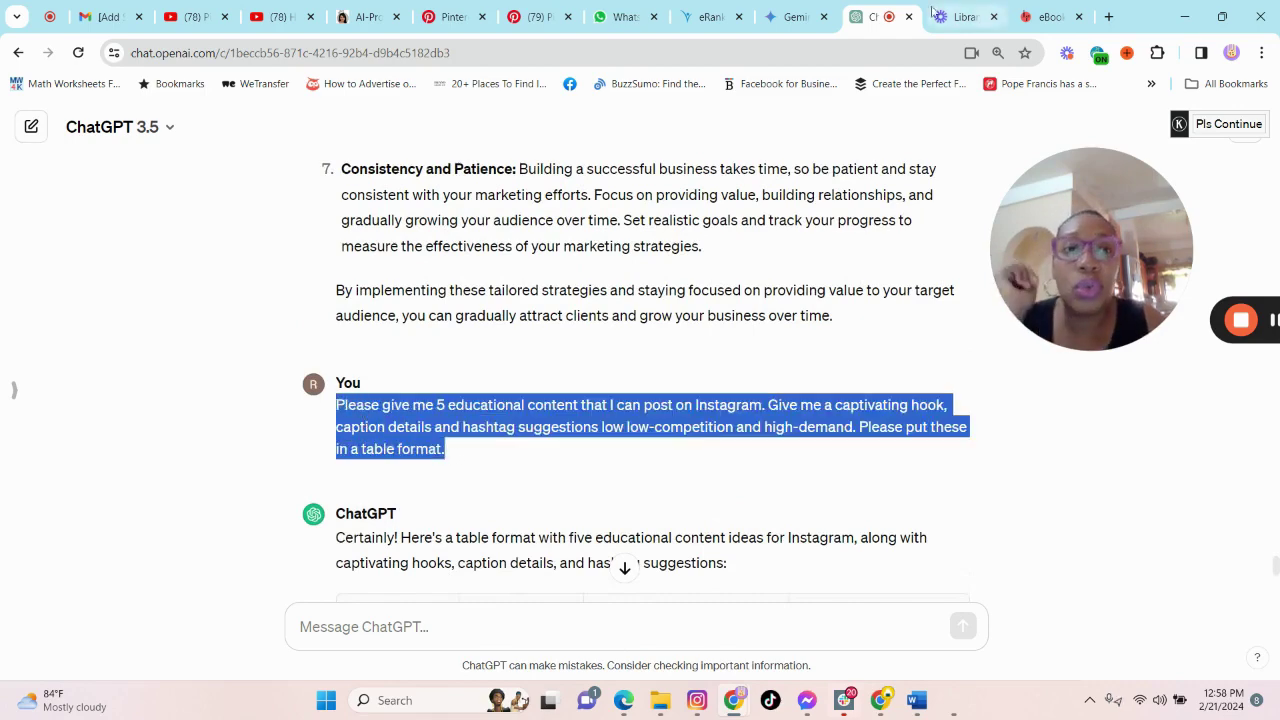
- Switch to Gemini, start a new chat and send the copied prompt requesting 5 educational Instagram content ideas in a table
{"action": "left_click", "coordinate": [795, 16]}
{"action": "left_click", "coordinate": [58, 204]}
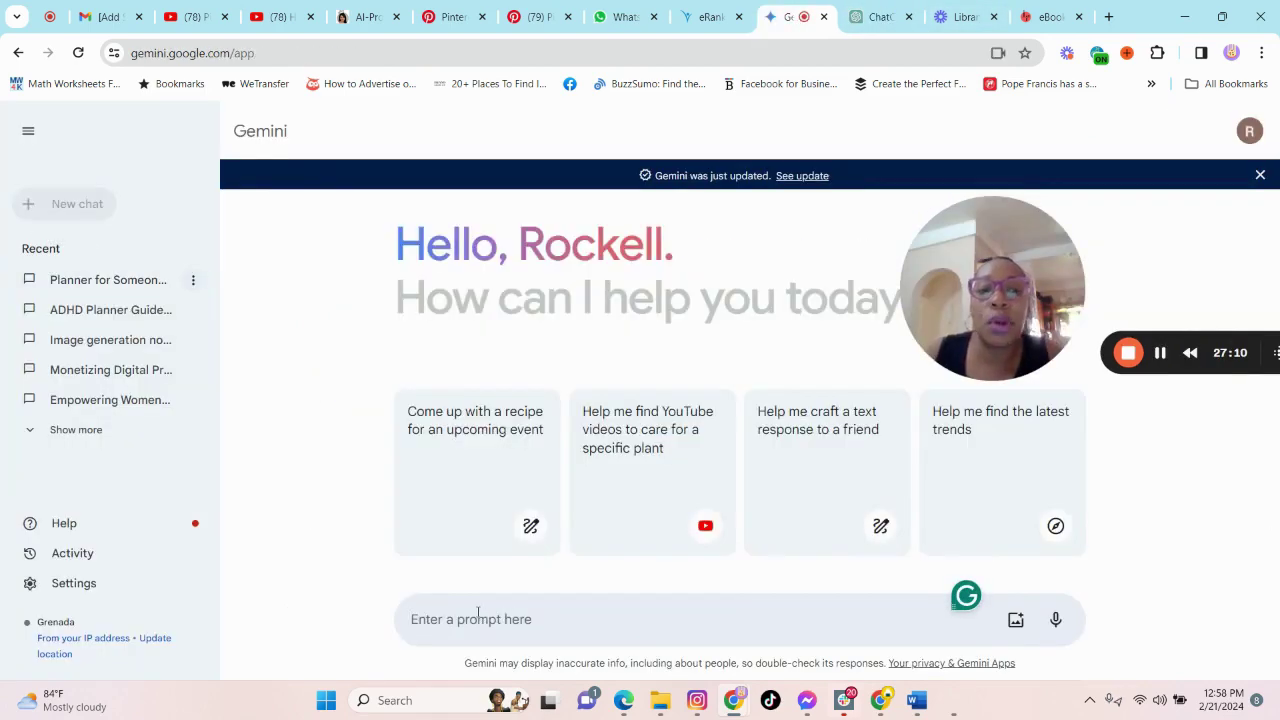
{"action": "key", "text": "ctrl+v"}
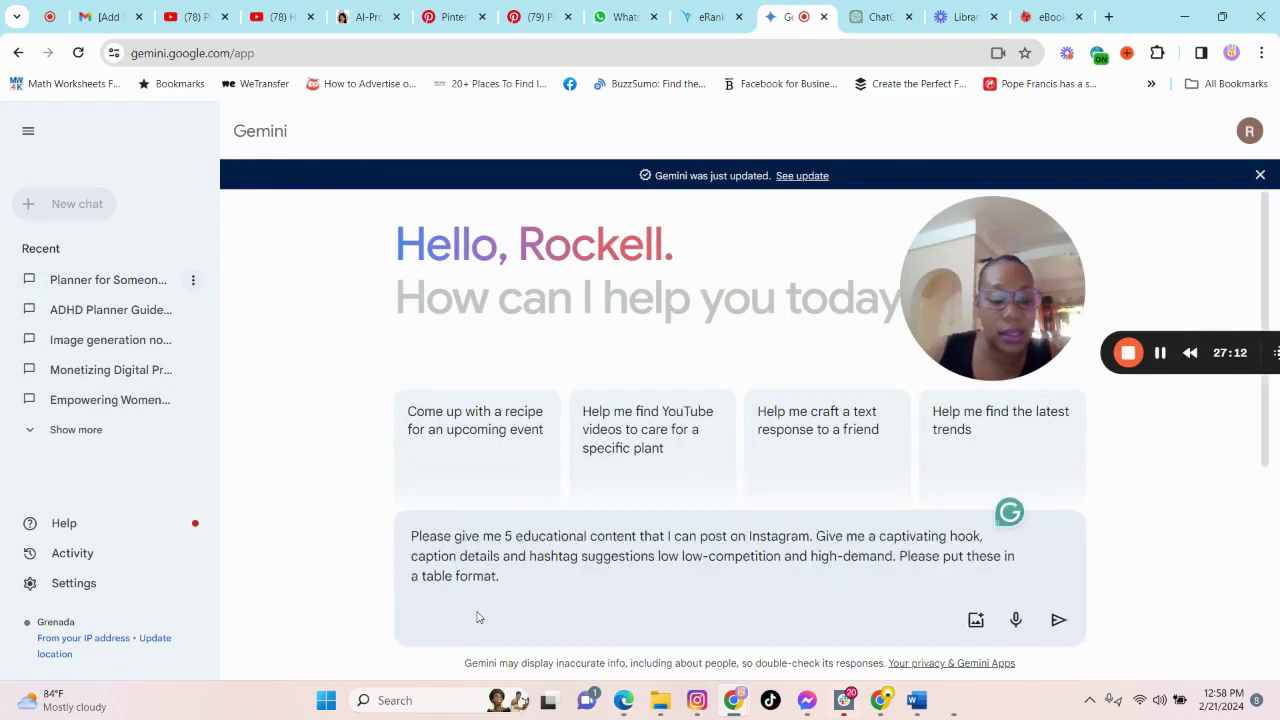
{"action": "key", "text": "Return"}
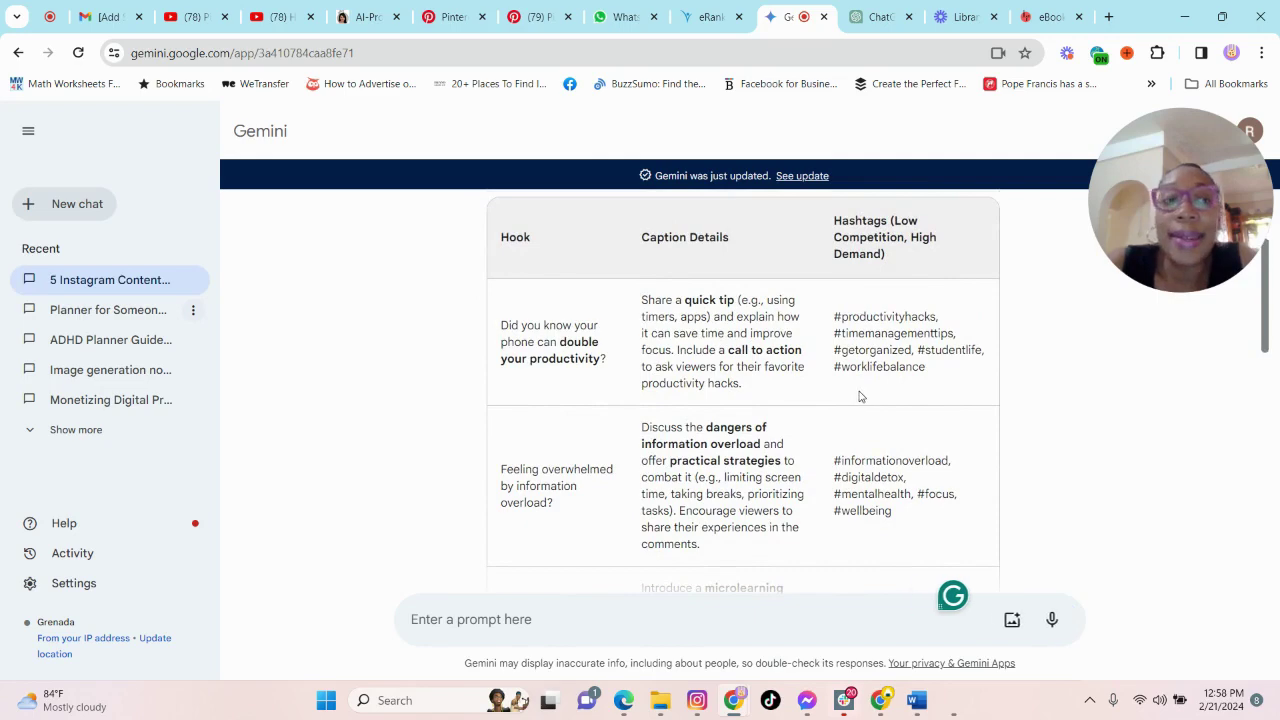
- Read Gemini's table of educational Instagram ideas, checking the hooks, caption details, hashtags and Sheets export option against the prompt
{"action": "scroll", "coordinate": [858, 394], "scroll_direction": "down", "scroll_amount": 1}
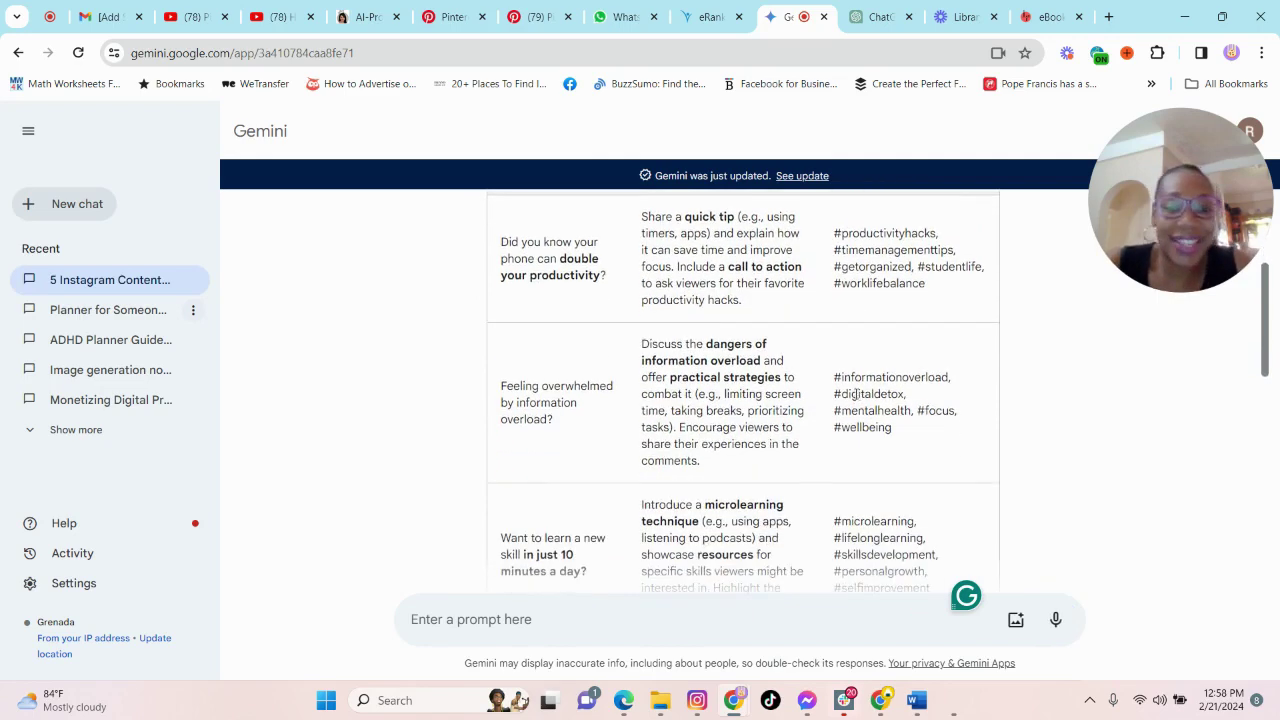
{"action": "scroll", "coordinate": [856, 396], "scroll_direction": "up", "scroll_amount": 1}
{"action": "scroll", "coordinate": [857, 395], "scroll_direction": "down", "scroll_amount": 6}
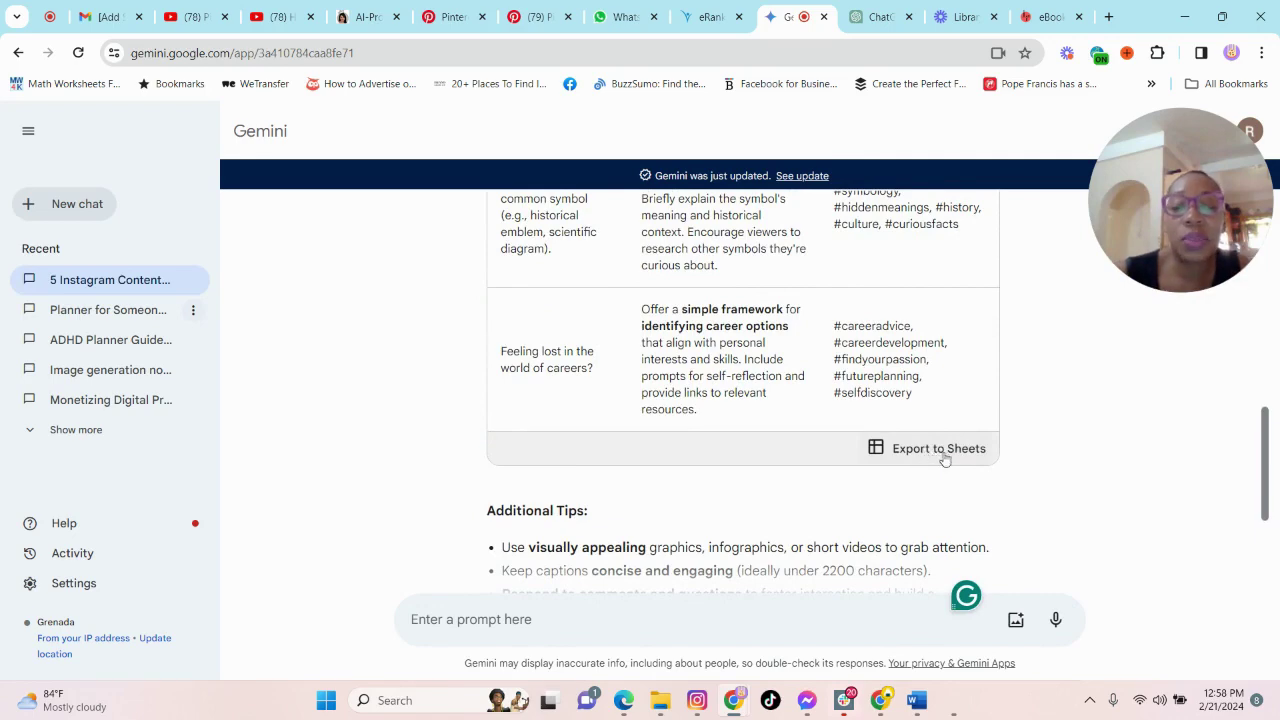
{"action": "scroll", "coordinate": [759, 432], "scroll_direction": "up", "scroll_amount": 2}
{"action": "scroll", "coordinate": [712, 435], "scroll_direction": "up", "scroll_amount": 3}
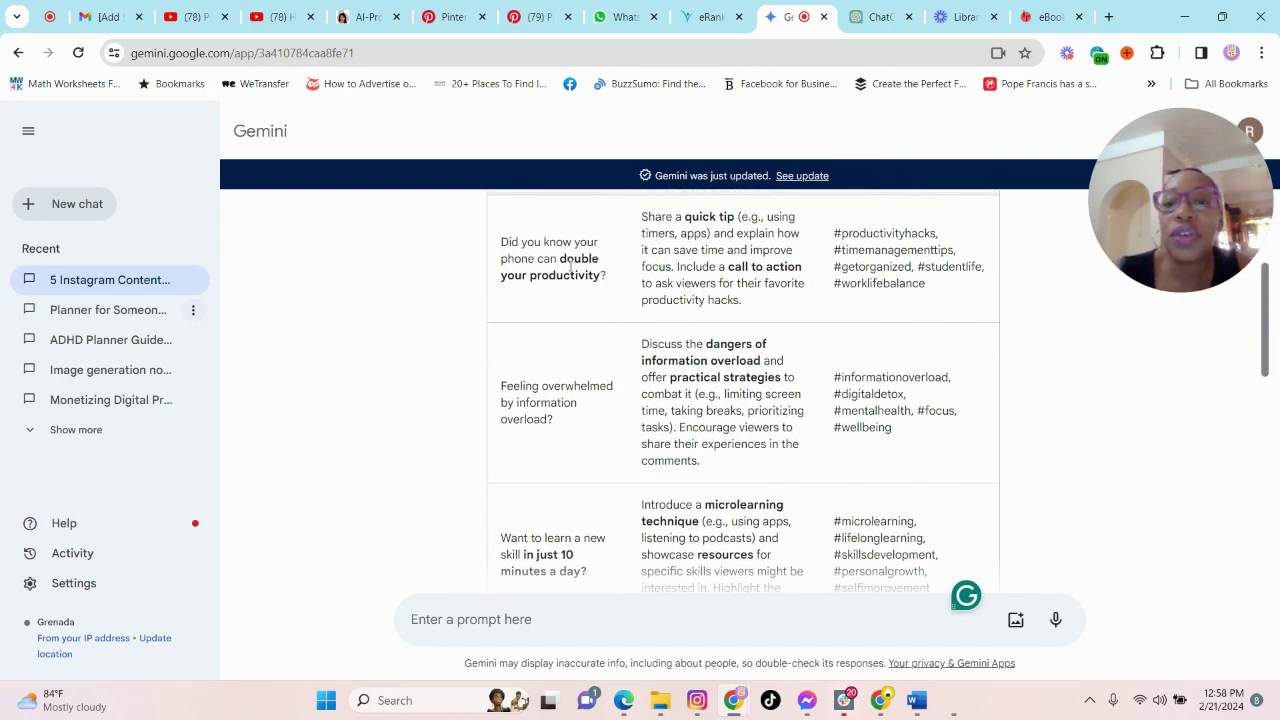
{"action": "scroll", "coordinate": [640, 317], "scroll_direction": "up", "scroll_amount": 1}
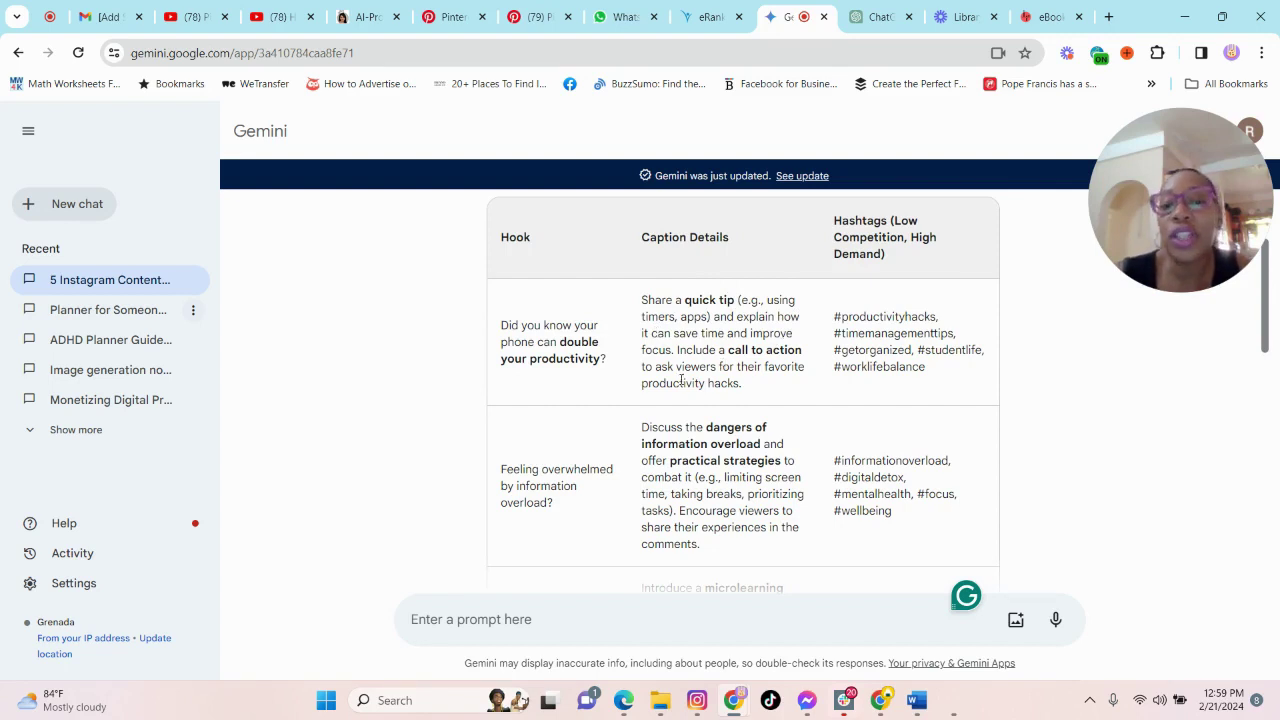
{"action": "scroll", "coordinate": [776, 370], "scroll_direction": "down", "scroll_amount": 2}
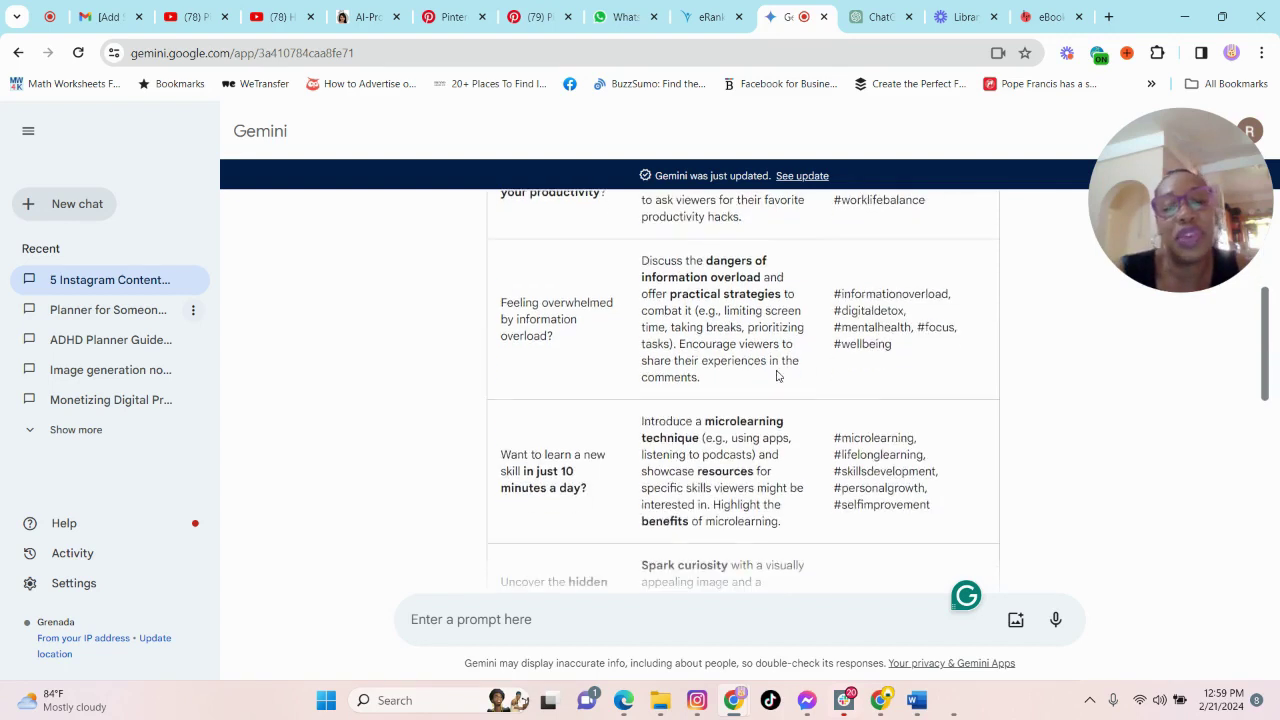
{"action": "scroll", "coordinate": [772, 368], "scroll_direction": "up", "scroll_amount": 2}
{"action": "scroll", "coordinate": [769, 360], "scroll_direction": "down", "scroll_amount": 2}
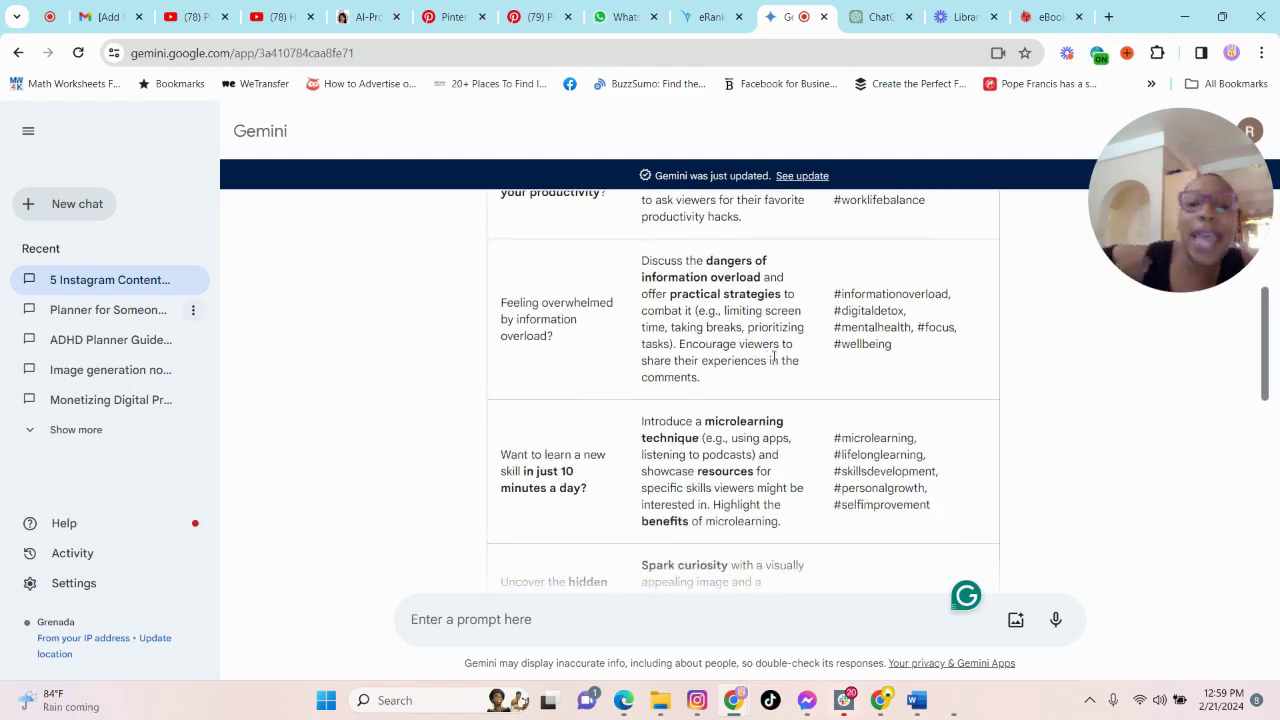
{"action": "scroll", "coordinate": [773, 356], "scroll_direction": "down", "scroll_amount": 1}
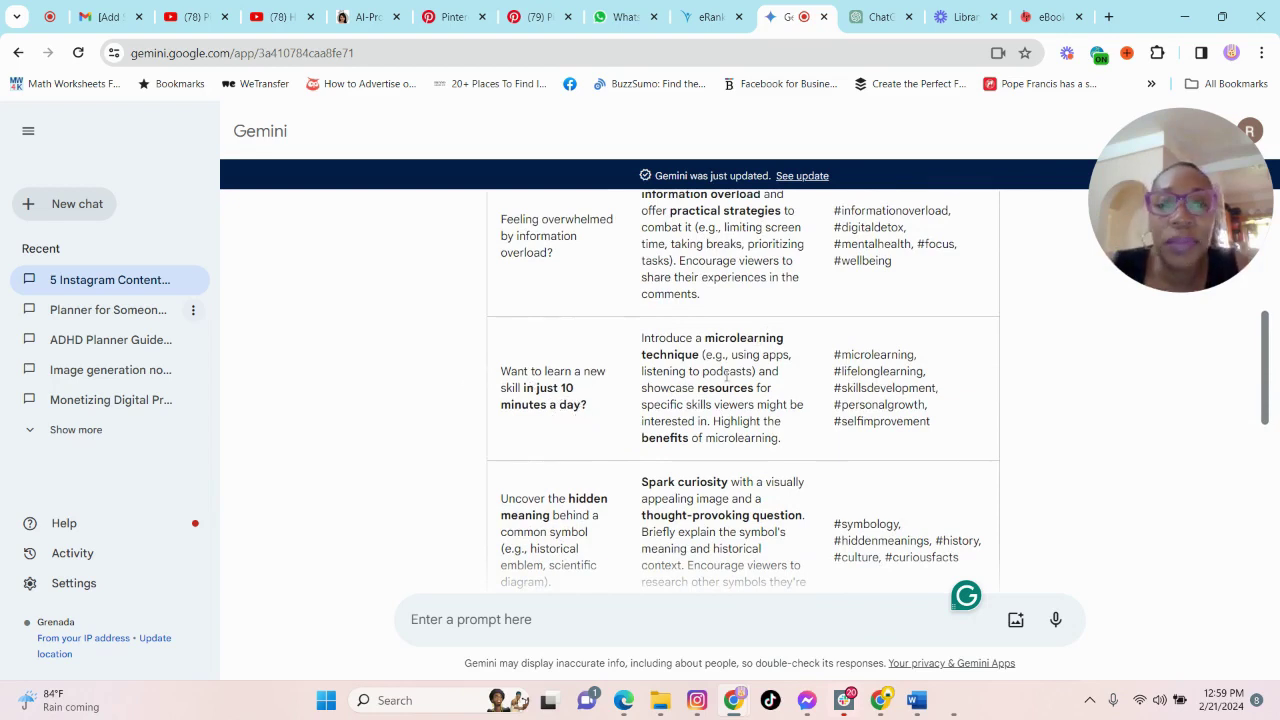
{"action": "scroll", "coordinate": [776, 376], "scroll_direction": "up", "scroll_amount": 1}
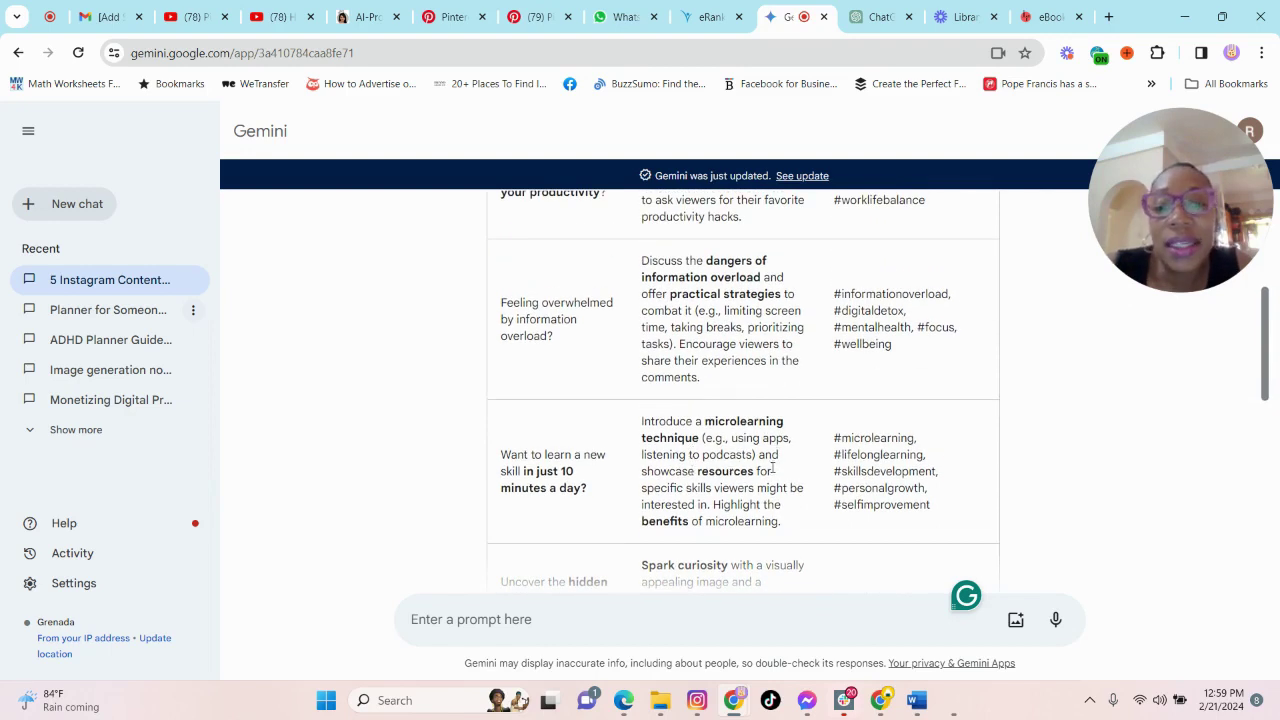
{"action": "scroll", "coordinate": [772, 468], "scroll_direction": "down", "scroll_amount": 2}
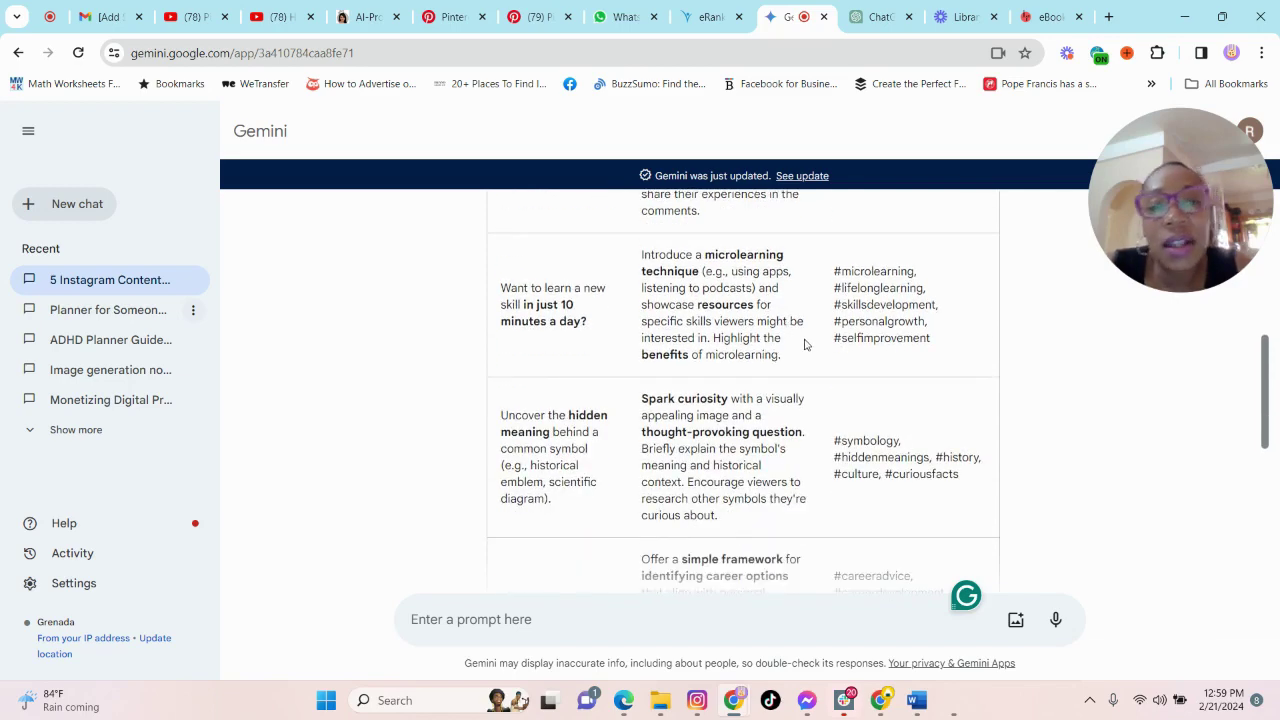
{"action": "scroll", "coordinate": [805, 345], "scroll_direction": "down", "scroll_amount": 4}
{"action": "scroll", "coordinate": [808, 400], "scroll_direction": "up", "scroll_amount": 15}
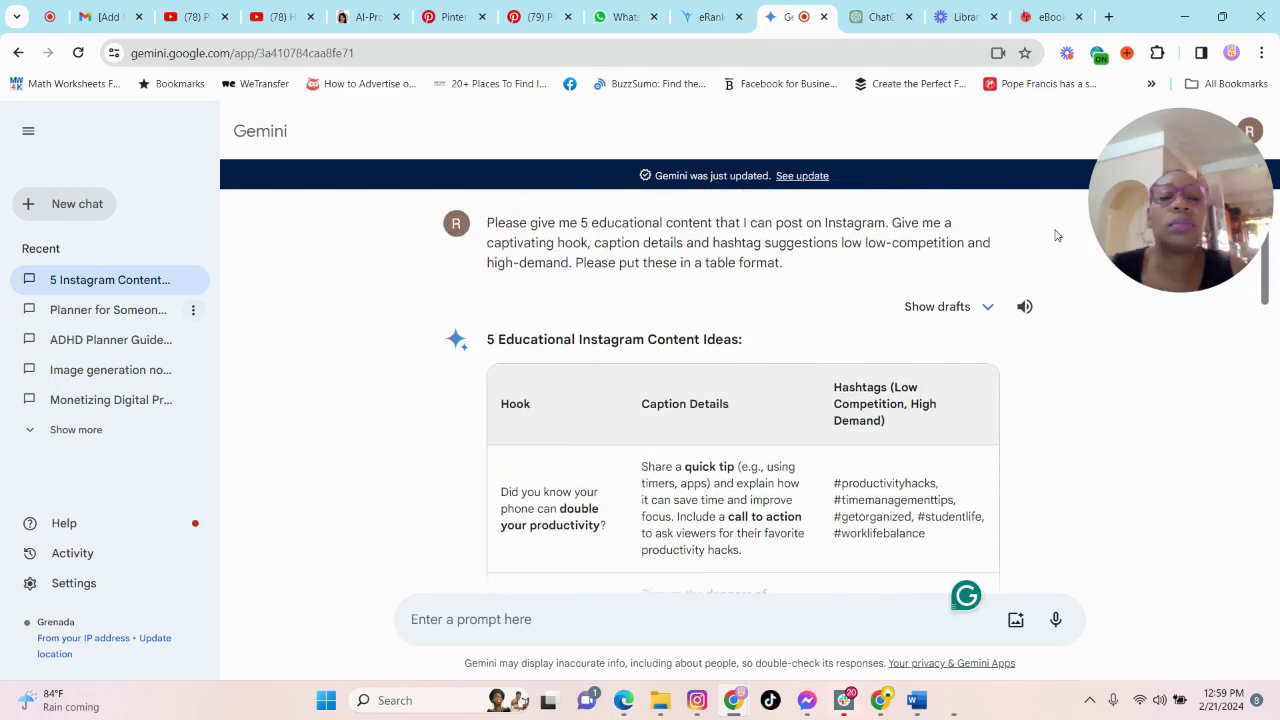
- Start another Gemini chat, paste the same prompt and add "about ADHD" after "educational content"
{"action": "key", "text": "ctrl+shift+o"}
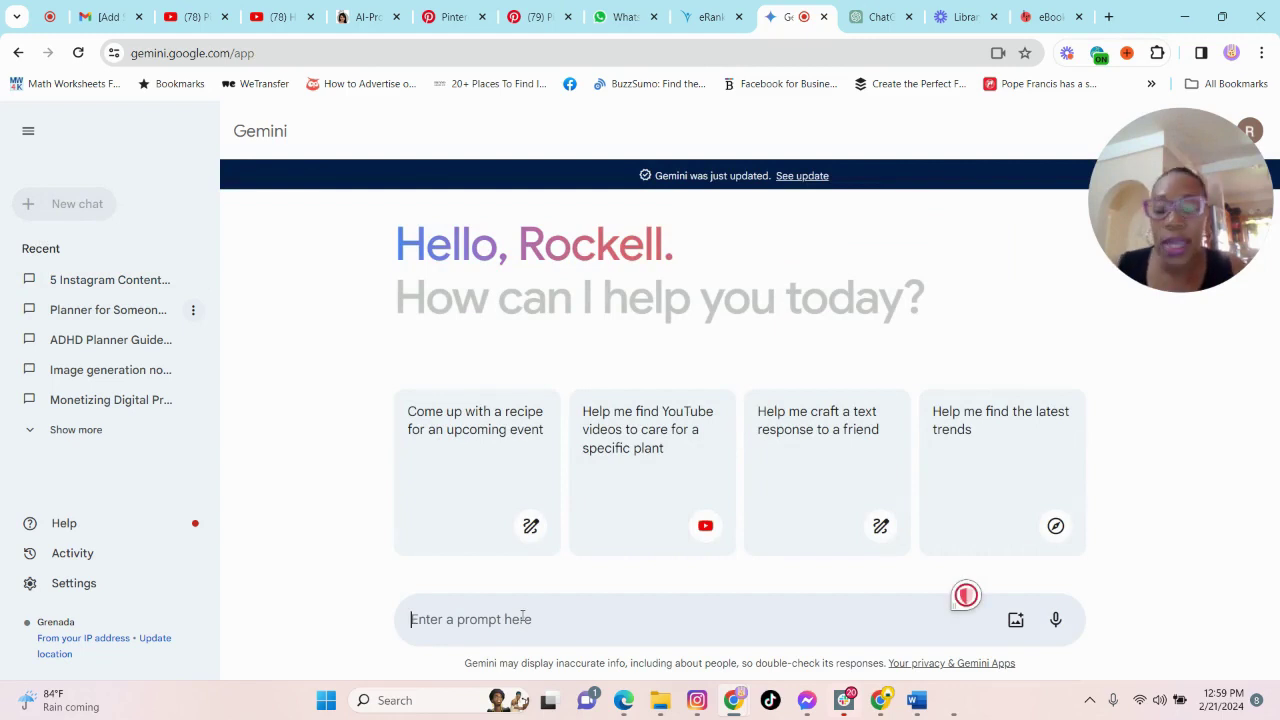
{"action": "type", "text": "Please give me 5 educational content that I can post on Instagram. Give me a captivating hook, caption details and hashtag suggestions low low-competition and high-demand. Please put these in a table format."}
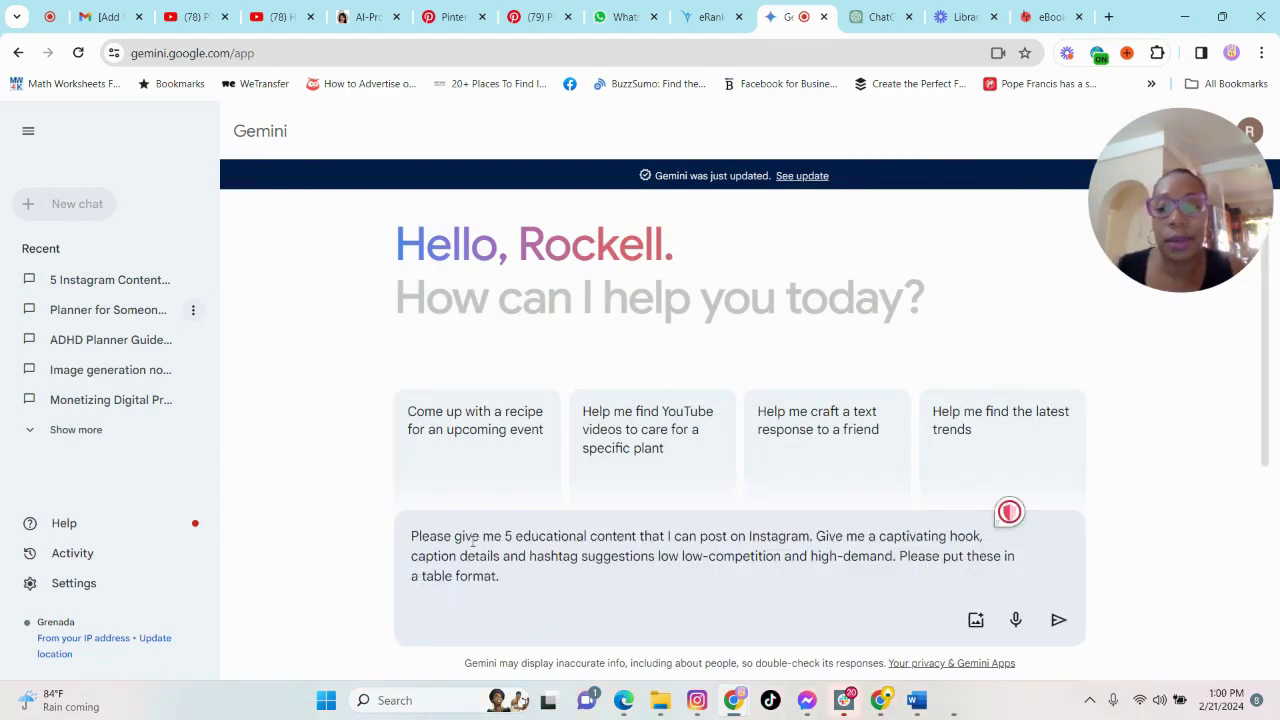
{"action": "left_click", "coordinate": [638, 537]}
{"action": "type", "text": "about ADHD"}
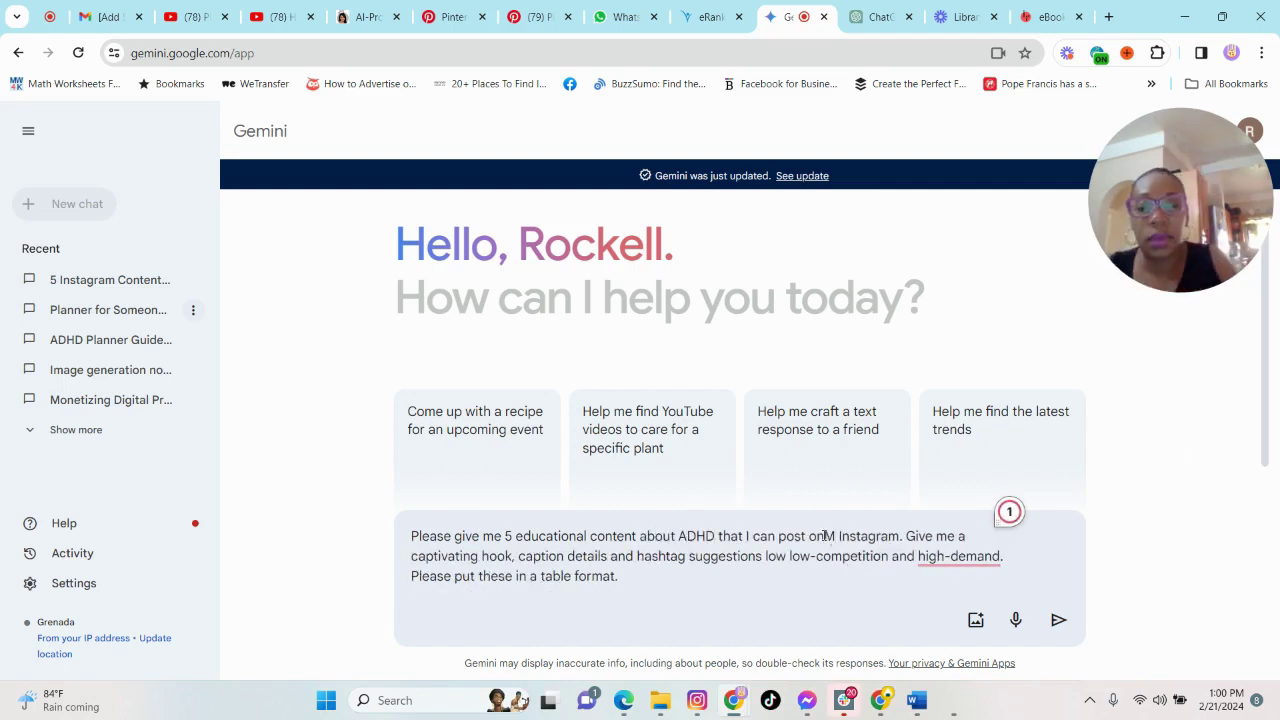
- Change the posting place to "my faceless Instagram account", correct "high-demand" to "high demand" and submit the prompt
{"action": "left_click", "coordinate": [826, 537]}
{"action": "type", "text": "my"}
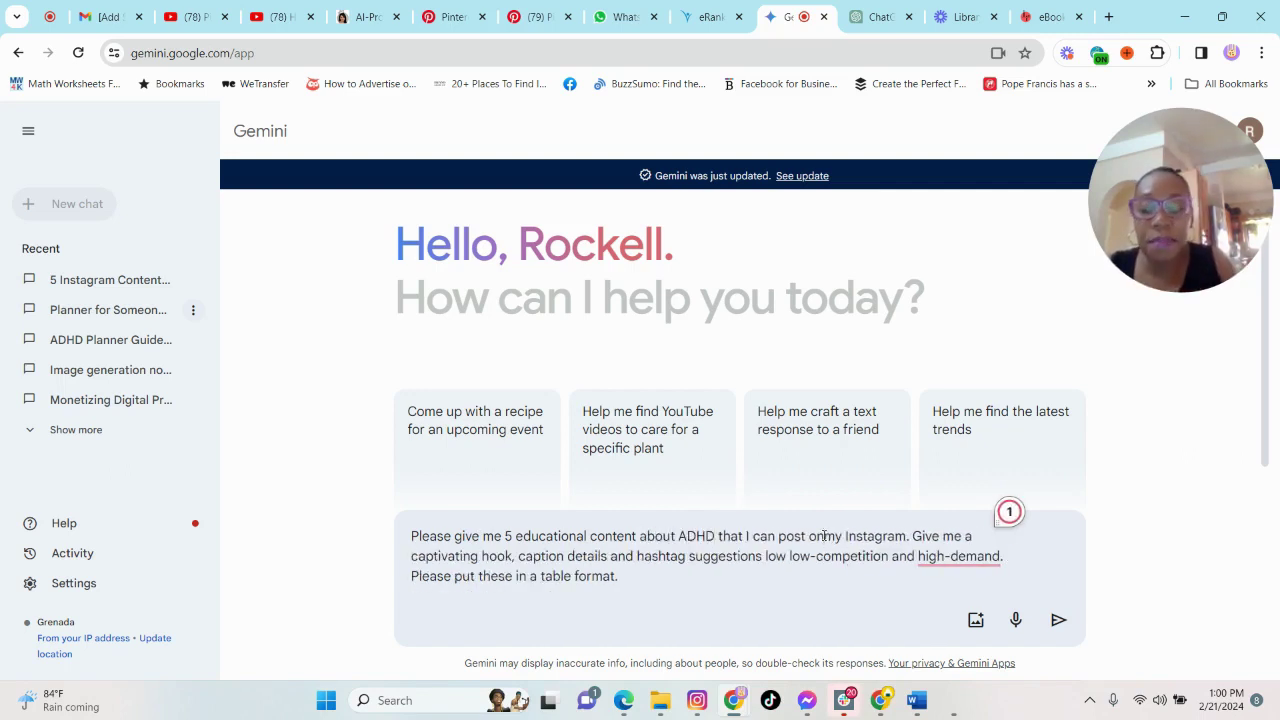
{"action": "key", "text": "BackSpace"}
{"action": "key", "text": "BackSpace"}
{"action": "key", "text": "BackSpace"}
{"action": "type", "text": "m"}
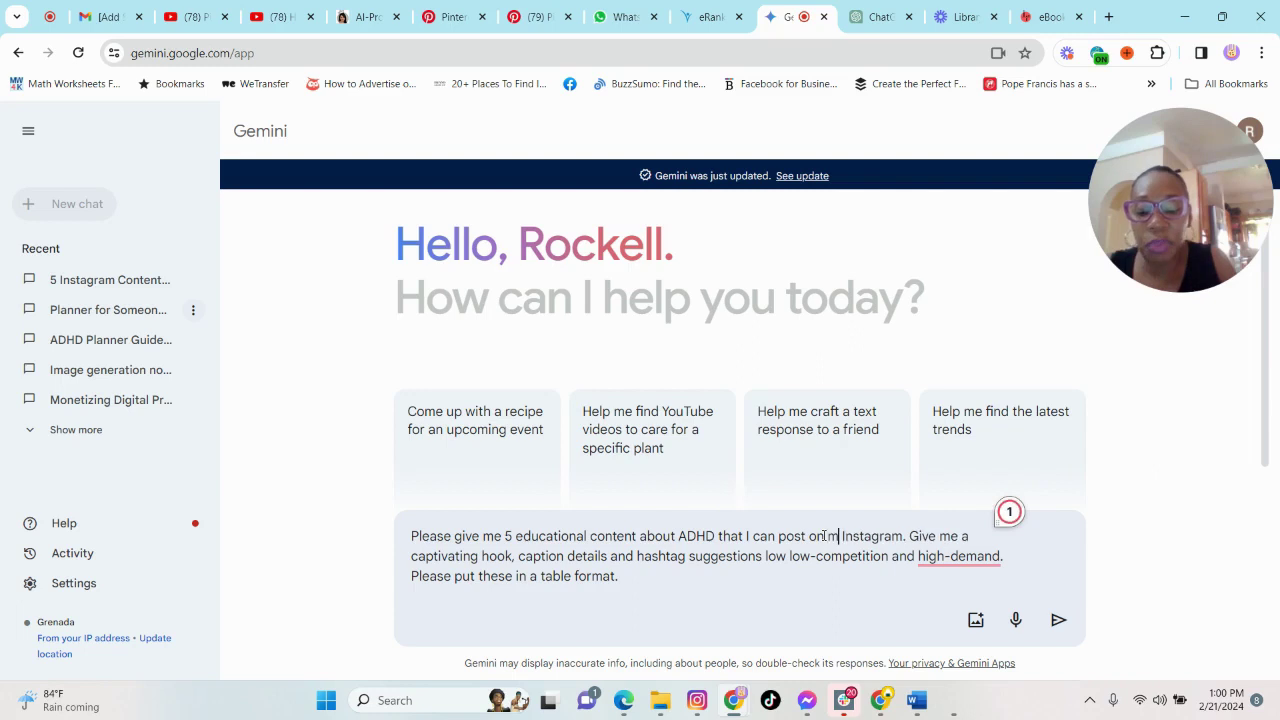
{"action": "type", "text": "y f"}
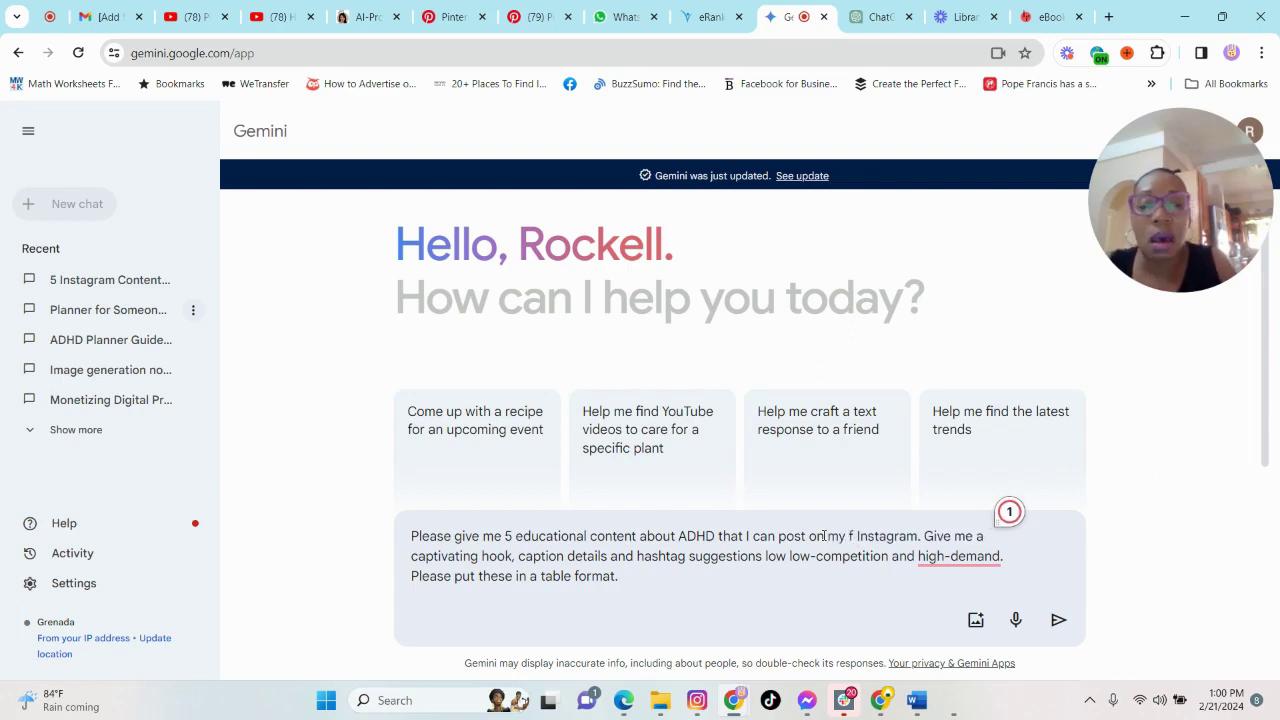
{"action": "type", "text": "aceb"}
{"action": "key", "text": "BackSpace"}
{"action": "key", "text": "BackSpace"}
{"action": "key", "text": "BackSpace"}
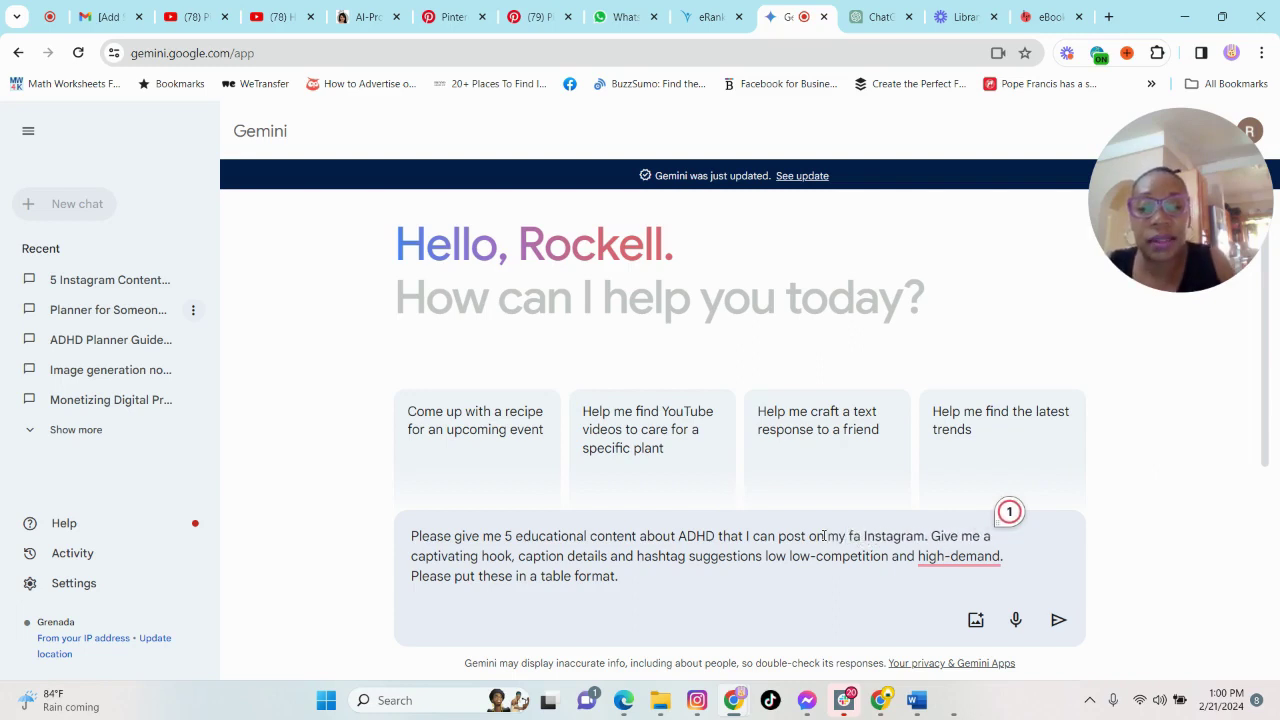
{"action": "key", "text": "ctrl+z"}
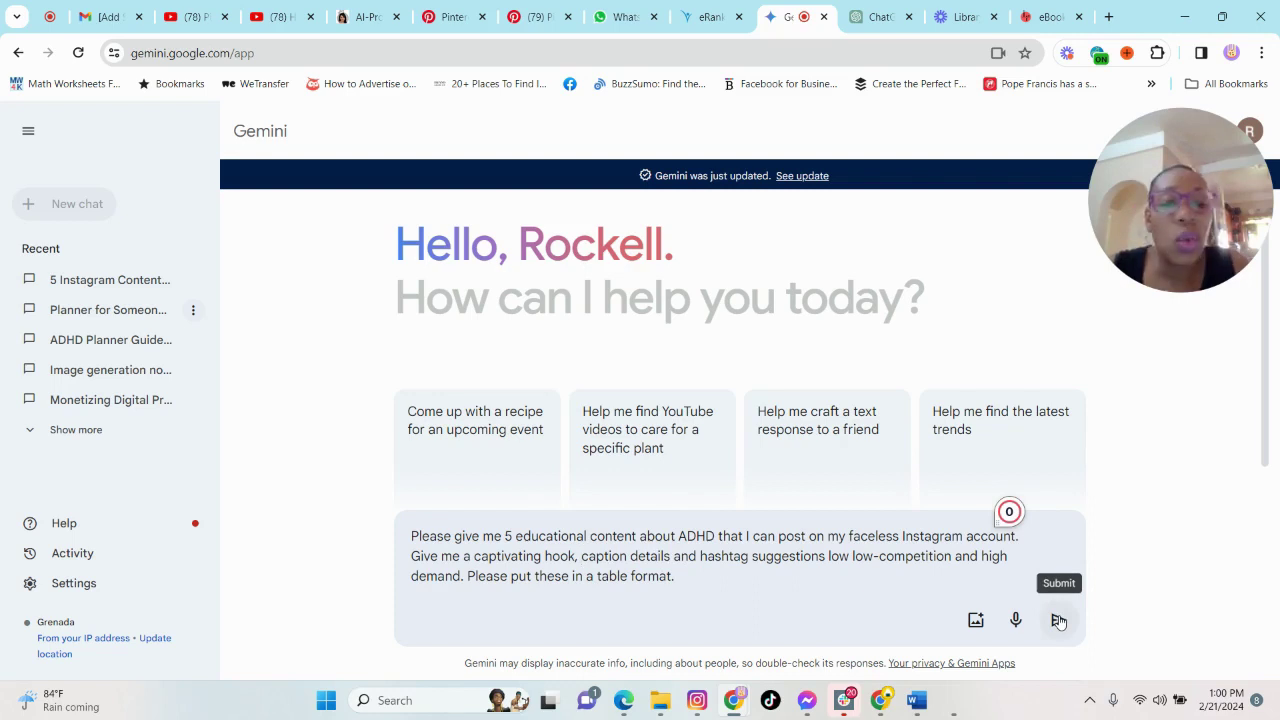
{"action": "left_click", "coordinate": [1059, 621]}
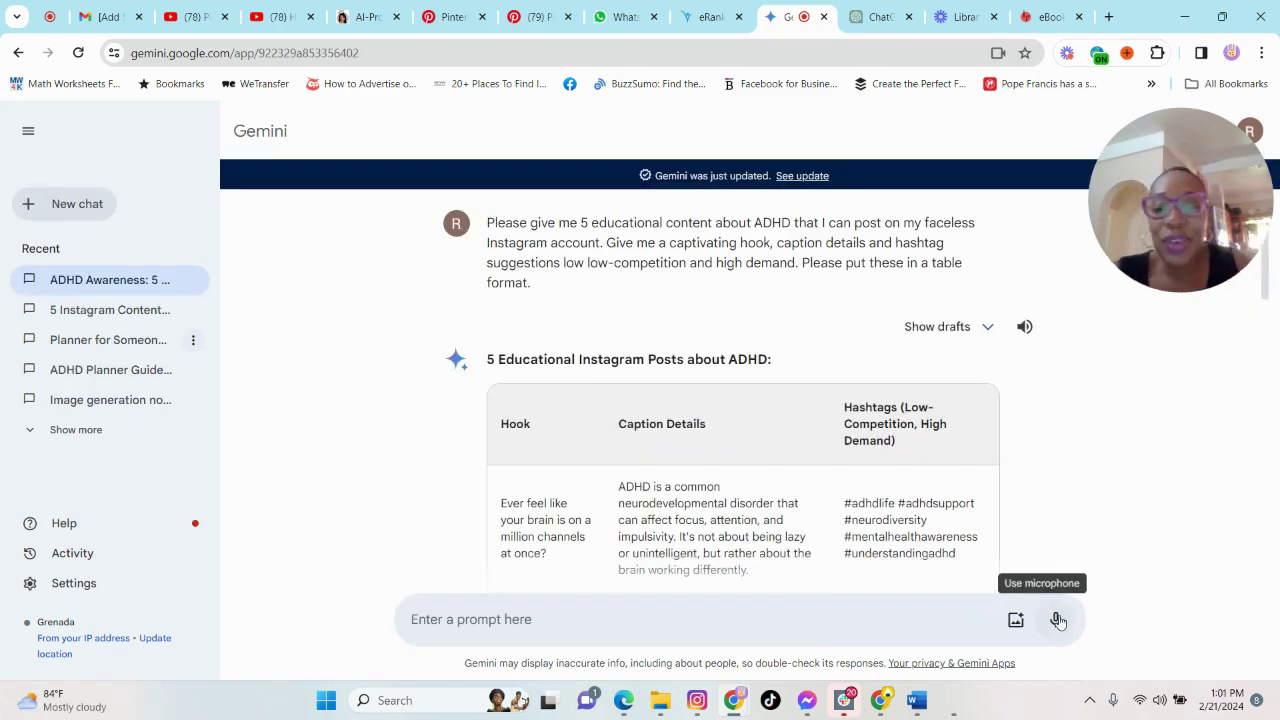
- Review Gemini's ADHD post table from first to last hook, including its caption details and hashtags
{"action": "scroll", "coordinate": [883, 568], "scroll_direction": "down", "scroll_amount": 3}
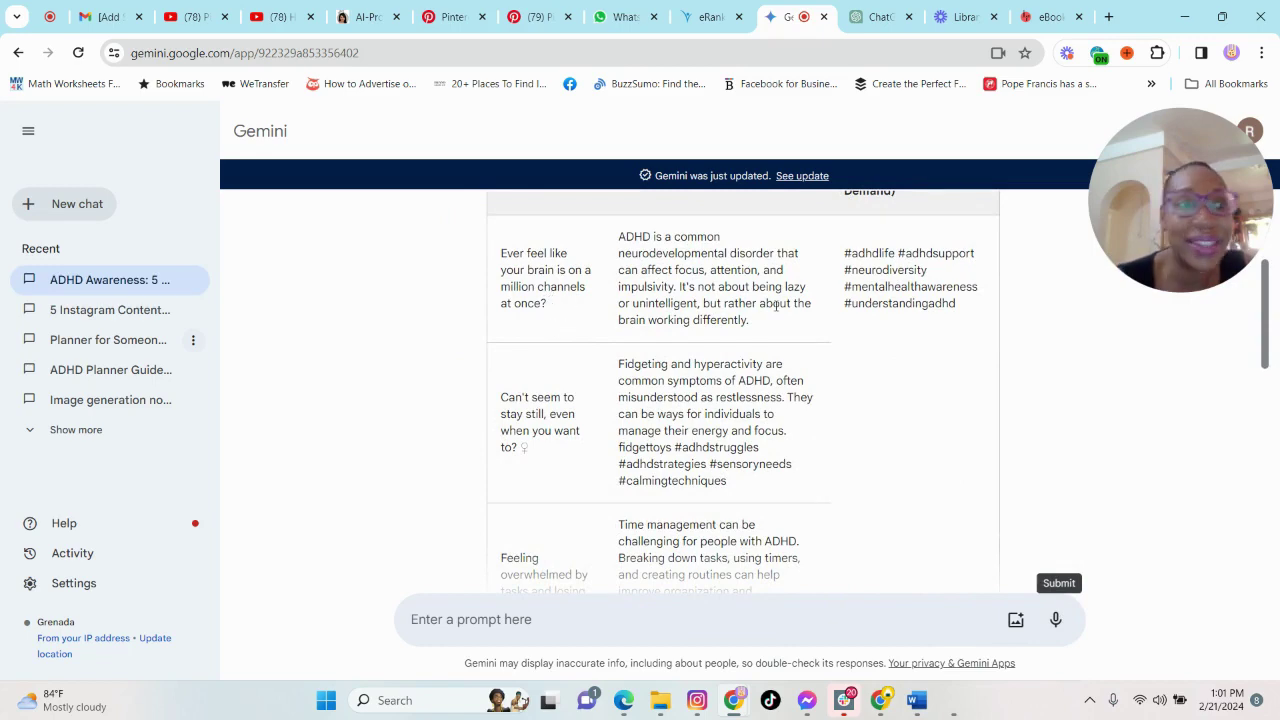
{"action": "scroll", "coordinate": [742, 491], "scroll_direction": "down", "scroll_amount": 5}
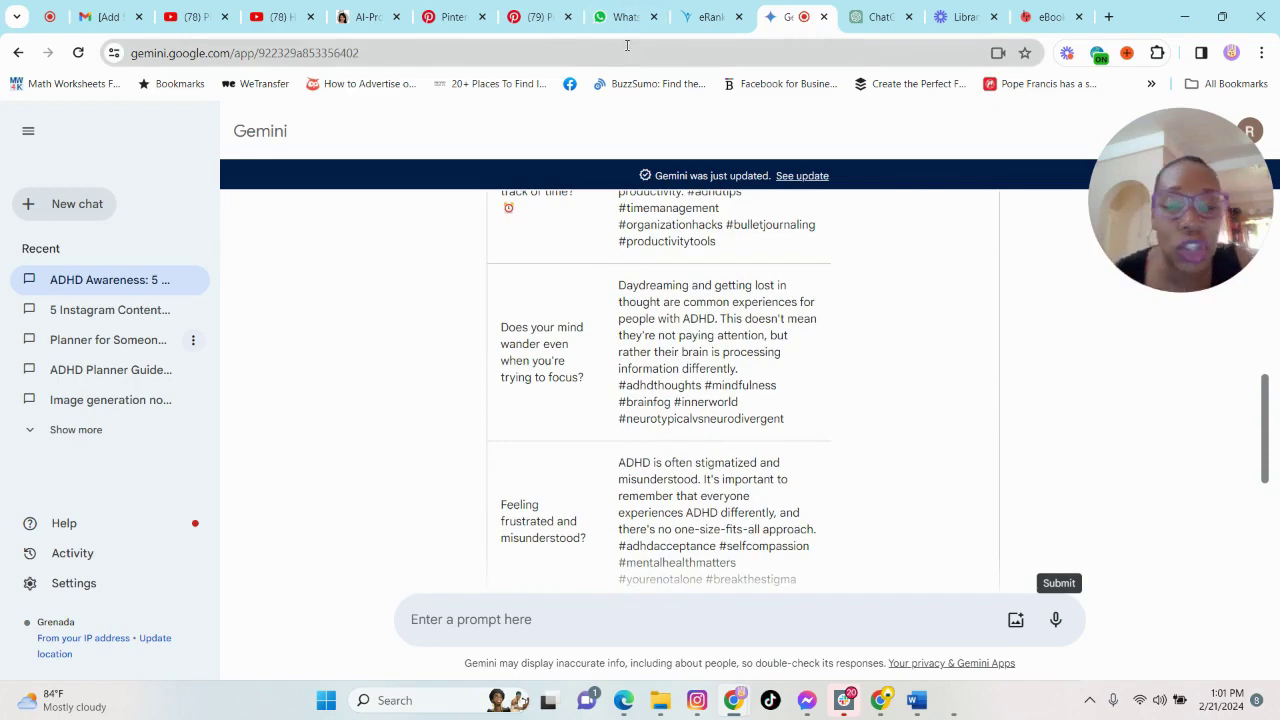
{"action": "scroll", "coordinate": [690, 383], "scroll_direction": "down", "scroll_amount": 2}
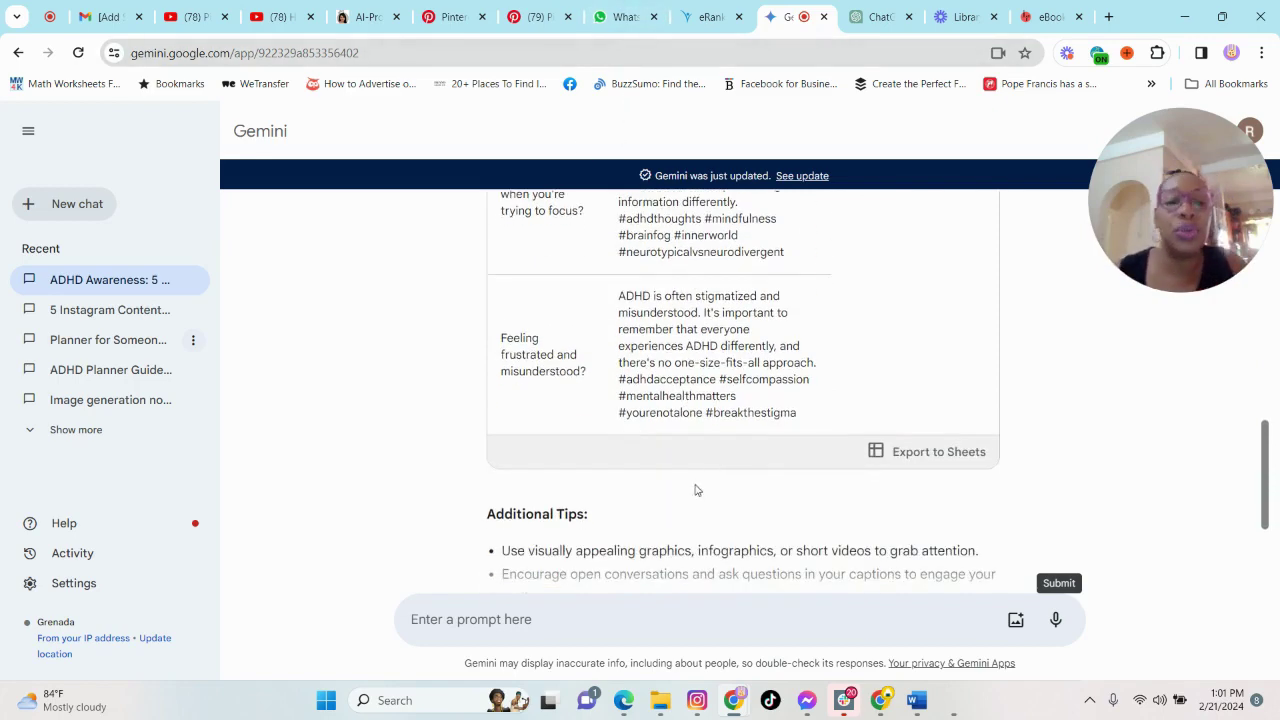
{"action": "scroll", "coordinate": [798, 442], "scroll_direction": "up", "scroll_amount": 2}
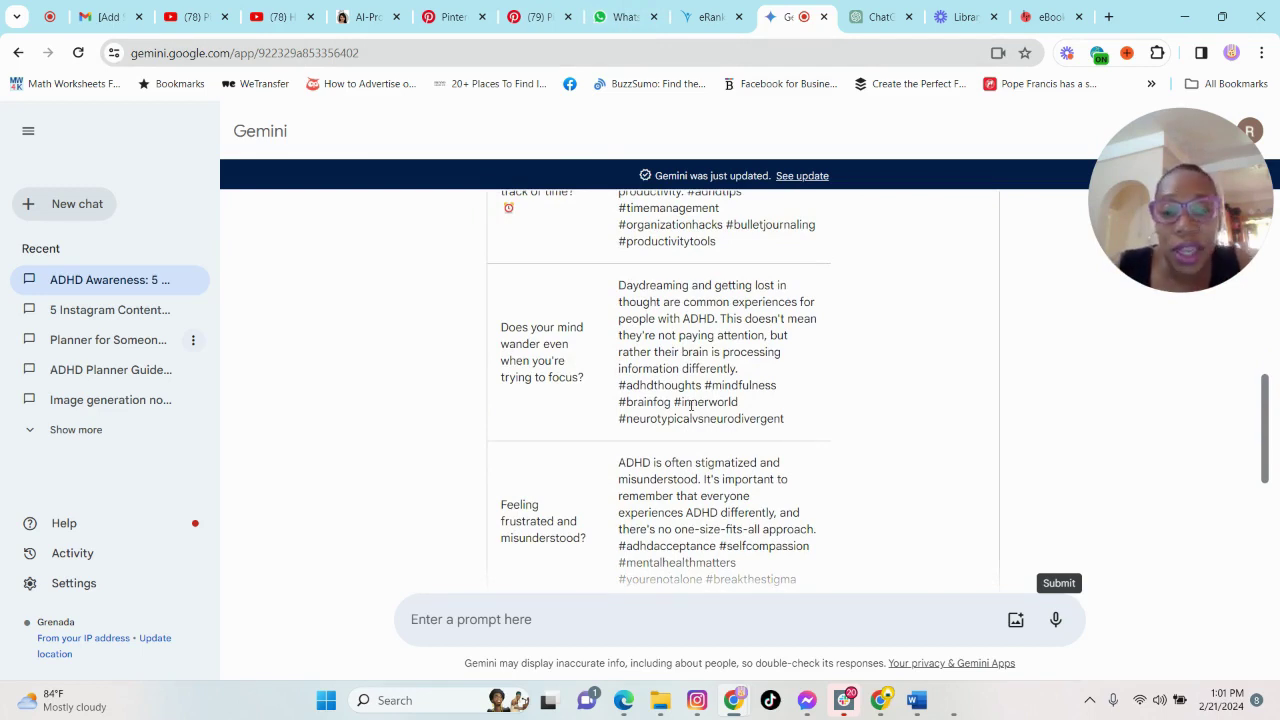
{"action": "scroll", "coordinate": [794, 447], "scroll_direction": "down", "scroll_amount": 1}
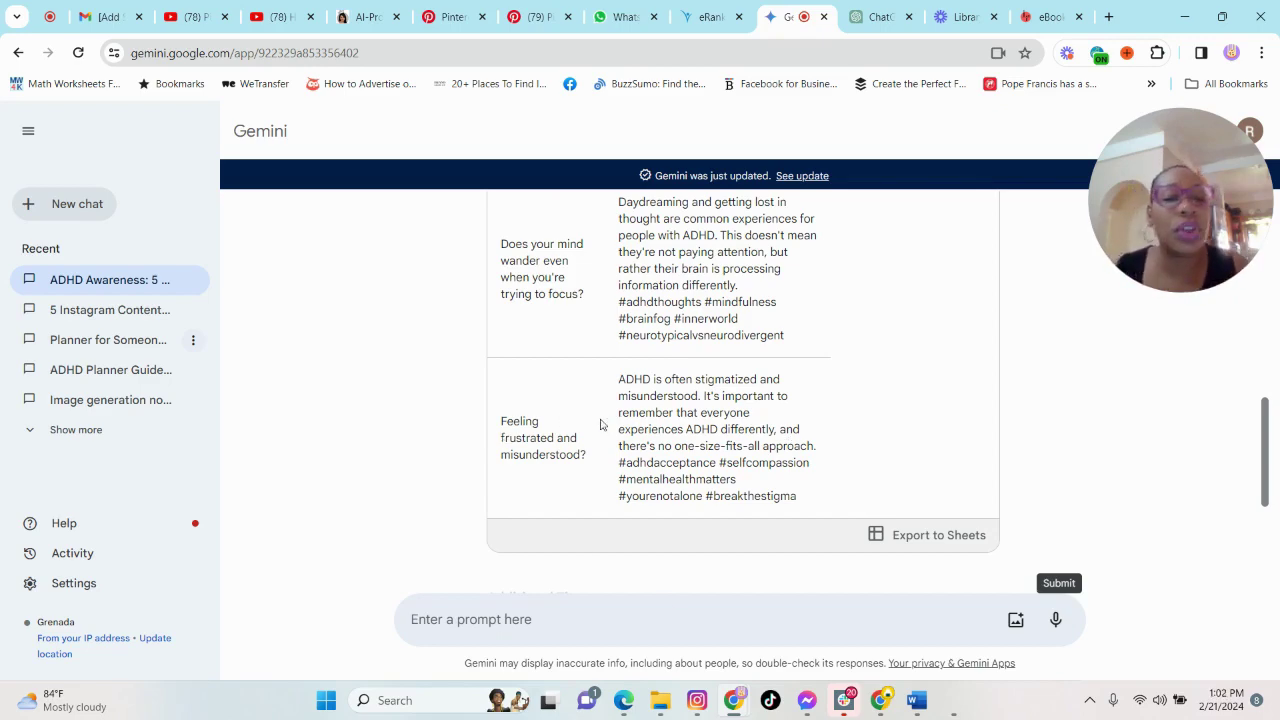
{"action": "scroll", "coordinate": [800, 410], "scroll_direction": "down", "scroll_amount": 1}
{"action": "scroll", "coordinate": [814, 428], "scroll_direction": "up", "scroll_amount": 8}
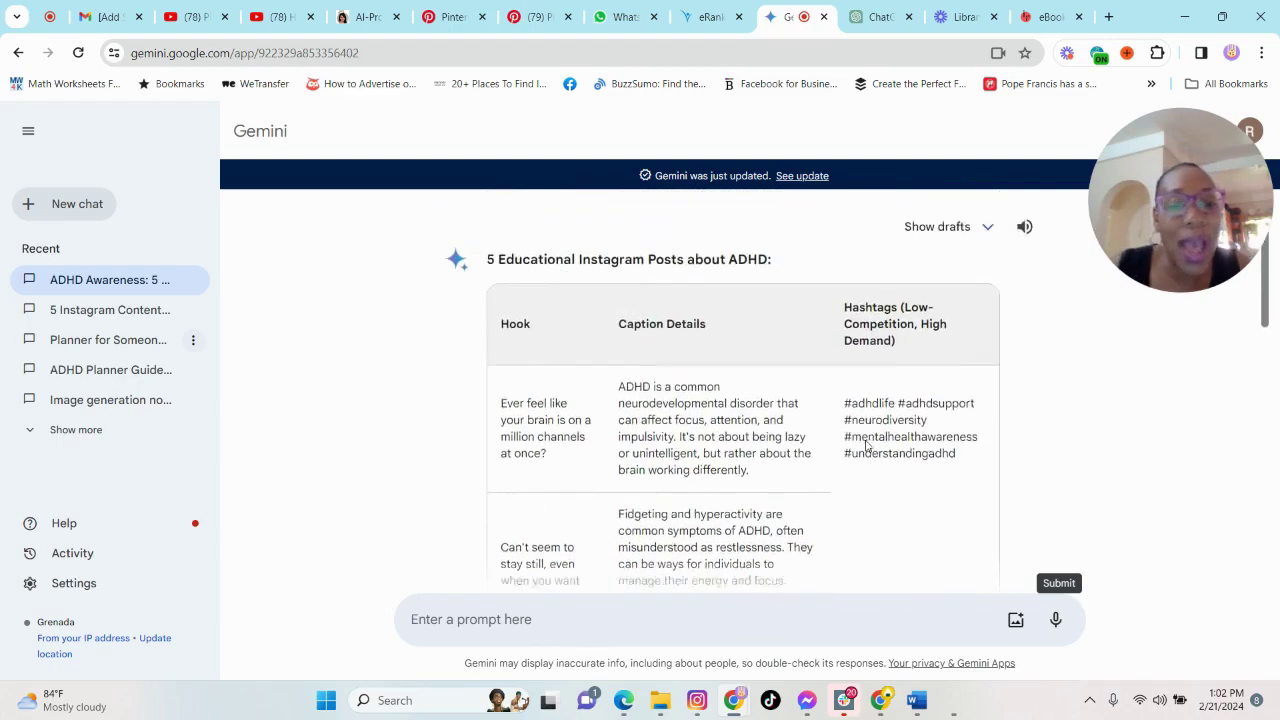
{"action": "scroll", "coordinate": [868, 443], "scroll_direction": "down", "scroll_amount": 2}
- Switch to the ChatGPT conversation and review its educational content table for comparison, from the ADHD basics to the goal setting row
{"action": "key", "text": "ctrl+Tab"}
{"action": "scroll", "coordinate": [600, 415], "scroll_direction": "down", "scroll_amount": 3}
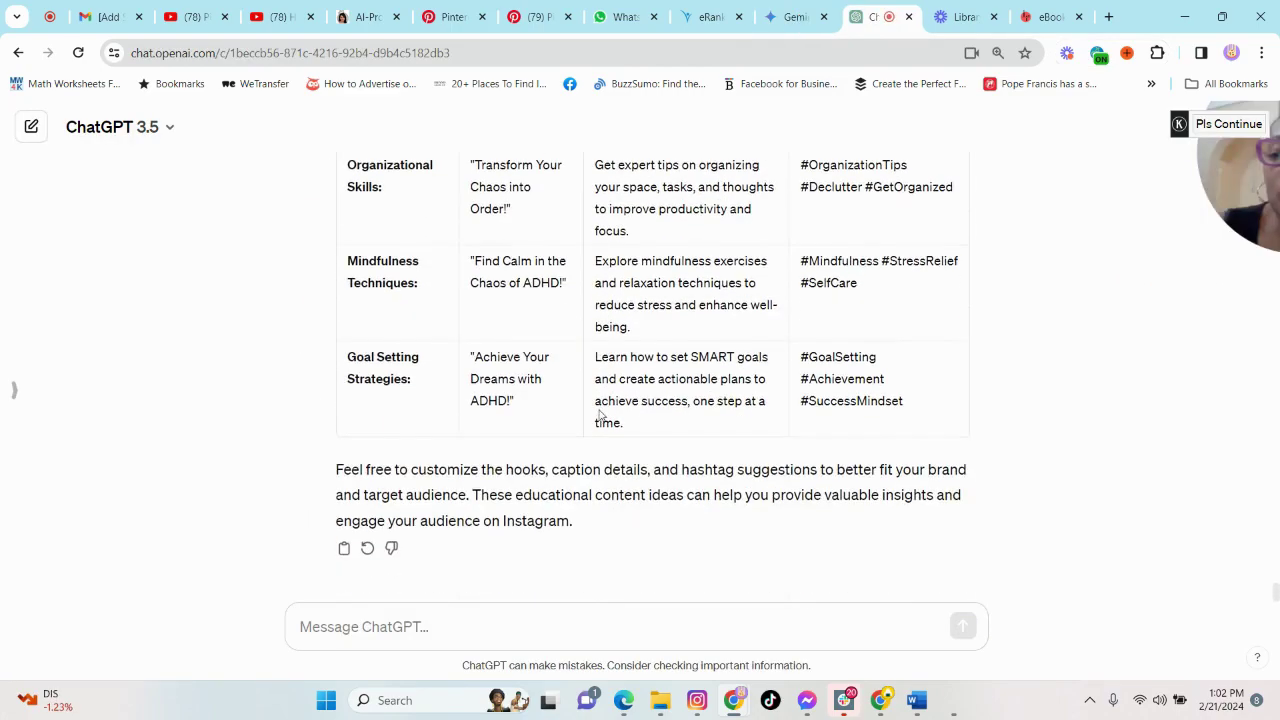
{"action": "scroll", "coordinate": [600, 415], "scroll_direction": "up", "scroll_amount": 3}
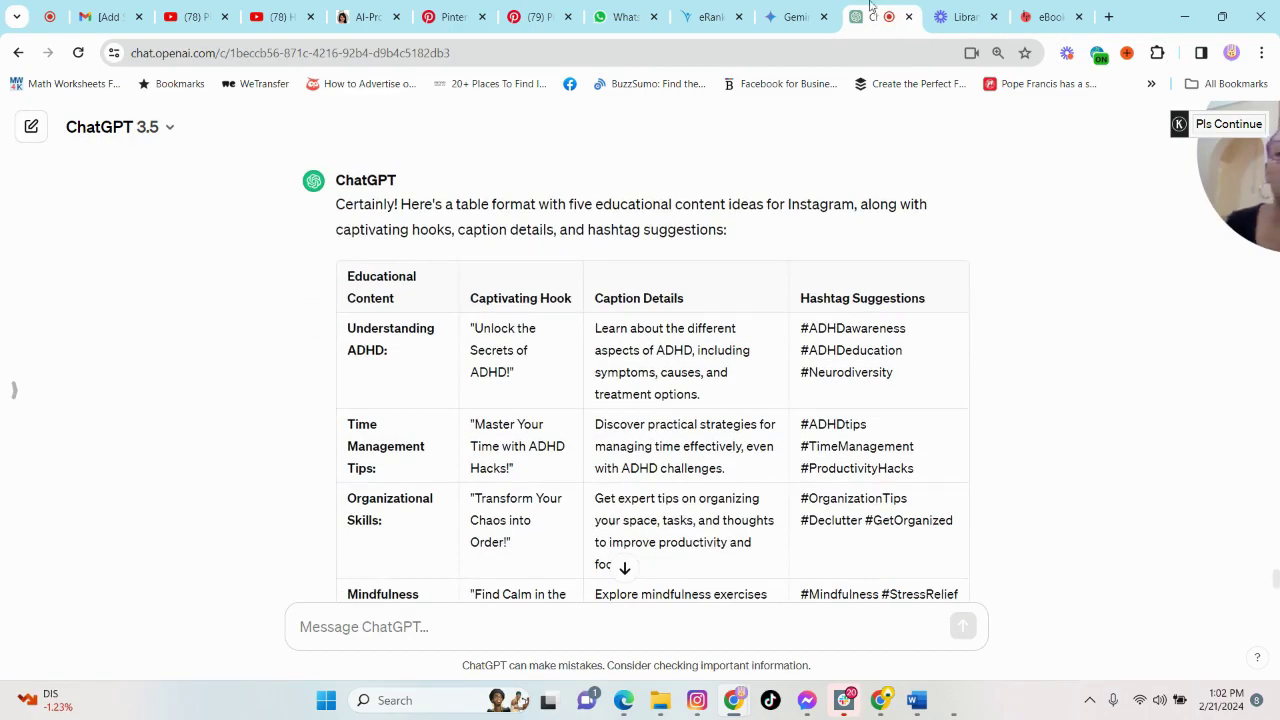
{"action": "scroll", "coordinate": [594, 334], "scroll_direction": "down", "scroll_amount": 3}
{"action": "mouse_move", "coordinate": [950, 20]}
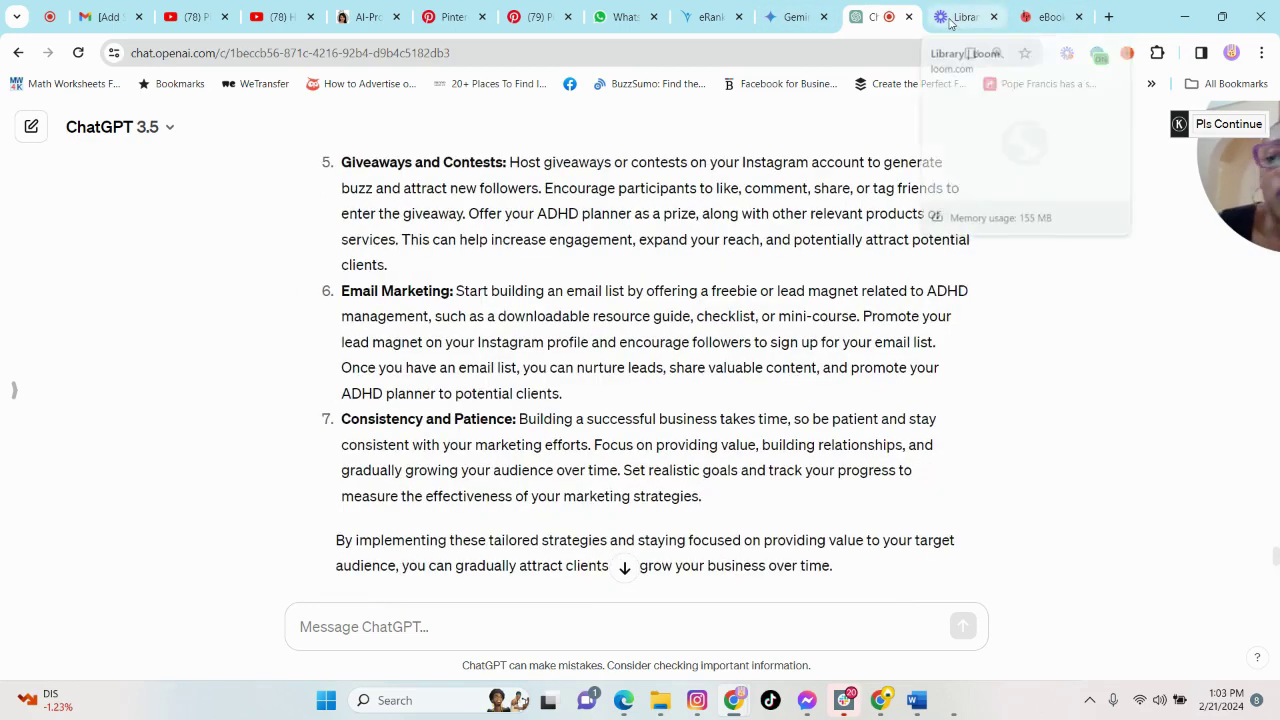
{"action": "scroll", "coordinate": [830, 400], "scroll_direction": "down", "scroll_amount": 10}
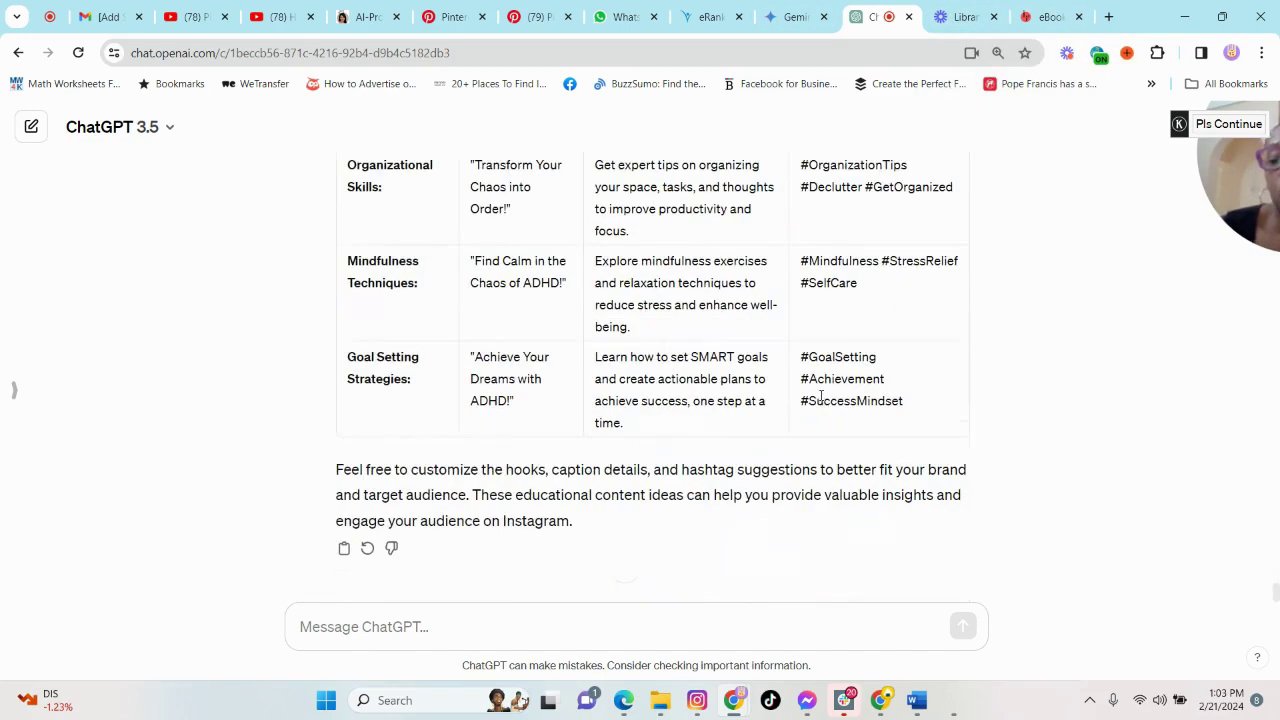
{"action": "left_click_drag", "start_coordinate": [174, 558], "coordinate": [648, 370]}
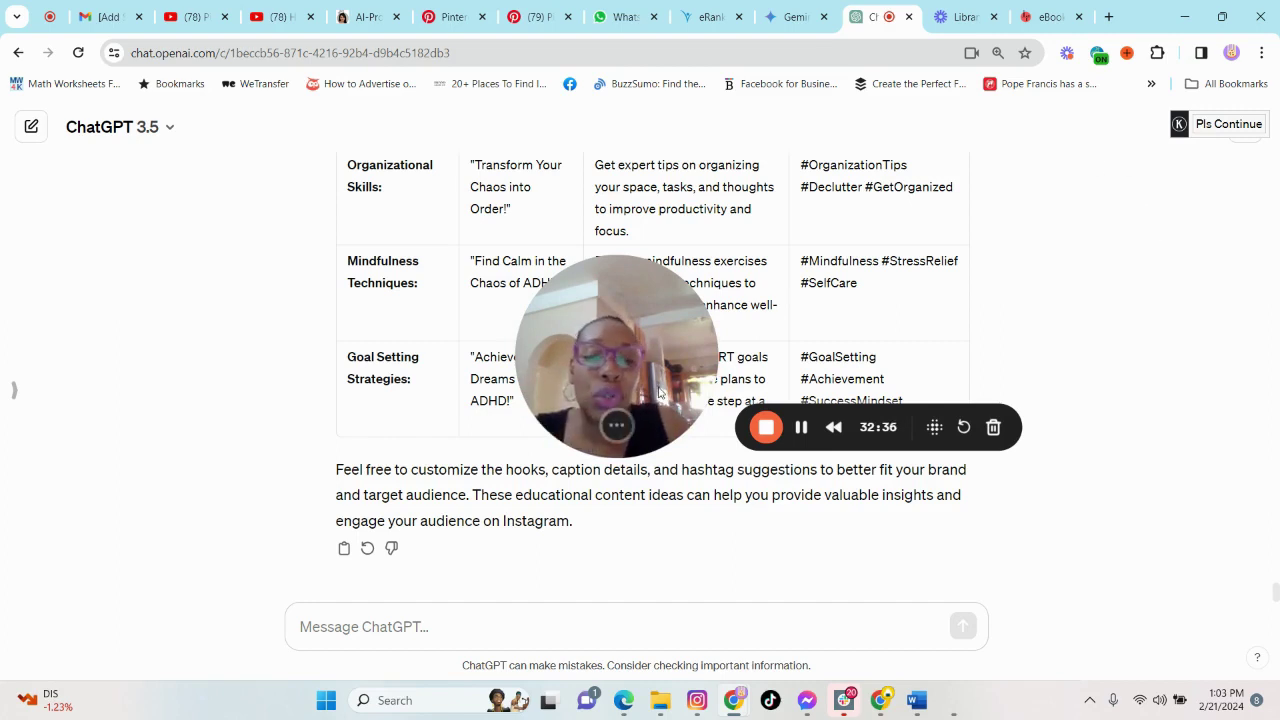
{"action": "left_click_drag", "start_coordinate": [659, 393], "coordinate": [242, 533]}
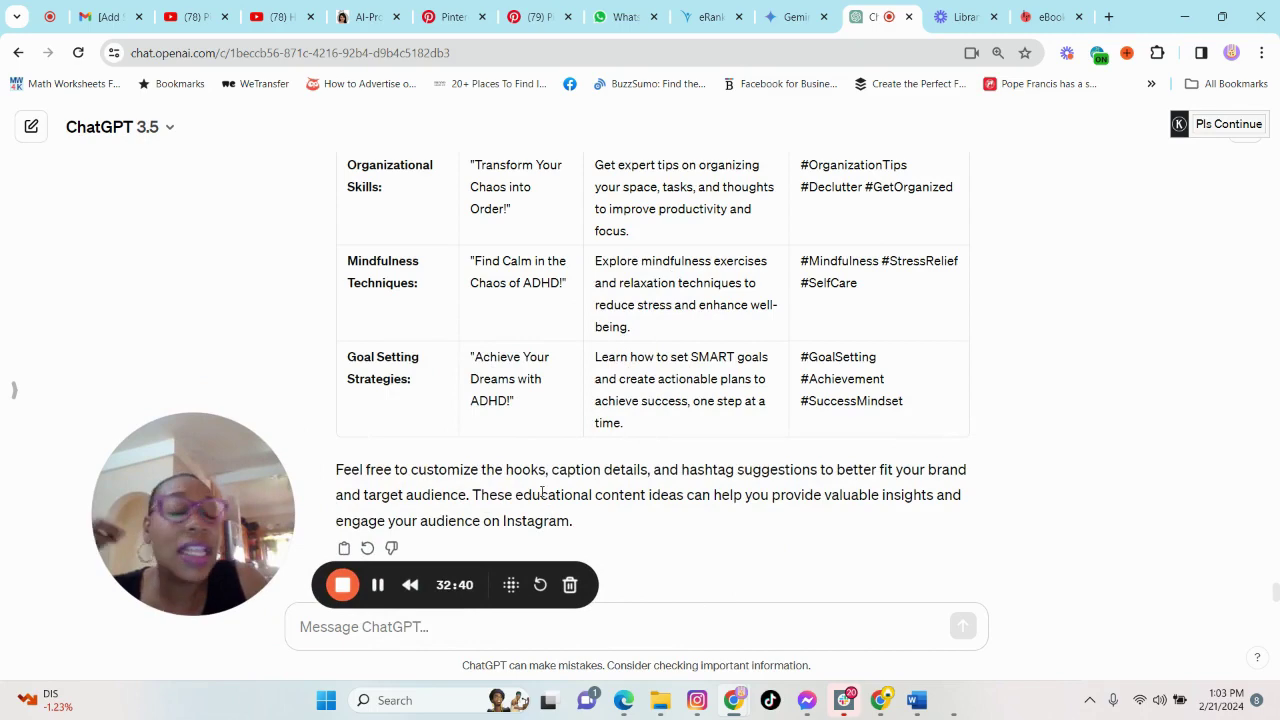
{"action": "scroll", "coordinate": [766, 510], "scroll_direction": "up", "scroll_amount": 2}
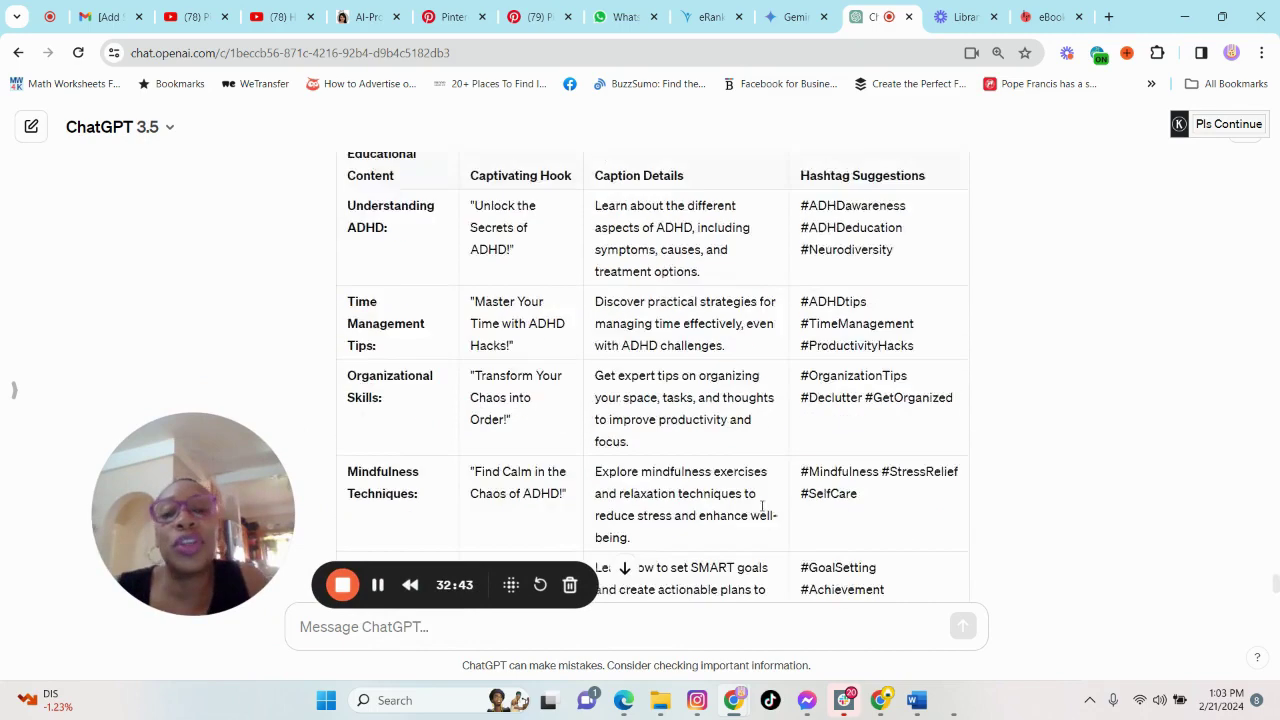
{"action": "scroll", "coordinate": [764, 508], "scroll_direction": "down", "scroll_amount": 2}
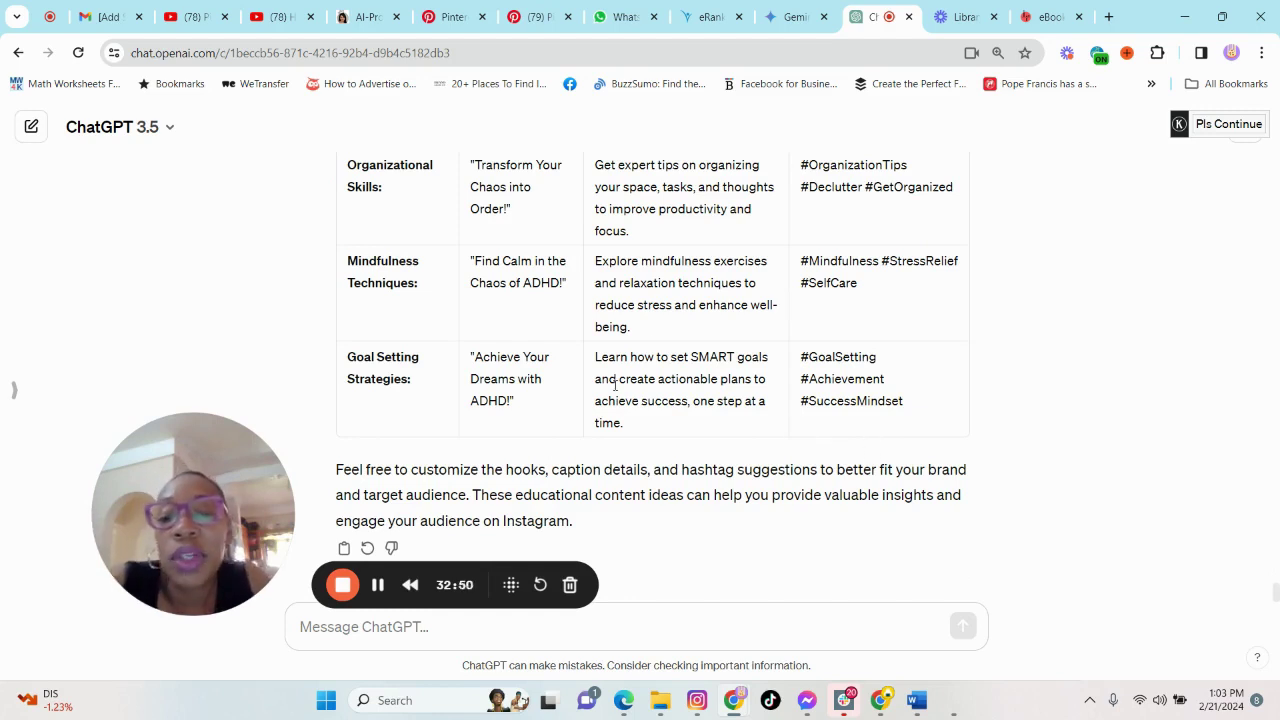
{"action": "scroll", "coordinate": [650, 385], "scroll_direction": "up", "scroll_amount": 1}
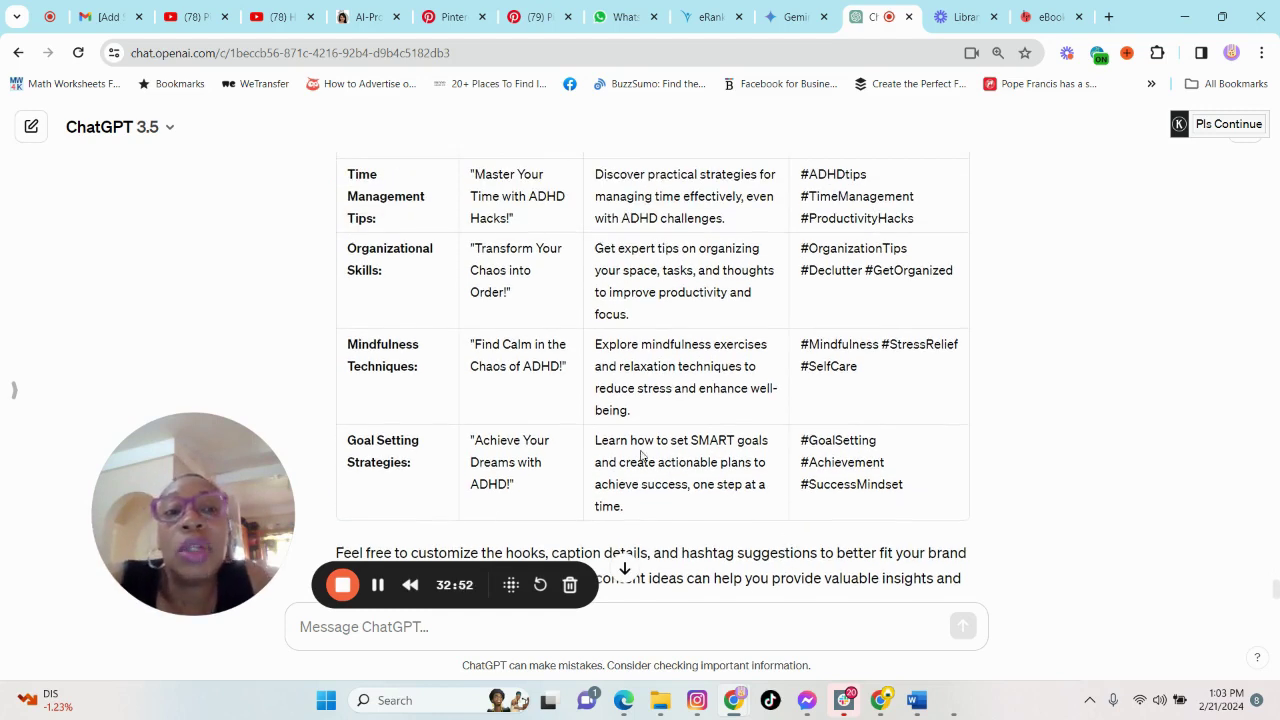